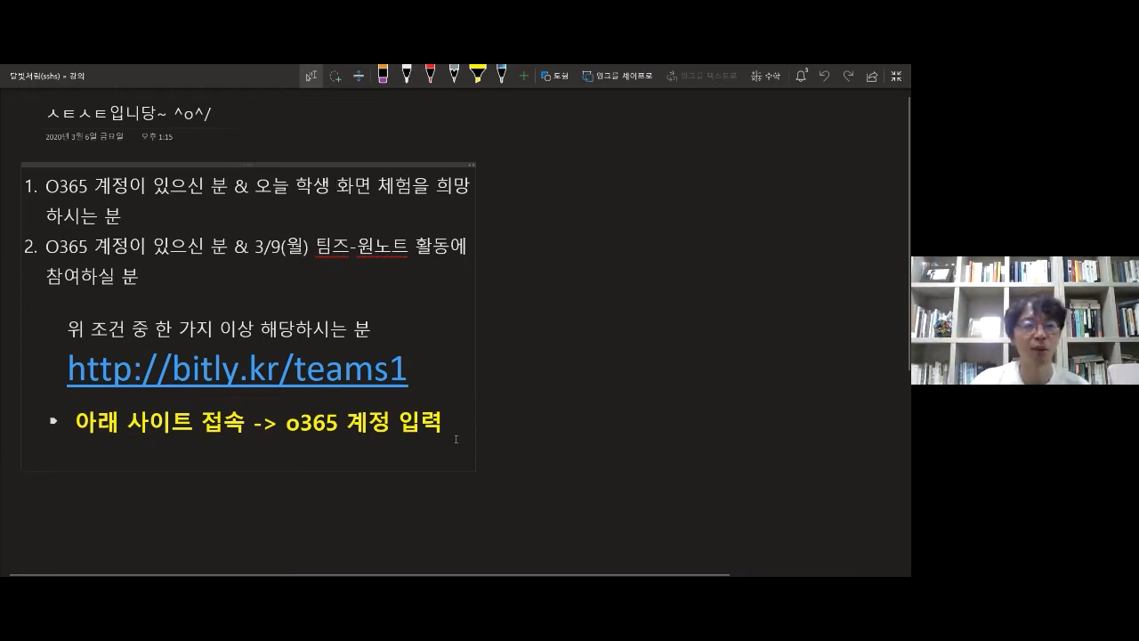
# - Take the OneNote notes page out of full-screen and dock it beside the Teams meeting window
pyautogui.press('F11')
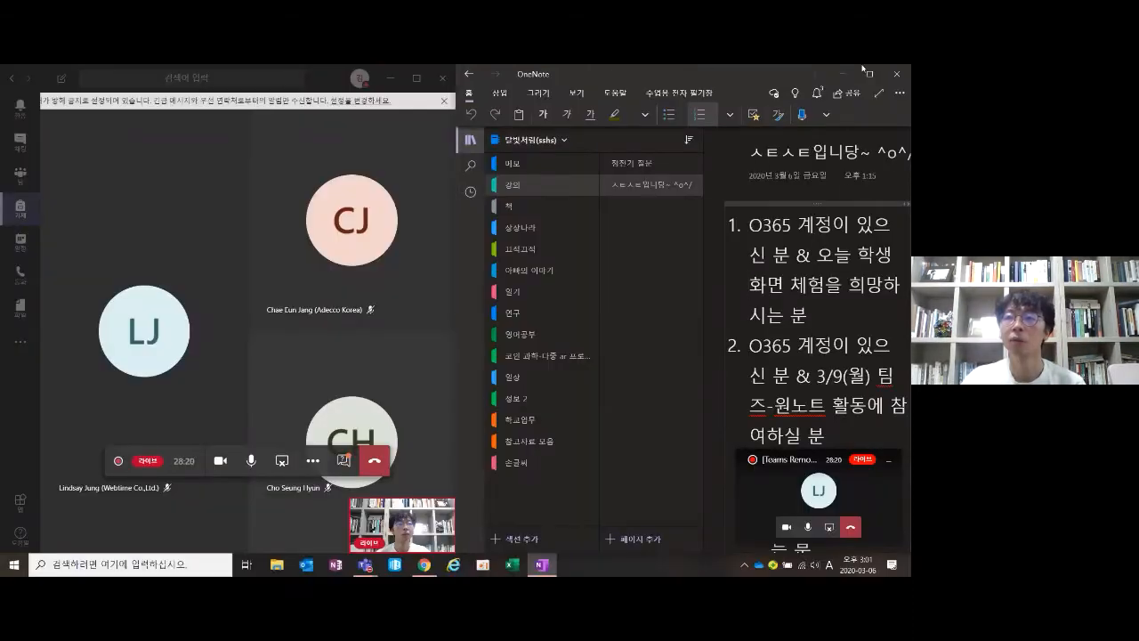
pyautogui.click(879, 92)
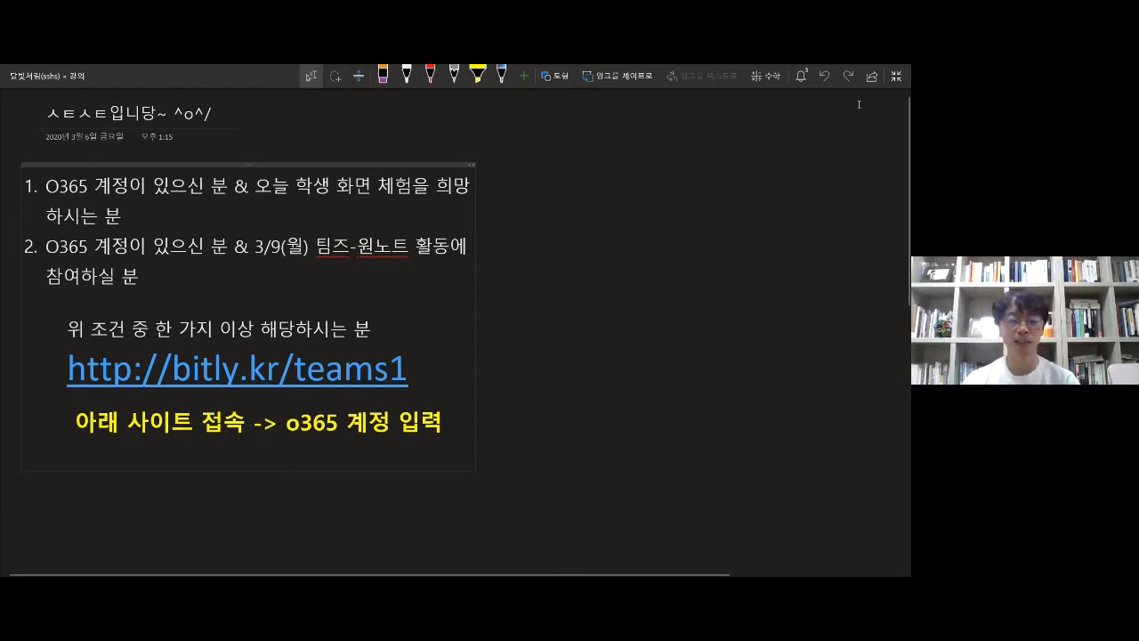
pyautogui.moveTo(874, 73)
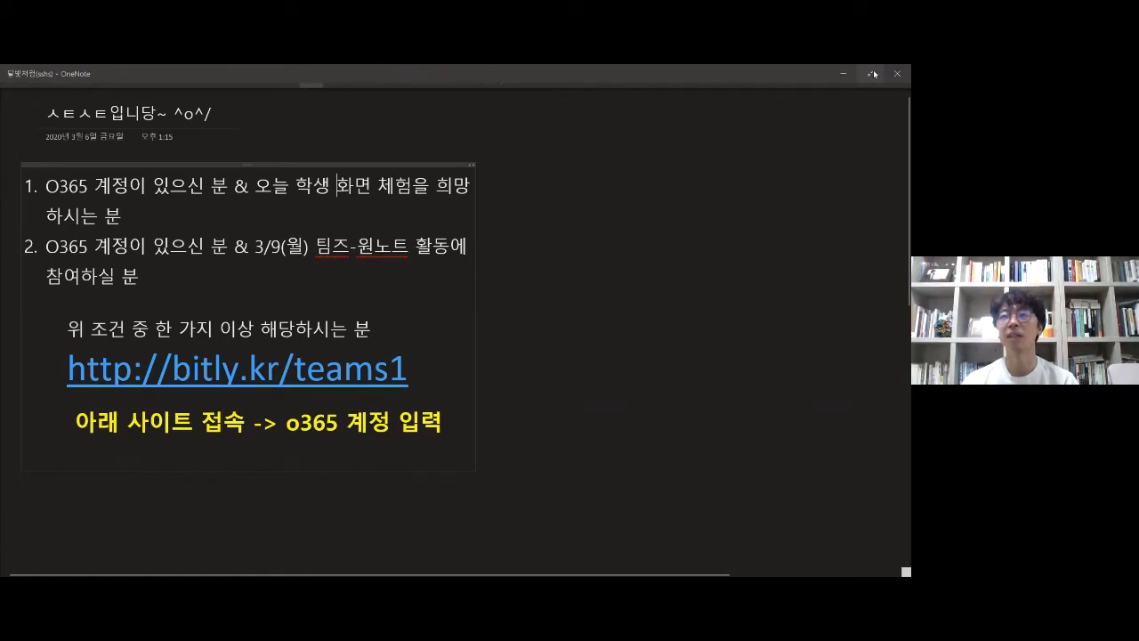
pyautogui.click(874, 74)
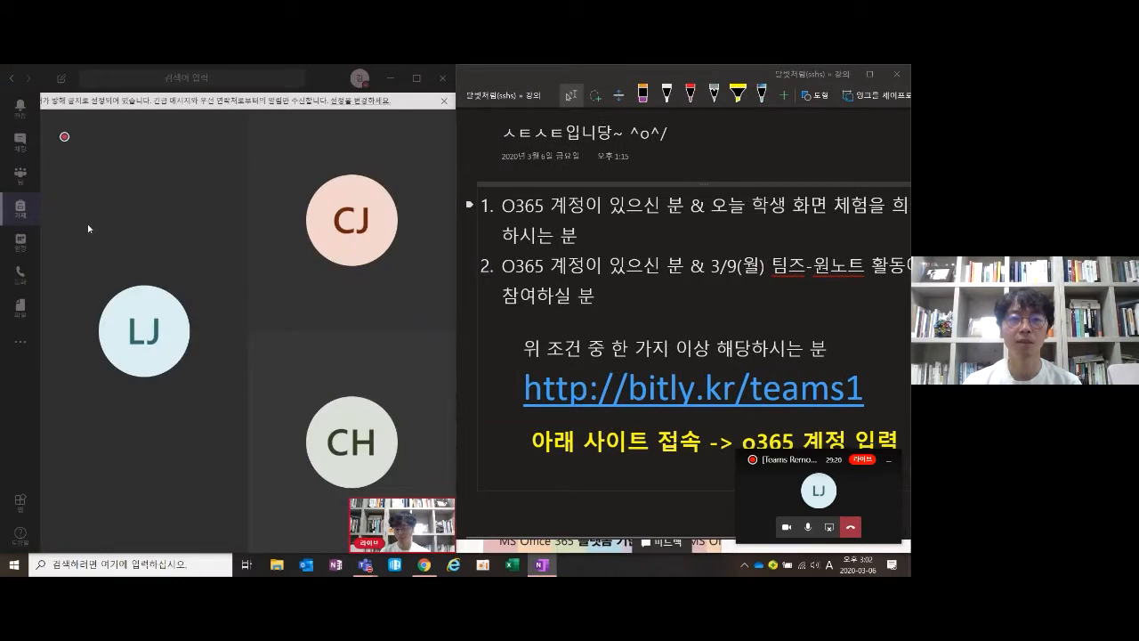
pyautogui.click(89, 229)
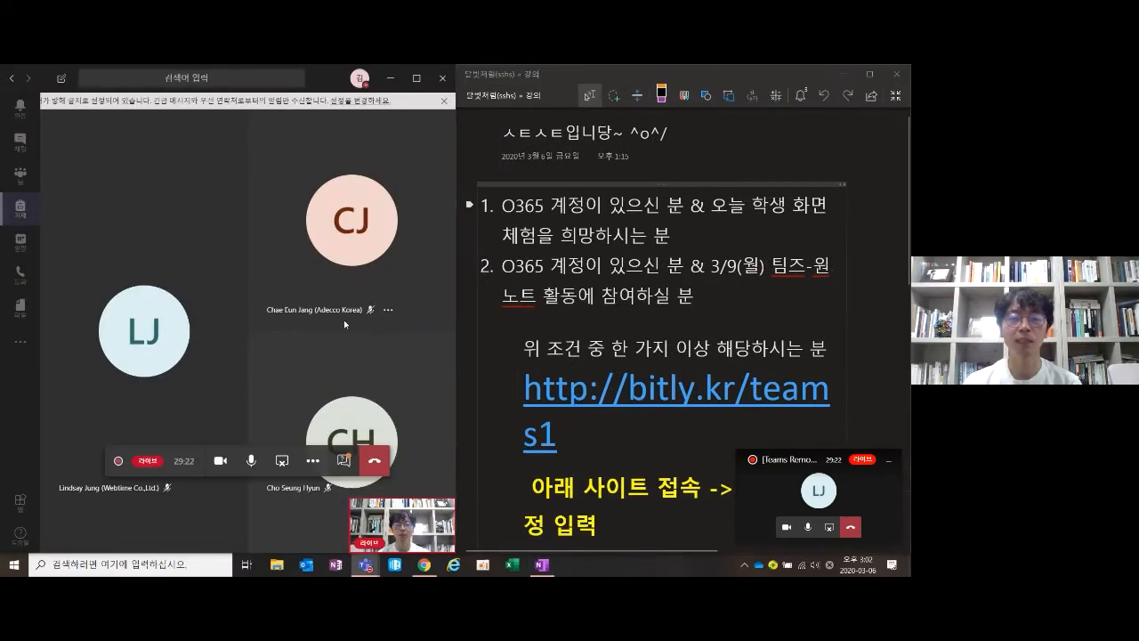
# - Open Microsoft Forms from Office Home and view responses to the 'o365 계정을 알려주세요 ^^' form
pyautogui.click(428, 566)
pyautogui.click(562, 383)
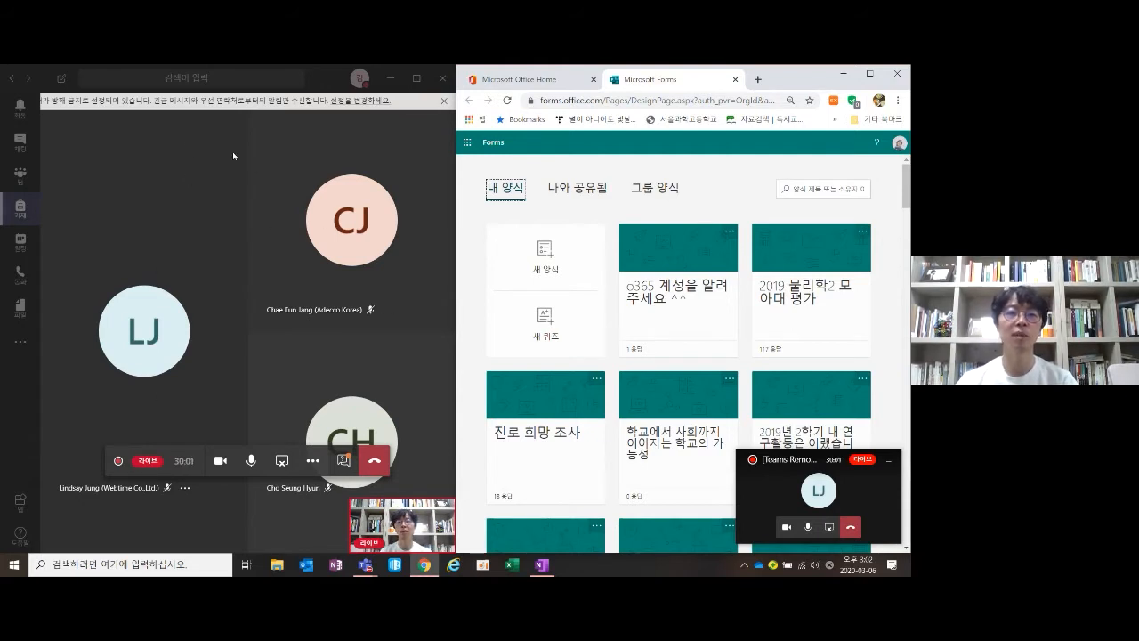
pyautogui.click(695, 306)
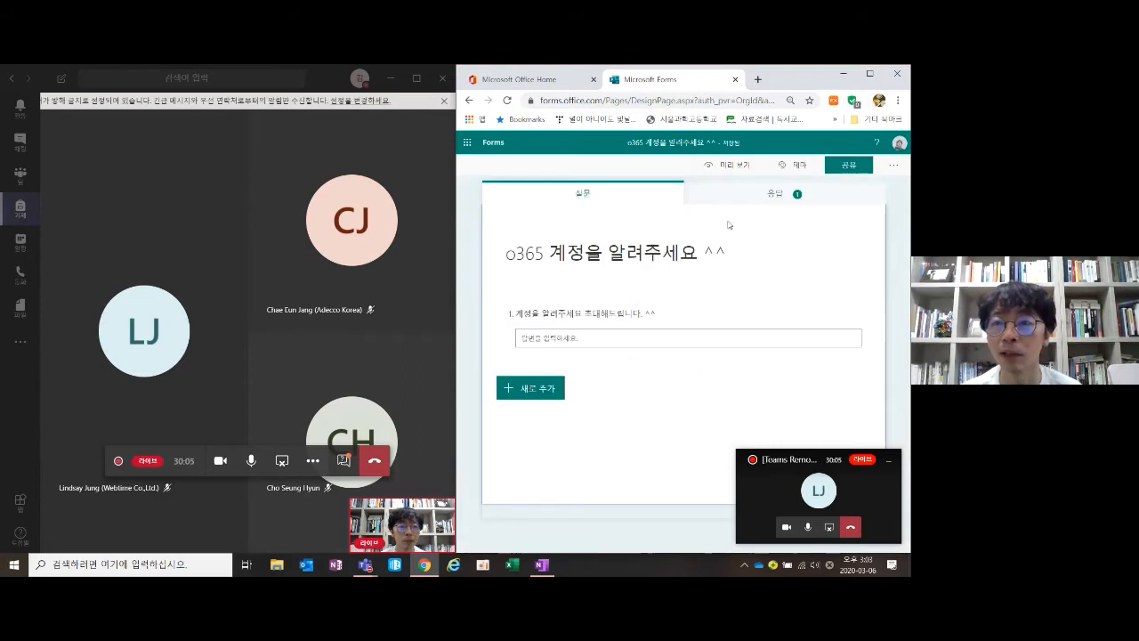
pyautogui.click(735, 205)
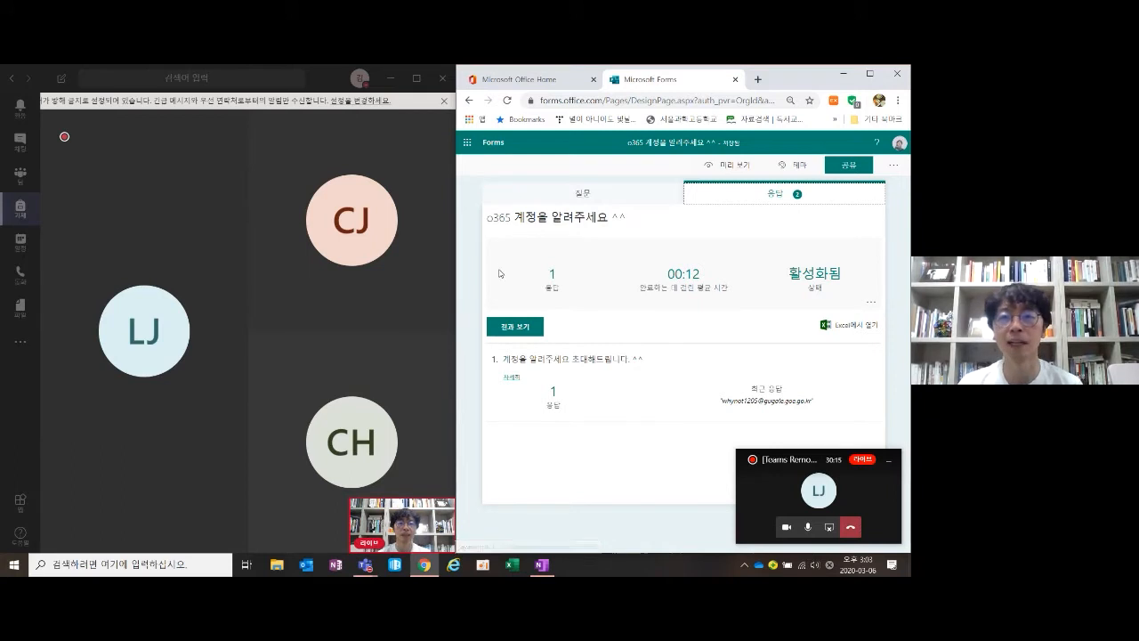
# - Reopen the form's 응답 summary and show each respondent's answers with 결과 보기
pyautogui.click(485, 147)
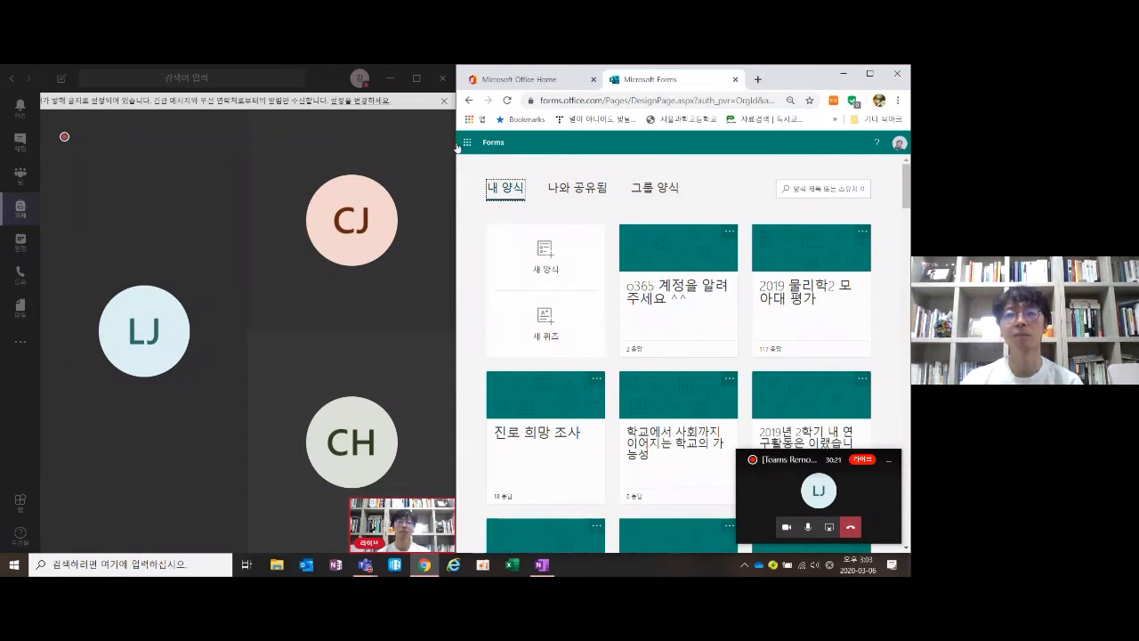
pyautogui.click(467, 143)
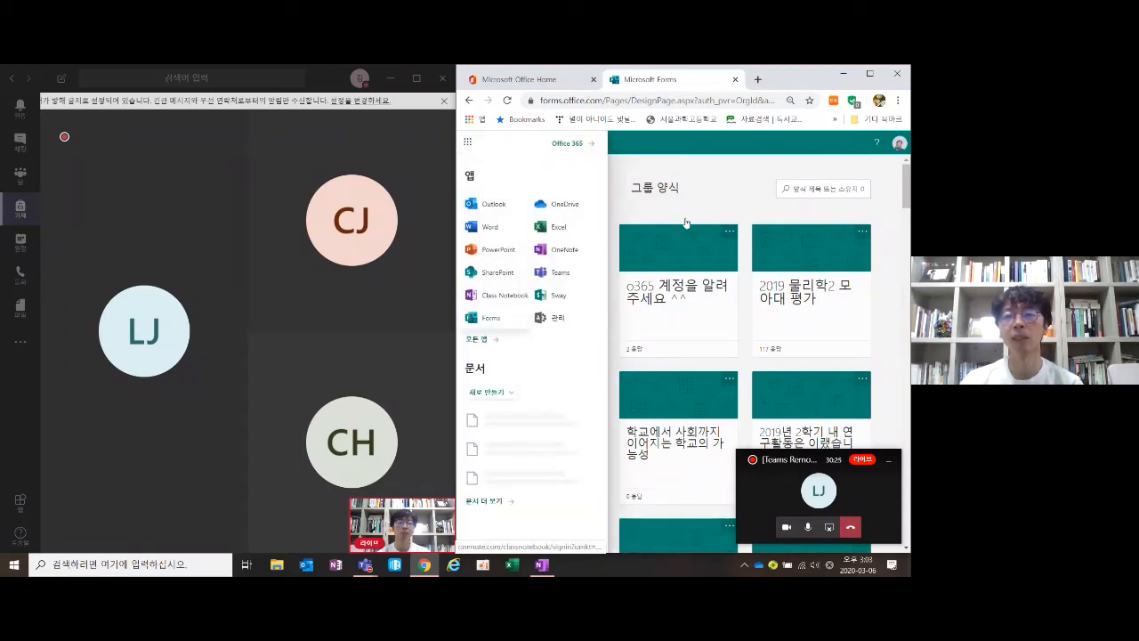
pyautogui.click(725, 204)
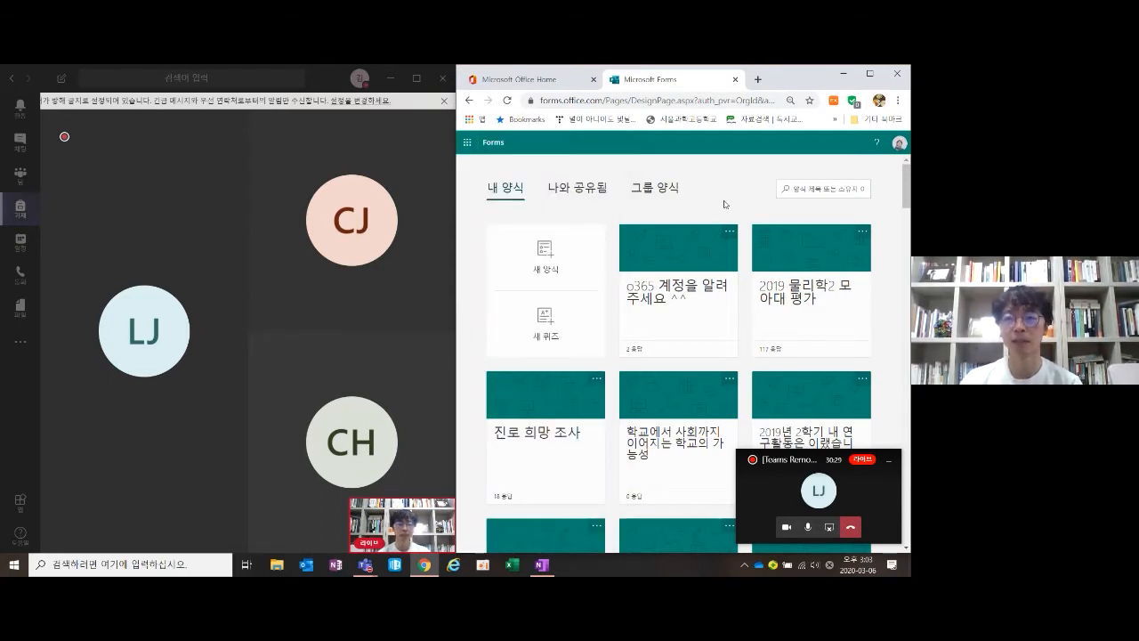
pyautogui.click(679, 296)
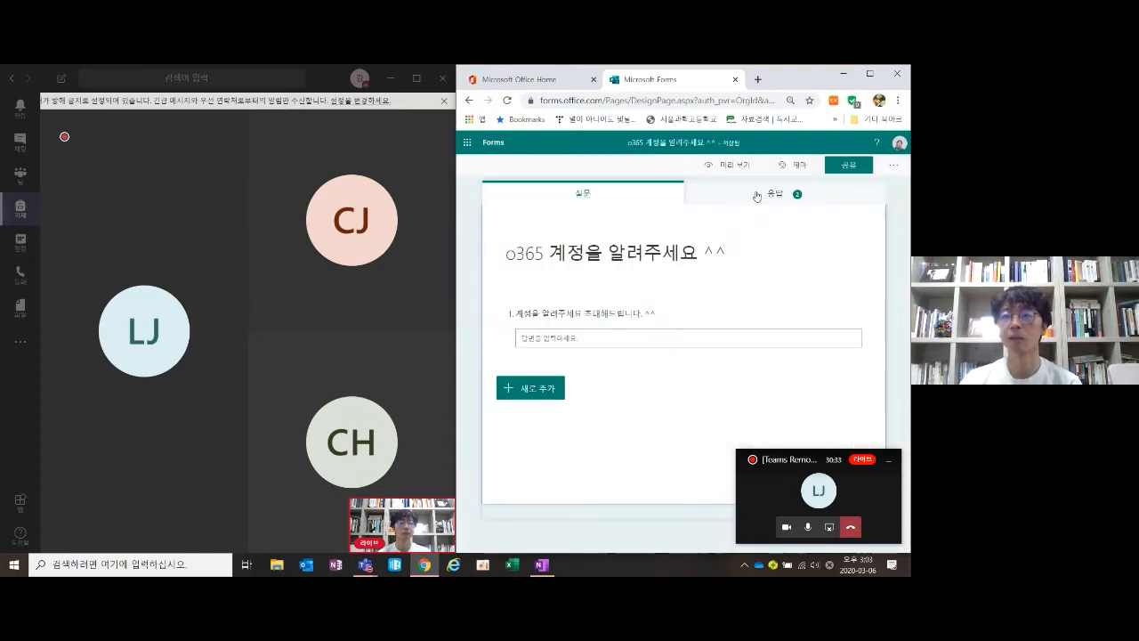
pyautogui.click(756, 195)
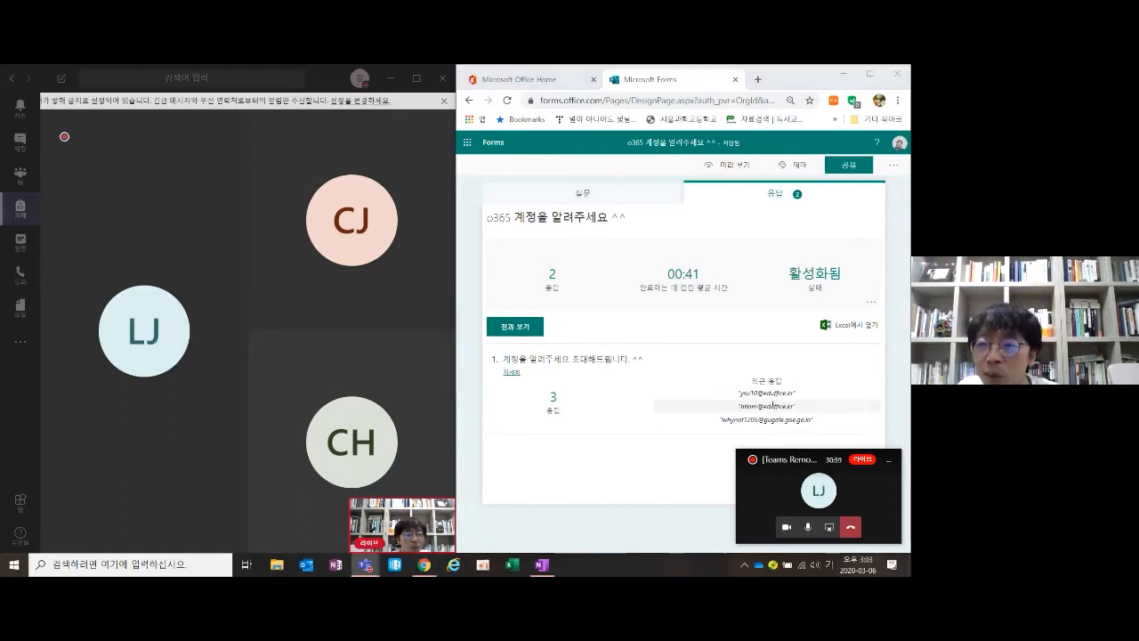
pyautogui.click(524, 336)
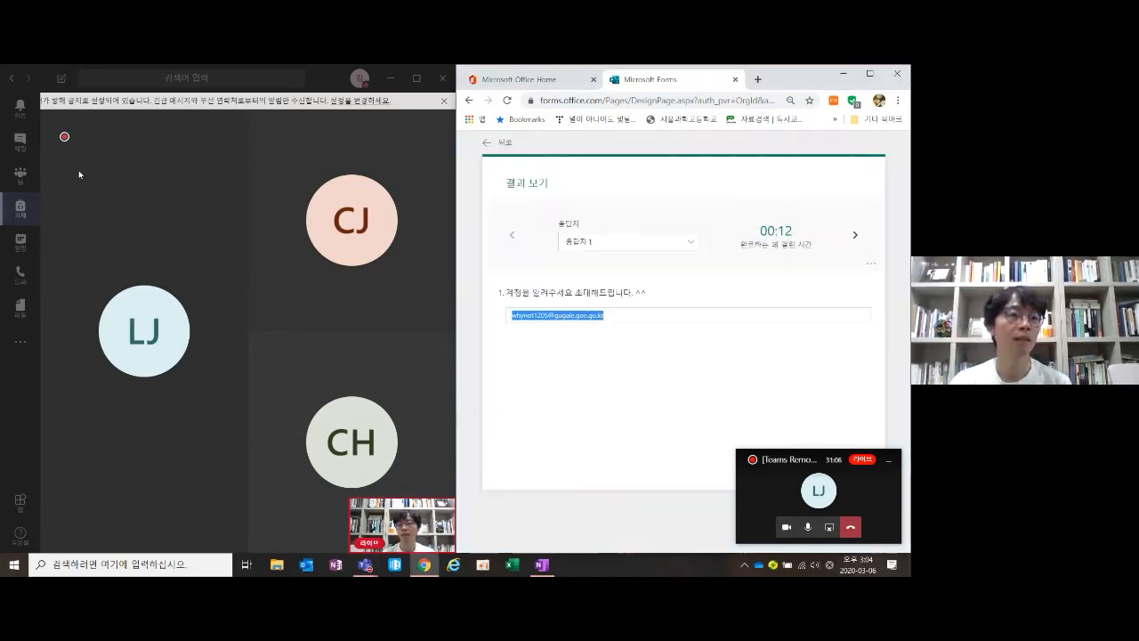
# - Switch Teams from the meeting to the teams list showing the class team's 일반 channel
pyautogui.click(21, 175)
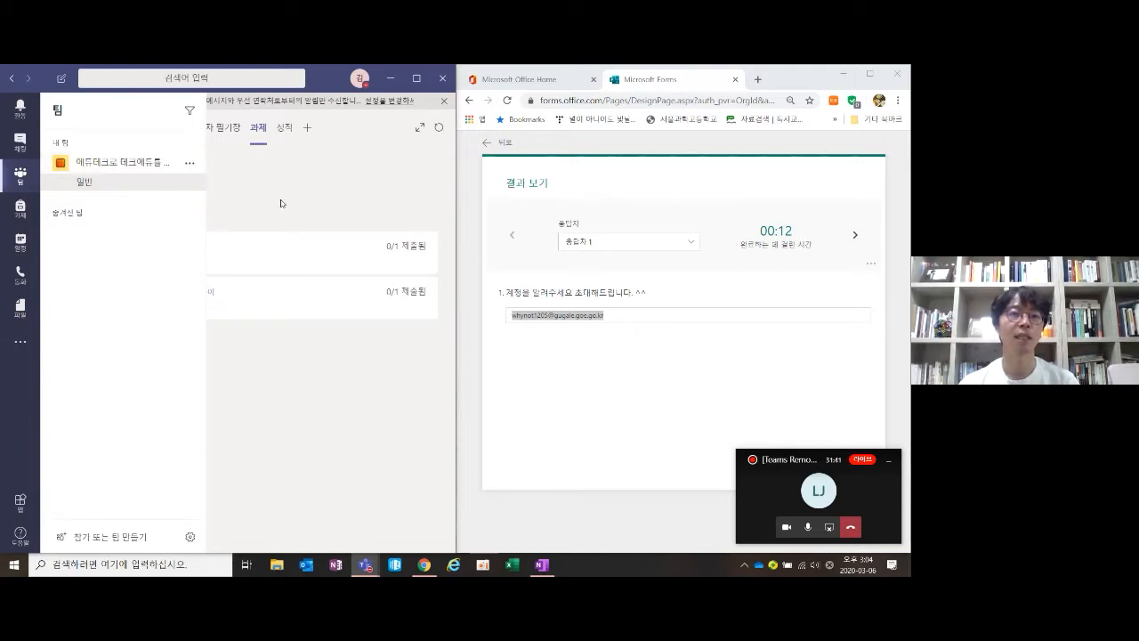
# - Choose 팀 만들기 under 참가 또는 팀 만들기 to see the team type options
pyautogui.click(104, 541)
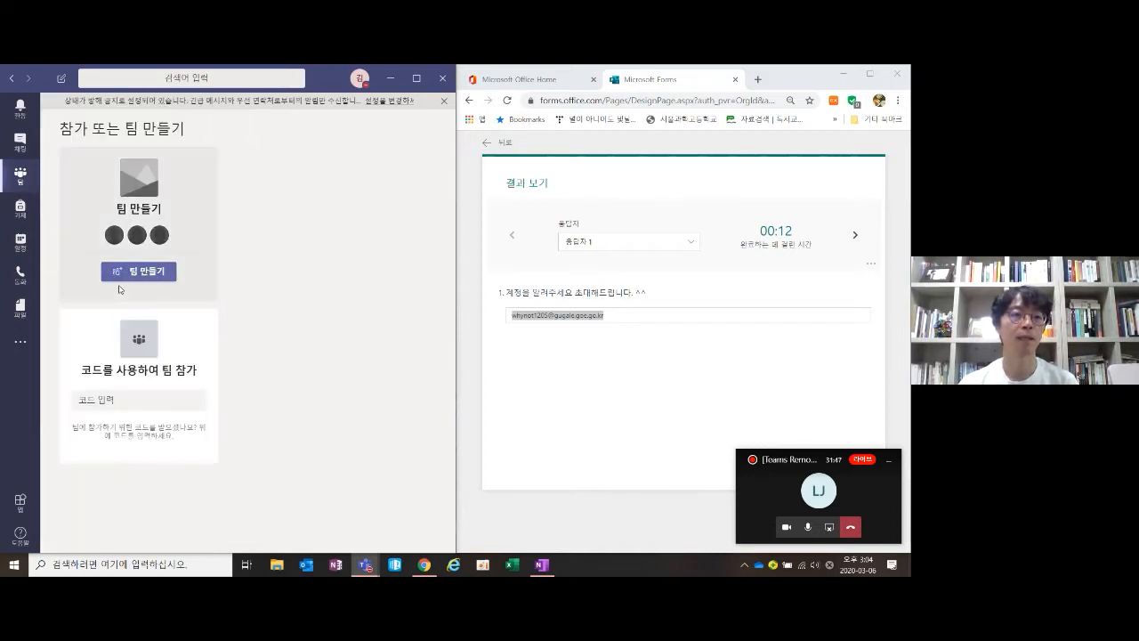
pyautogui.click(170, 276)
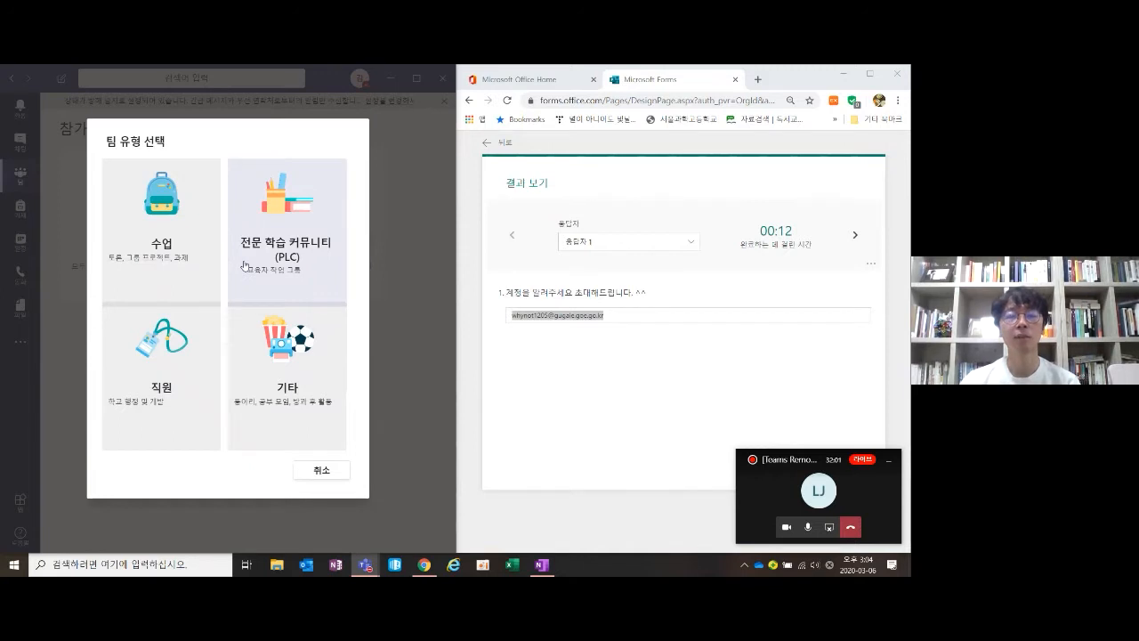
# - Create a 수업 team named '팀즈로 과제 및 평가하기' with the description '오예'
pyautogui.click(166, 248)
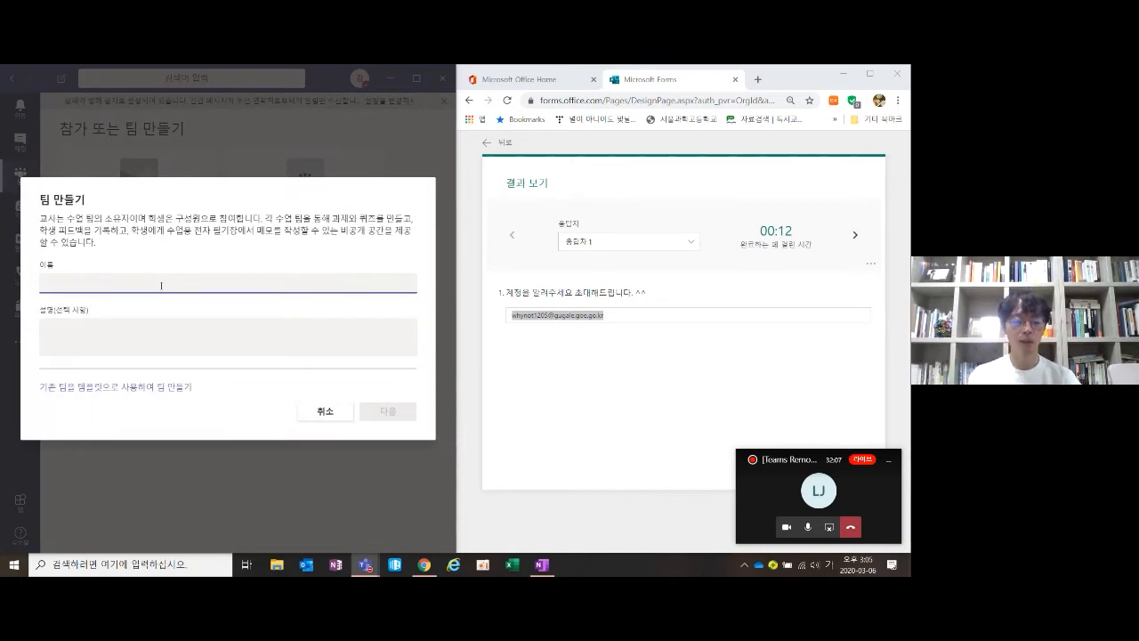
pyautogui.write('팀즈로 과제 및 평가하기')
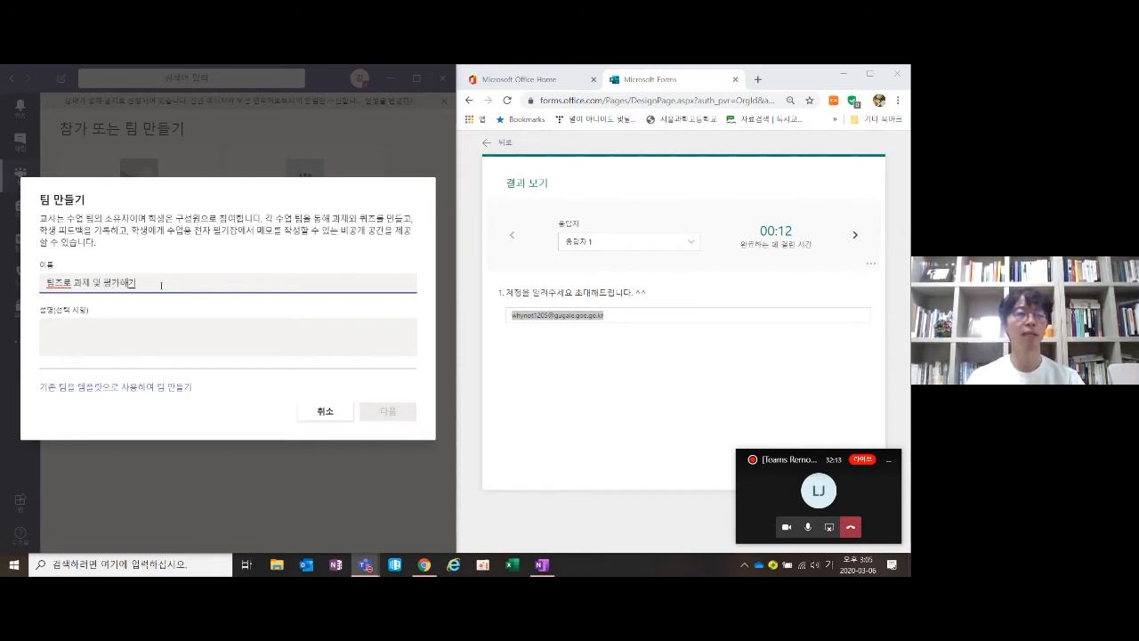
pyautogui.click(142, 330)
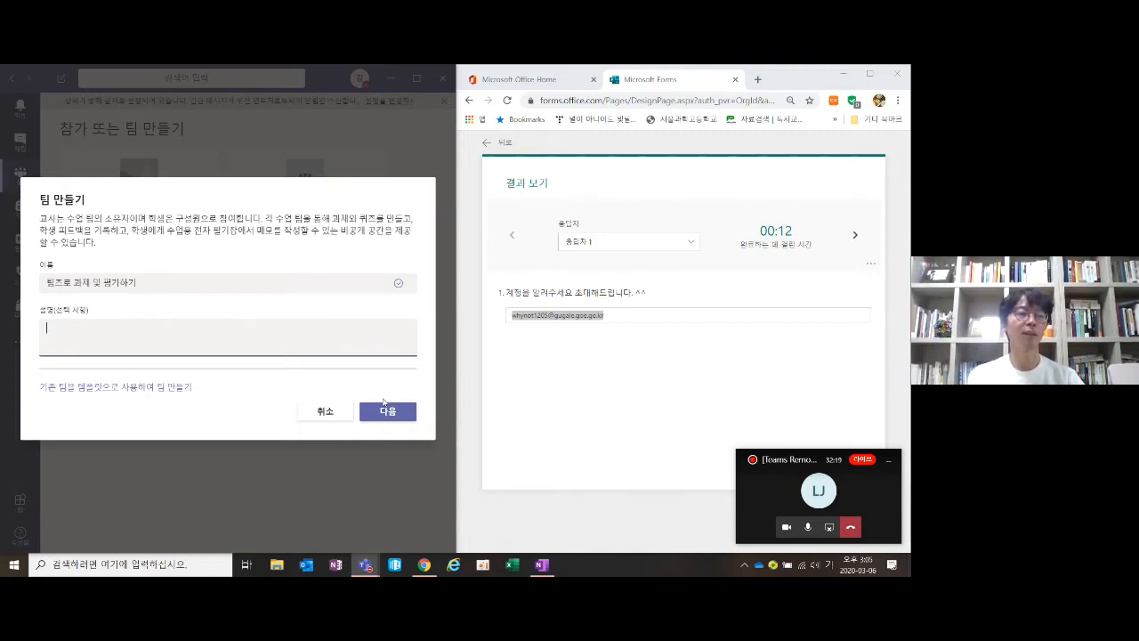
pyautogui.write('오예~')
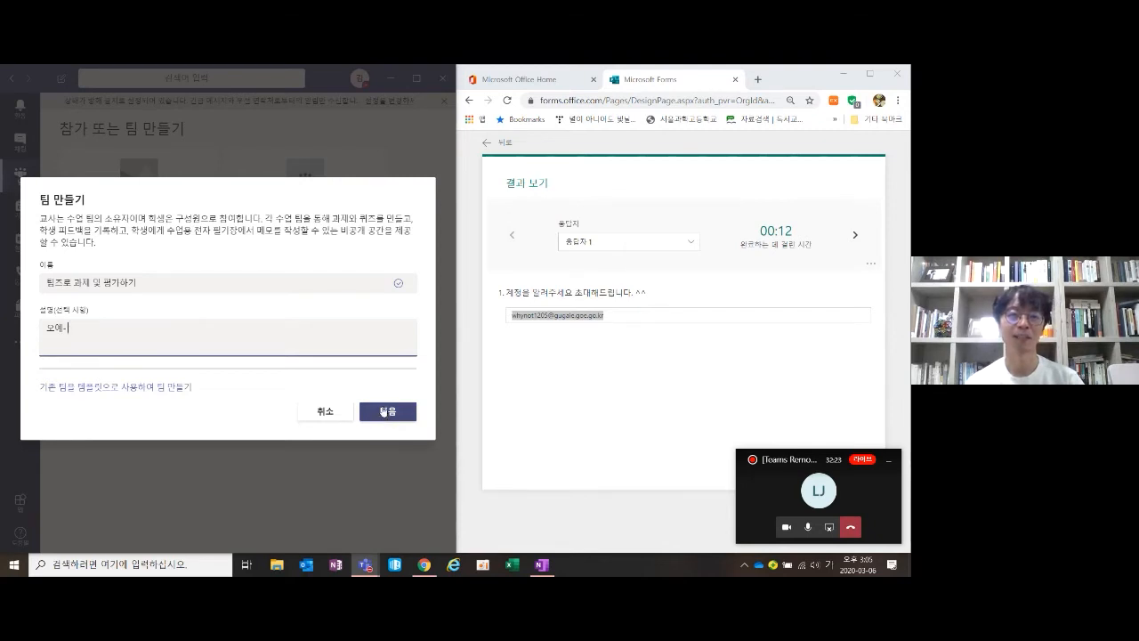
pyautogui.click(389, 413)
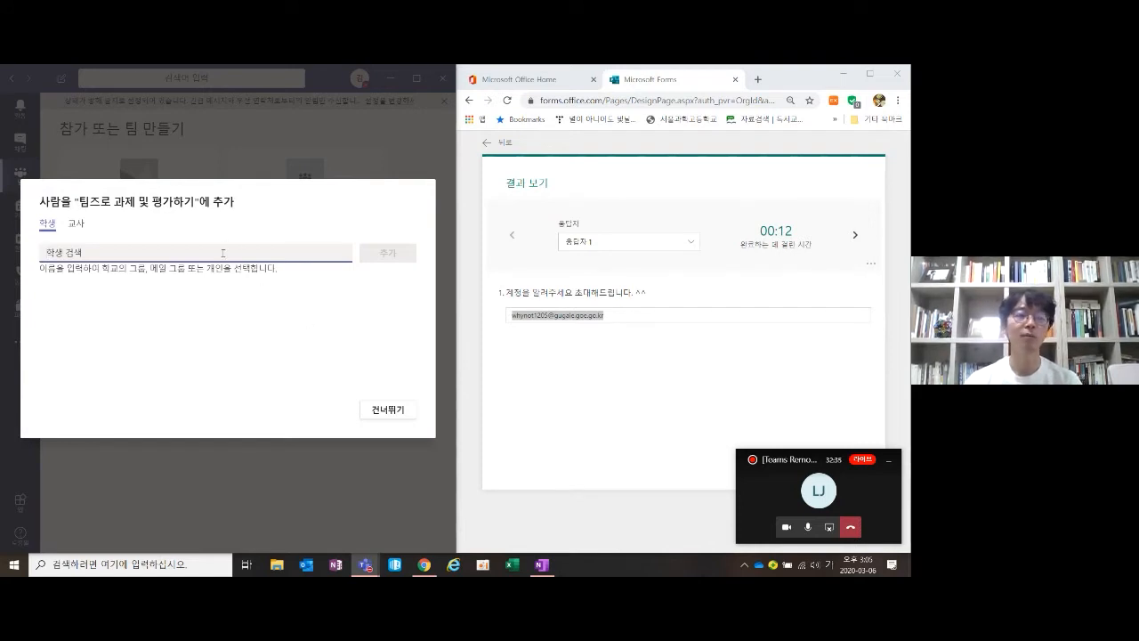
# - Search for the first student's e-mail address and add them to the team as a guest
pyautogui.write('니스')
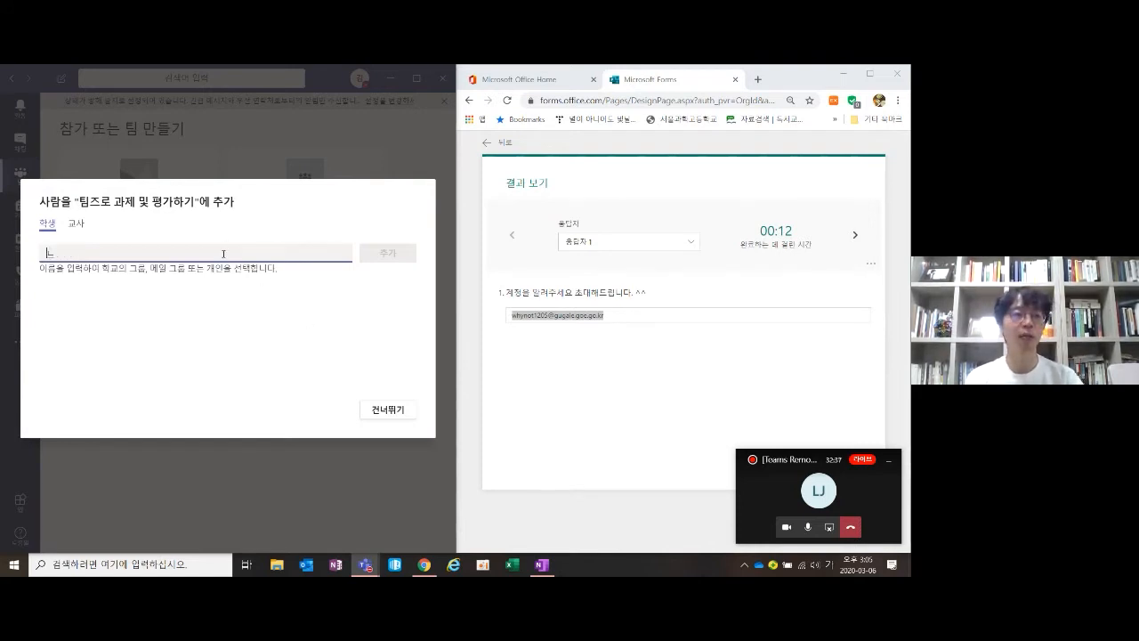
pyautogui.press('BackSpace')
pyautogui.press('capslock')
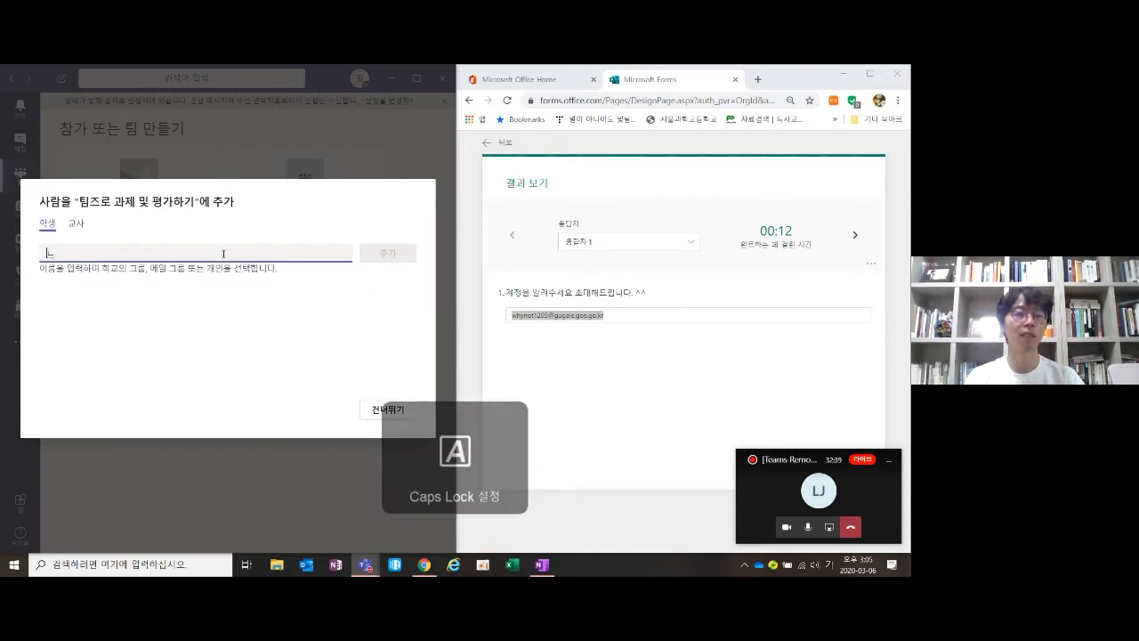
pyautogui.write('ㄴ새ㅣ')
pyautogui.press('BackSpace')
pyautogui.press('BackSpace')
pyautogui.press('BackSpace')
pyautogui.press('Hangul')
pyautogui.write('s')
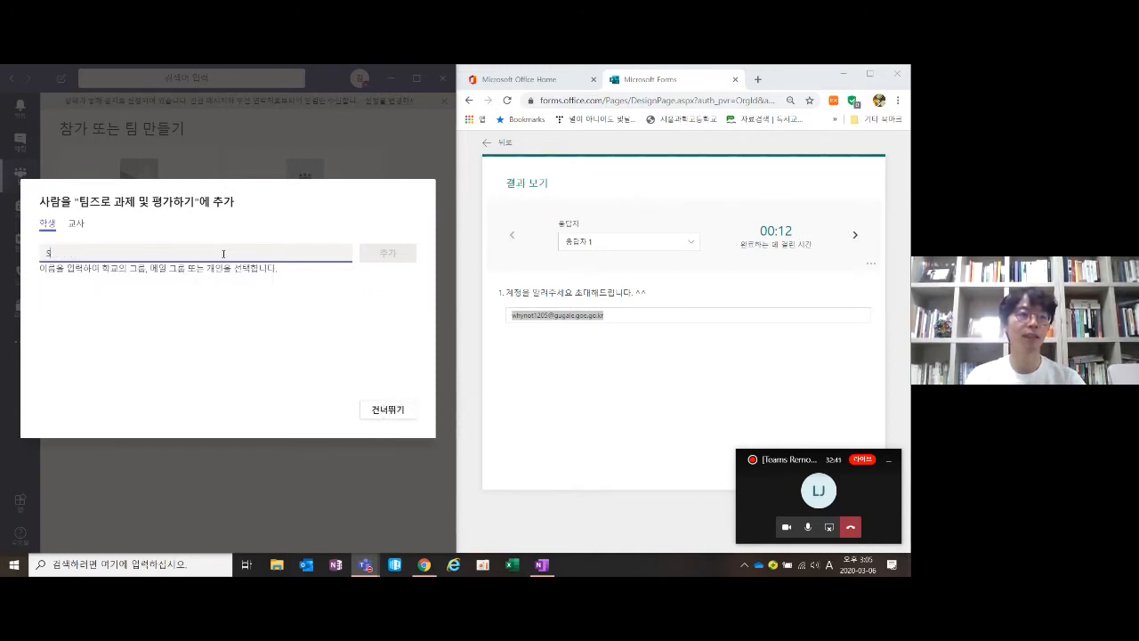
pyautogui.write('TO')
pyautogui.press('BackSpace')
pyautogui.press('BackSpace')
pyautogui.press('BackSpace')
pyautogui.press('capslock')
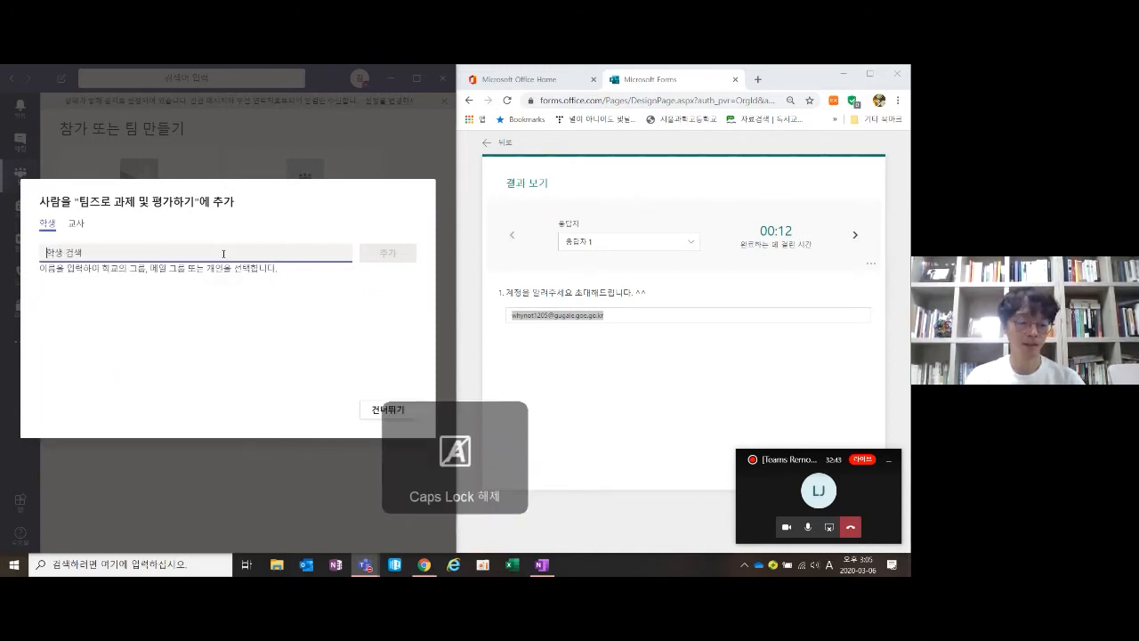
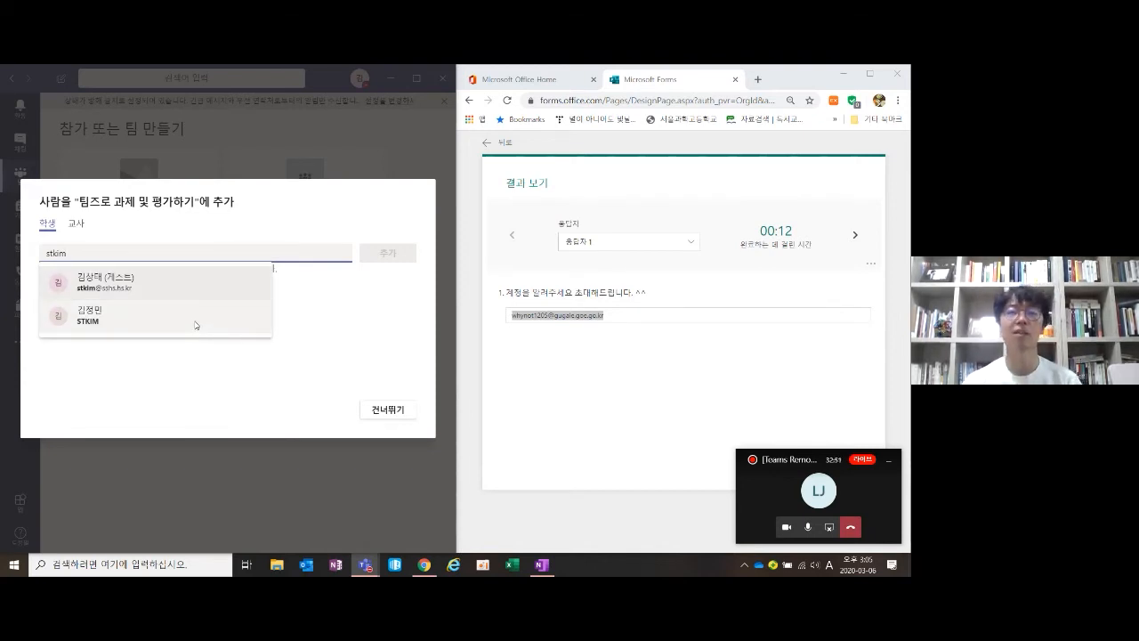
pyautogui.click(165, 286)
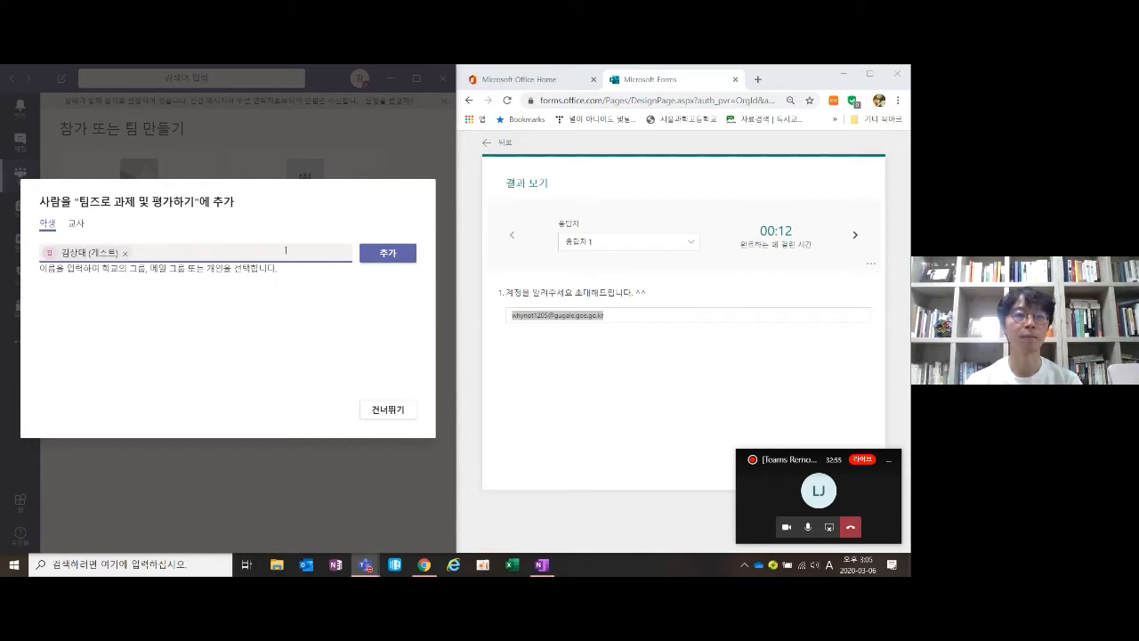
pyautogui.click(370, 258)
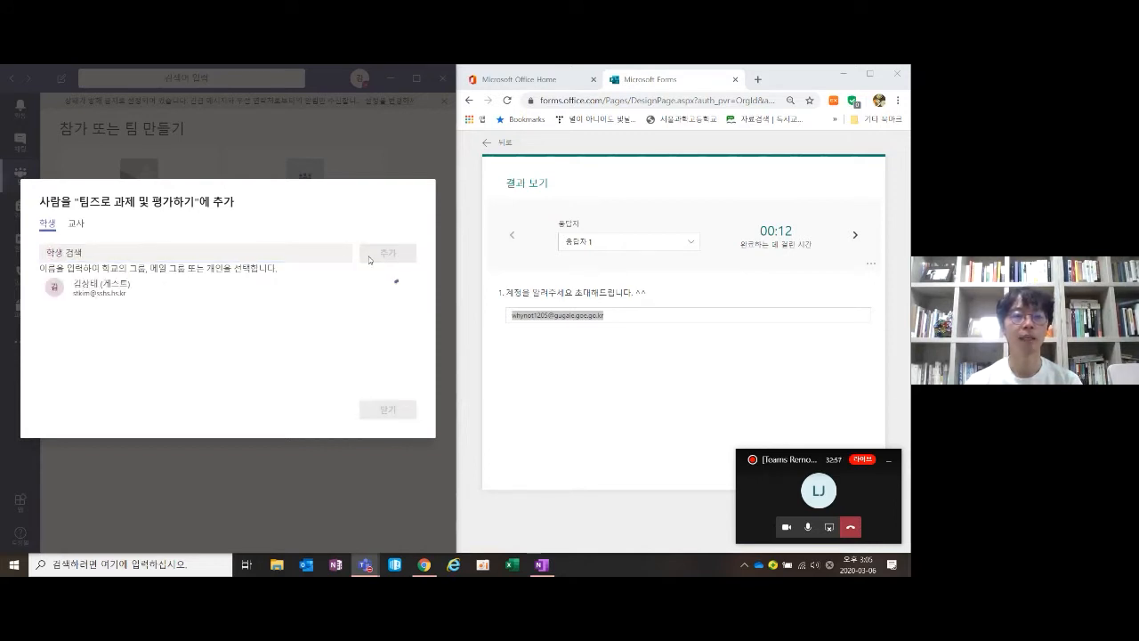
# - Copy respondents' e-mail addresses from the Forms results and add them as guest members
pyautogui.click(328, 256)
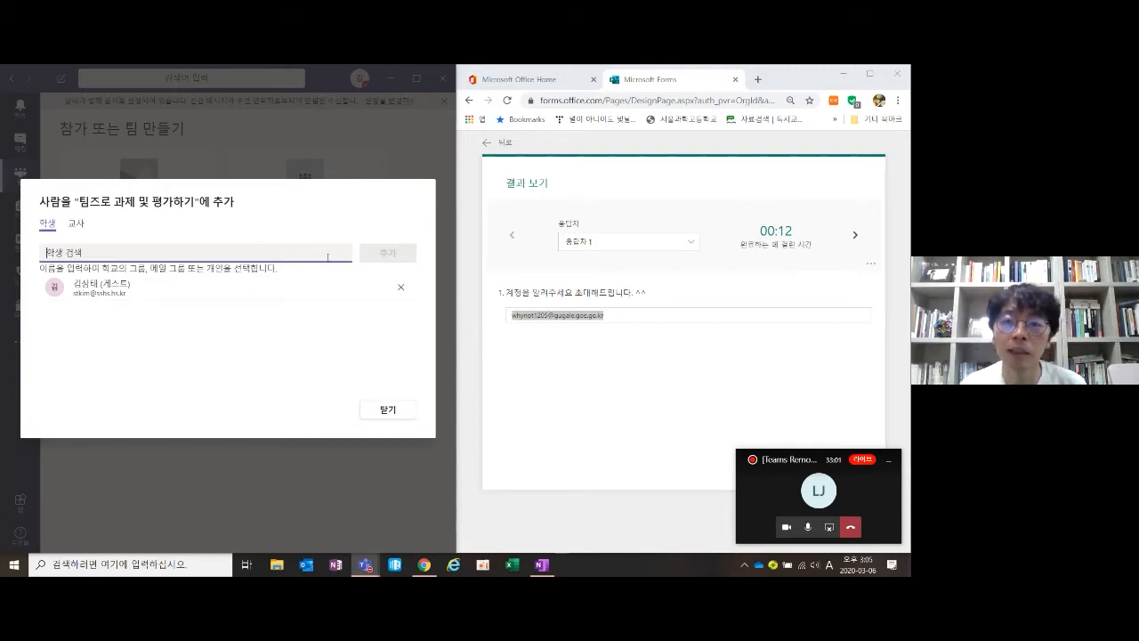
pyautogui.moveTo(613, 317); pyautogui.dragTo(503, 314)
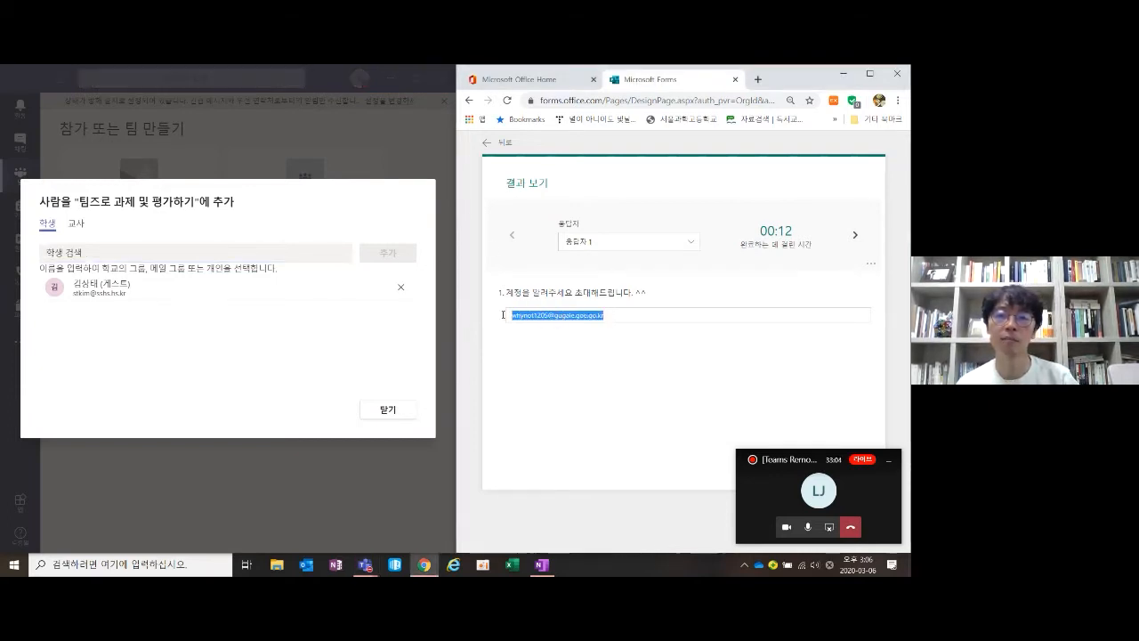
pyautogui.click(264, 257)
pyautogui.hotkey('ctrl', 'v')
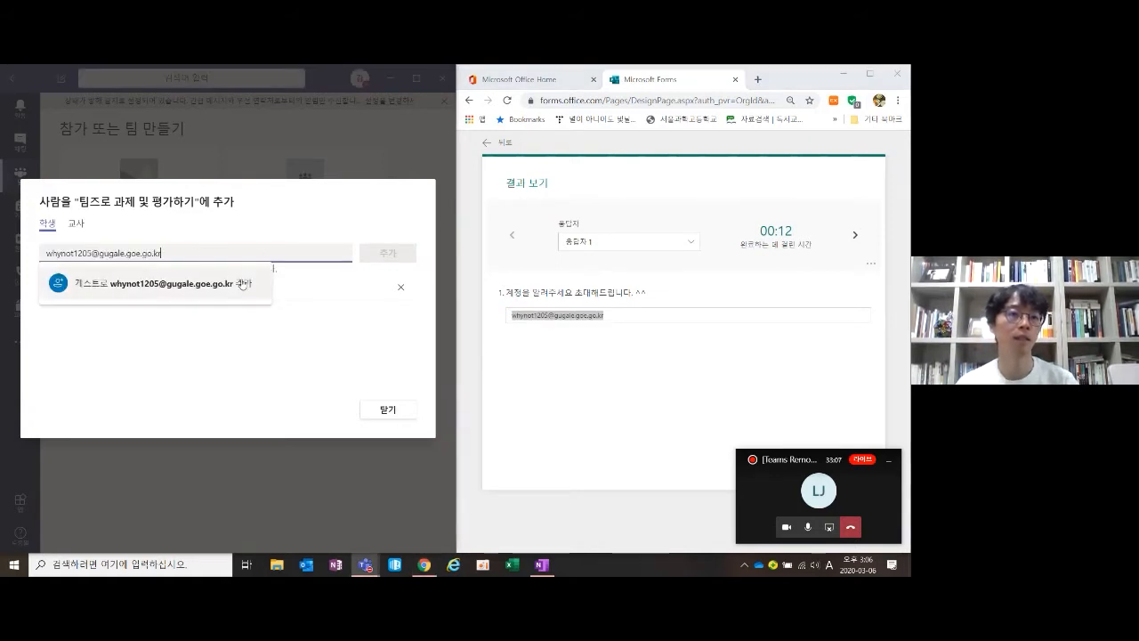
pyautogui.click(216, 286)
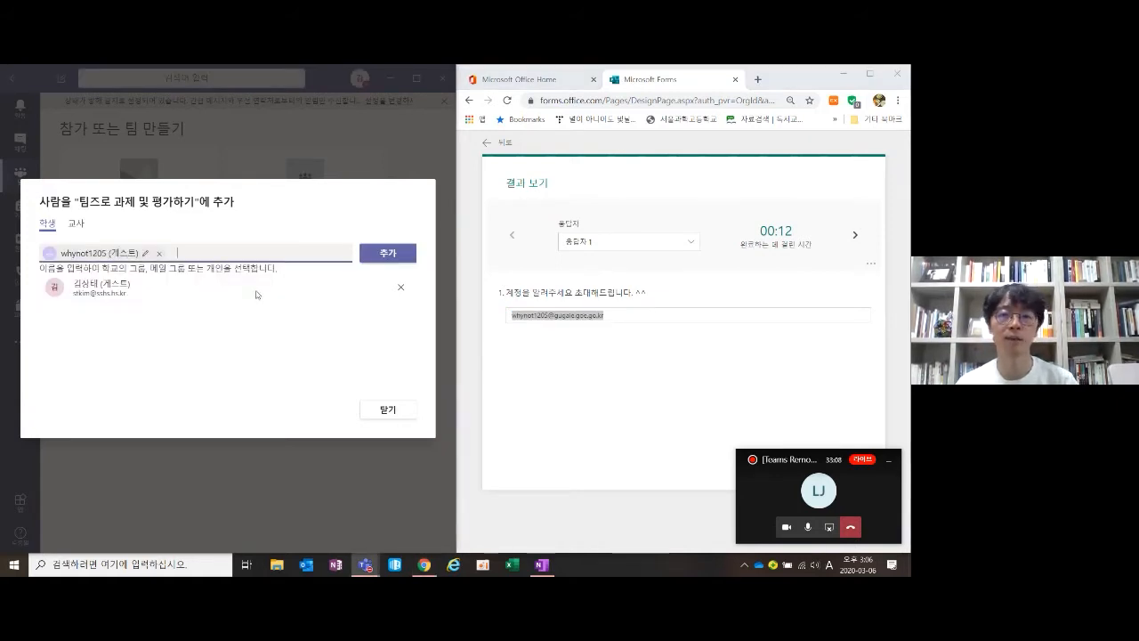
pyautogui.click(693, 245)
pyautogui.click(656, 279)
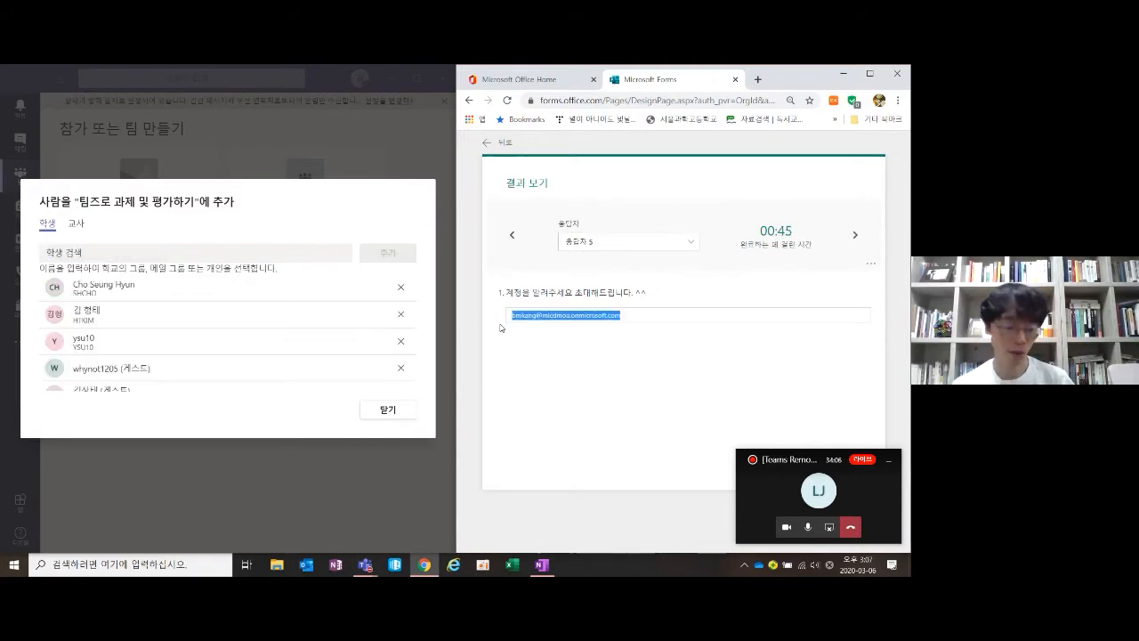
pyautogui.click(347, 256)
pyautogui.hotkey('ctrl', 'v')
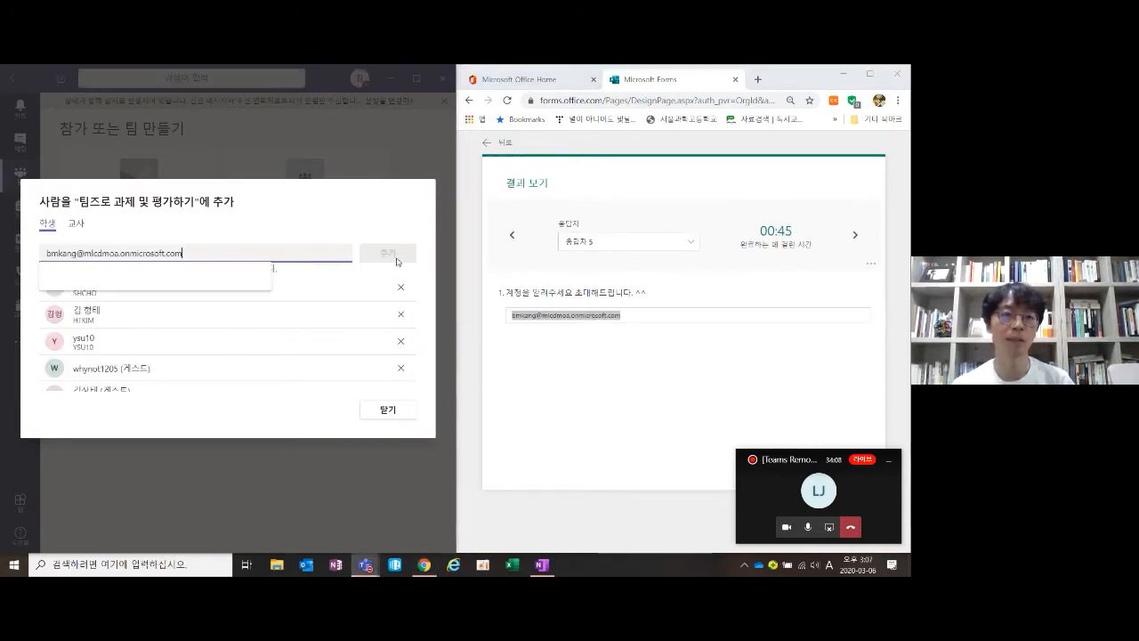
pyautogui.click(219, 295)
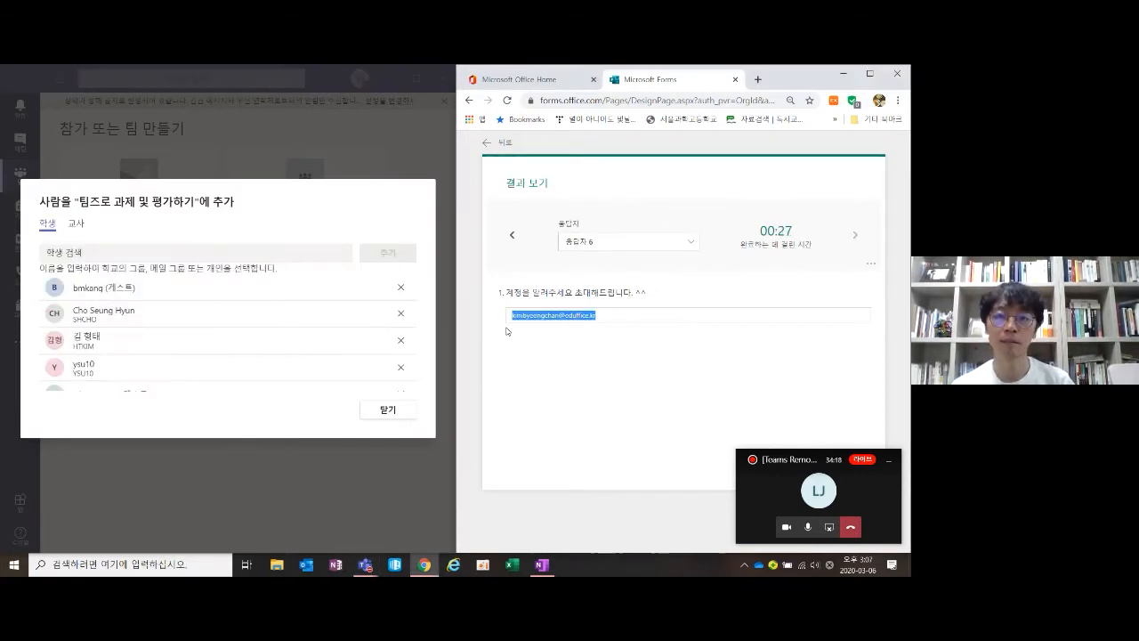
# - Add the last respondent as a member, then close the dialog and the form results tab
pyautogui.click(347, 254)
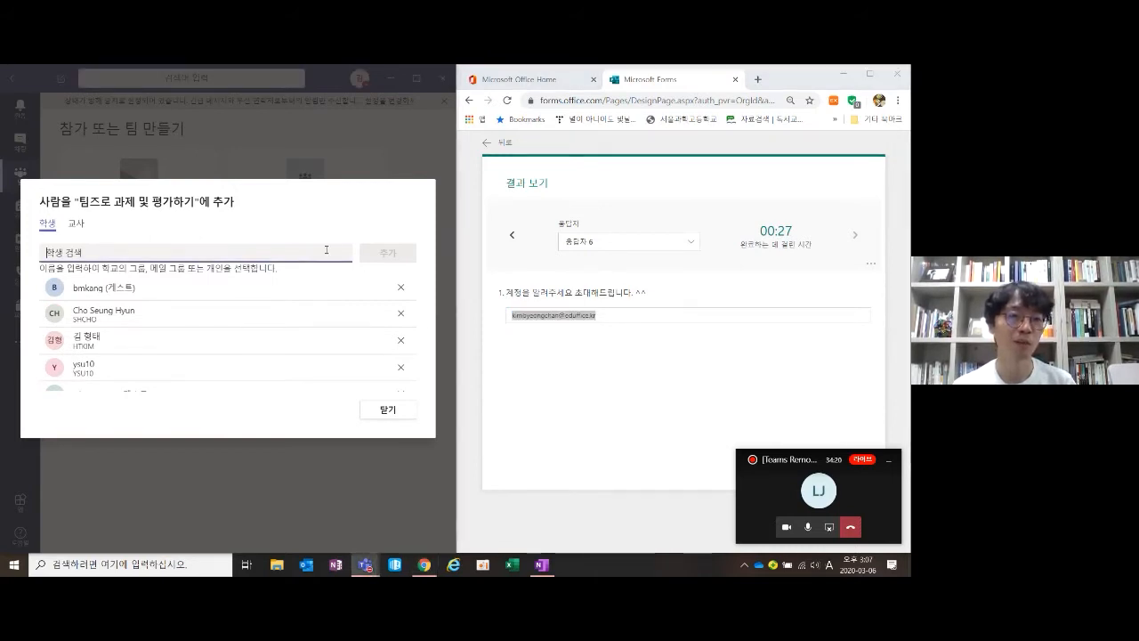
pyautogui.hotkey('ctrl', 'v')
pyautogui.click(206, 292)
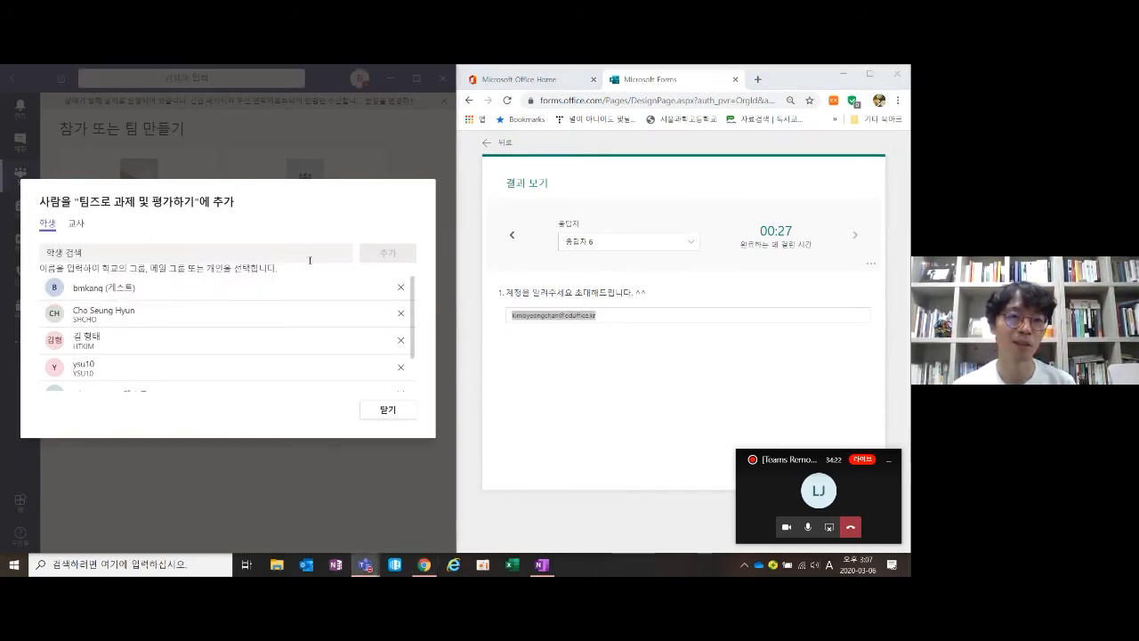
pyautogui.click(379, 258)
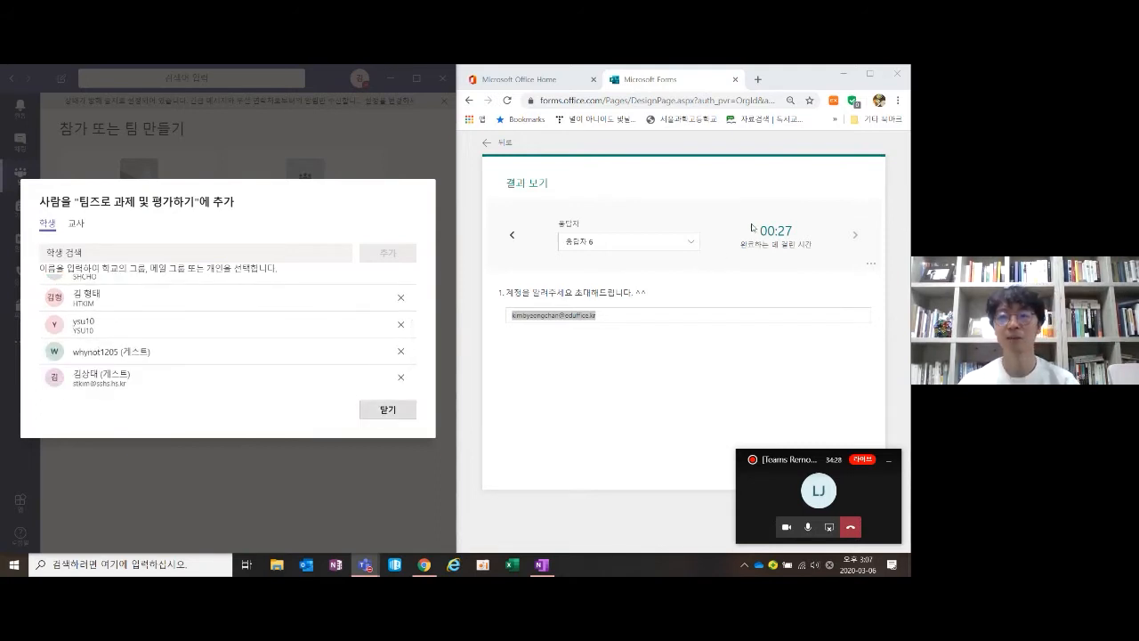
pyautogui.click(386, 415)
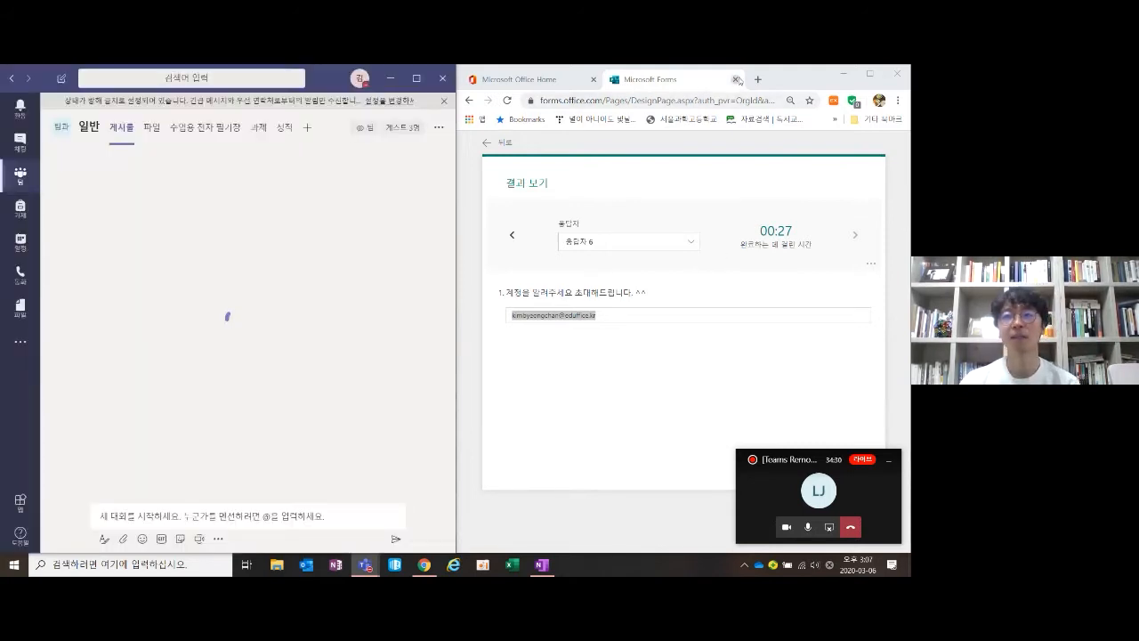
pyautogui.click(737, 80)
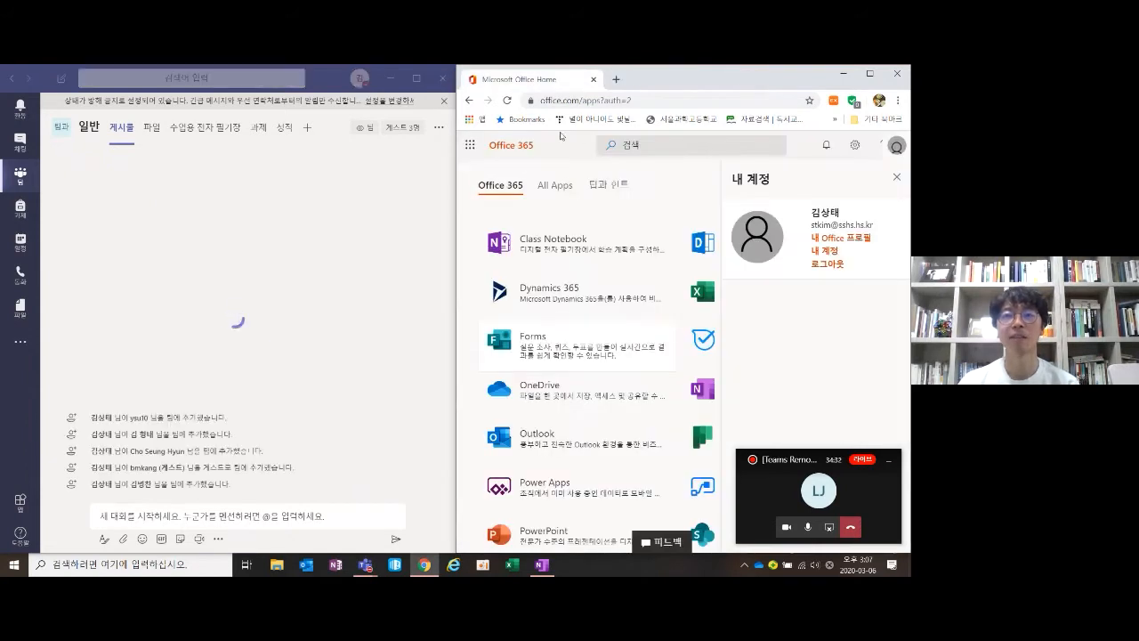
# - Launch Teams in the browser from the Office app launcher and show the desktop app's teams list
pyautogui.click(472, 145)
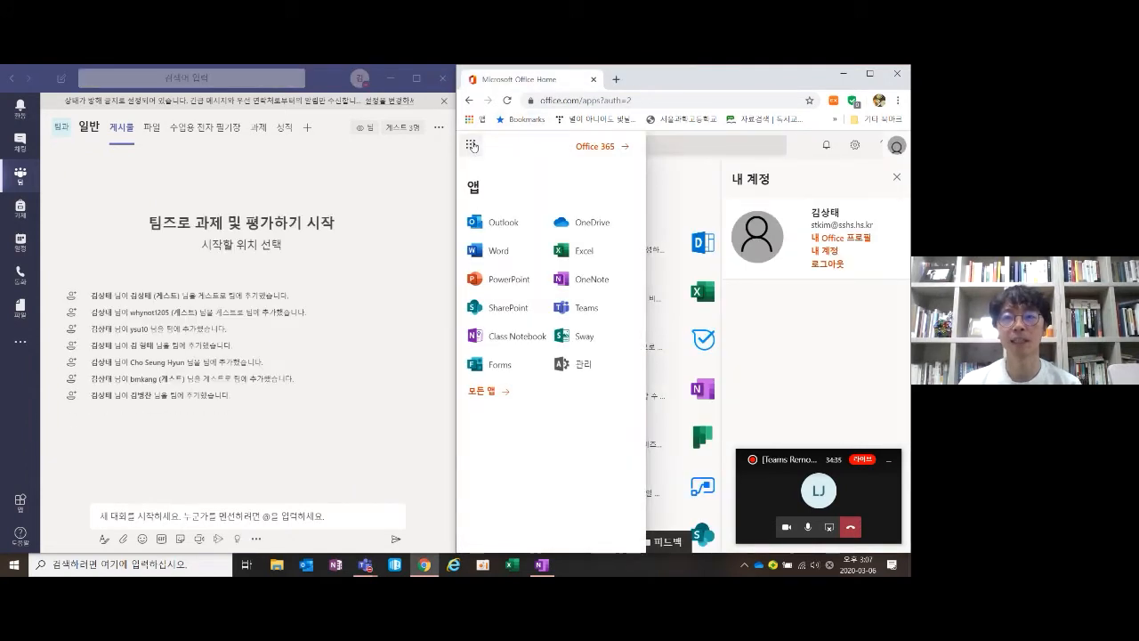
pyautogui.click(588, 315)
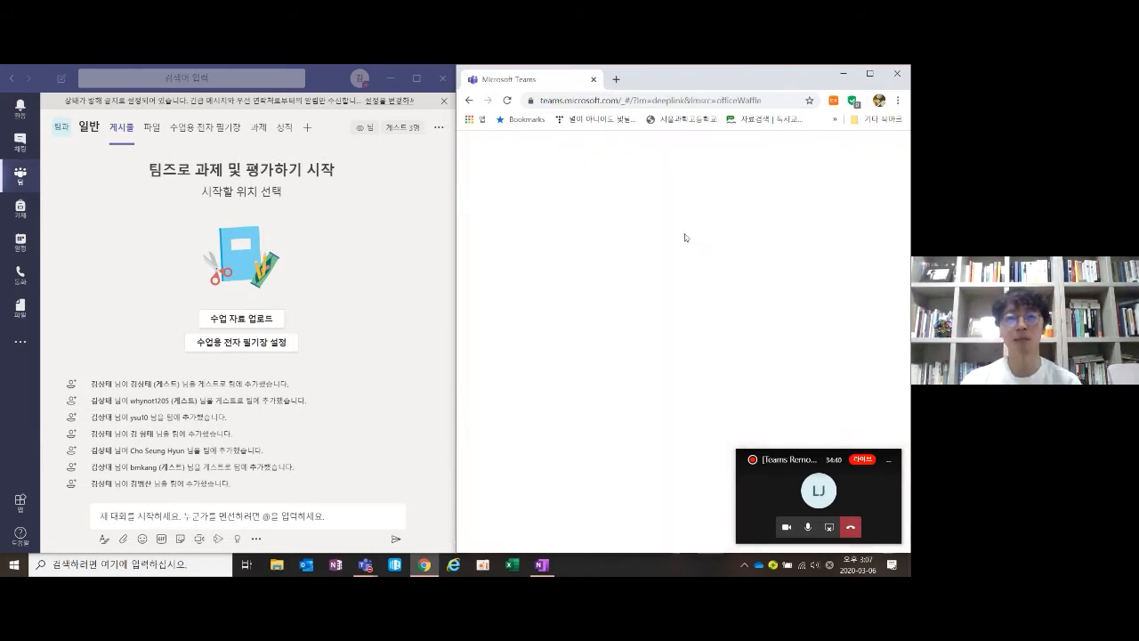
pyautogui.click(19, 173)
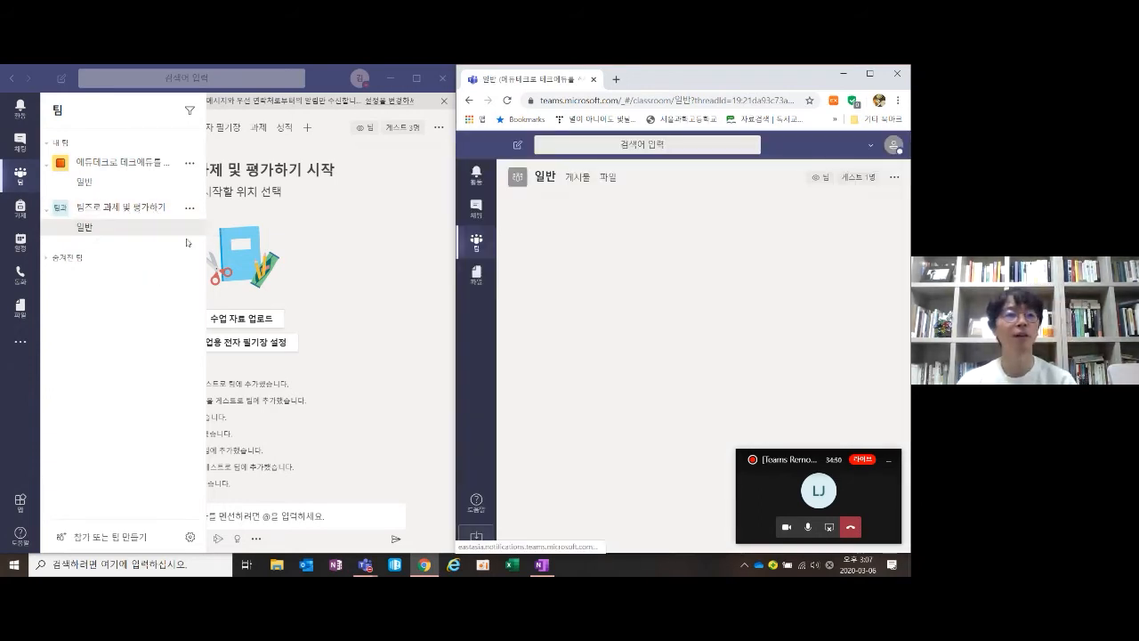
# - Bring desktop Teams forward and open the new class team's 일반 channel
pyautogui.click(183, 212)
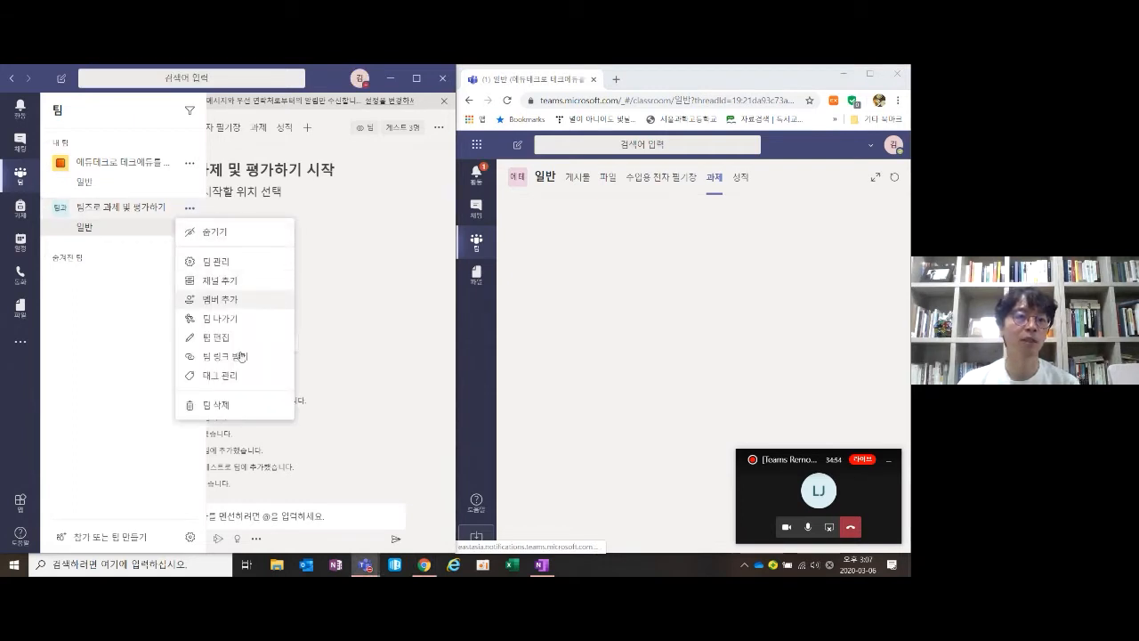
pyautogui.click(78, 348)
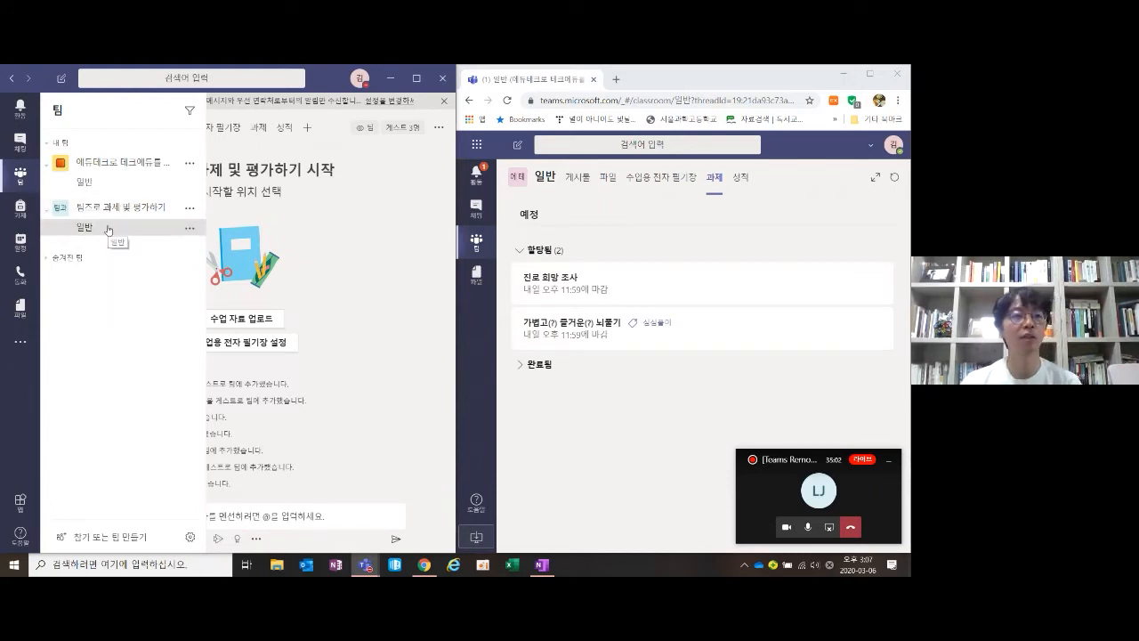
pyautogui.click(345, 231)
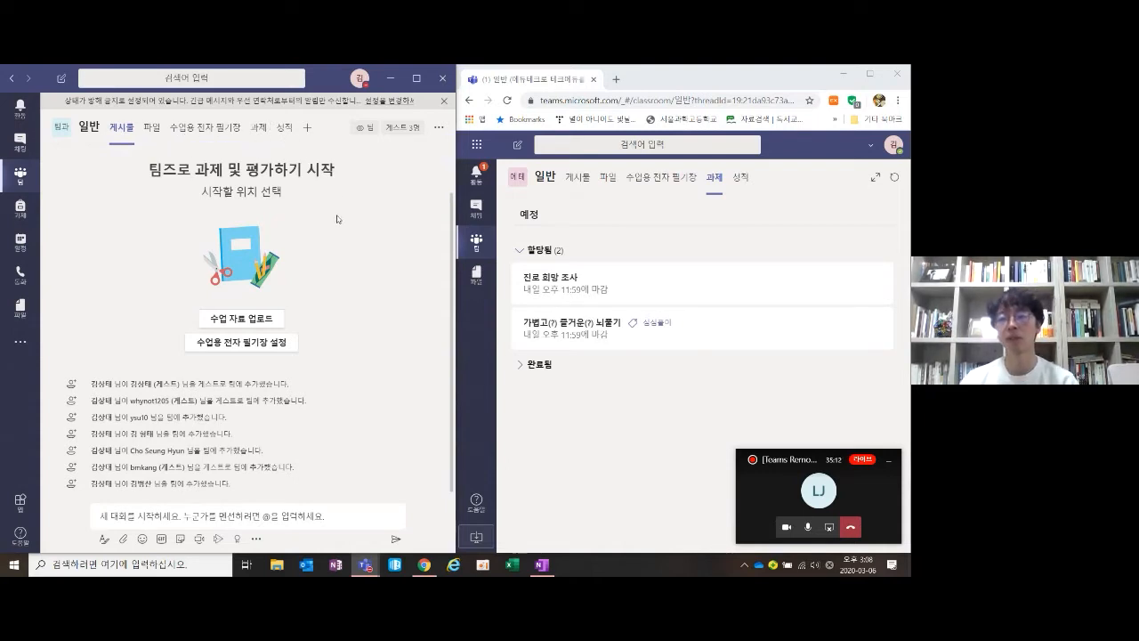
# - View the class team's 과제 and 성적 tabs, both still empty, then return to the teams list
pyautogui.click(260, 128)
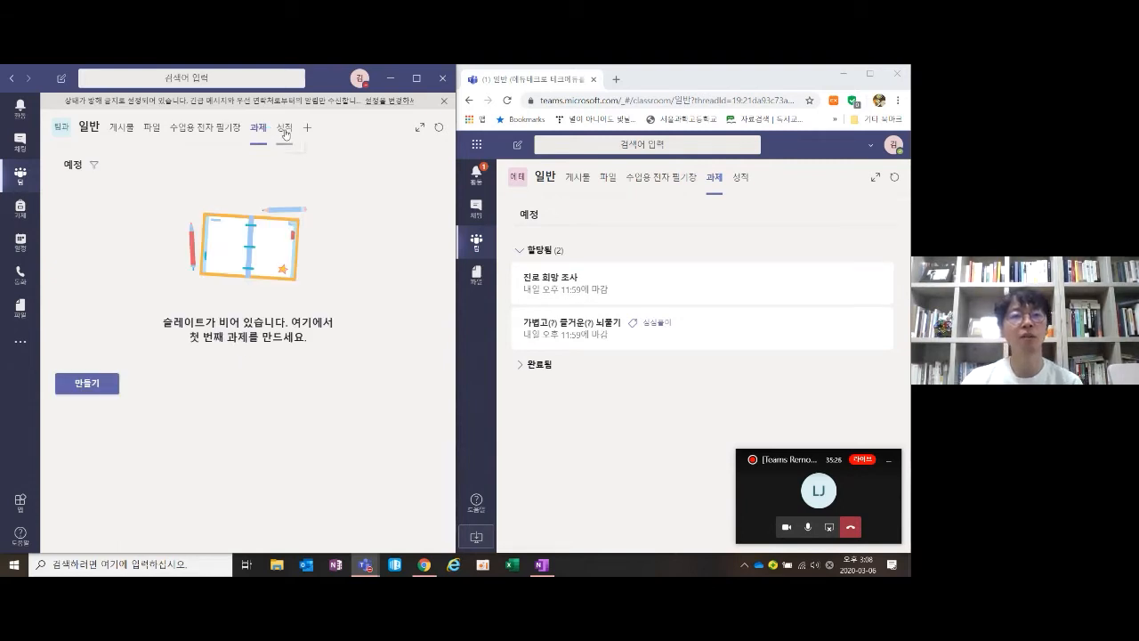
pyautogui.click(284, 129)
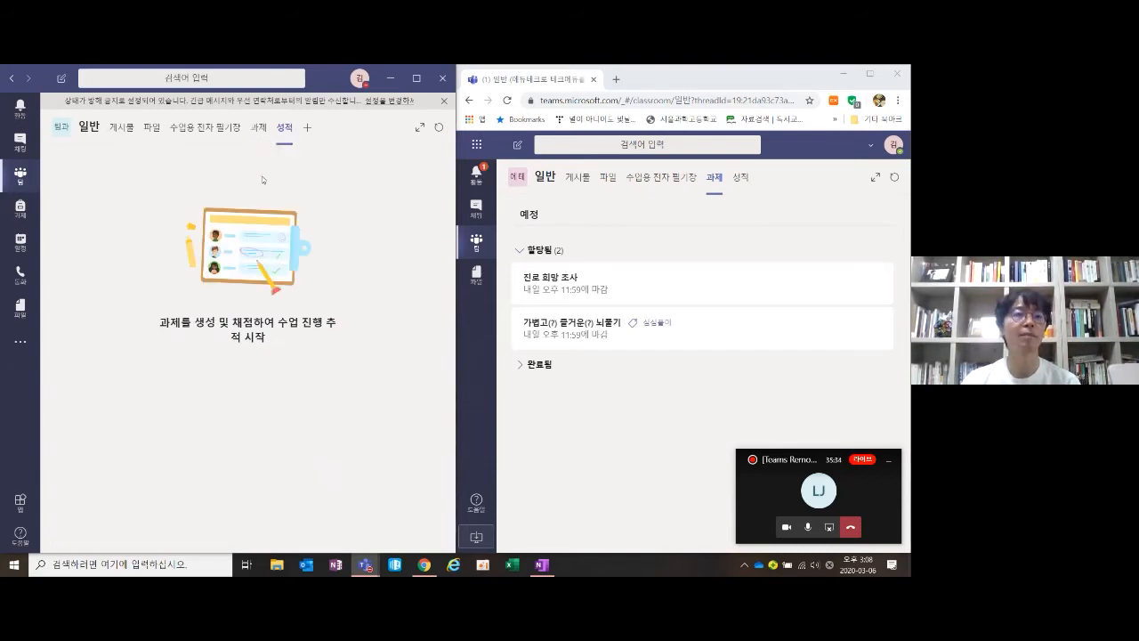
pyautogui.click(19, 175)
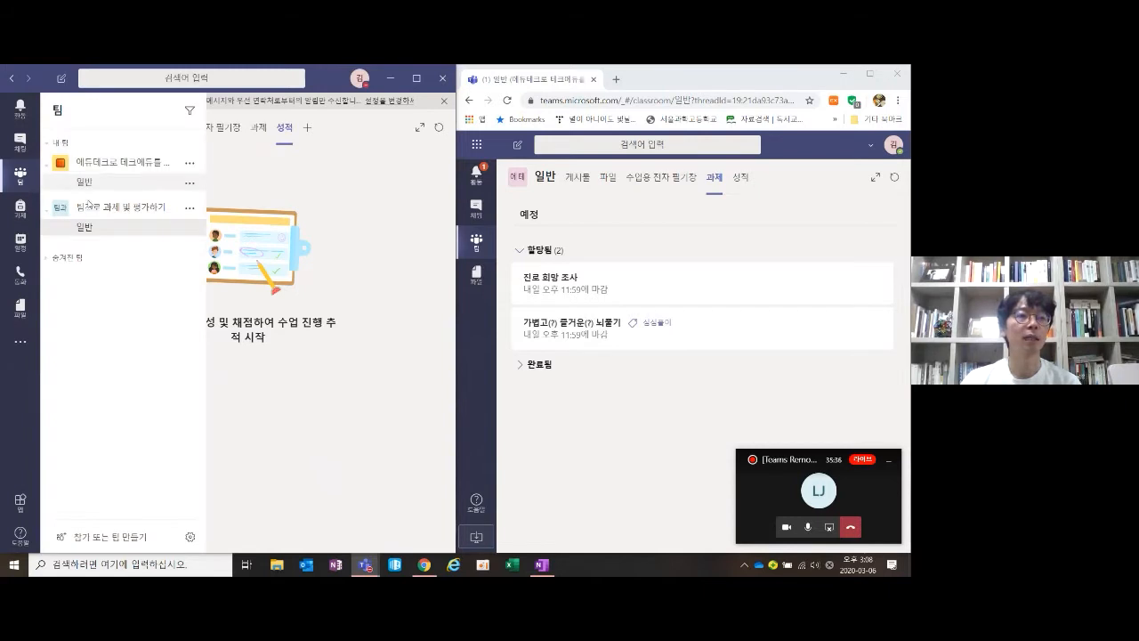
# - Use 채널 추가 in the class team's menu to add the channel 안일반
pyautogui.click(190, 207)
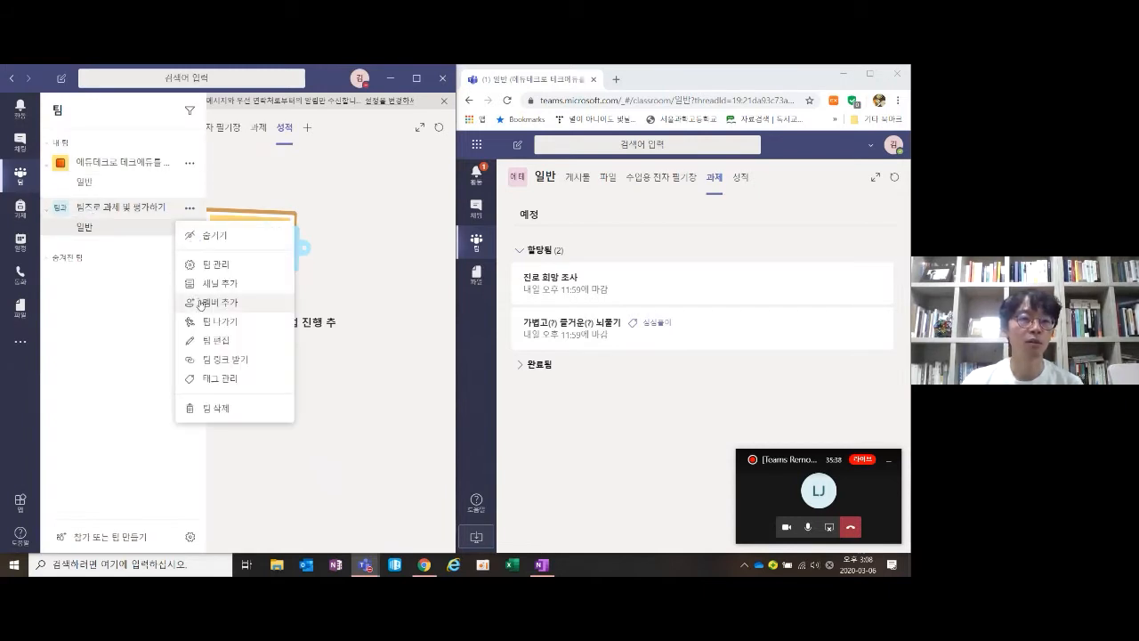
pyautogui.click(222, 283)
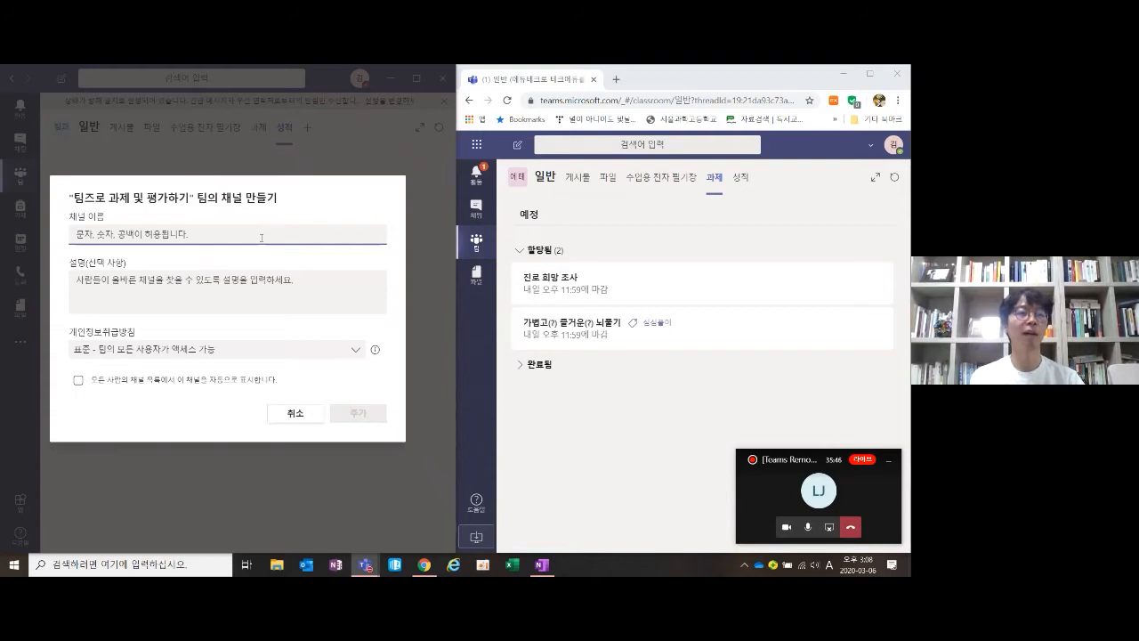
pyautogui.write('tngod')
pyautogui.press('BackSpace')
pyautogui.press('BackSpace')
pyautogui.press('BackSpace')
pyautogui.press('BackSpace')
pyautogui.press('BackSpace')
pyautogui.press('Hangul')
pyautogui.write('인일반')
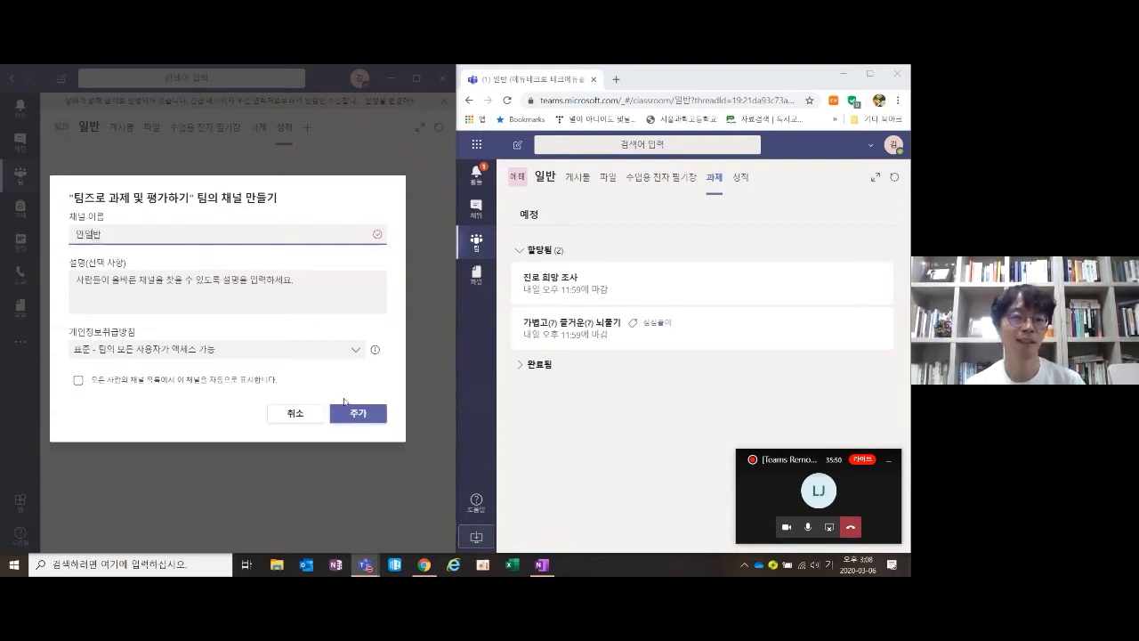
pyautogui.click(345, 408)
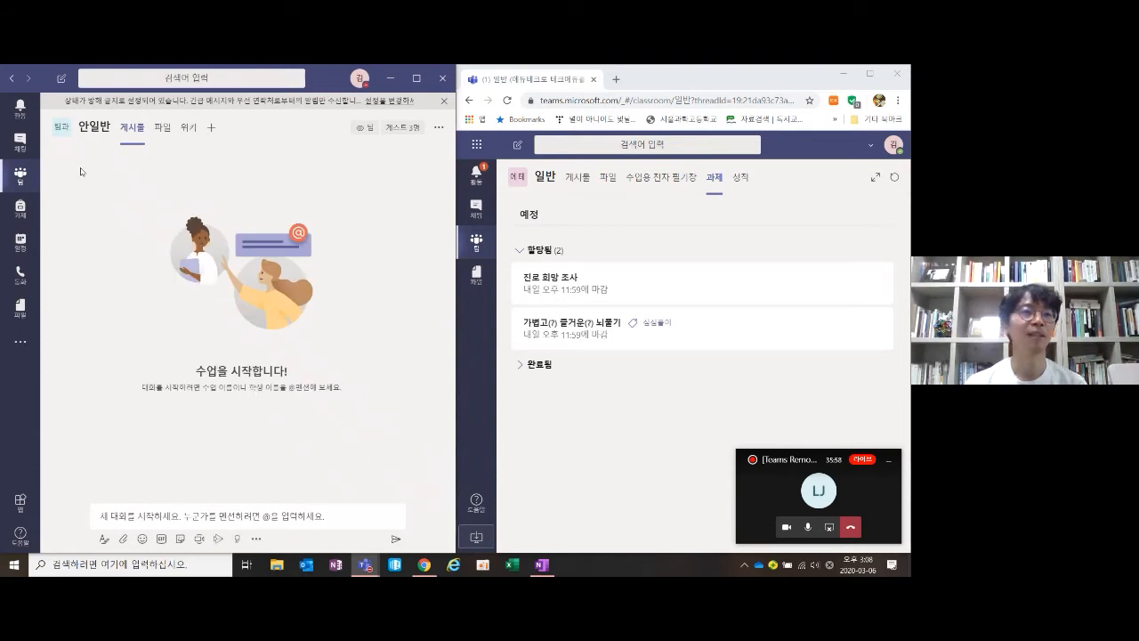
# - Return to the class team's 일반 channel and bring up its still-empty 과제 page
pyautogui.click(35, 183)
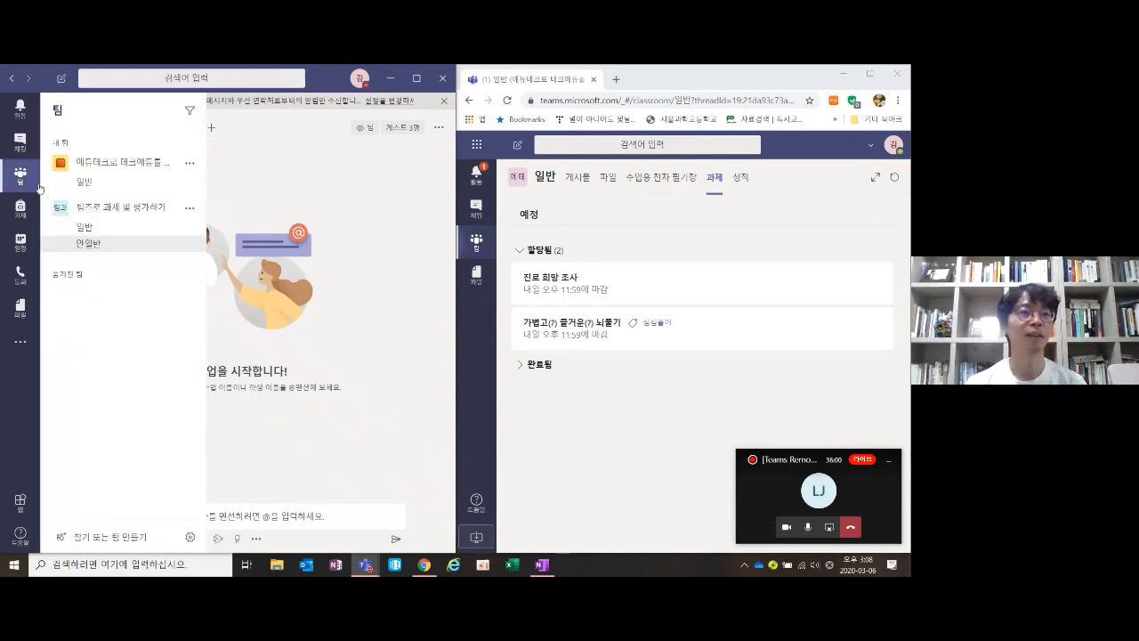
pyautogui.click(91, 245)
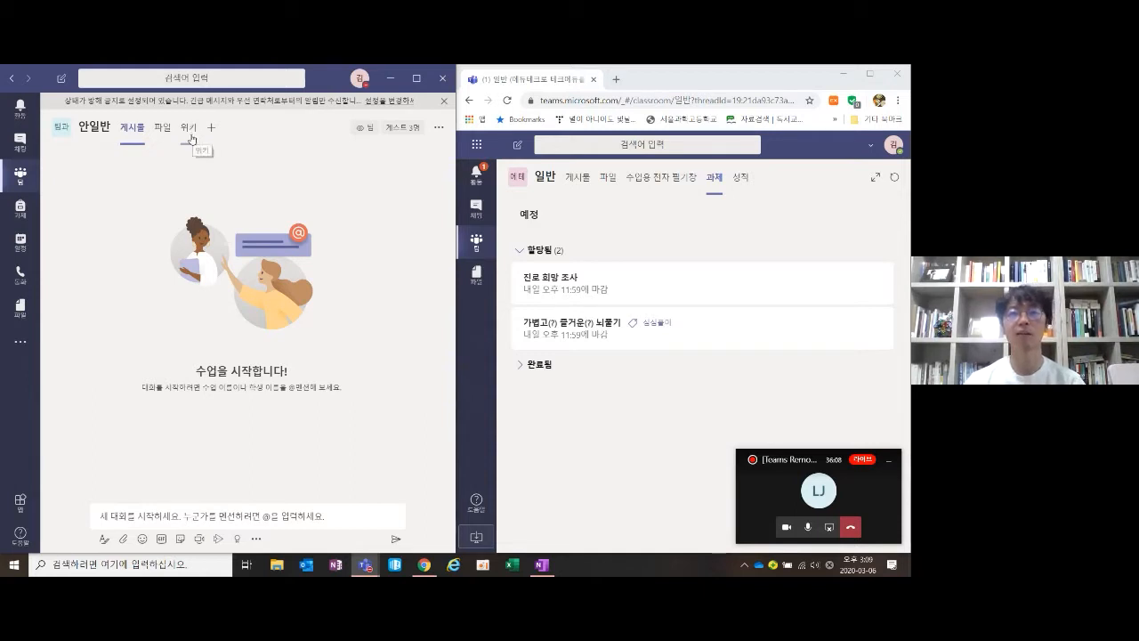
pyautogui.click(27, 176)
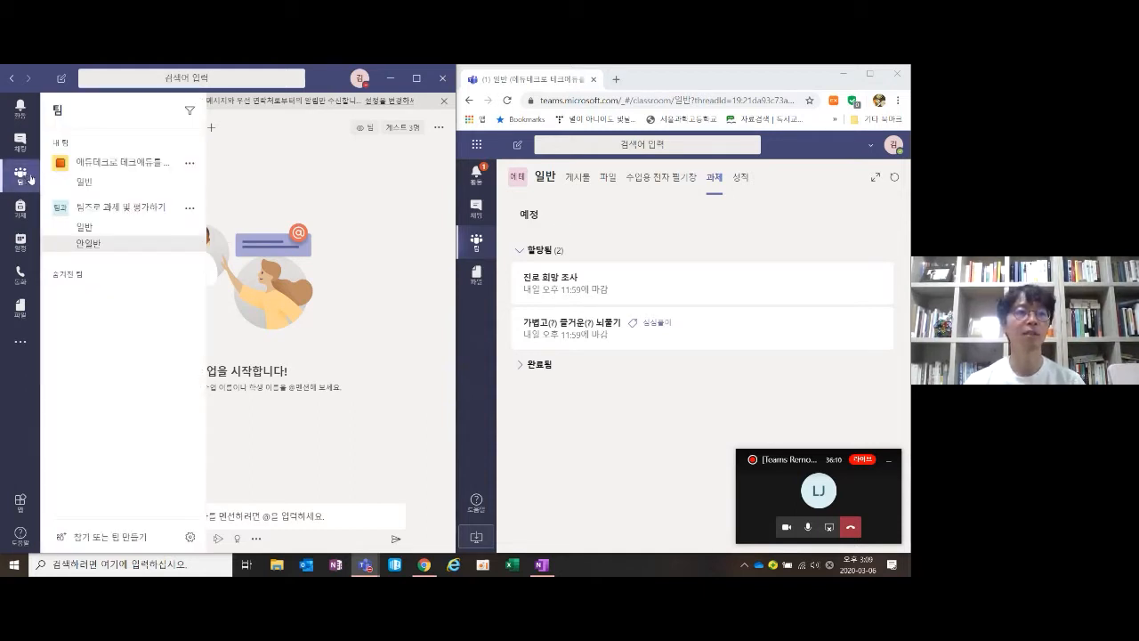
pyautogui.click(87, 230)
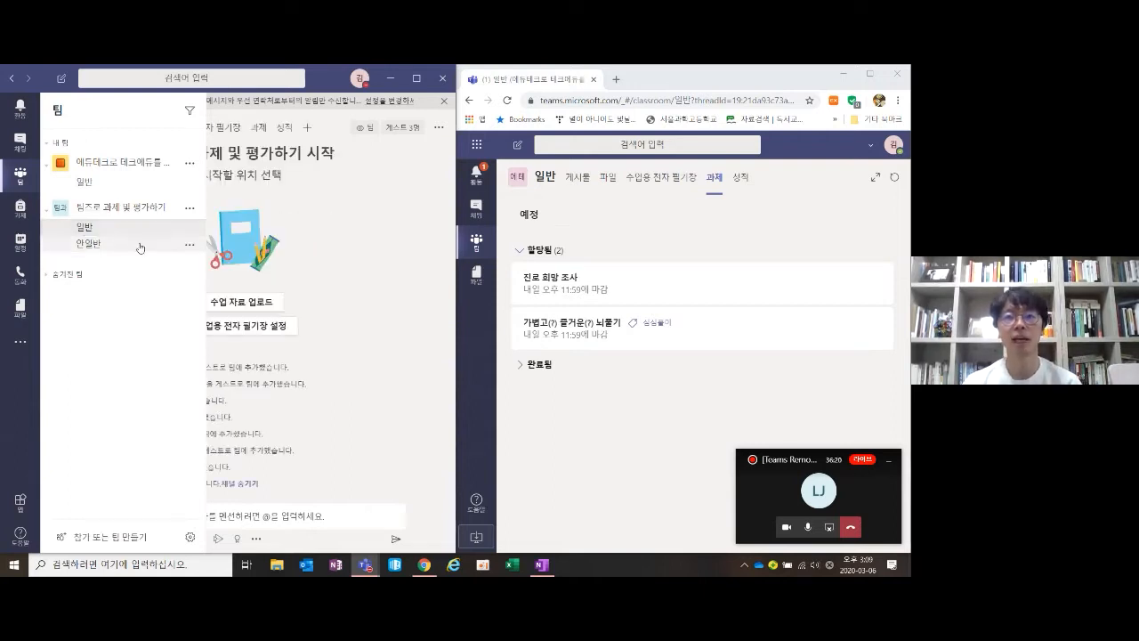
pyautogui.click(374, 303)
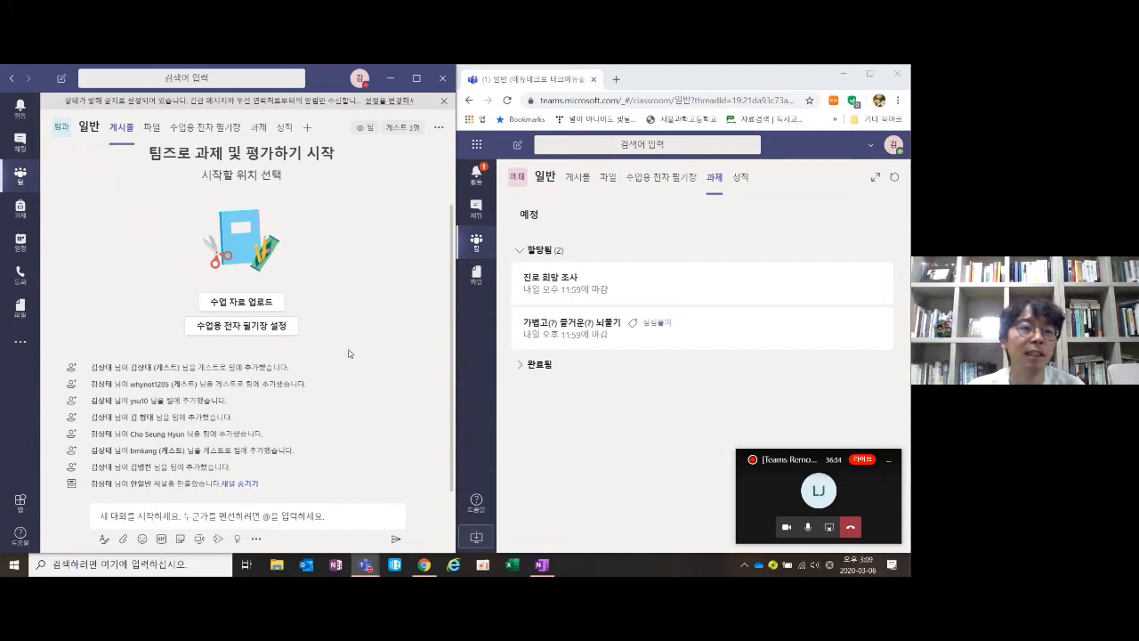
pyautogui.click(259, 134)
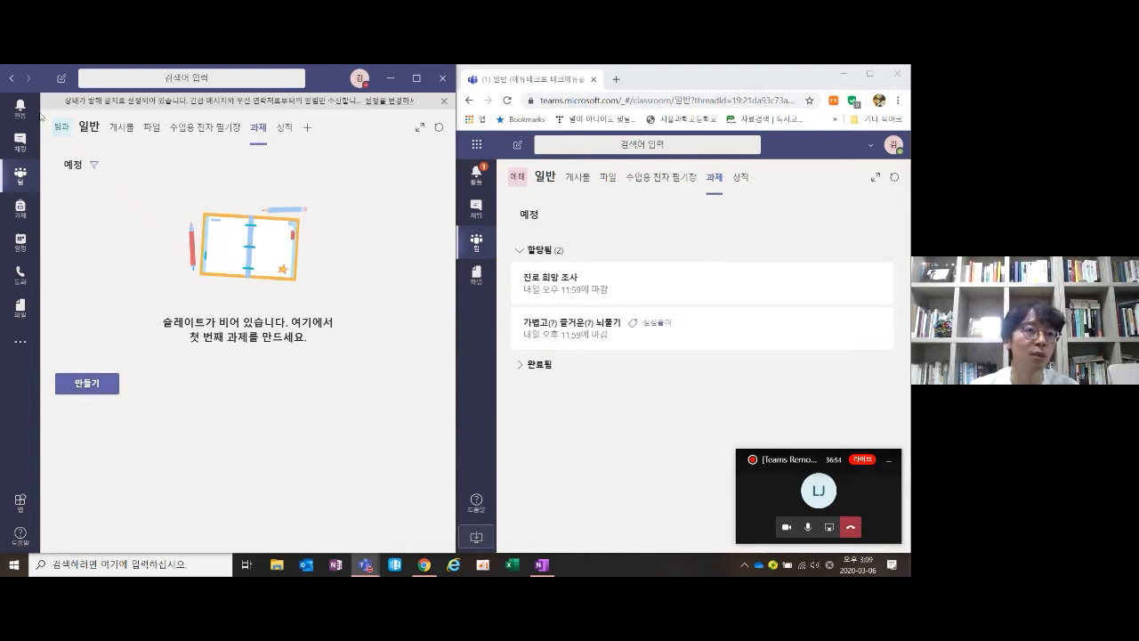
# - View the all-classes 과제 overview, glance at the 초안 drafts, and reveal the 만들기 options
pyautogui.click(19, 175)
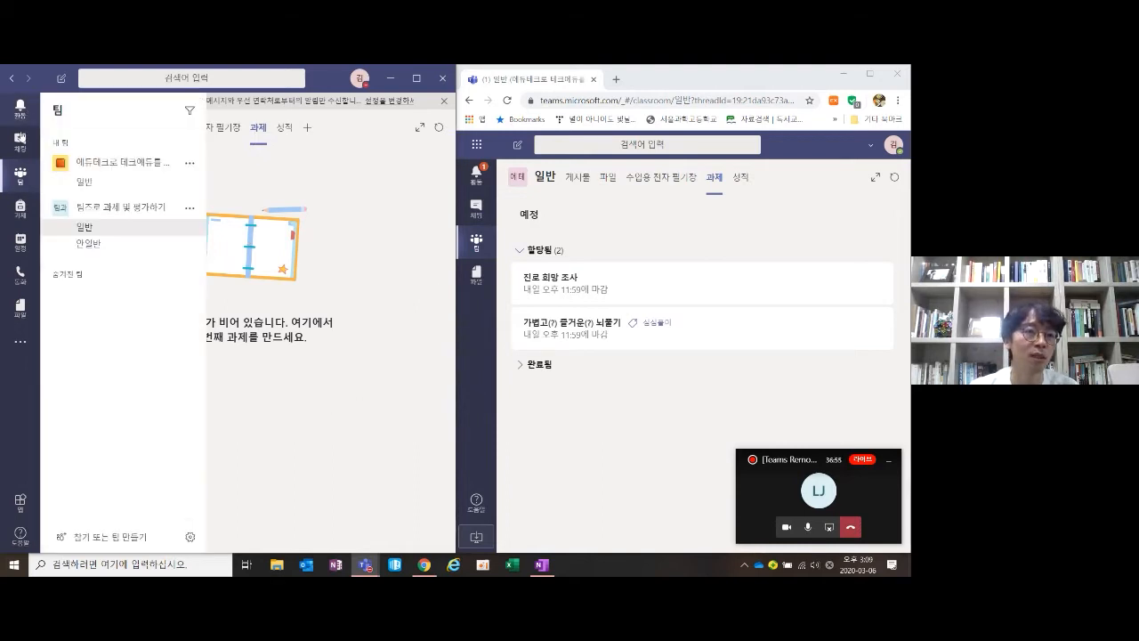
pyautogui.click(20, 209)
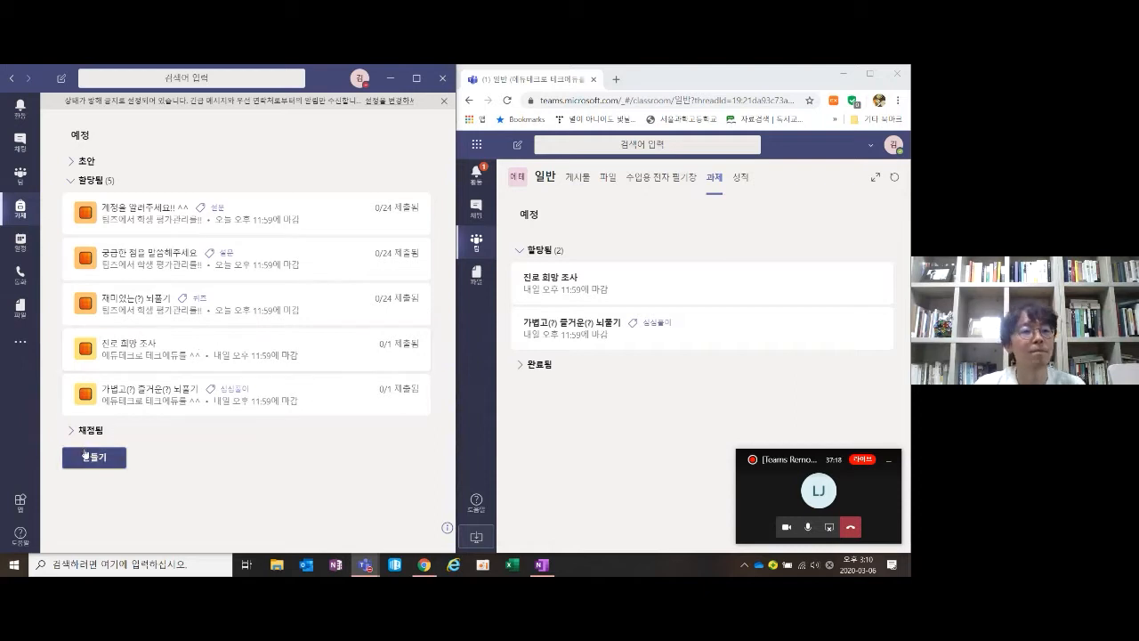
pyautogui.click(80, 166)
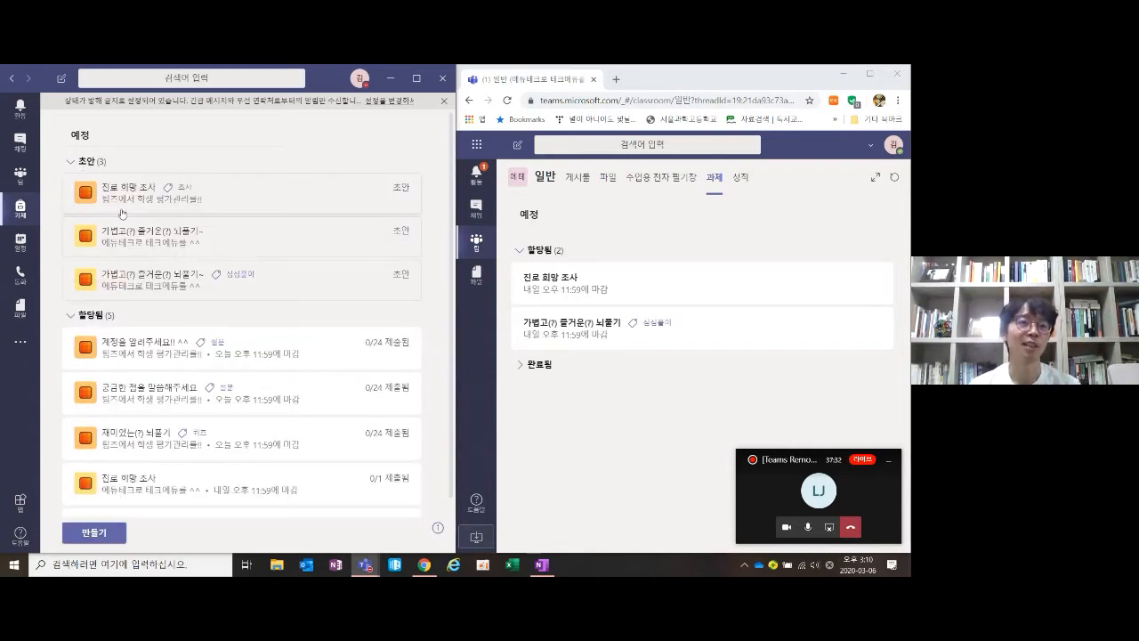
pyautogui.click(74, 164)
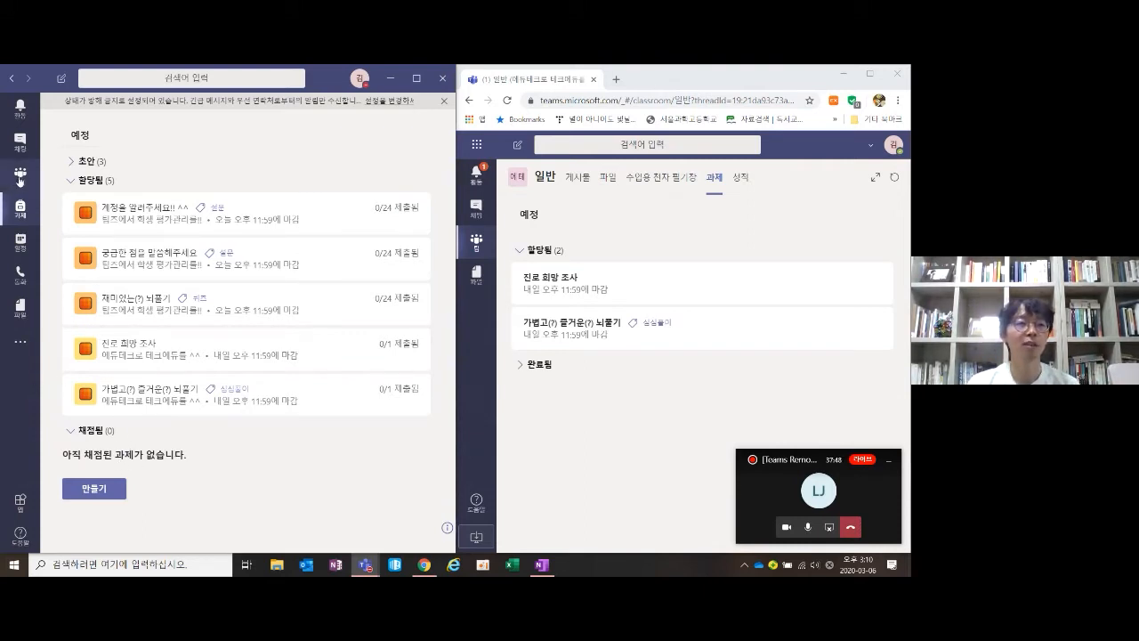
pyautogui.click(96, 490)
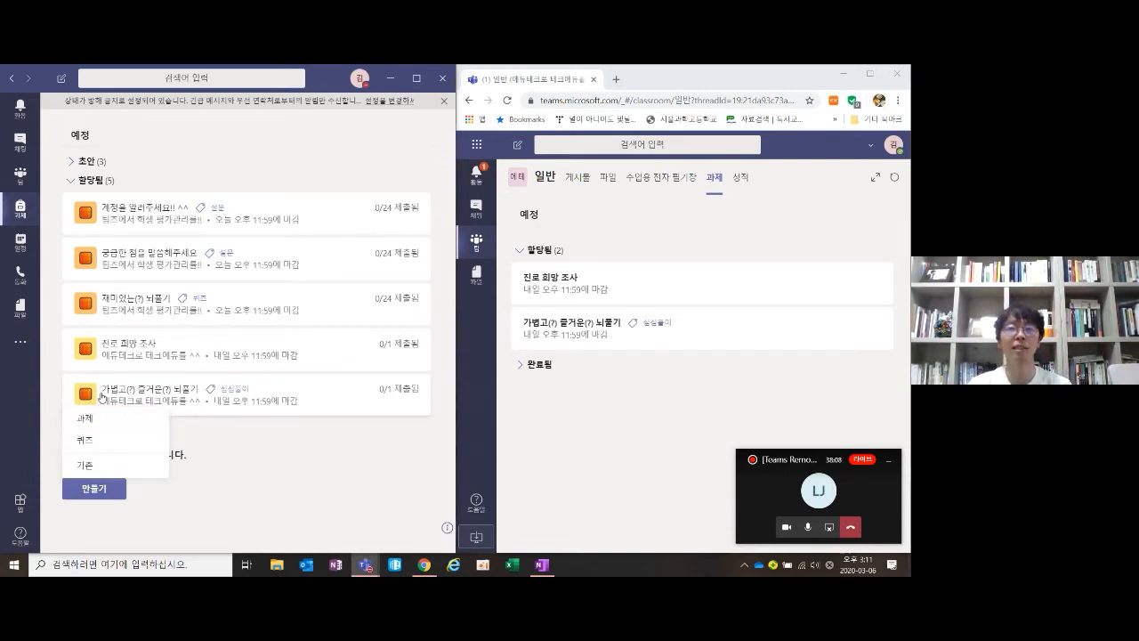
# - Abandon reusing an existing assignment and choose 만들기 > 과제 instead
pyautogui.click(98, 469)
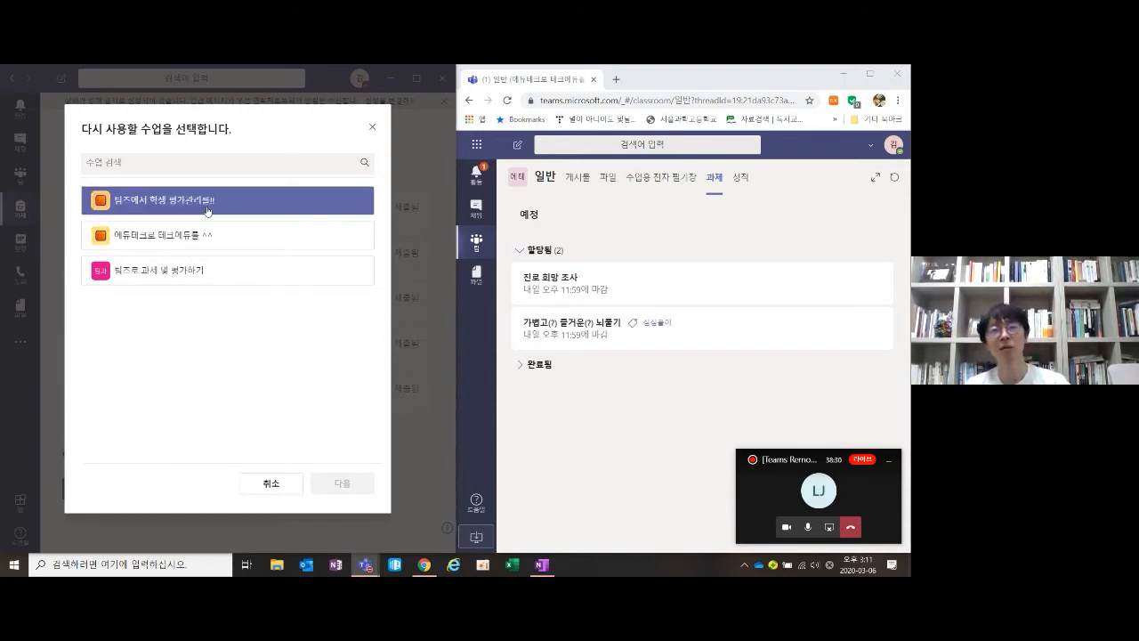
pyautogui.click(272, 481)
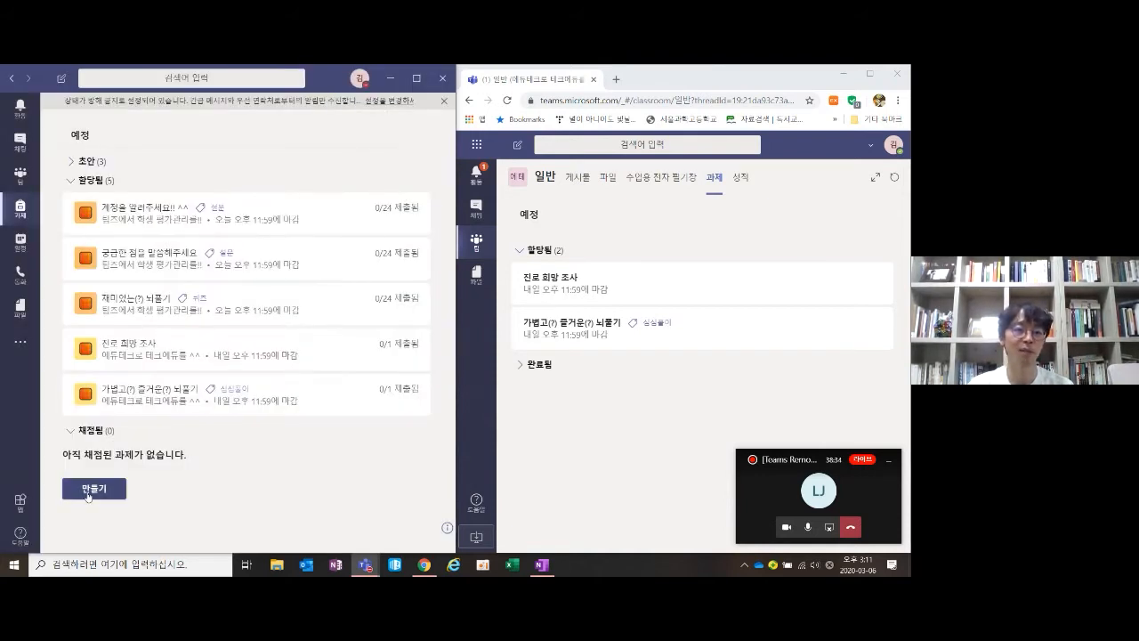
pyautogui.click(91, 488)
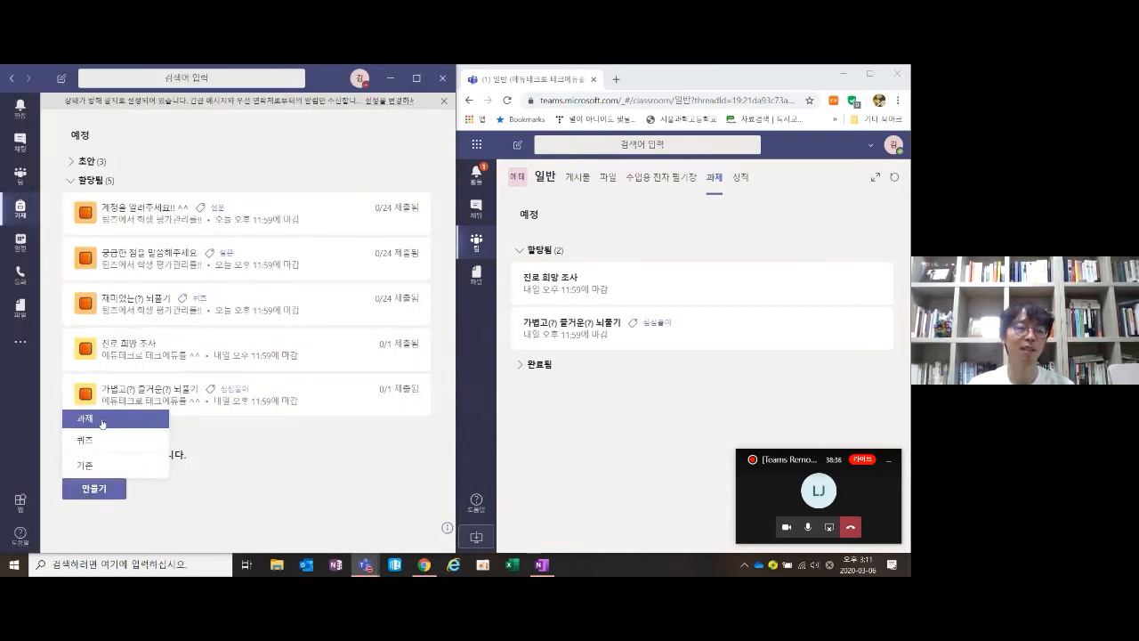
pyautogui.click(102, 423)
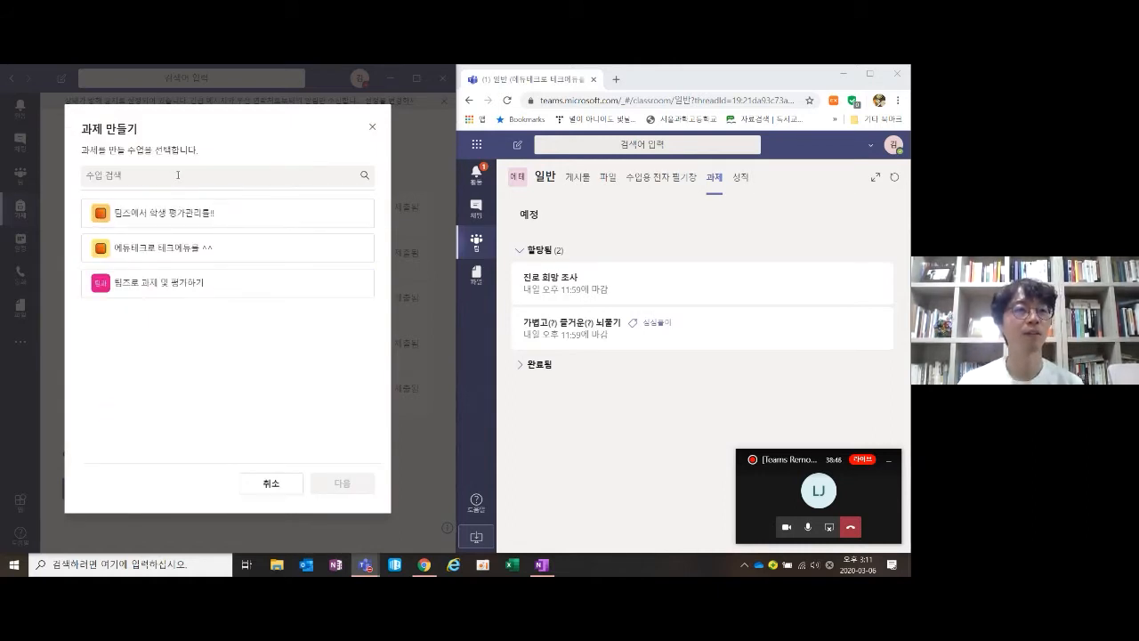
# - Pick 팀즈로 과제 및 평가하기 as the class and continue to the blank 새 과제 form
pyautogui.click(166, 279)
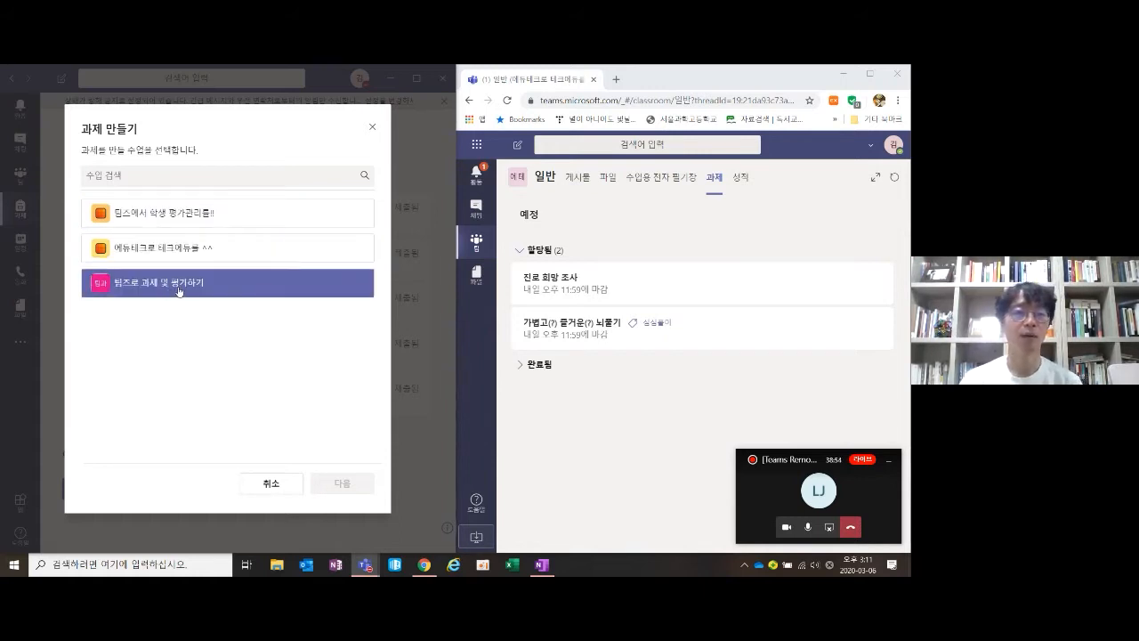
pyautogui.click(179, 285)
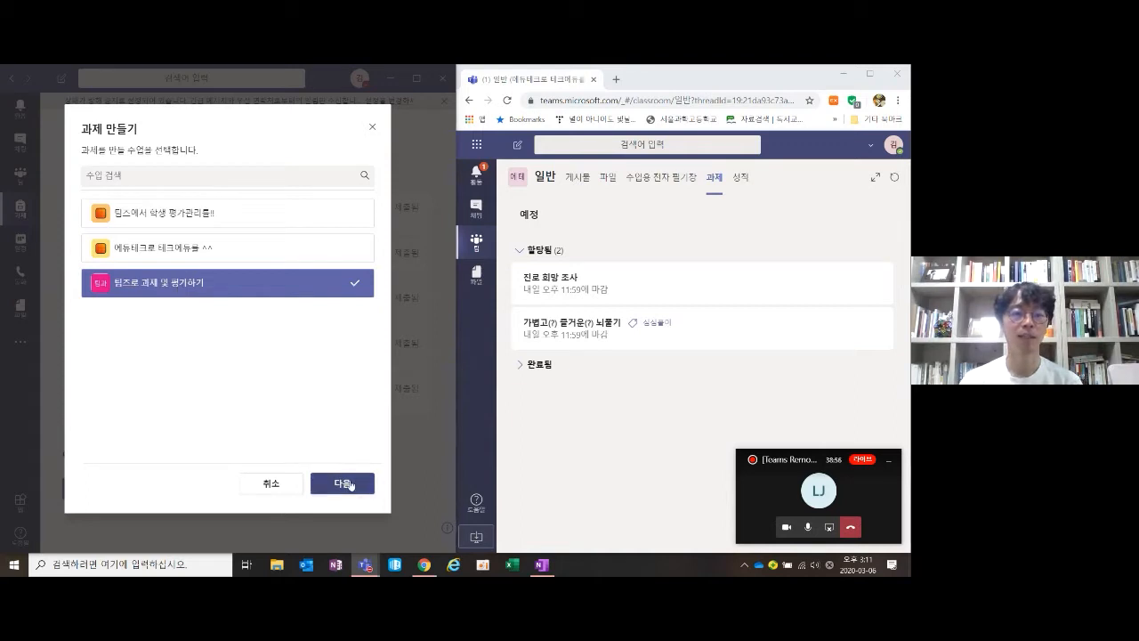
pyautogui.click(343, 483)
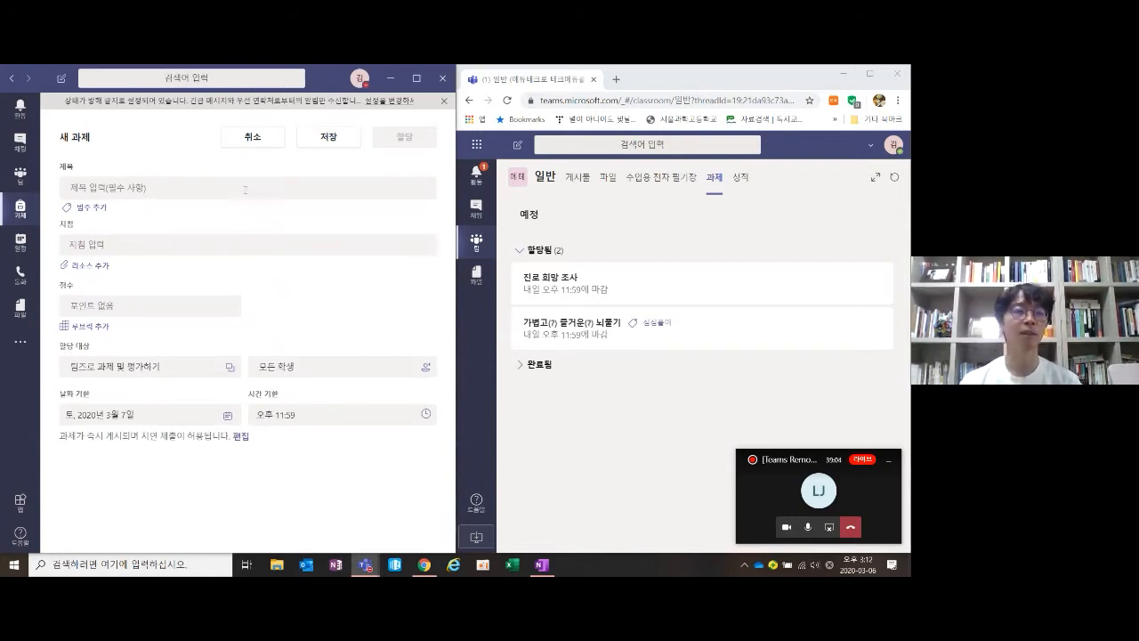
# - Enter the assignment title ending in '즐거운 과제들!!! ^^', fixing an initial typo
pyautogui.click(245, 188)
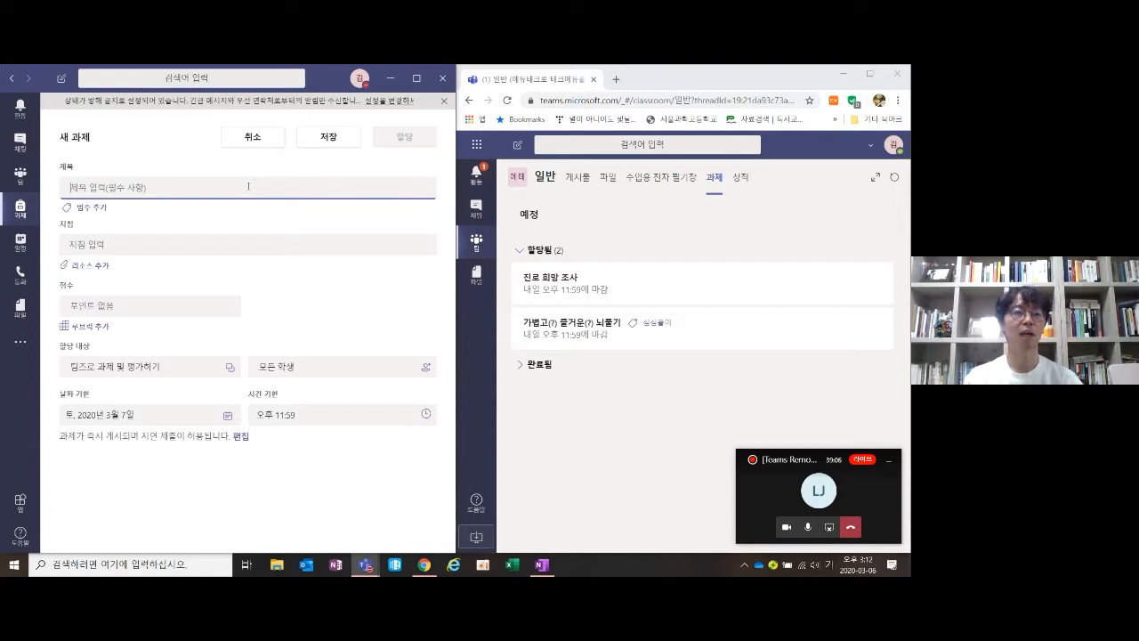
pyautogui.write('습요')
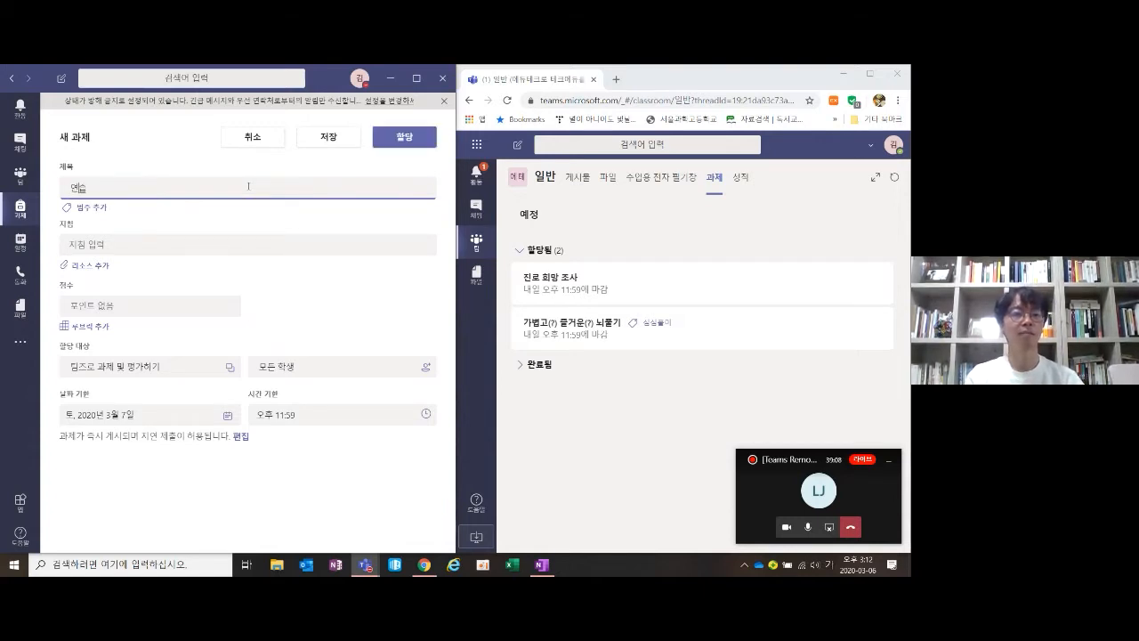
pyautogui.press('BackSpace')
pyautogui.press('BackSpace')
pyautogui.press('BackSpace')
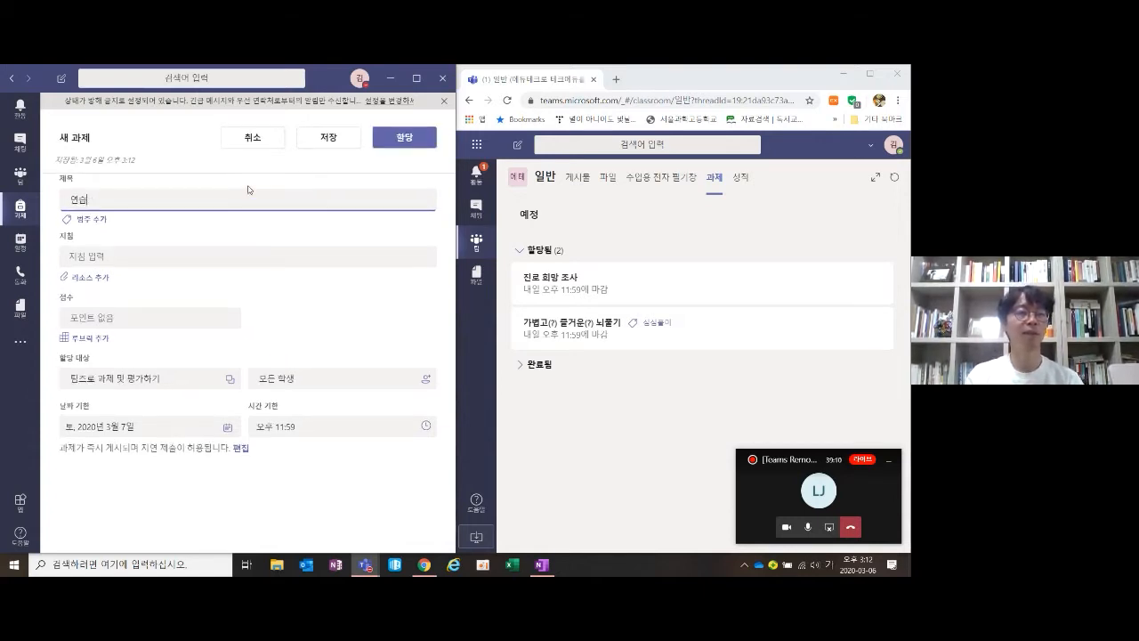
pyautogui.write('ㅅ트레스와 즐거운')
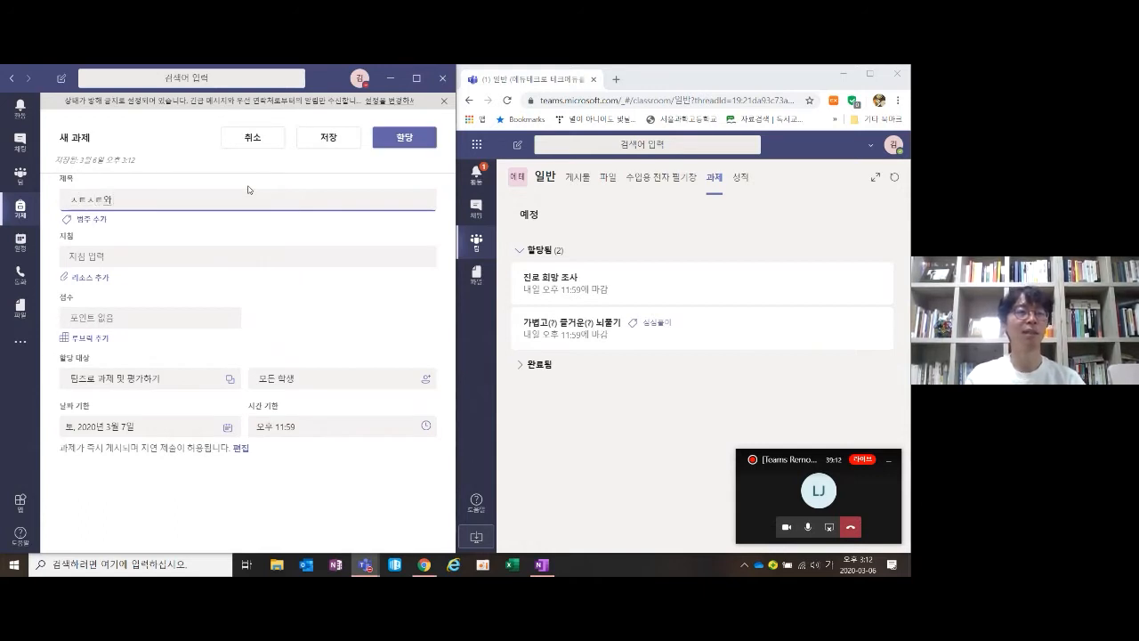
pyautogui.write(' 과제들')
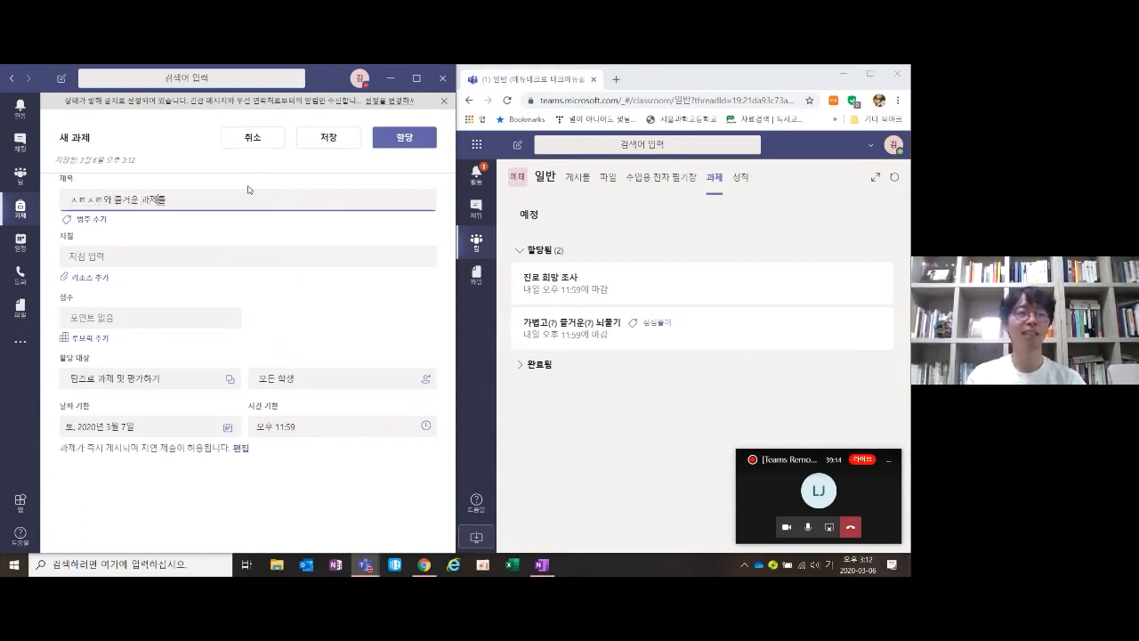
pyautogui.write('!!! ^^;')
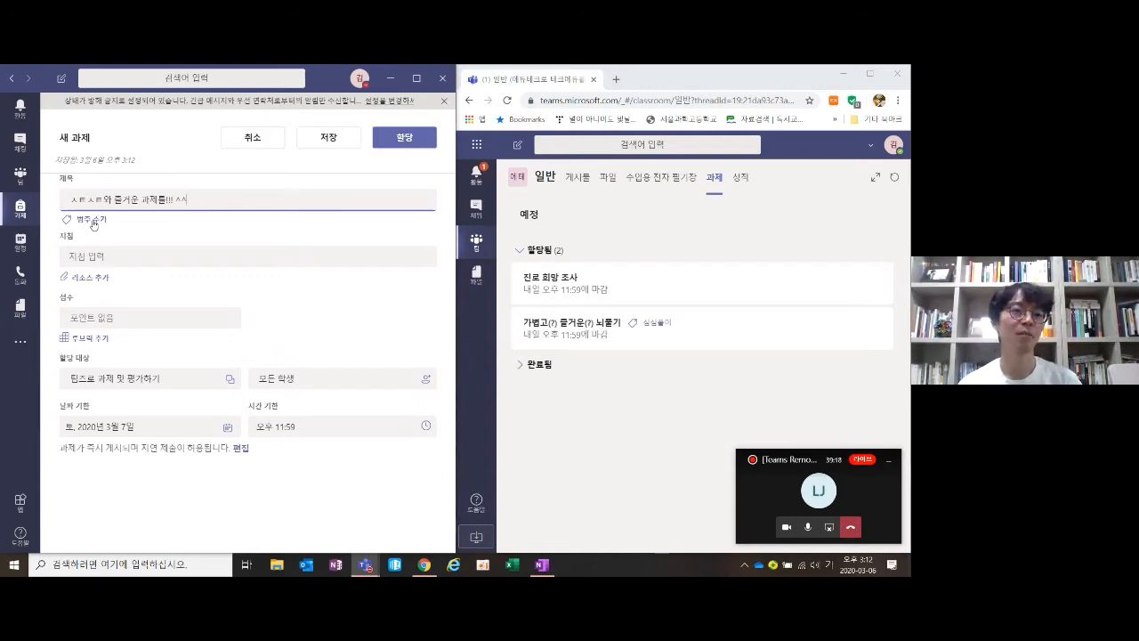
# - Add the category 실습 to the assignment
pyautogui.click(93, 220)
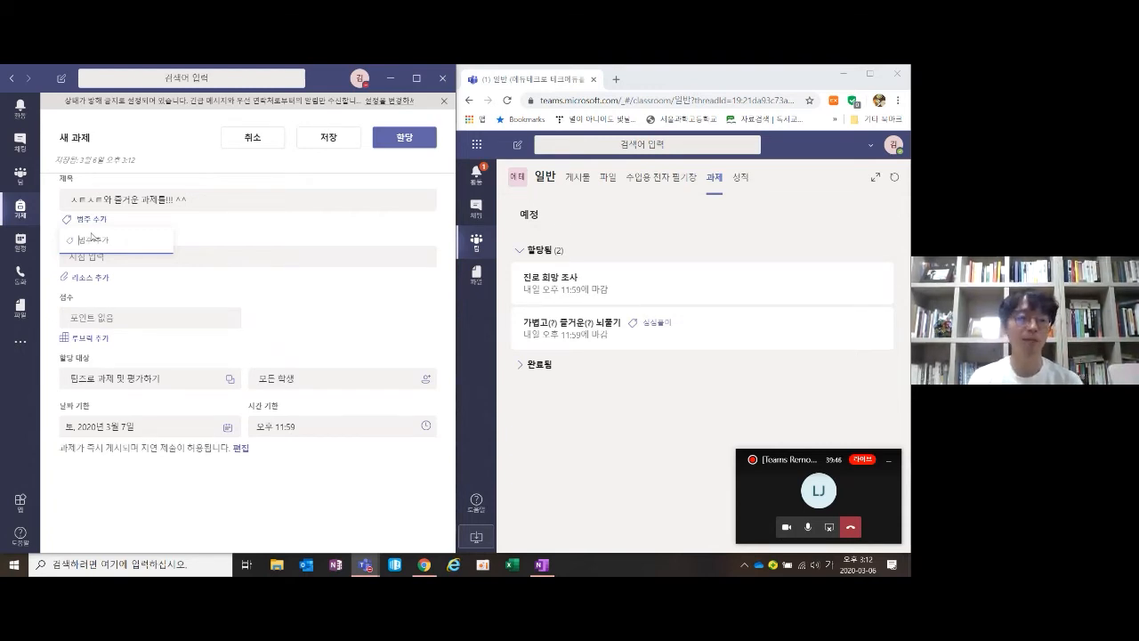
pyautogui.write('실습')
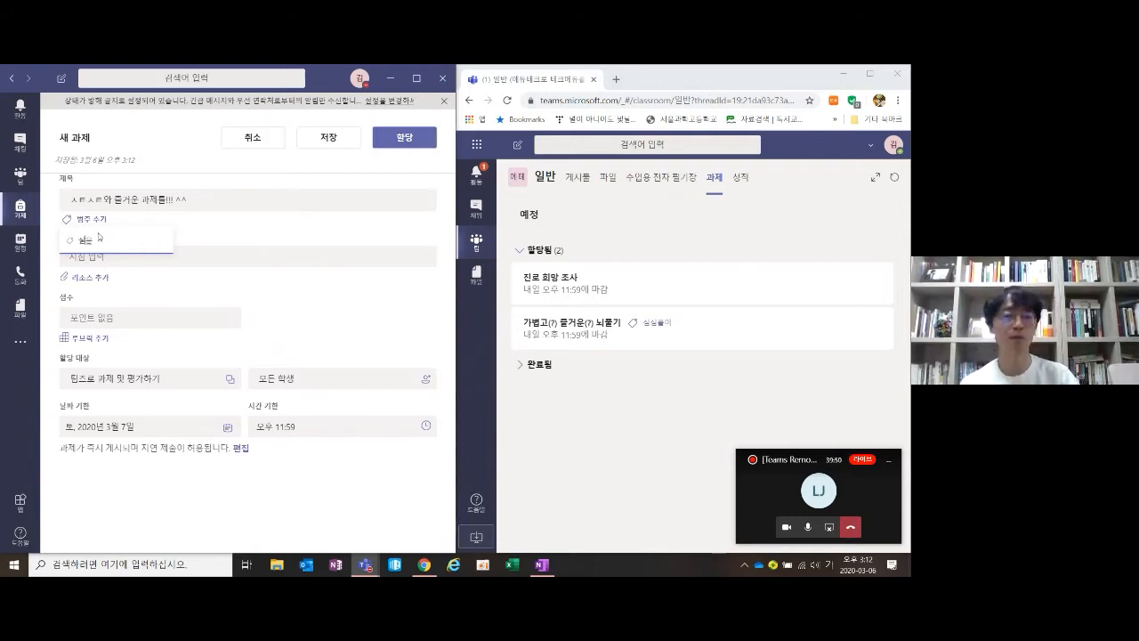
pyautogui.click(99, 236)
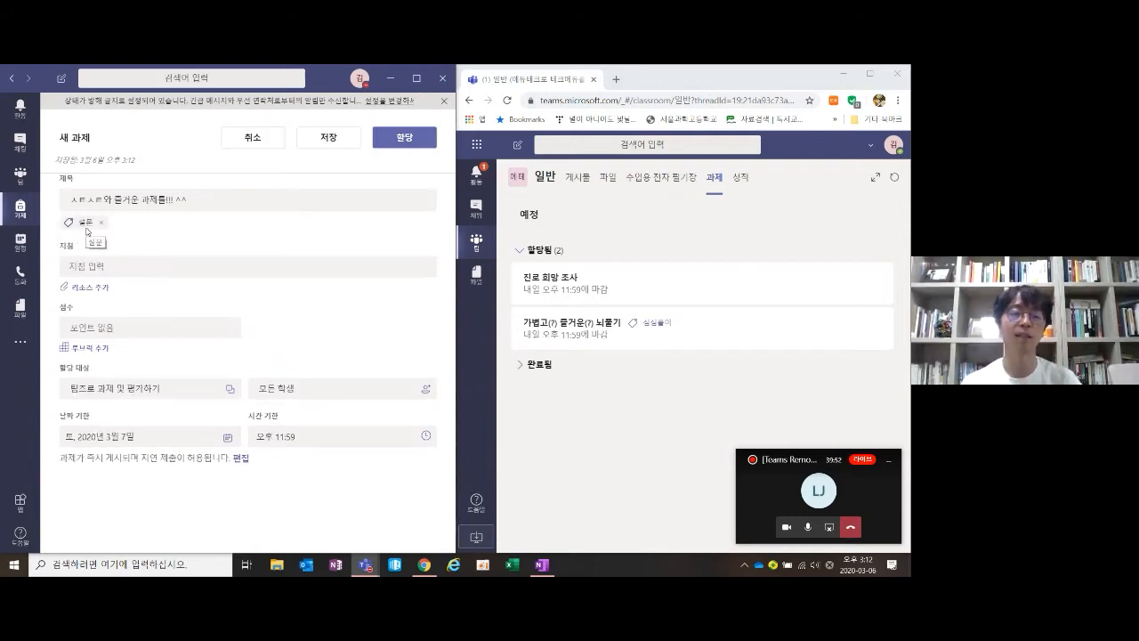
# - Write the instructions 빨리빨리해라~ and set the score to 100 points
pyautogui.click(105, 266)
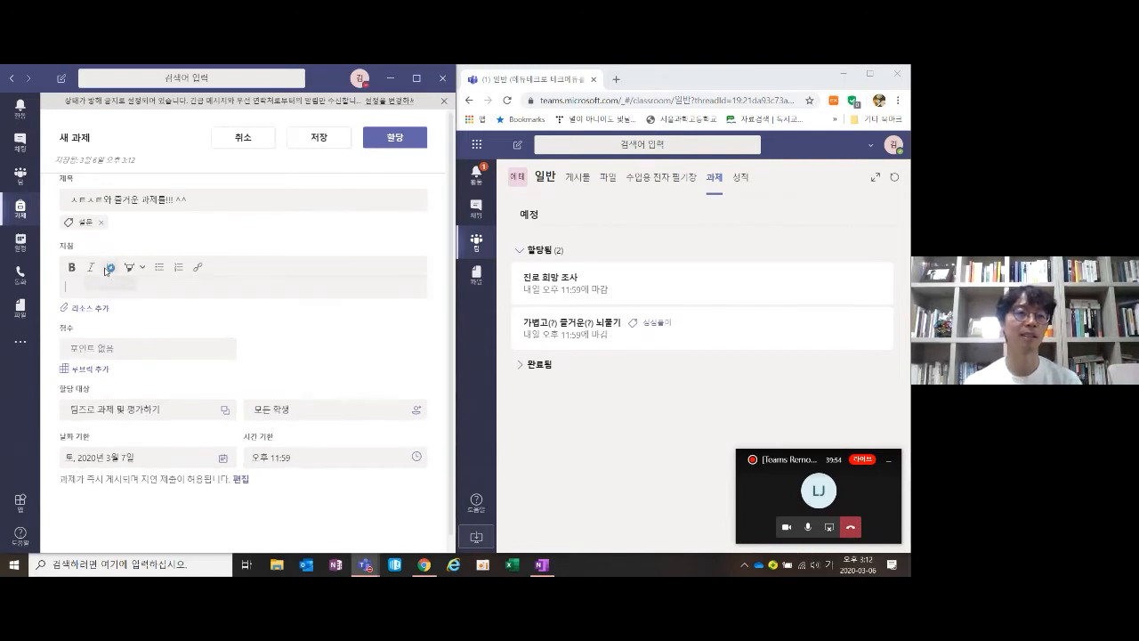
pyautogui.write('빨리빨리해라~')
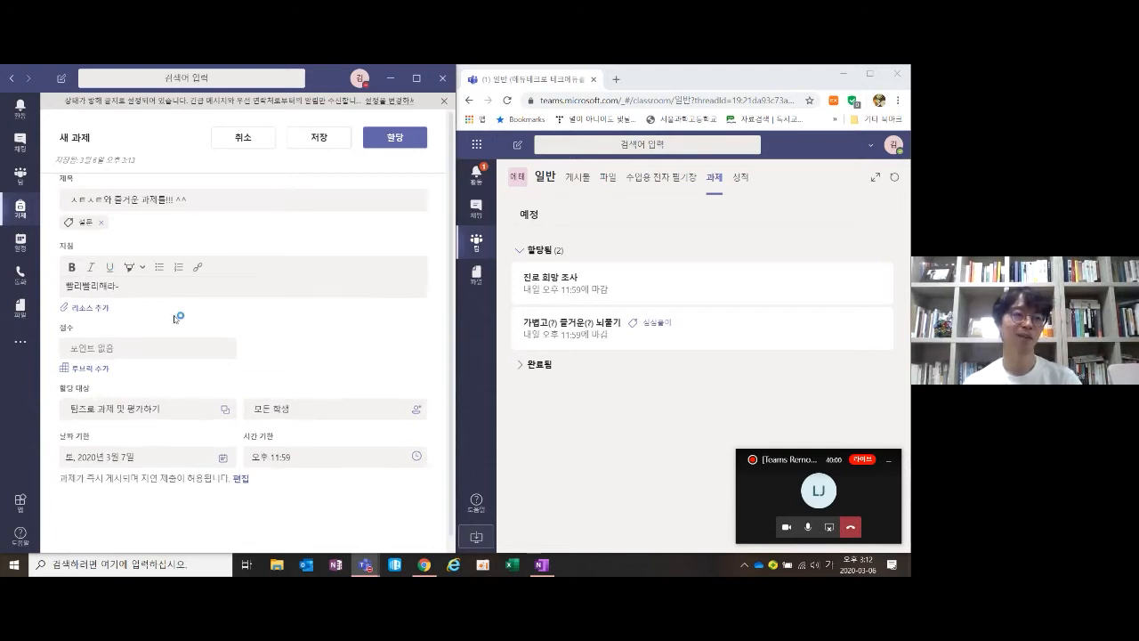
pyautogui.click(97, 333)
pyautogui.click(95, 331)
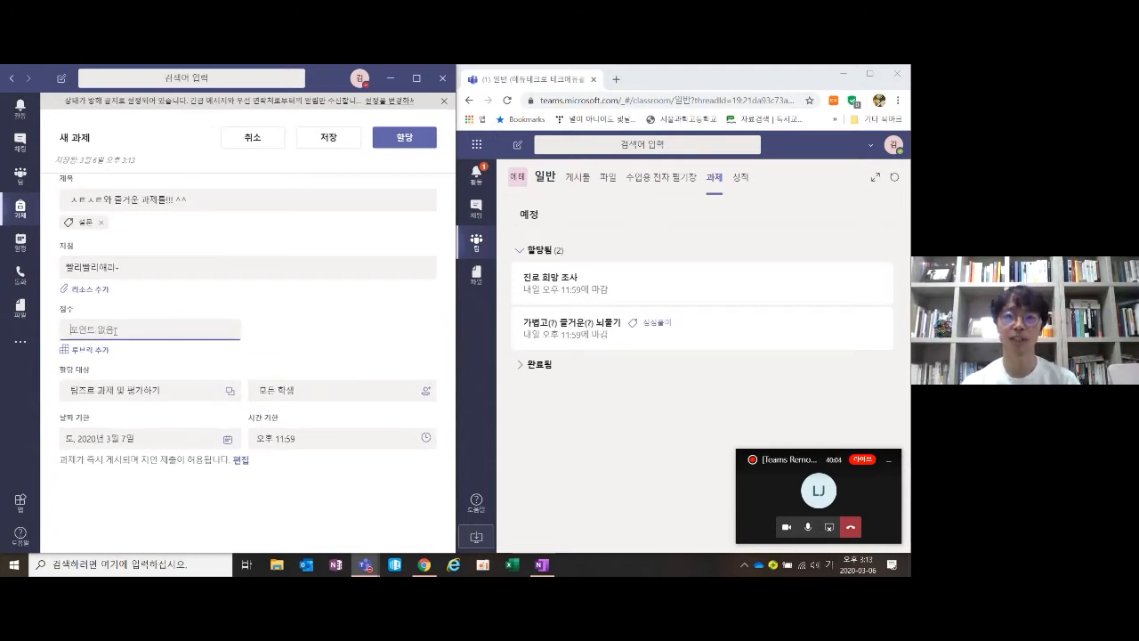
pyautogui.write('100')
pyautogui.click(282, 341)
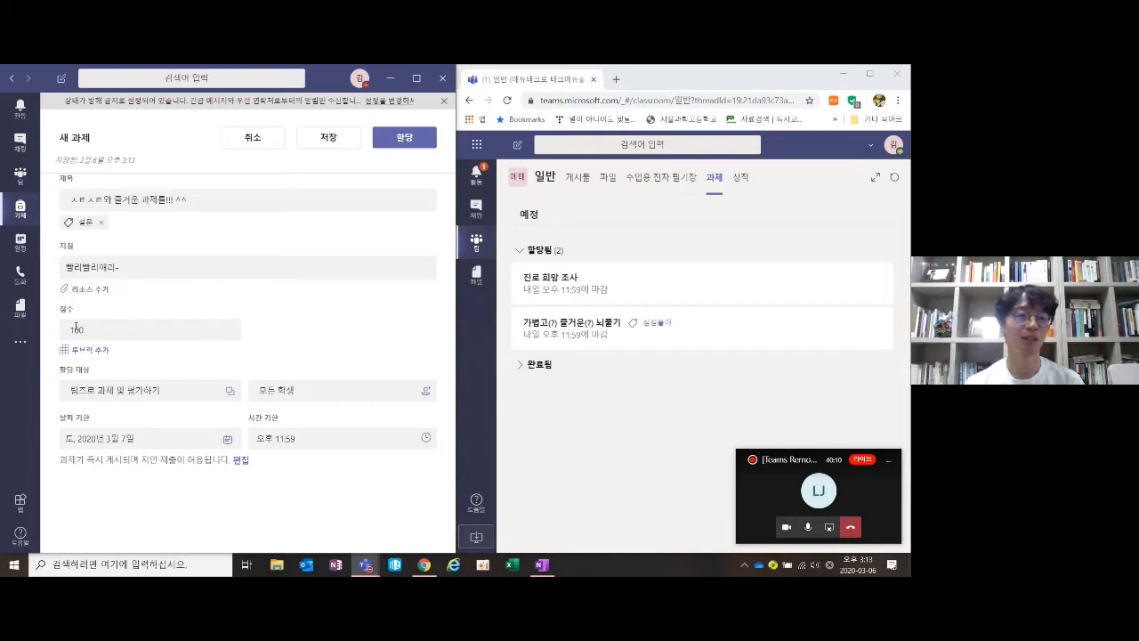
pyautogui.click(229, 391)
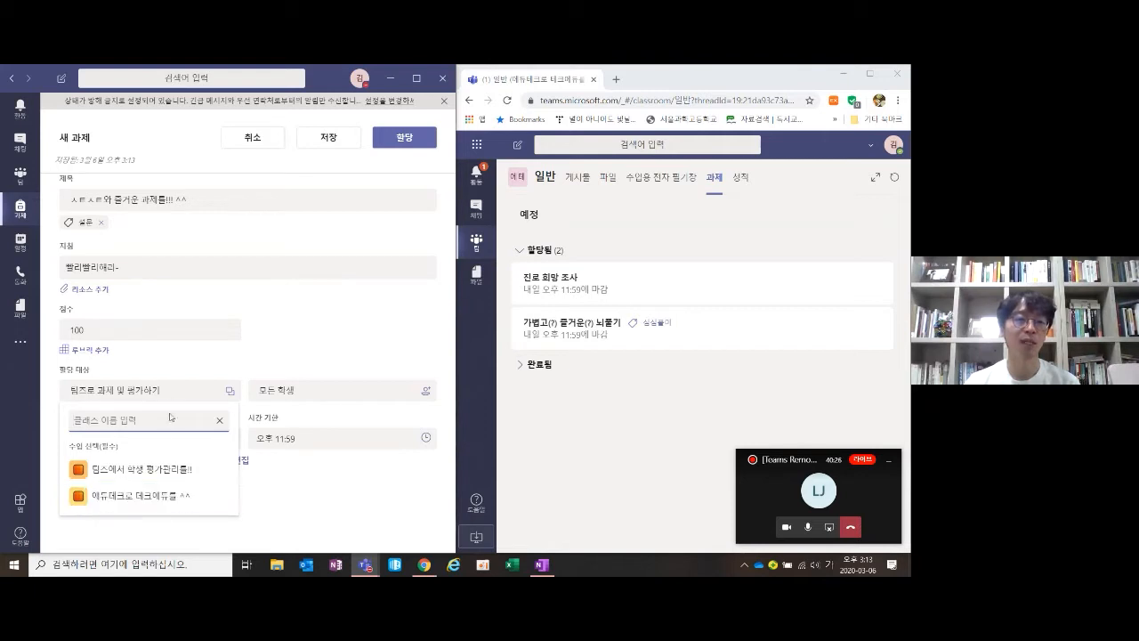
pyautogui.click(165, 479)
pyautogui.click(162, 495)
pyautogui.click(166, 478)
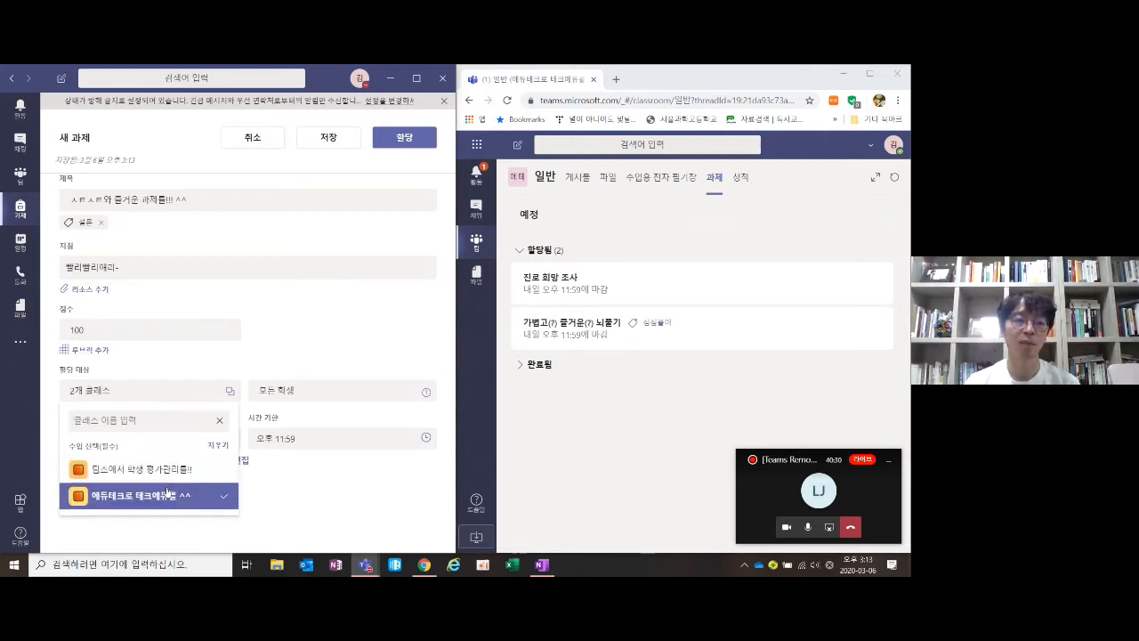
pyautogui.click(166, 492)
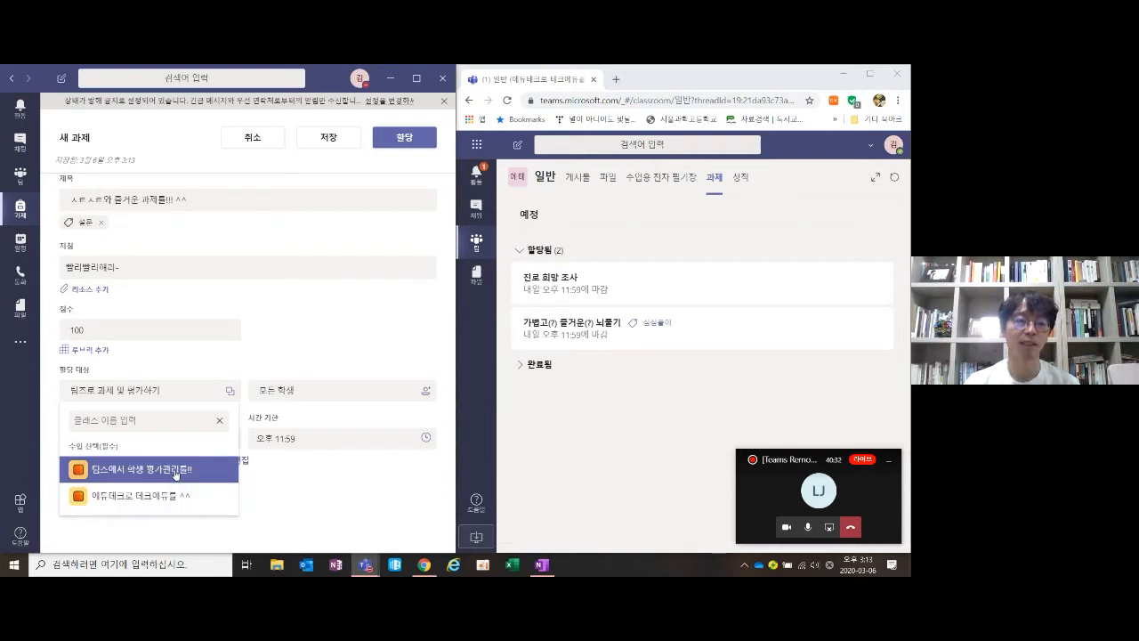
pyautogui.click(211, 360)
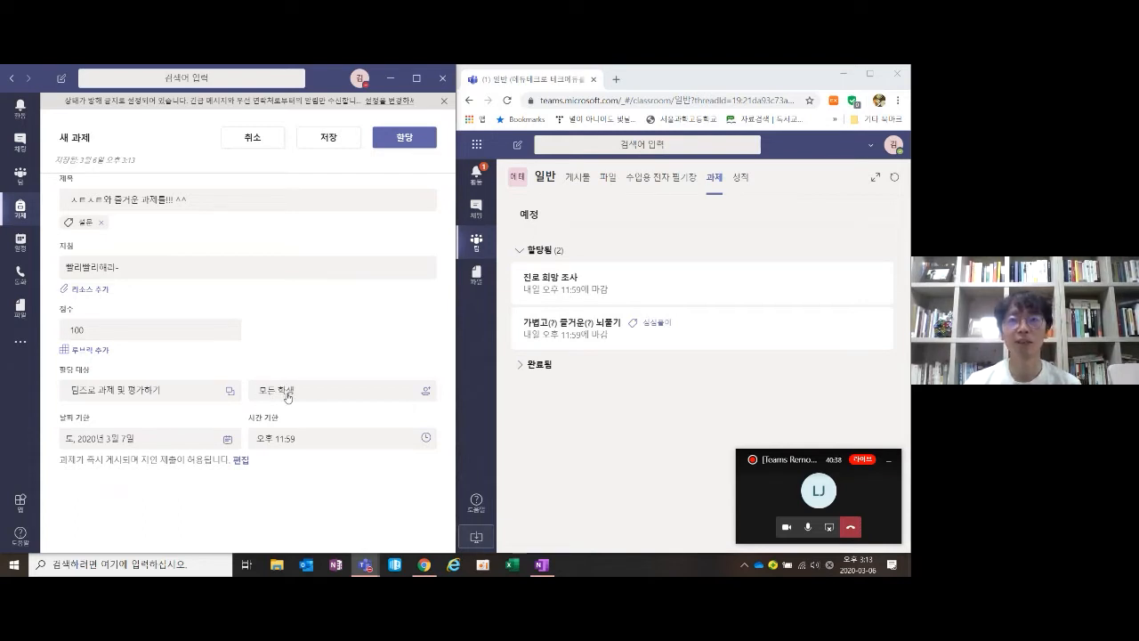
pyautogui.click(426, 394)
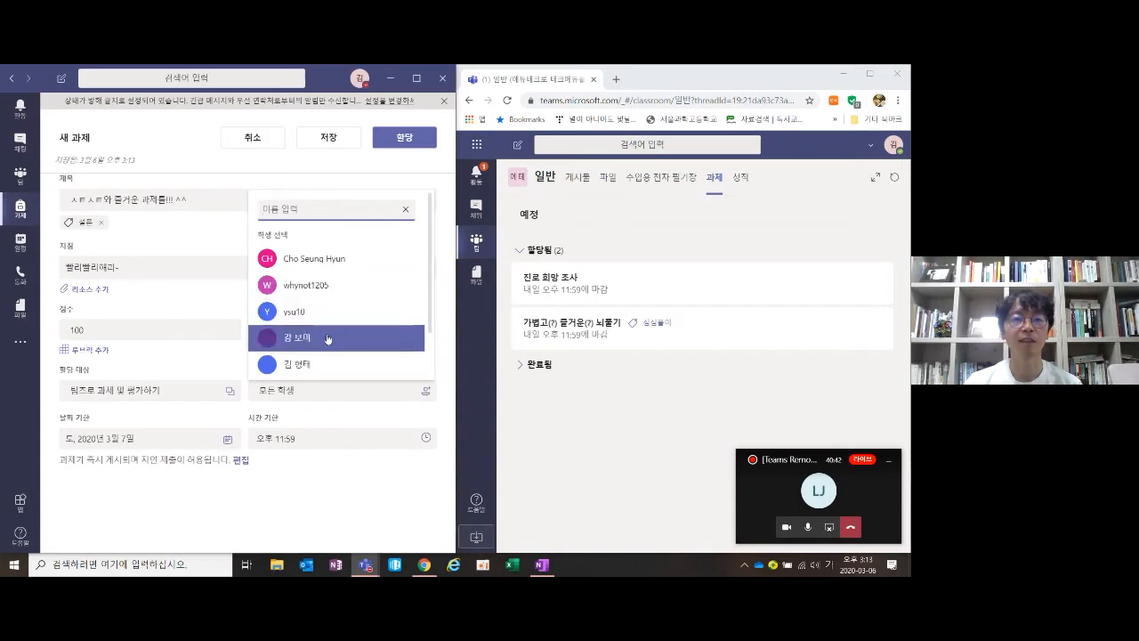
pyautogui.scroll(-1, 327, 354)
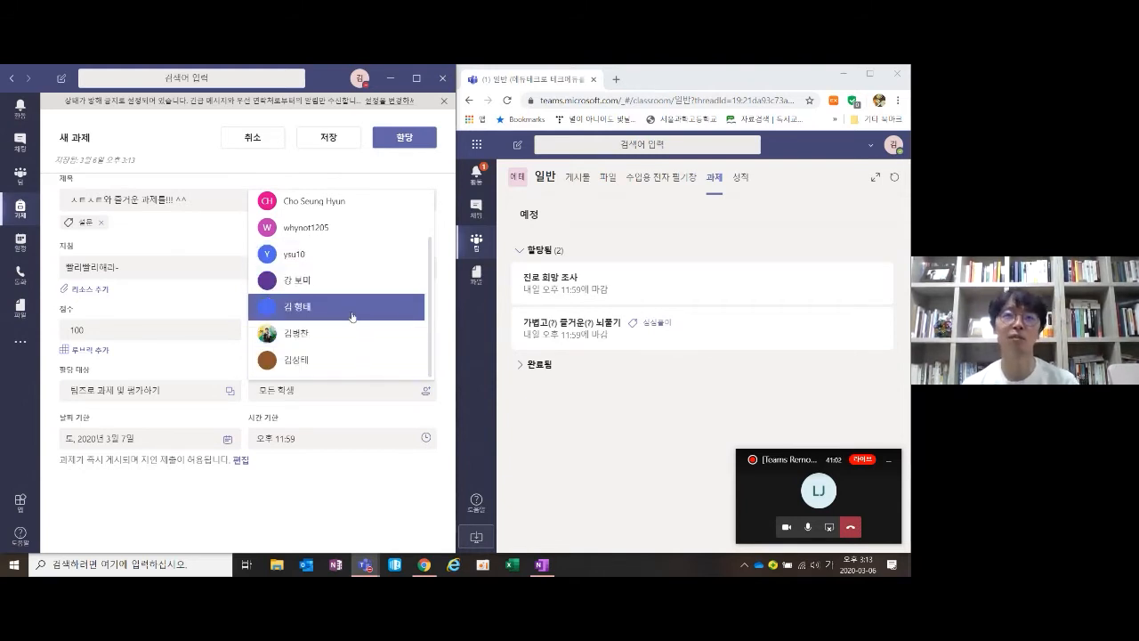
pyautogui.click(367, 502)
pyautogui.click(230, 392)
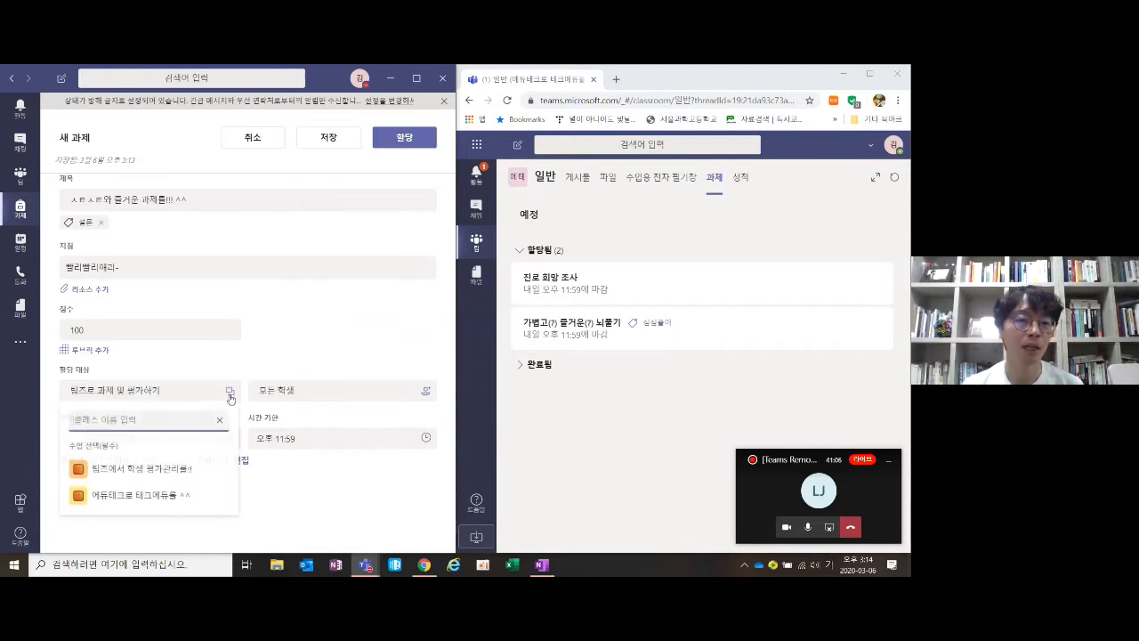
pyautogui.click(130, 494)
pyautogui.click(130, 495)
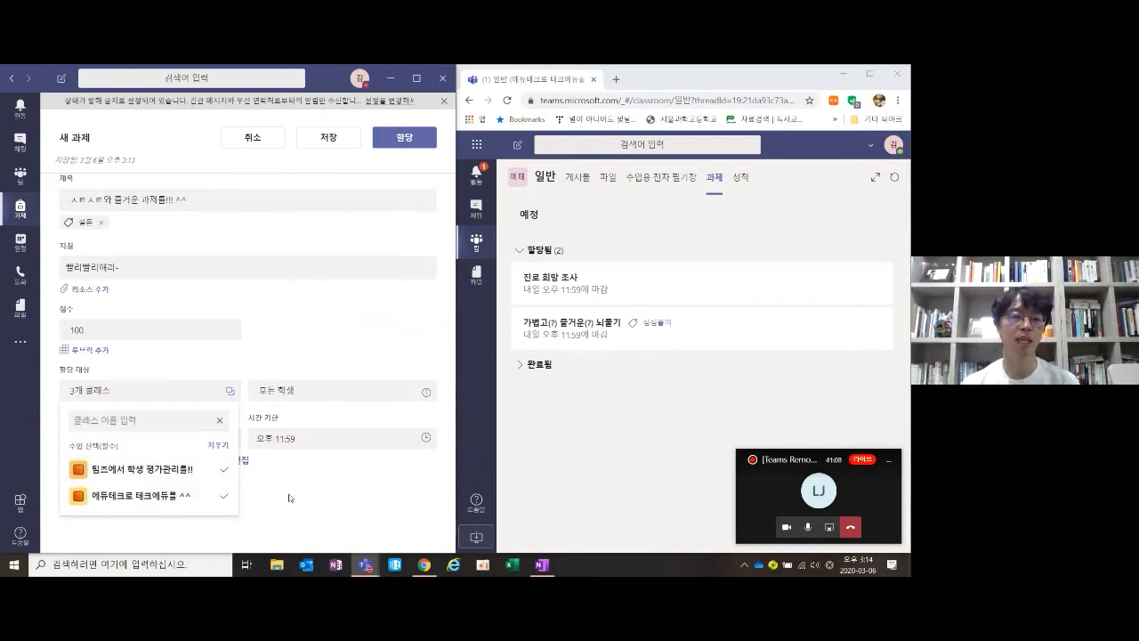
pyautogui.click(294, 498)
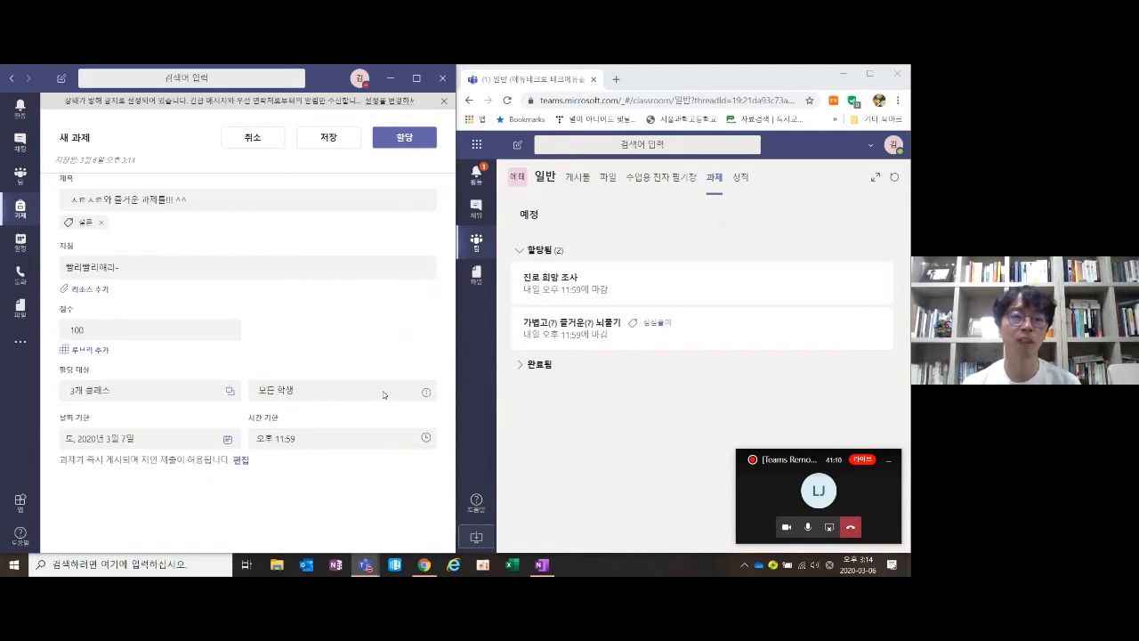
pyautogui.moveTo(428, 392)
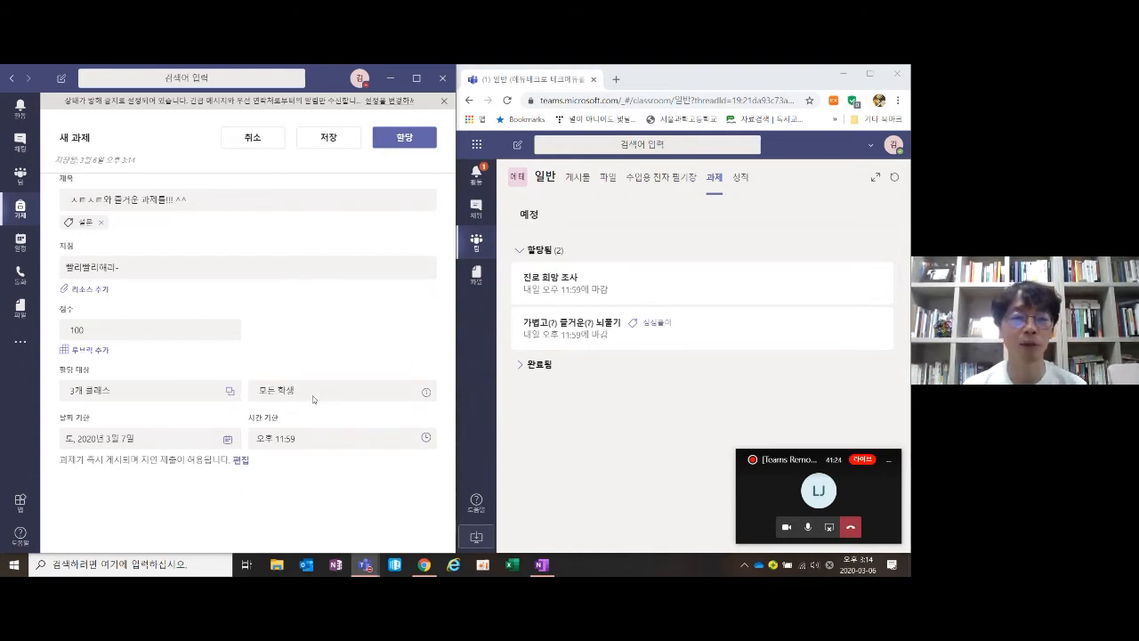
pyautogui.click(230, 393)
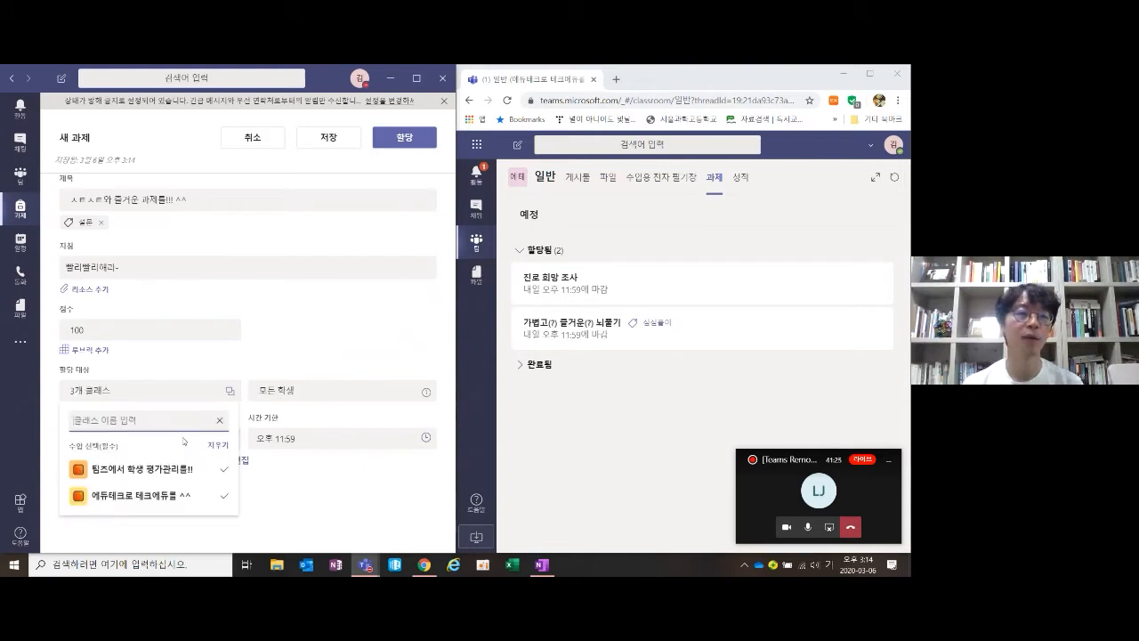
pyautogui.click(151, 469)
pyautogui.click(151, 494)
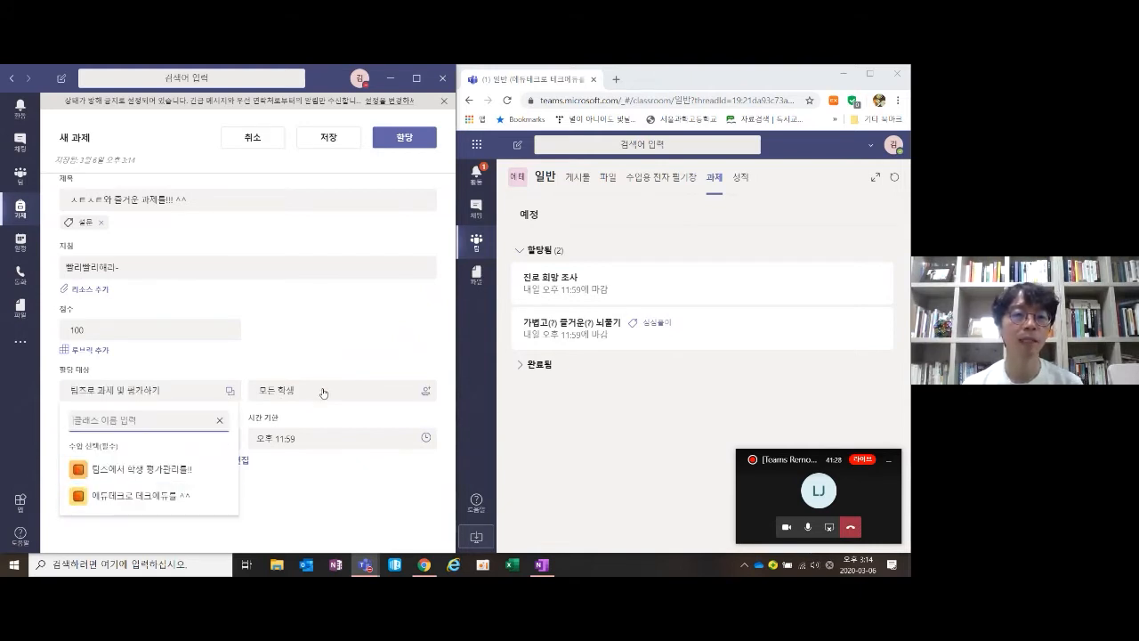
pyautogui.click(323, 391)
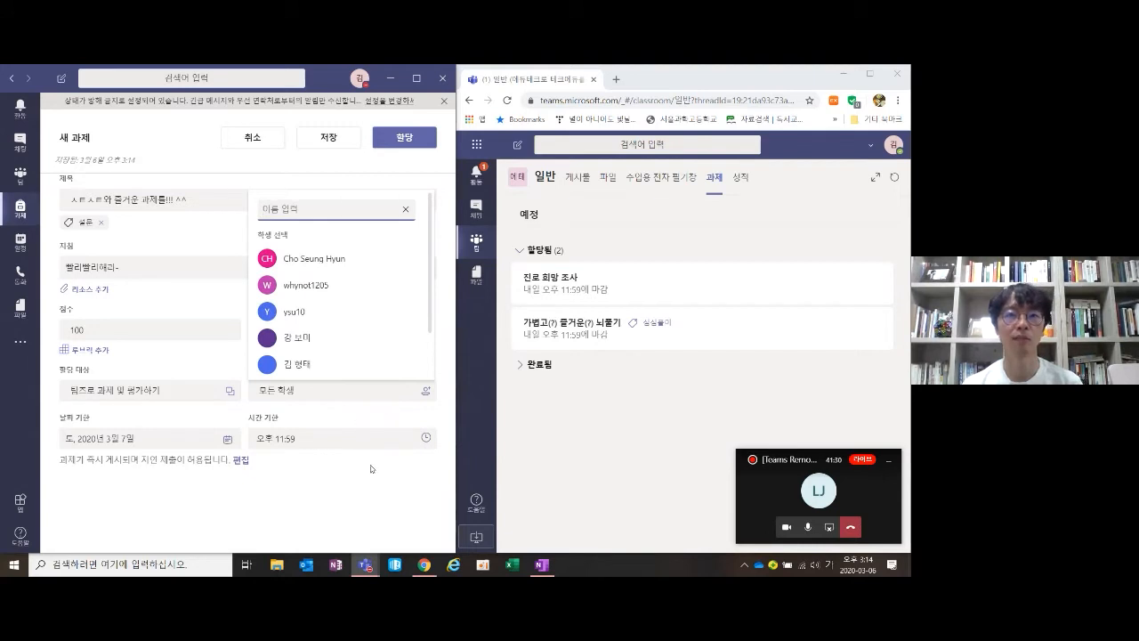
pyautogui.click(238, 408)
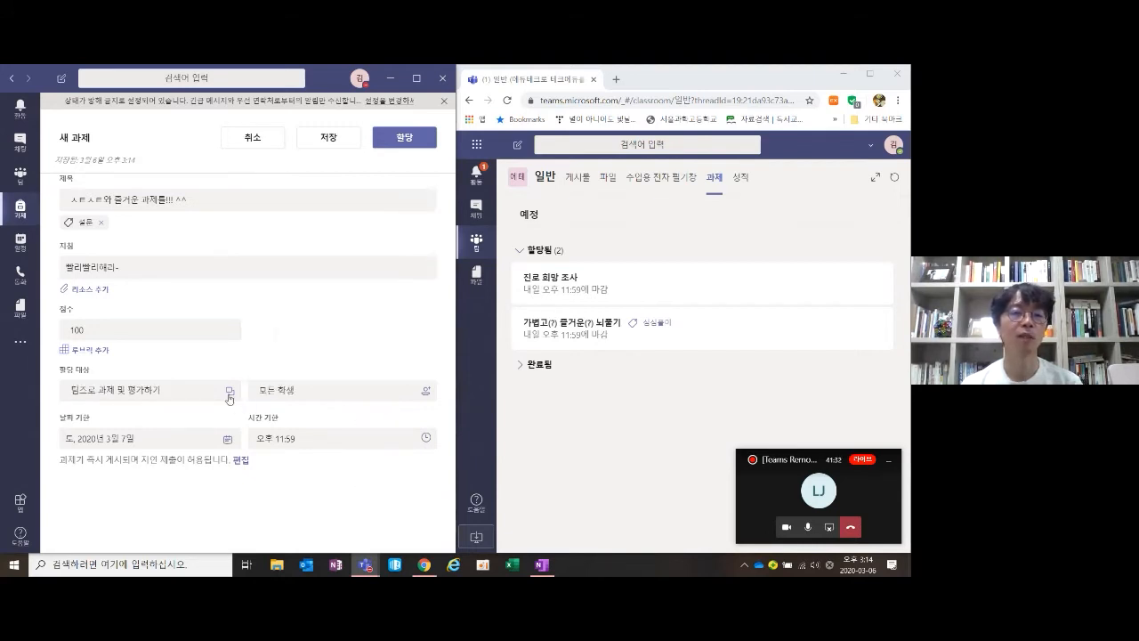
pyautogui.click(230, 399)
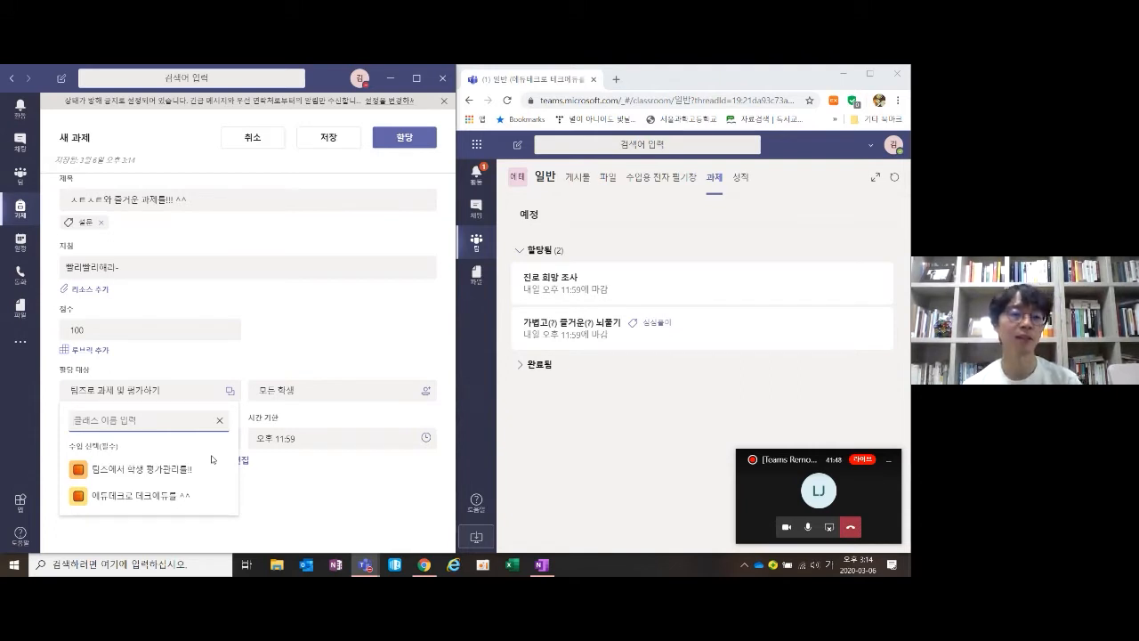
pyautogui.click(174, 470)
pyautogui.click(165, 495)
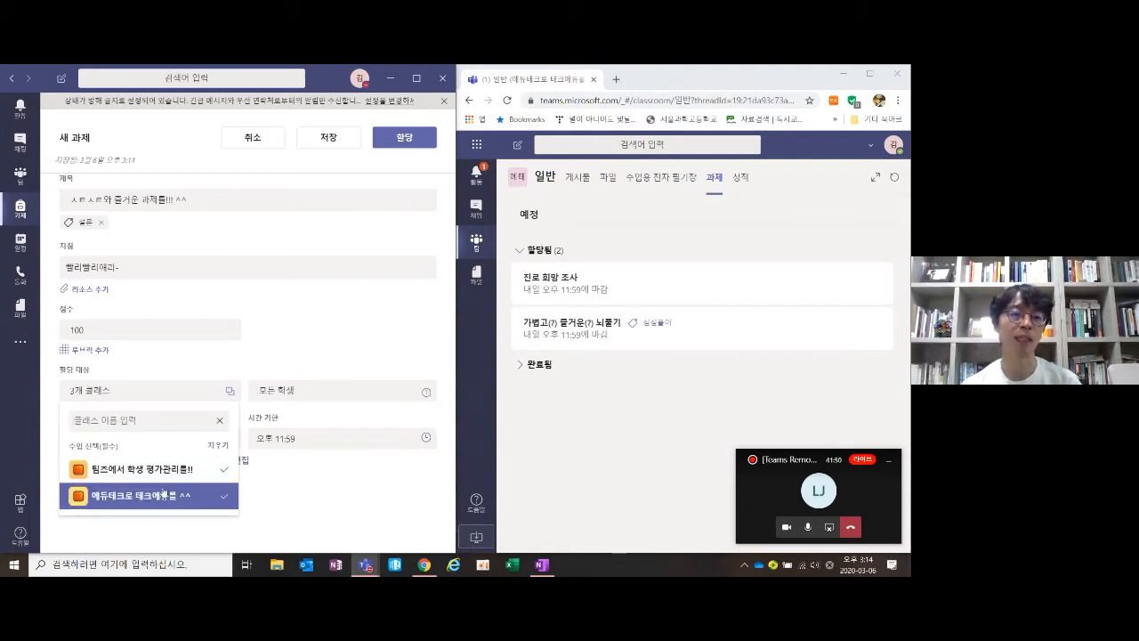
pyautogui.click(171, 473)
pyautogui.click(169, 496)
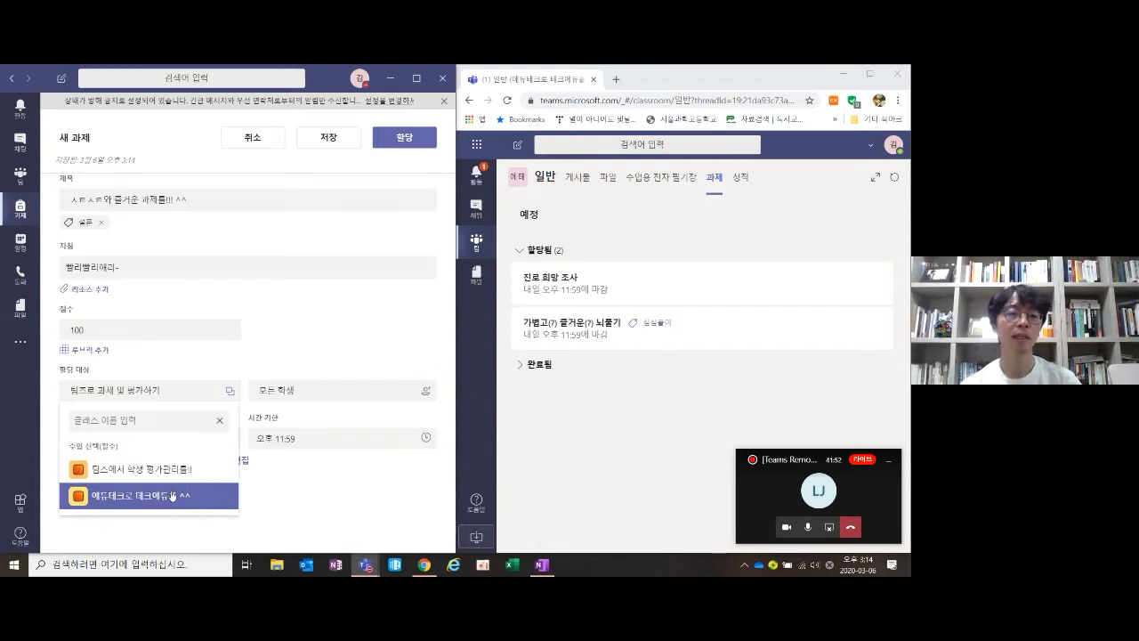
pyautogui.click(279, 502)
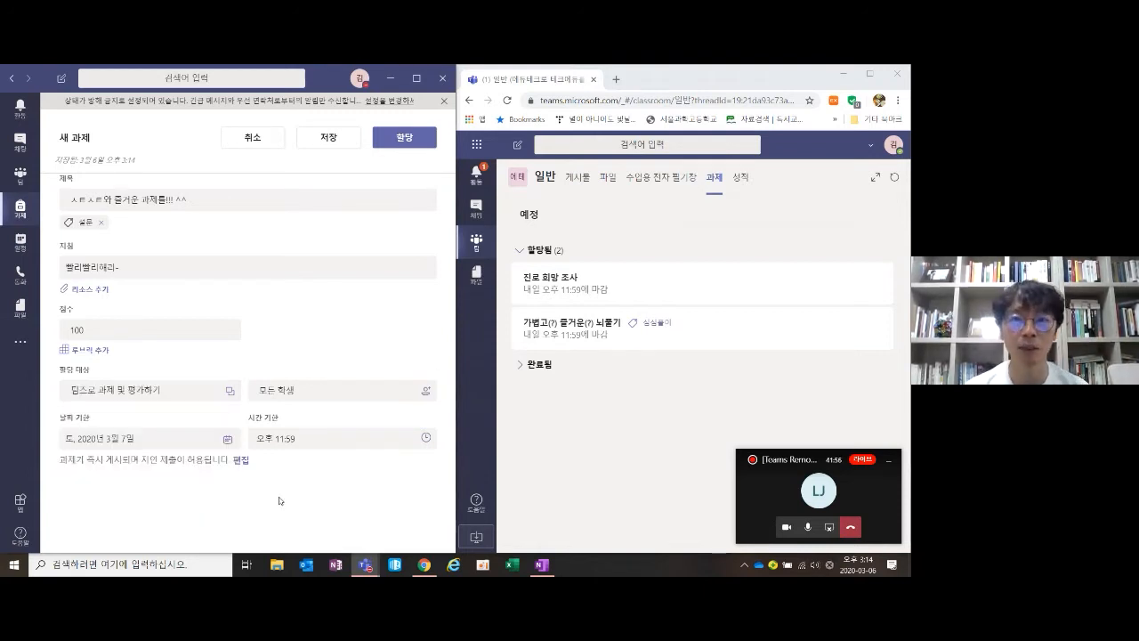
pyautogui.click(228, 439)
pyautogui.click(359, 476)
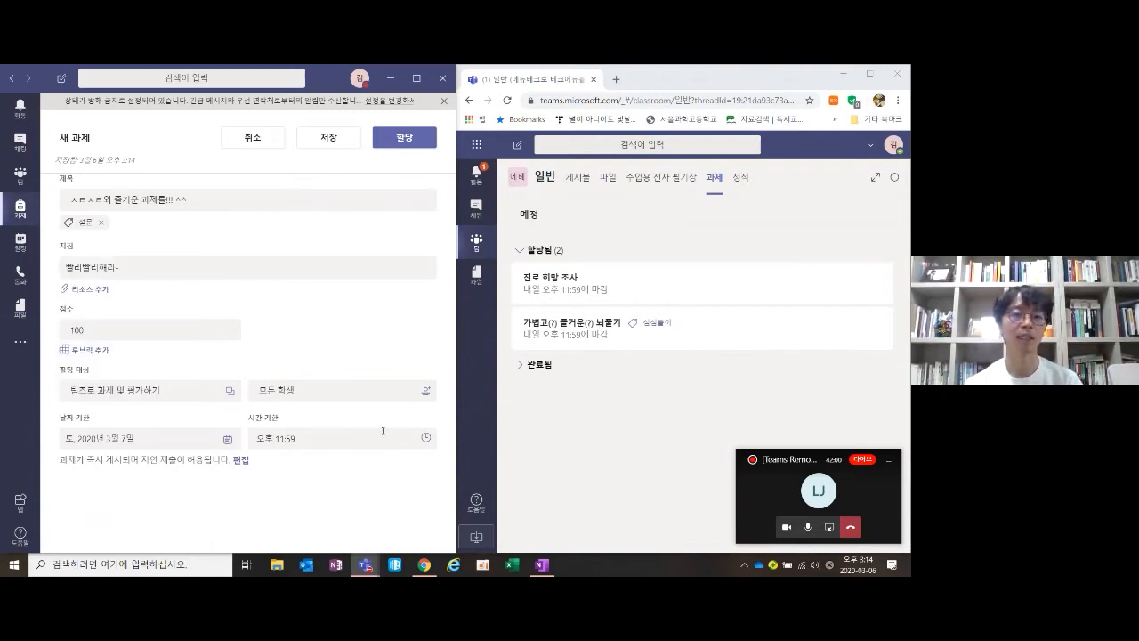
pyautogui.click(426, 438)
pyautogui.click(401, 483)
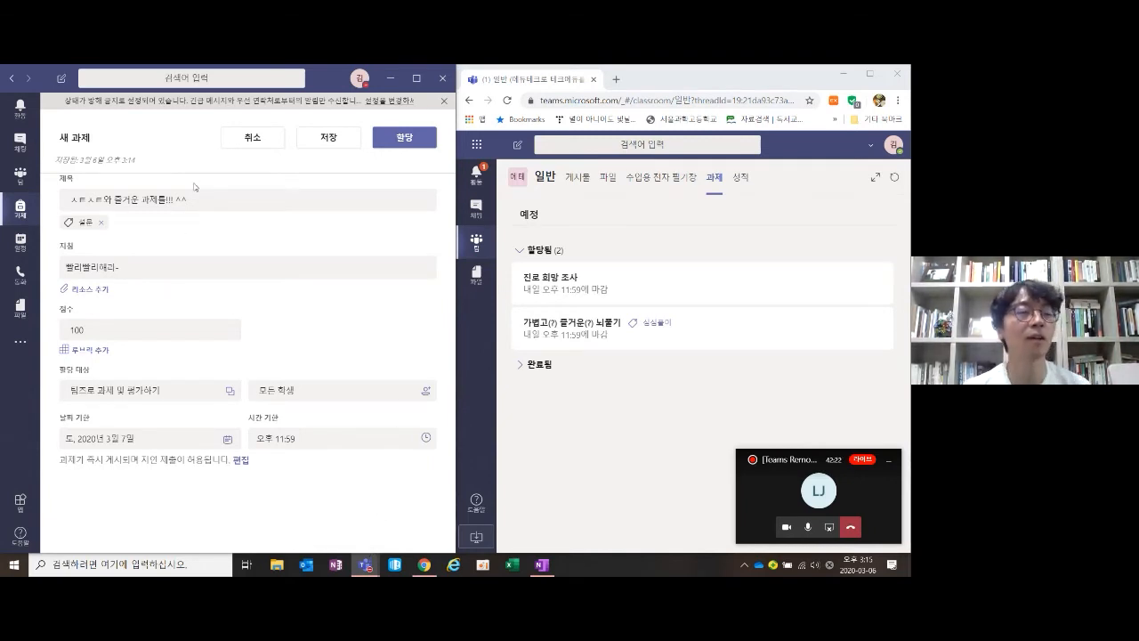
# - Save the assignment as a draft and reopen it from the drafts list
pyautogui.click(327, 139)
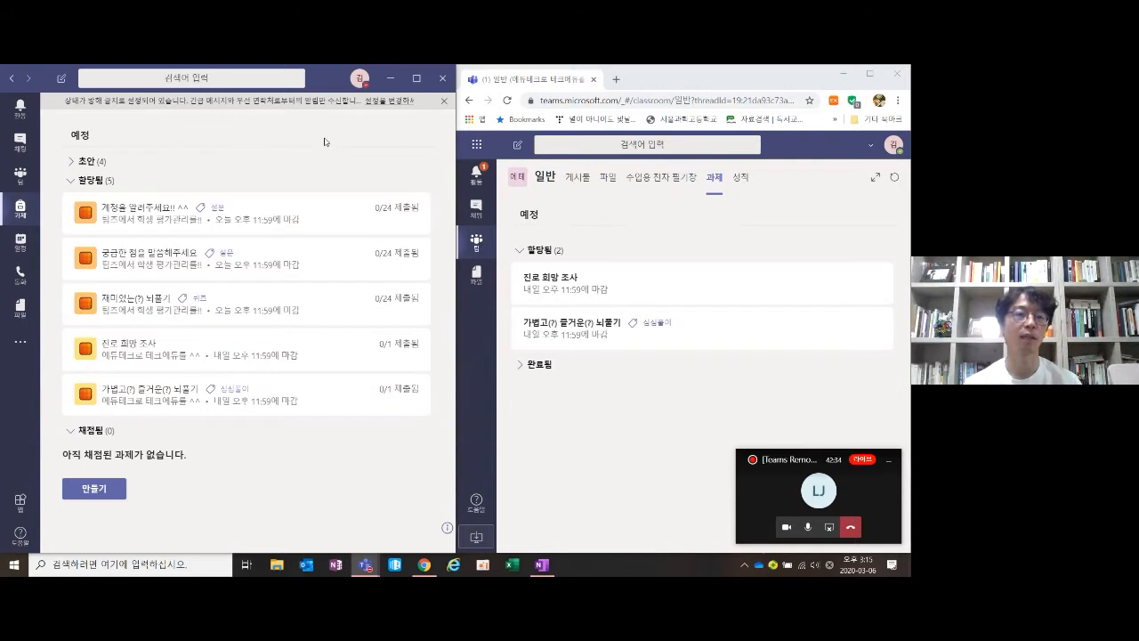
pyautogui.click(89, 163)
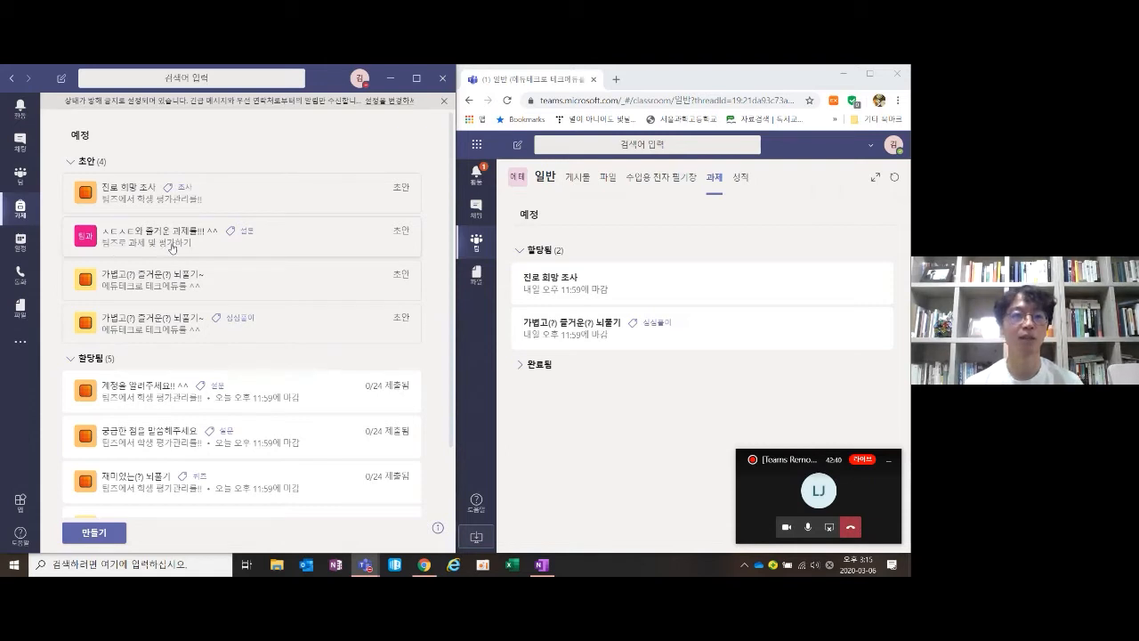
pyautogui.click(173, 248)
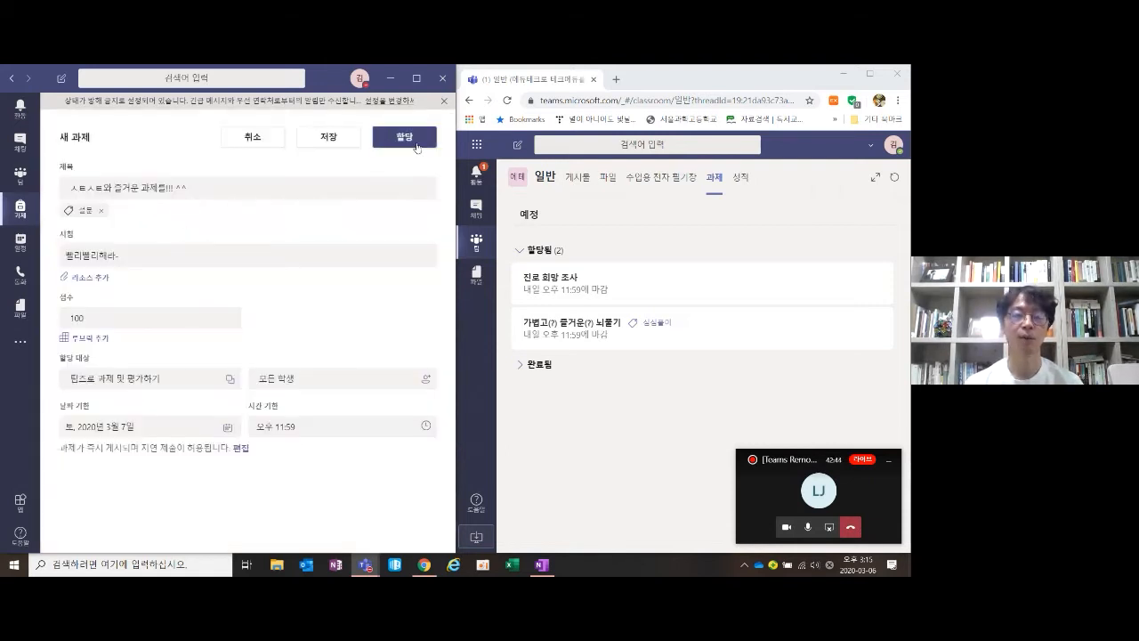
# - Change the instructions to end with 해주세요, reading 빨리빨리해주세요~, and assign it
pyautogui.click(180, 258)
pyautogui.press('BackSpace')
pyautogui.press('BackSpace')
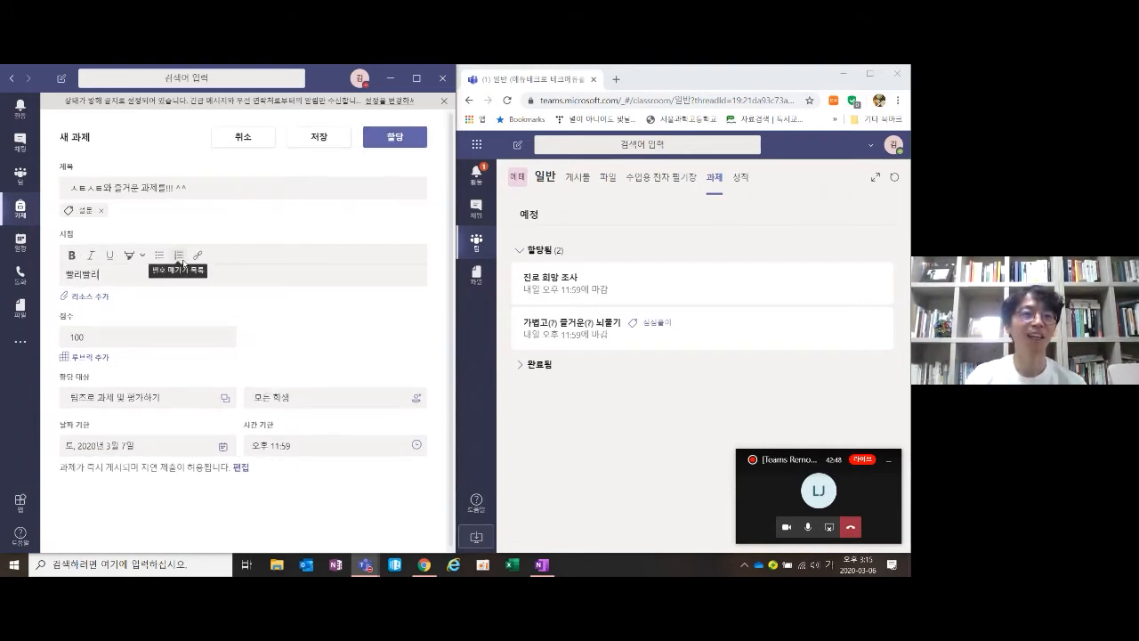
pyautogui.write('주세요!')
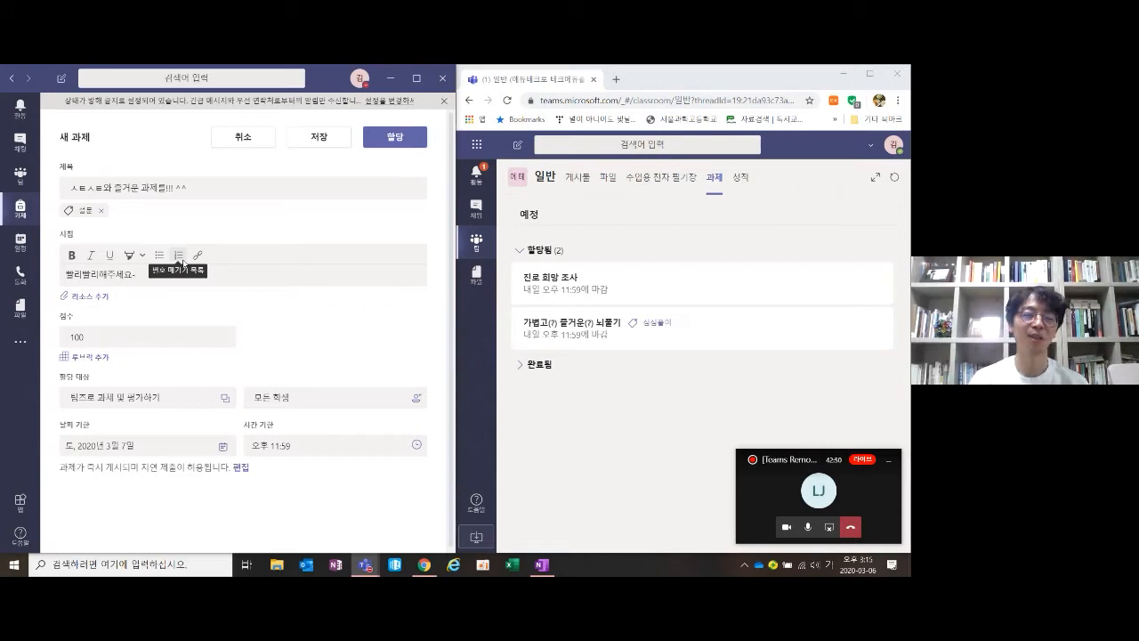
pyautogui.click(392, 146)
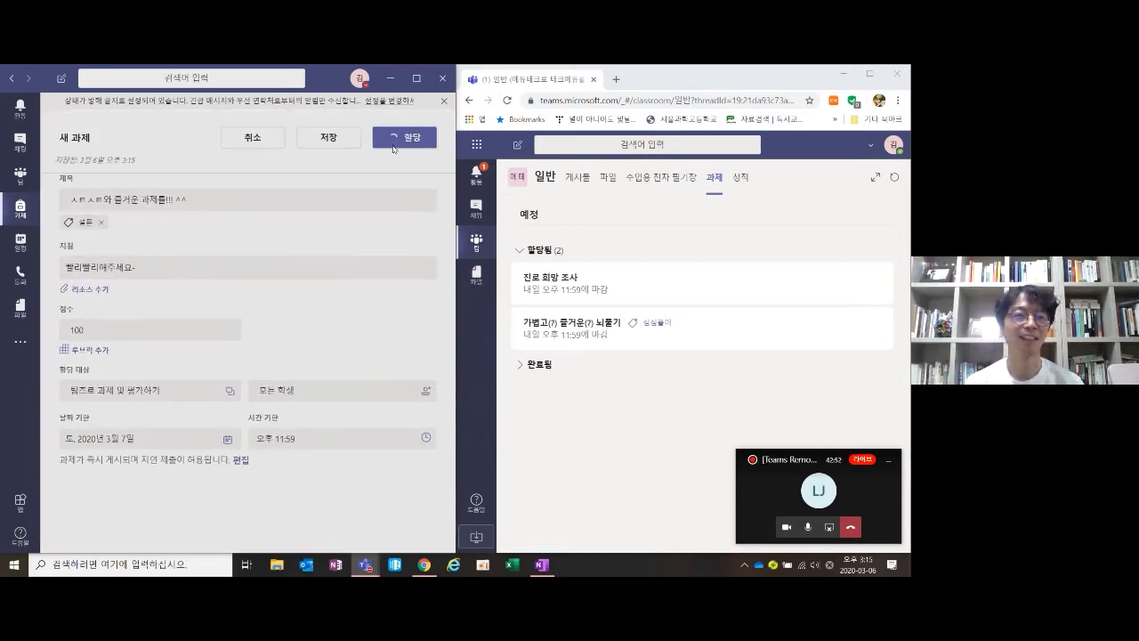
# - In the browser, open the latest assignment notification from the Activity feed
pyautogui.click(477, 239)
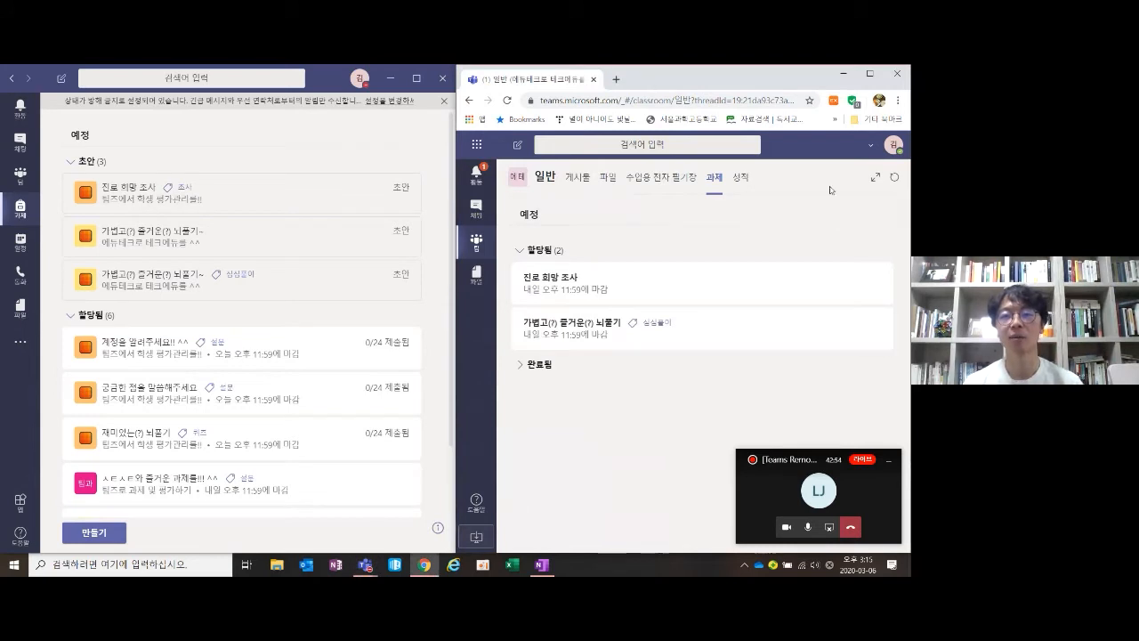
pyautogui.click(476, 176)
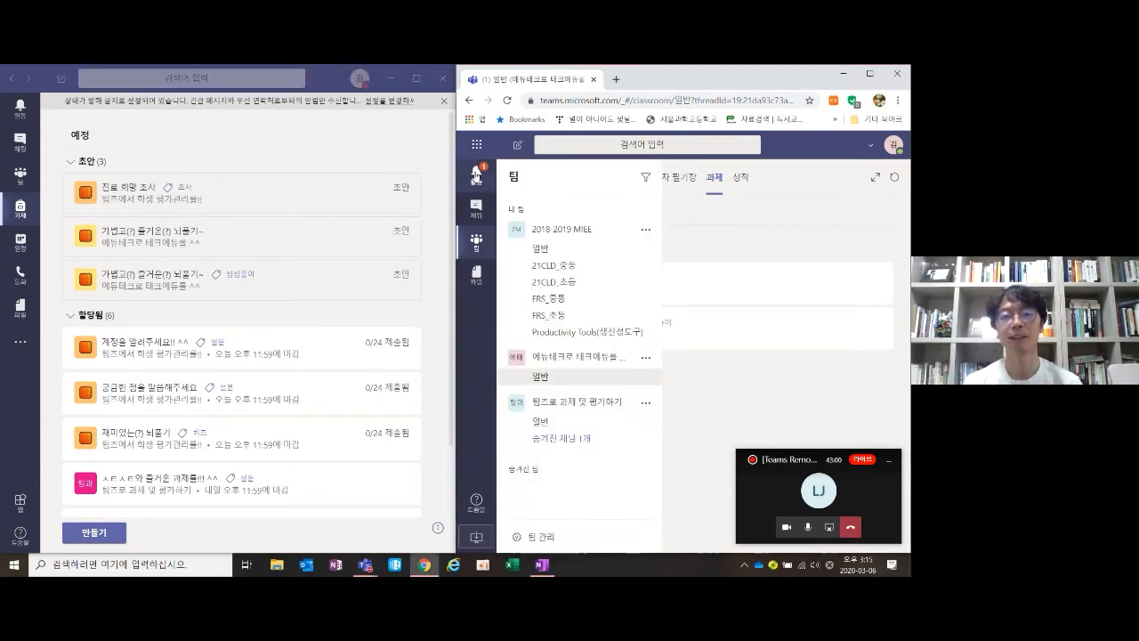
pyautogui.click(476, 177)
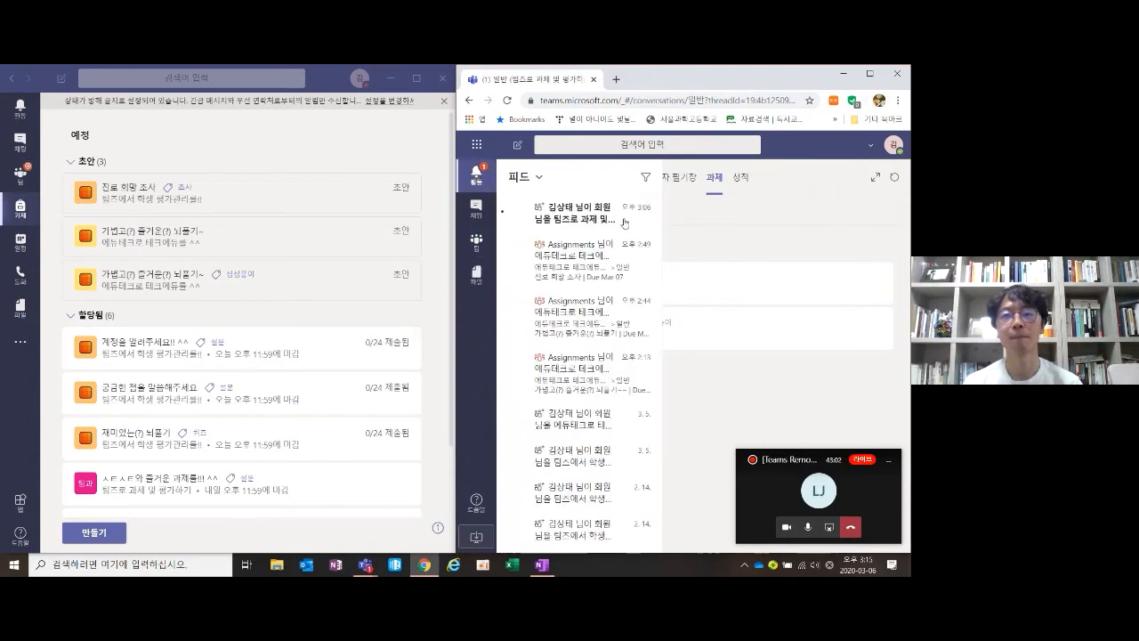
pyautogui.click(587, 217)
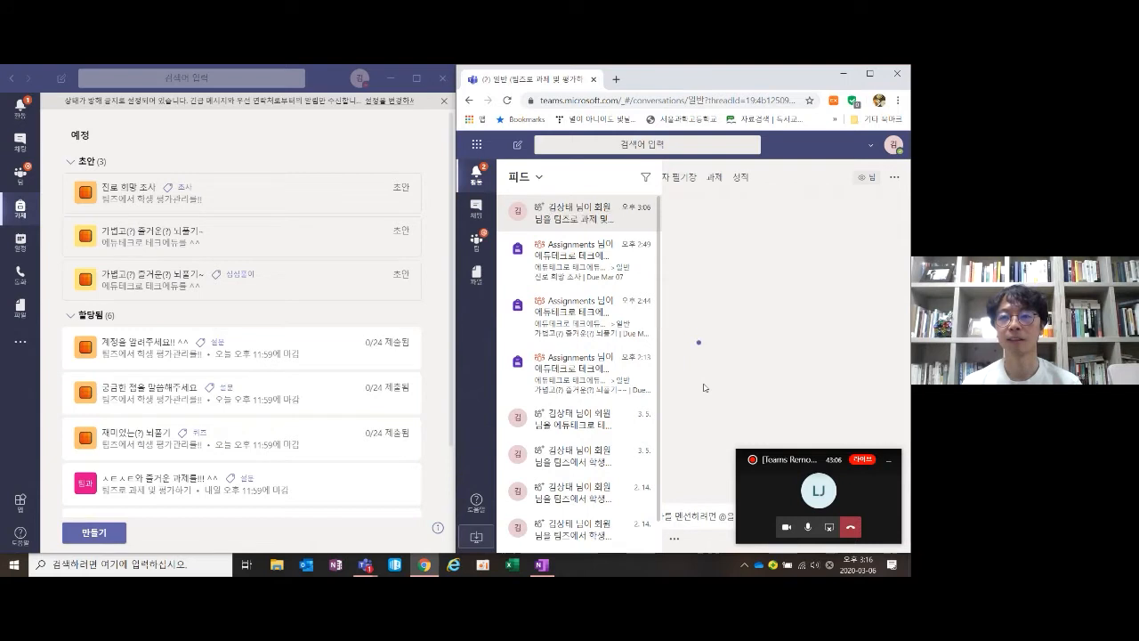
# - Go to the 일반 channel of 팀즈로 과제 및 평가하기 to see the posted assignment card
pyautogui.click(888, 461)
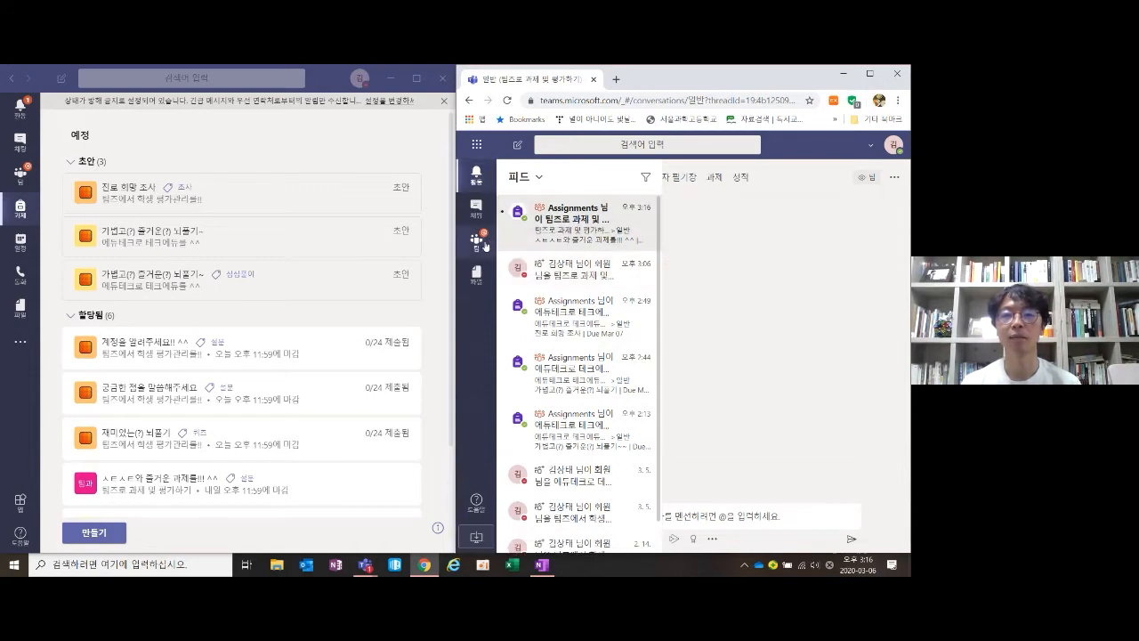
pyautogui.click(483, 247)
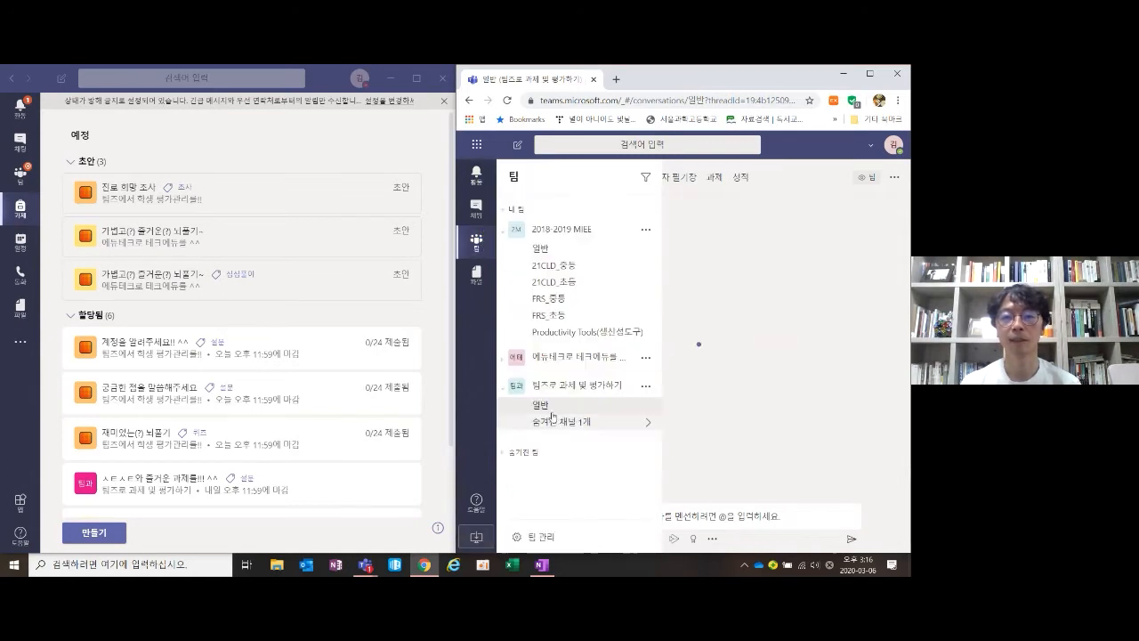
pyautogui.click(562, 406)
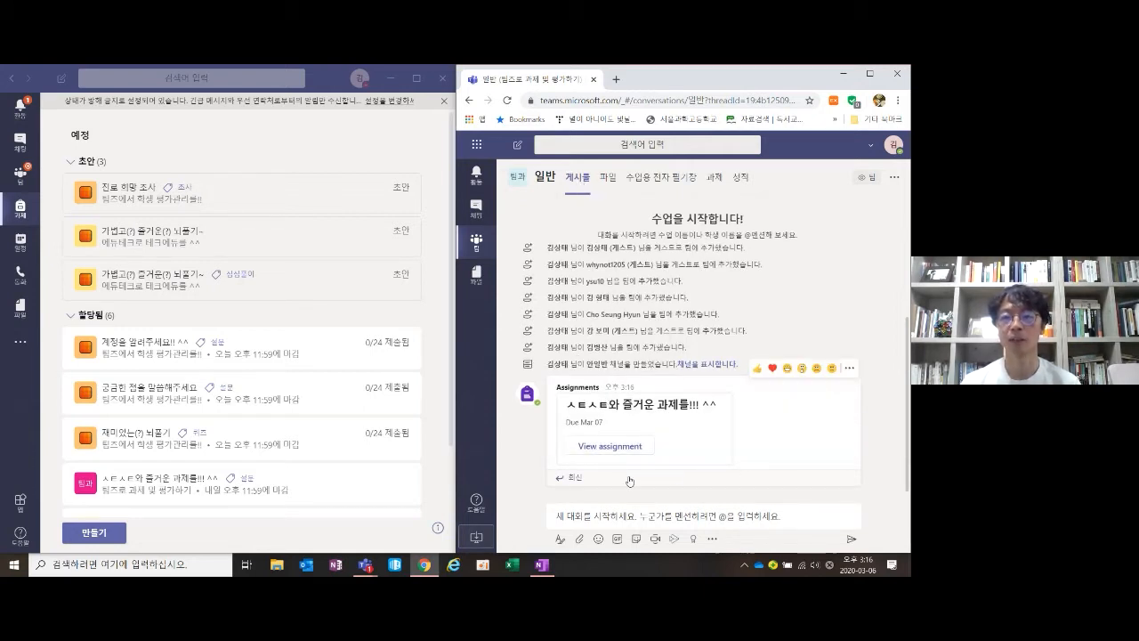
# - Reply '과제가 즐겁니? ㅡㅡ' under the assignment post, replacing the mistyped text first
pyautogui.click(575, 478)
pyautogui.write('rhkwprk')
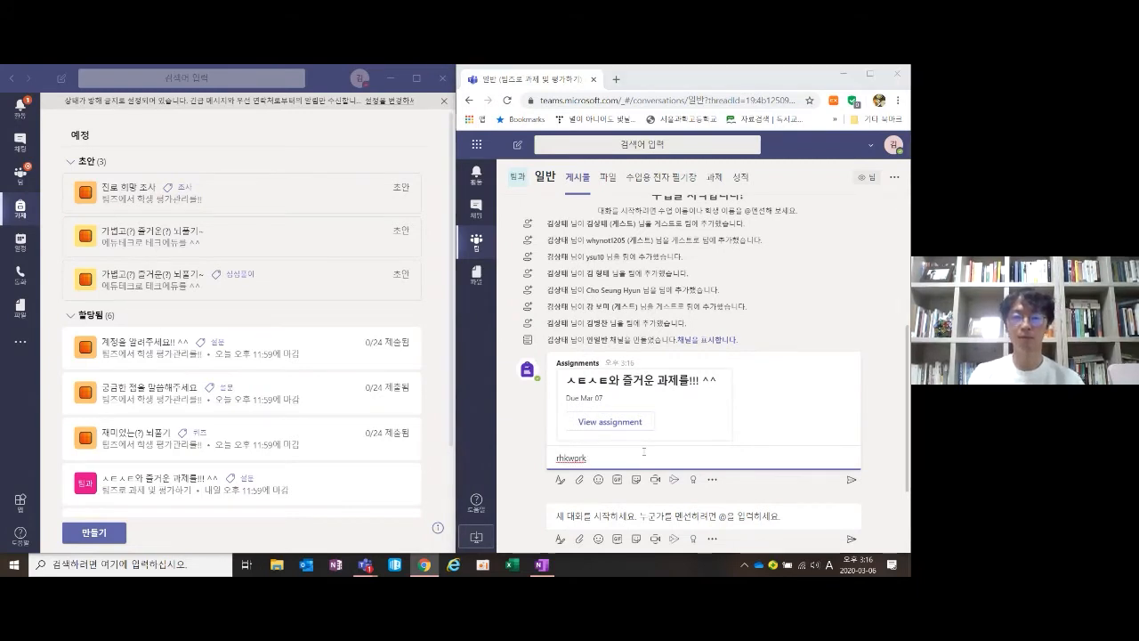
pyautogui.press('super+a')
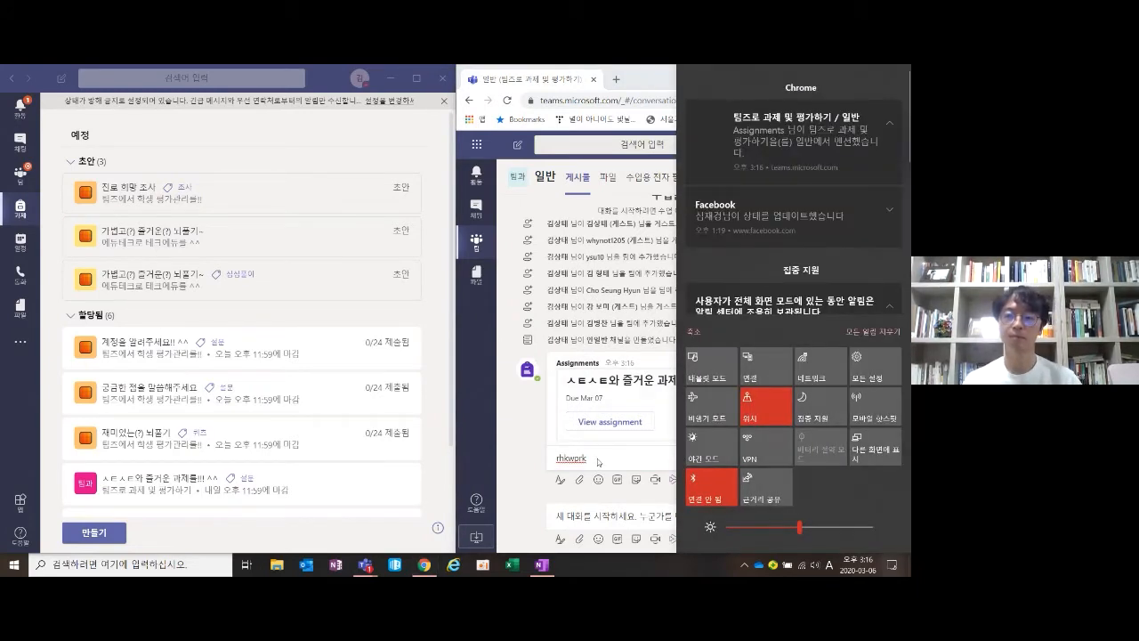
pyautogui.click(600, 458)
pyautogui.moveTo(600, 459); pyautogui.dragTo(552, 457)
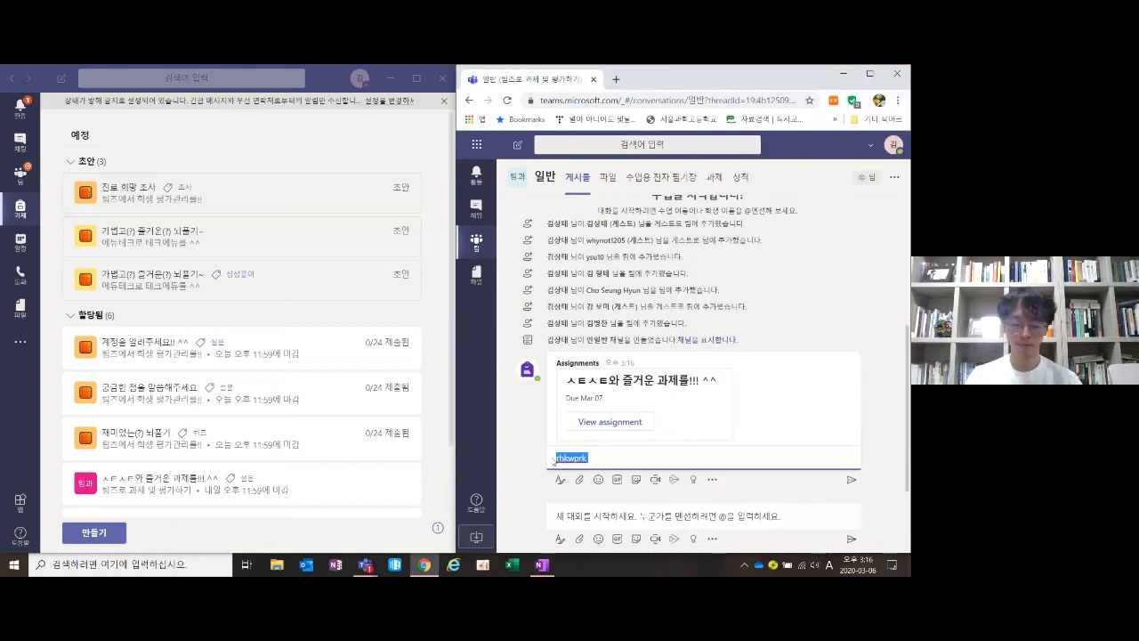
pyautogui.write('과제가 즐겁')
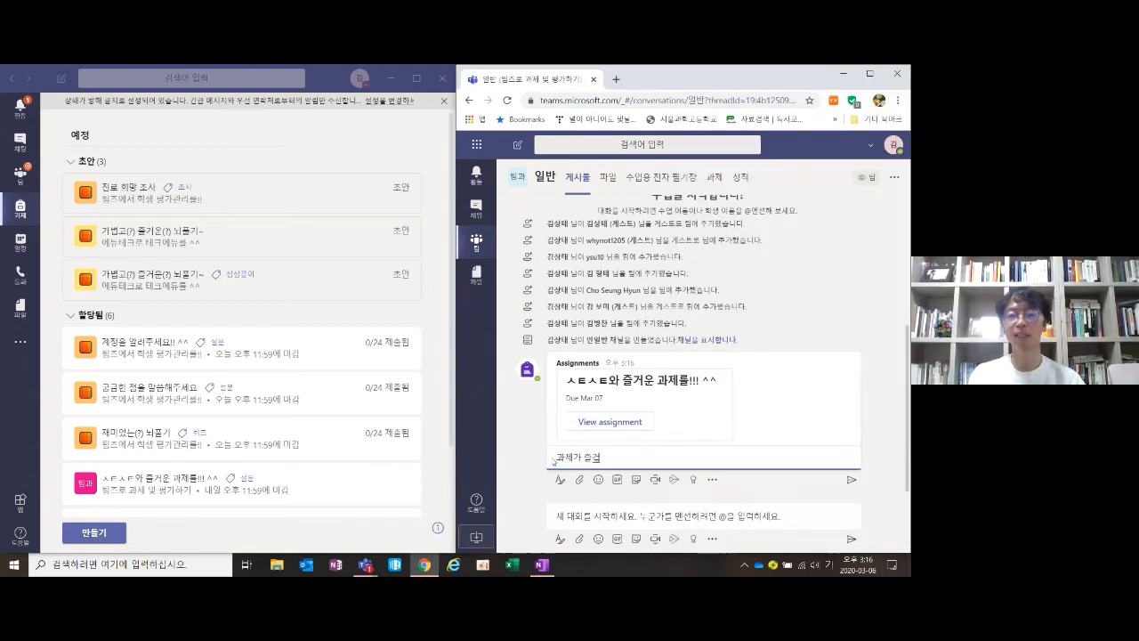
pyautogui.write('니? ㅡㅡ')
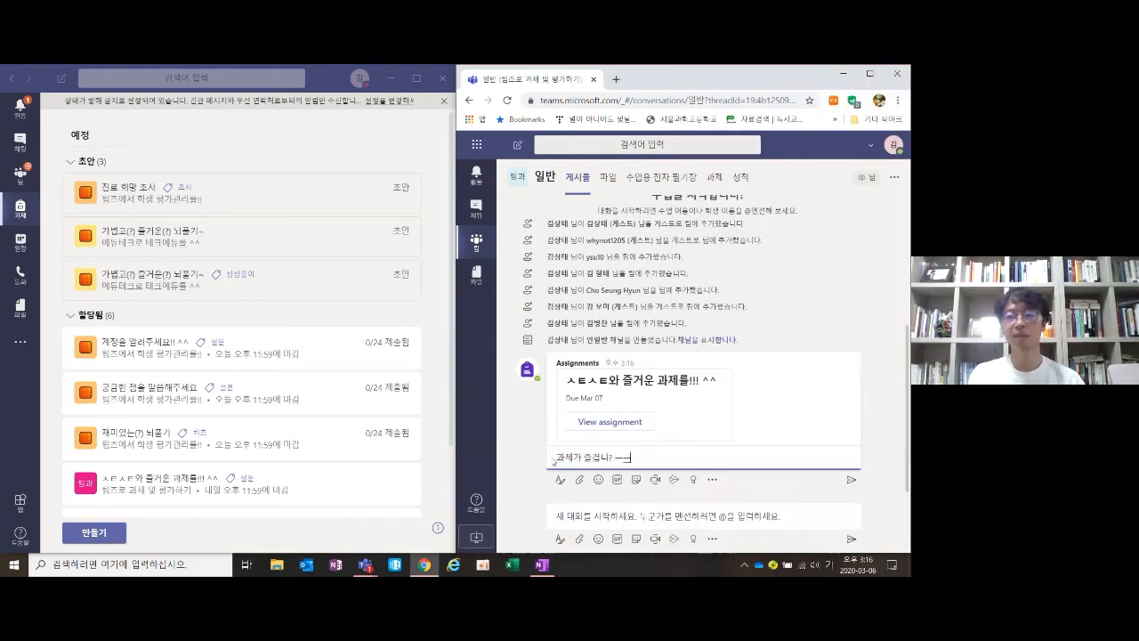
pyautogui.press('Return')
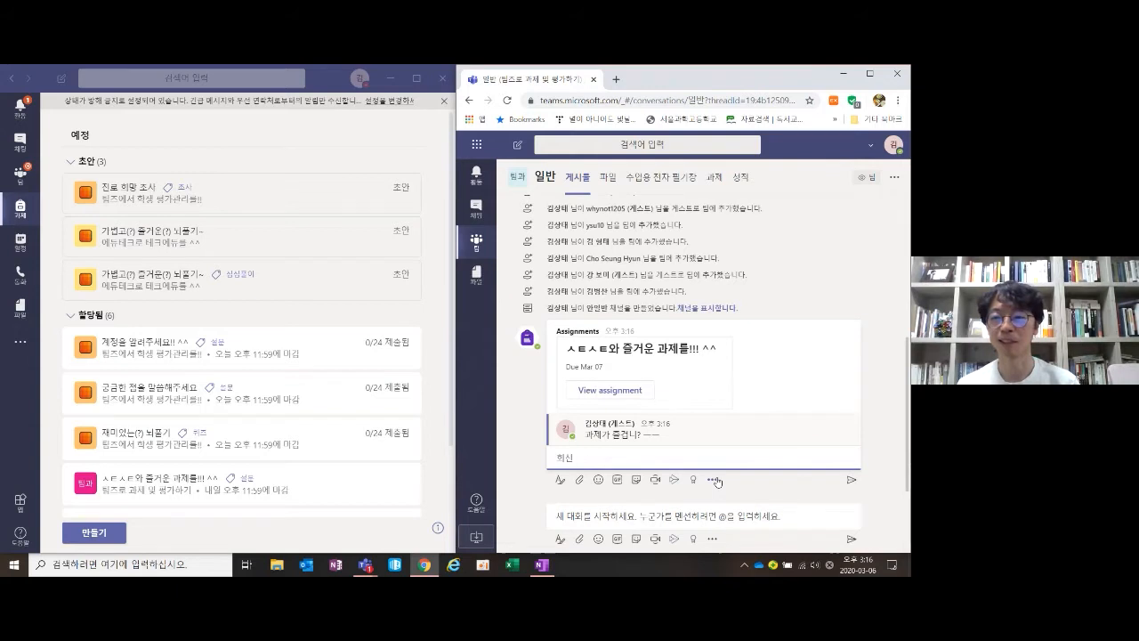
pyautogui.click(715, 480)
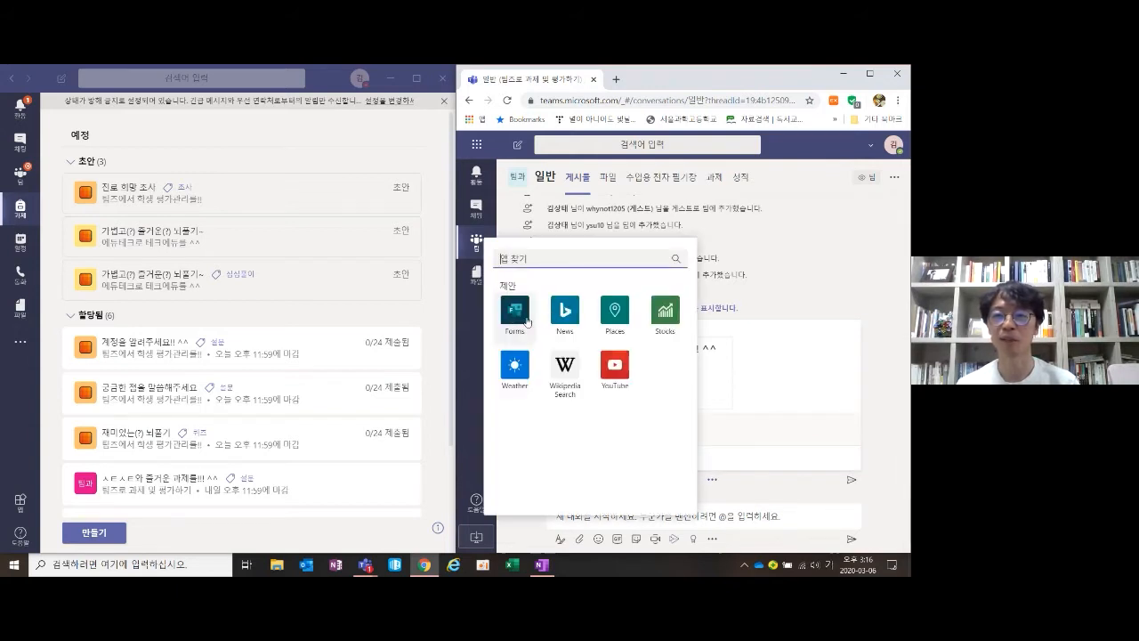
# - Close the message apps list and open the channel's 과제 list
pyautogui.click(851, 309)
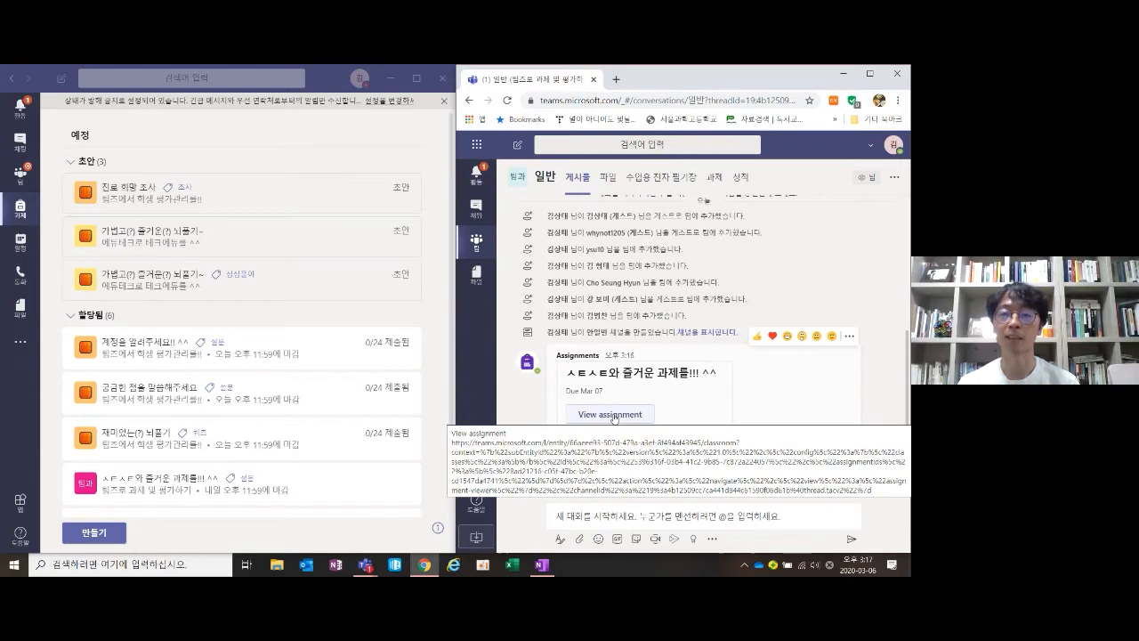
pyautogui.click(714, 178)
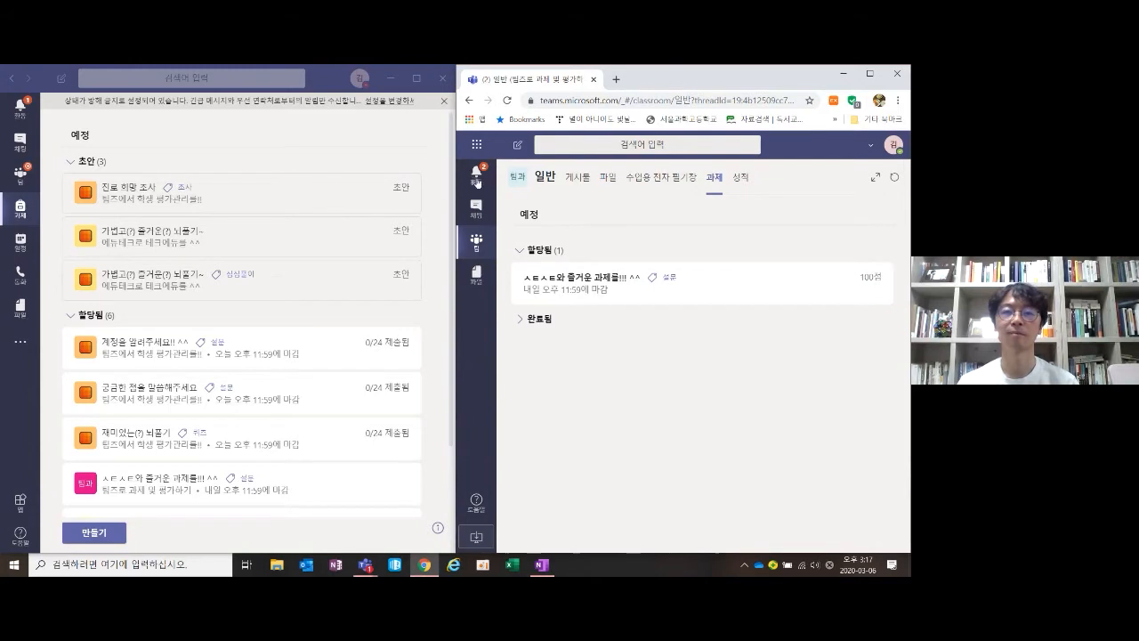
# - Check the reaction notification in Activity, then read the students' replies in the assignment thread
pyautogui.moveTo(477, 182)
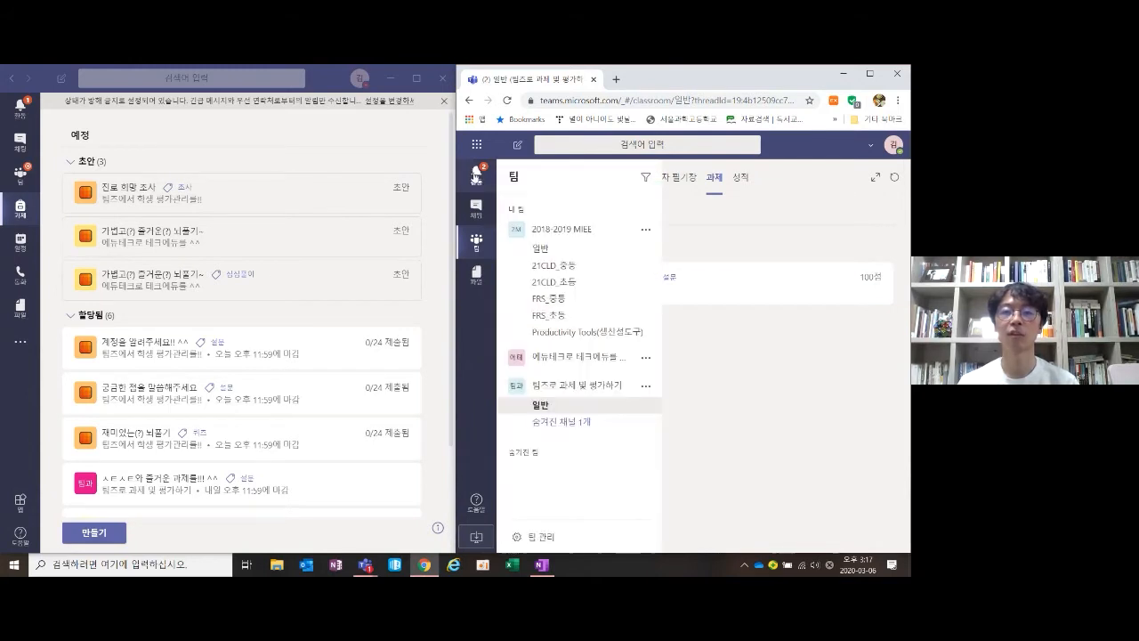
pyautogui.click(476, 177)
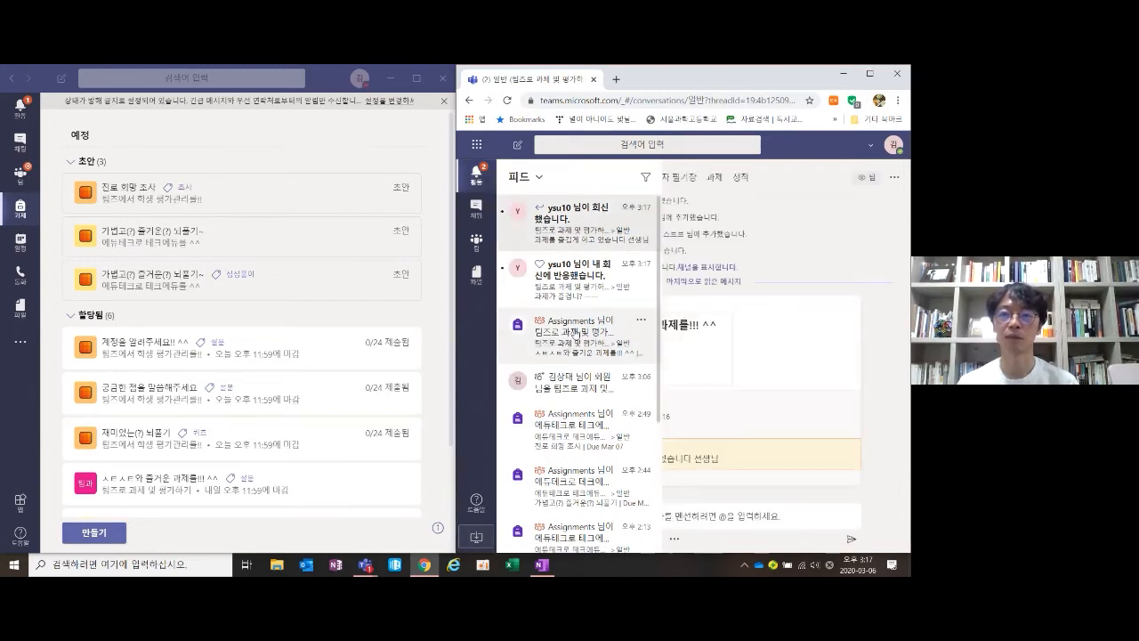
pyautogui.click(587, 279)
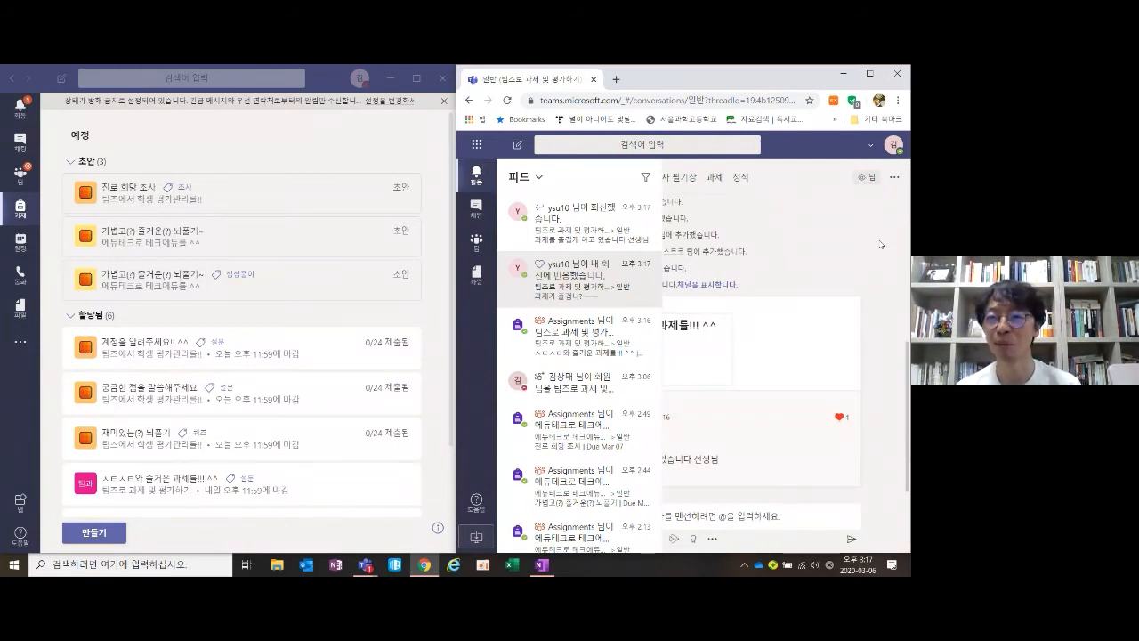
pyautogui.click(881, 254)
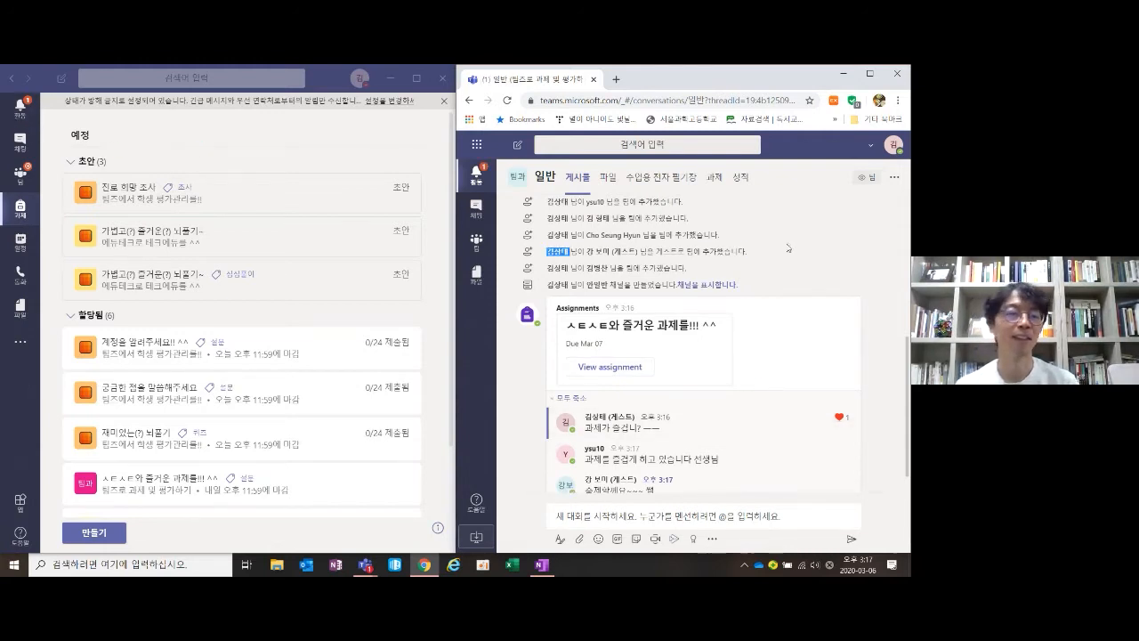
pyautogui.tripleClick(563, 251)
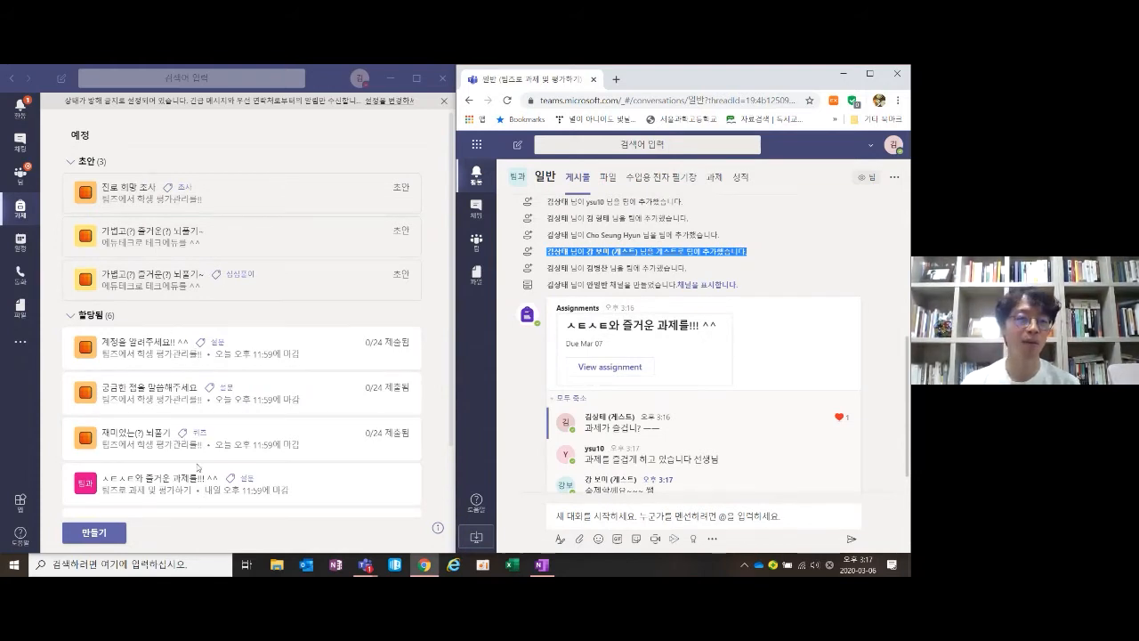
pyautogui.click(101, 533)
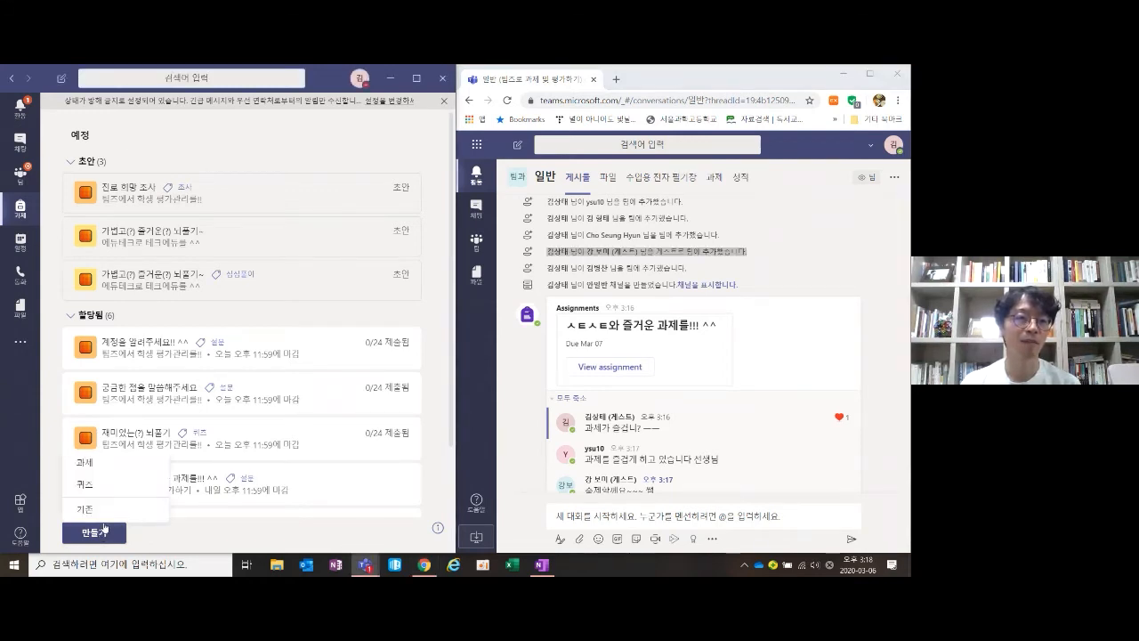
pyautogui.click(104, 516)
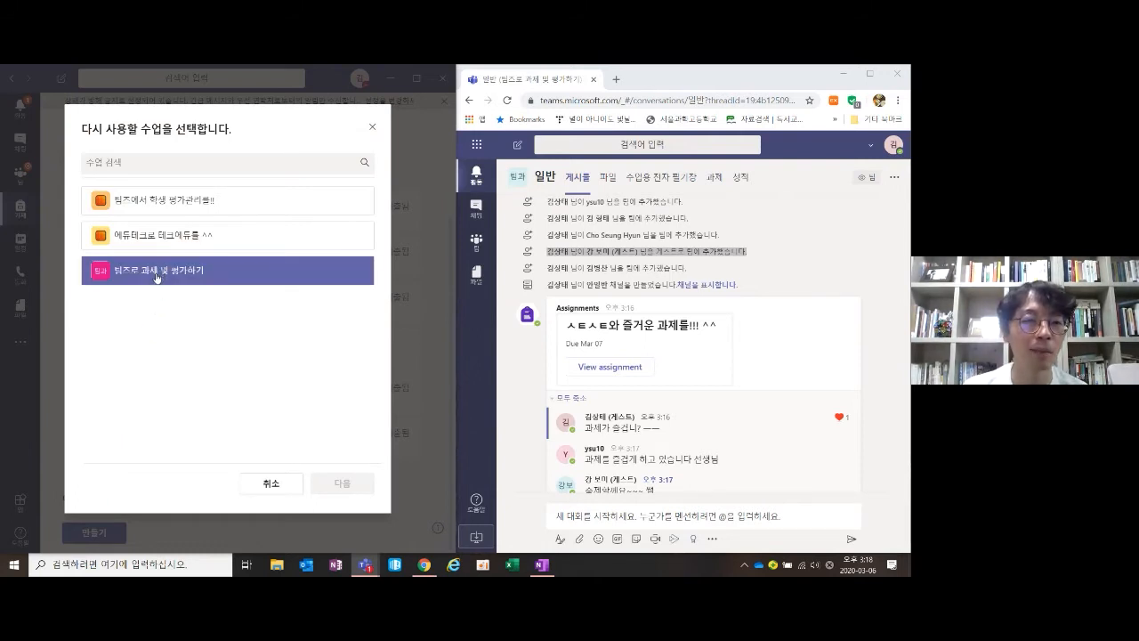
pyautogui.click(156, 277)
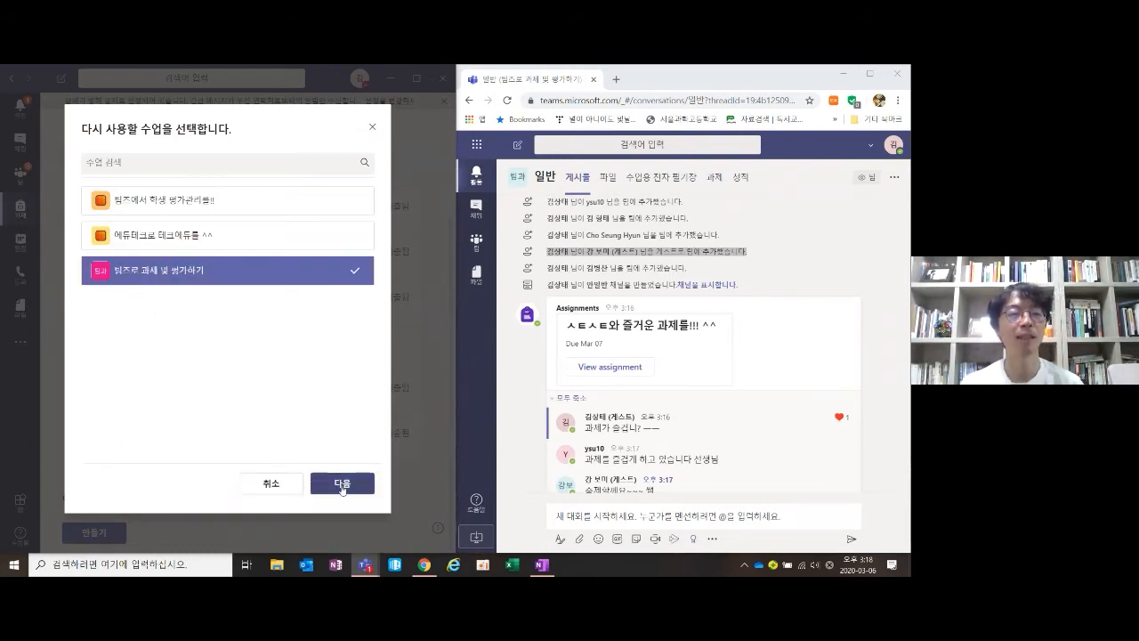
pyautogui.click(342, 485)
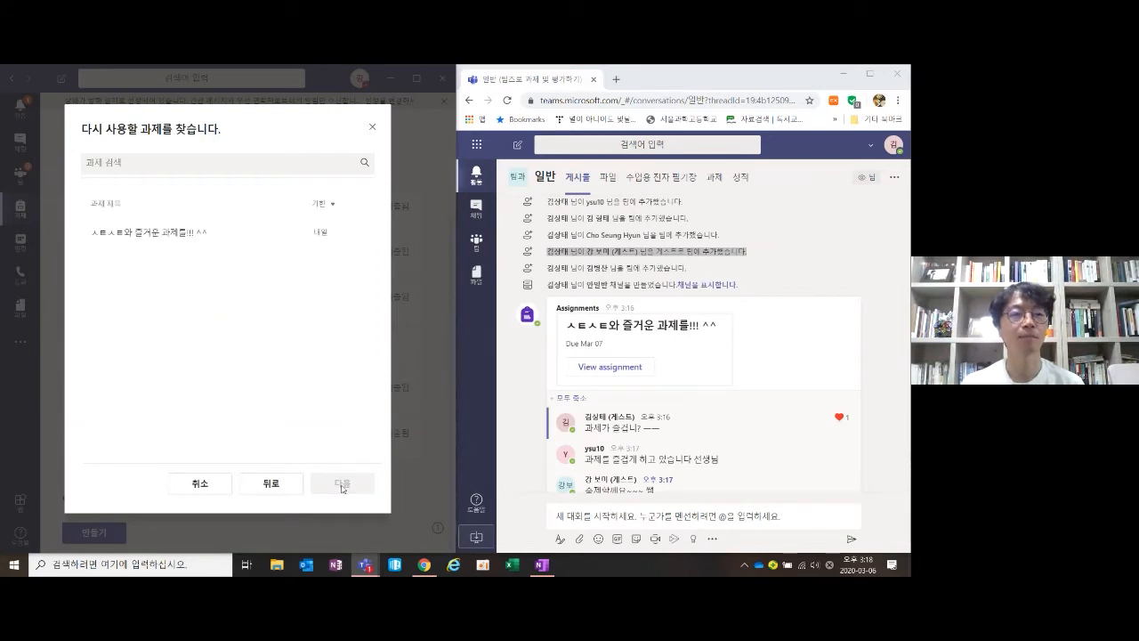
pyautogui.click(222, 240)
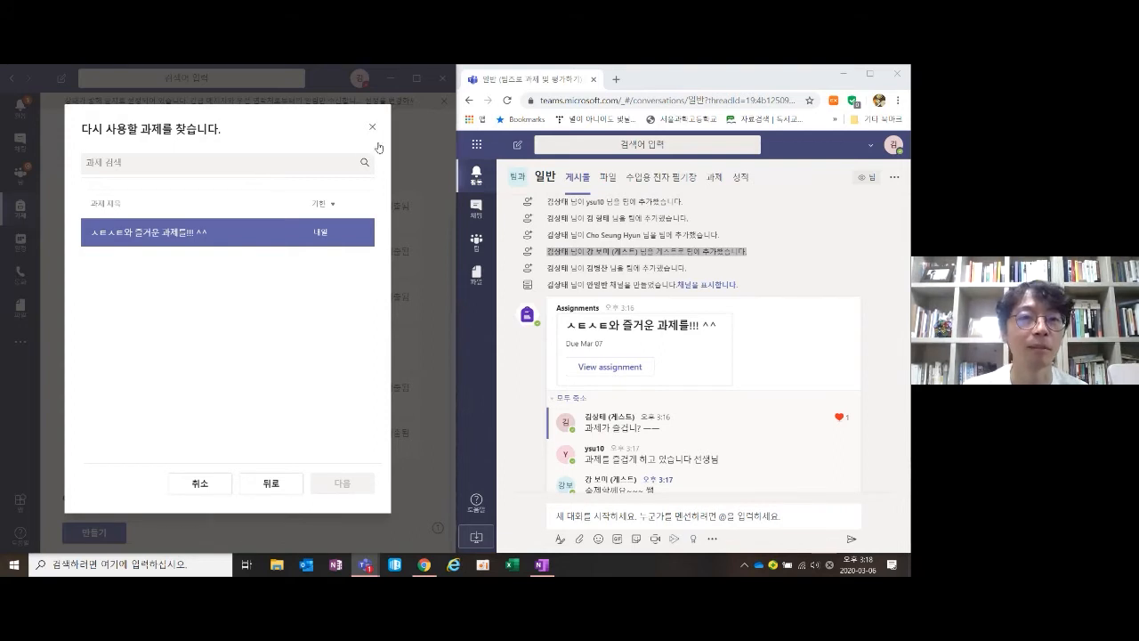
pyautogui.click(200, 486)
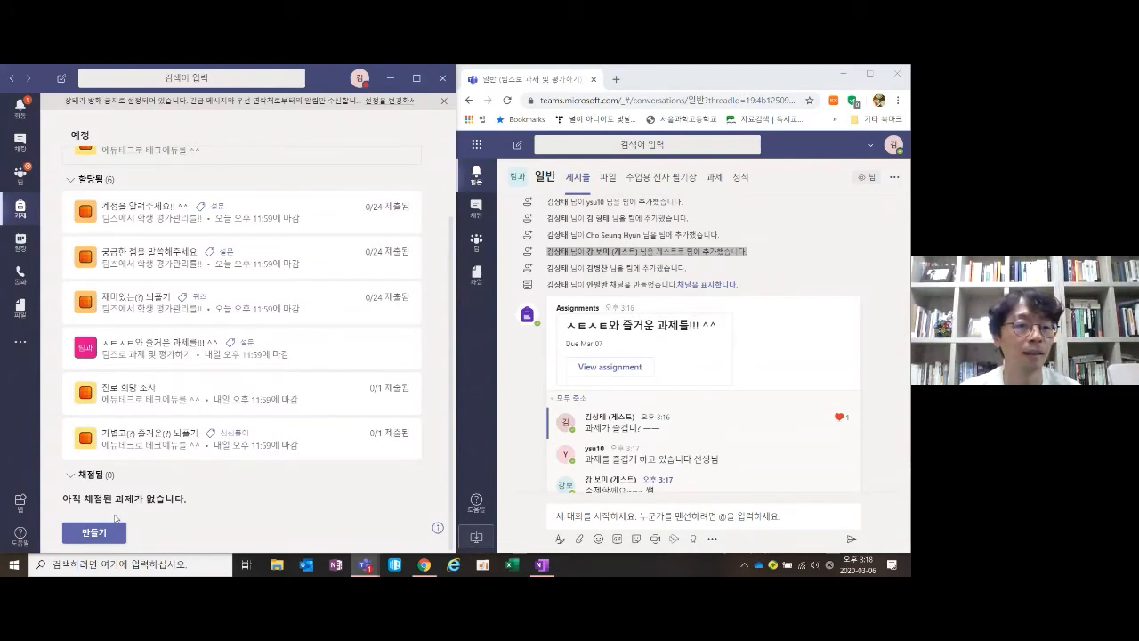
# - Reuse 가볍고(?) 즐거운(?) 뇌풀기 from 에듀테크로 테크에듀톤 ^^ as new classwork for 팀즈로 과제 및 평가하기
pyautogui.click(94, 532)
pyautogui.click(114, 514)
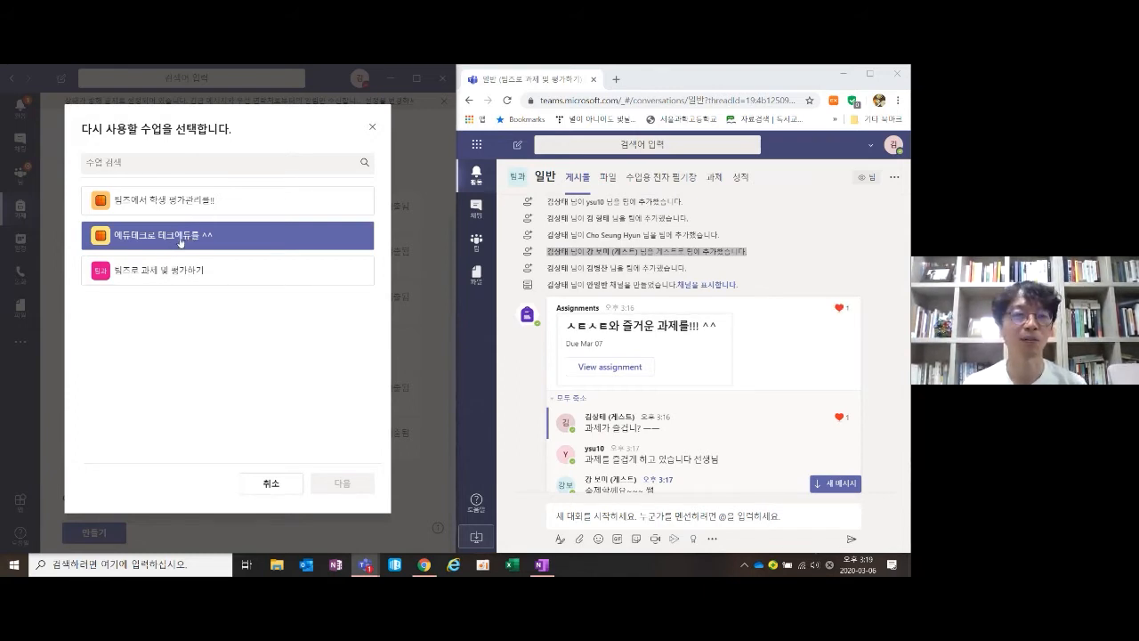
pyautogui.click(181, 238)
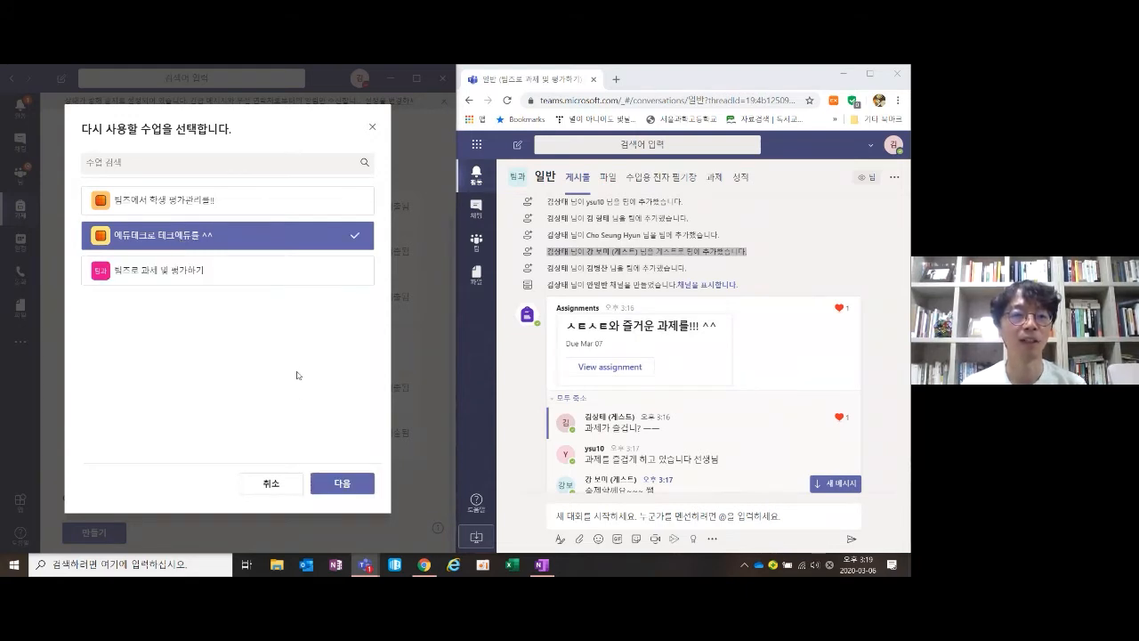
pyautogui.click(356, 492)
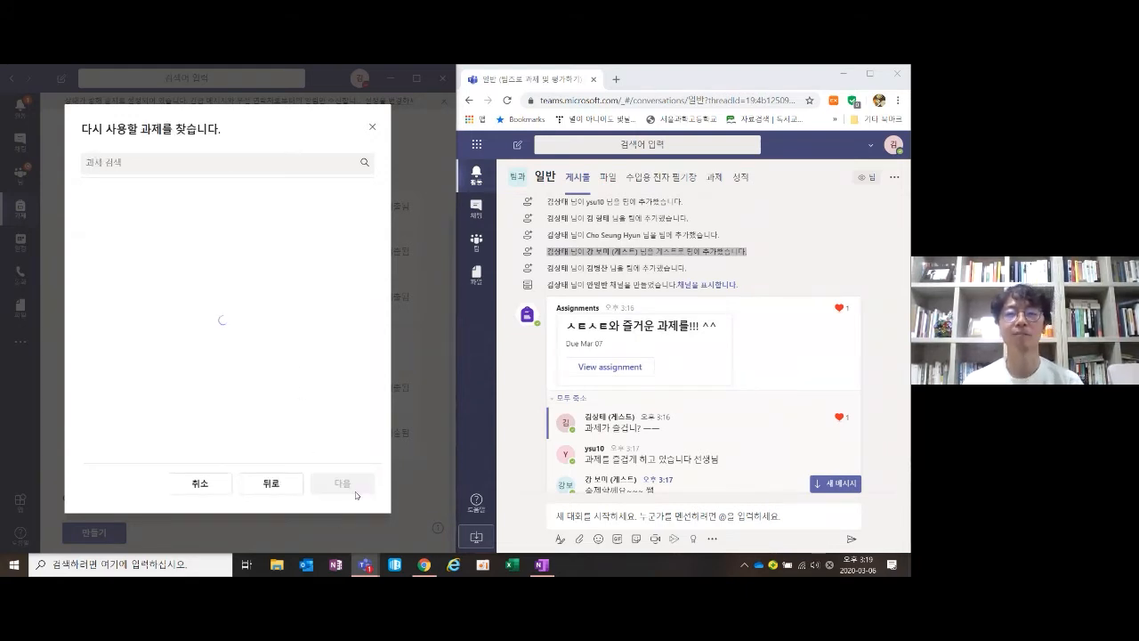
pyautogui.click(173, 235)
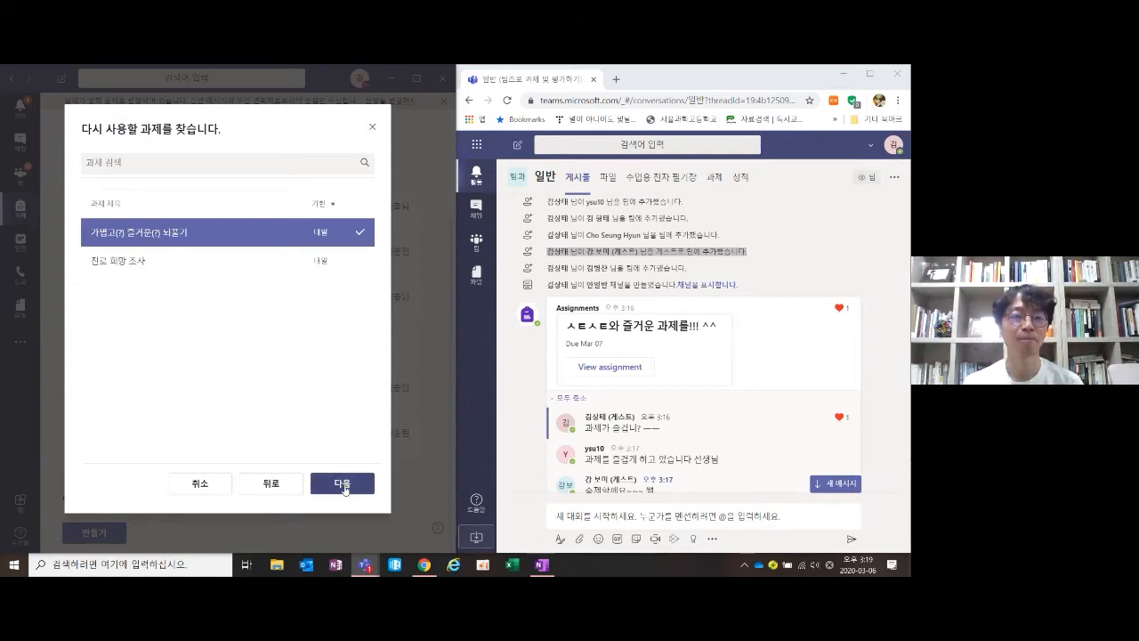
pyautogui.click(345, 485)
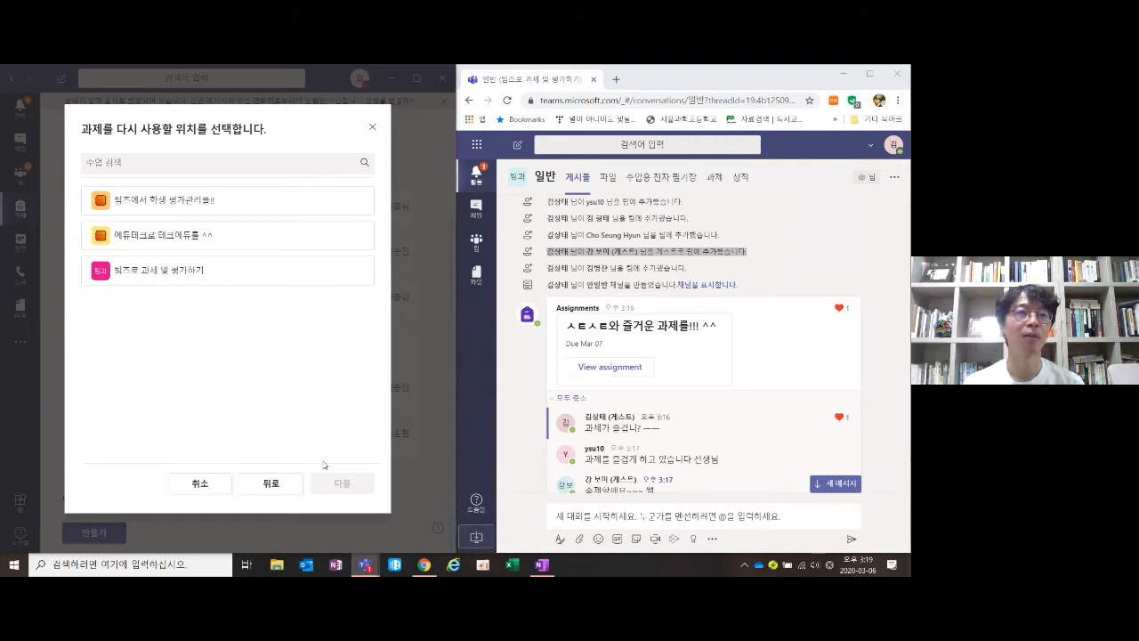
pyautogui.click(188, 274)
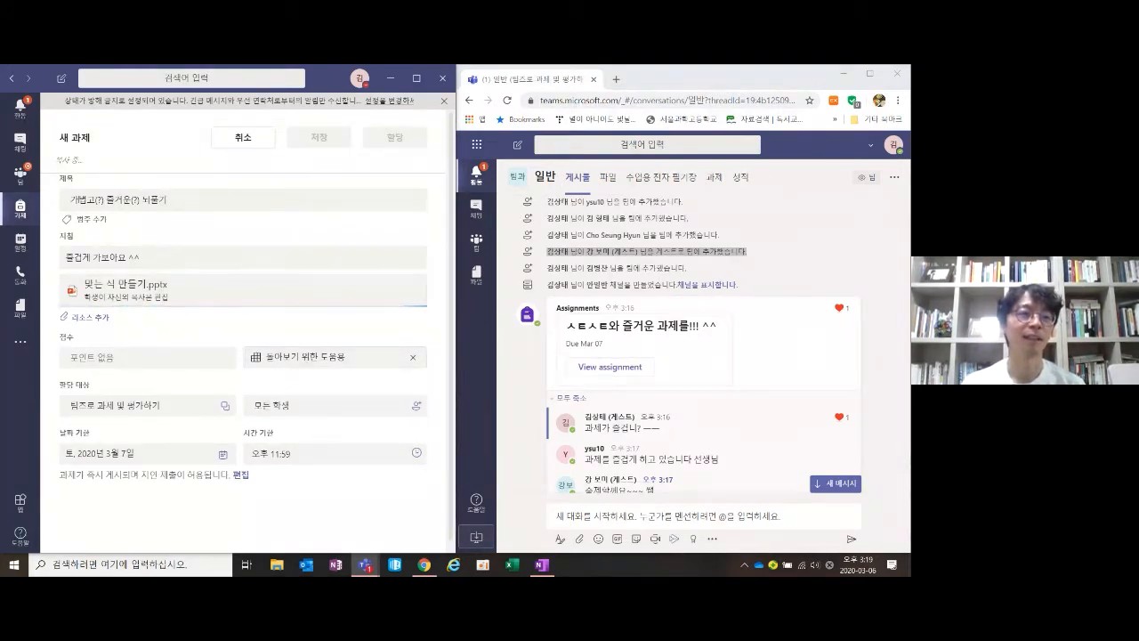
# - Fix the emoticon so the assignment instructions end with '^^'
pyautogui.click(76, 259)
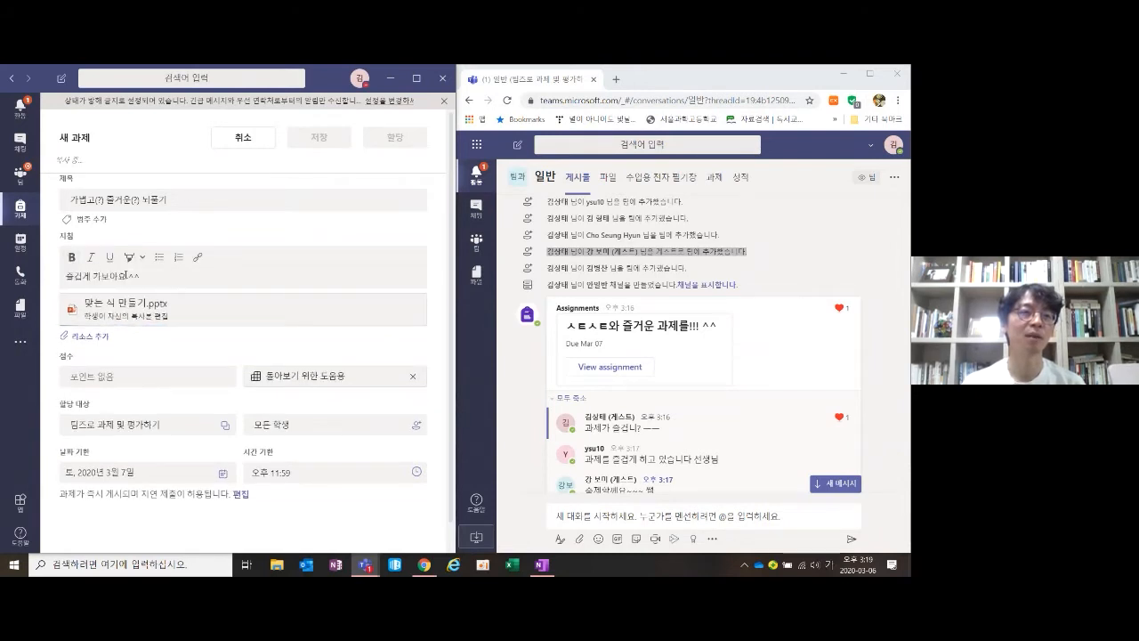
pyautogui.press('BackSpace')
pyautogui.write('^')
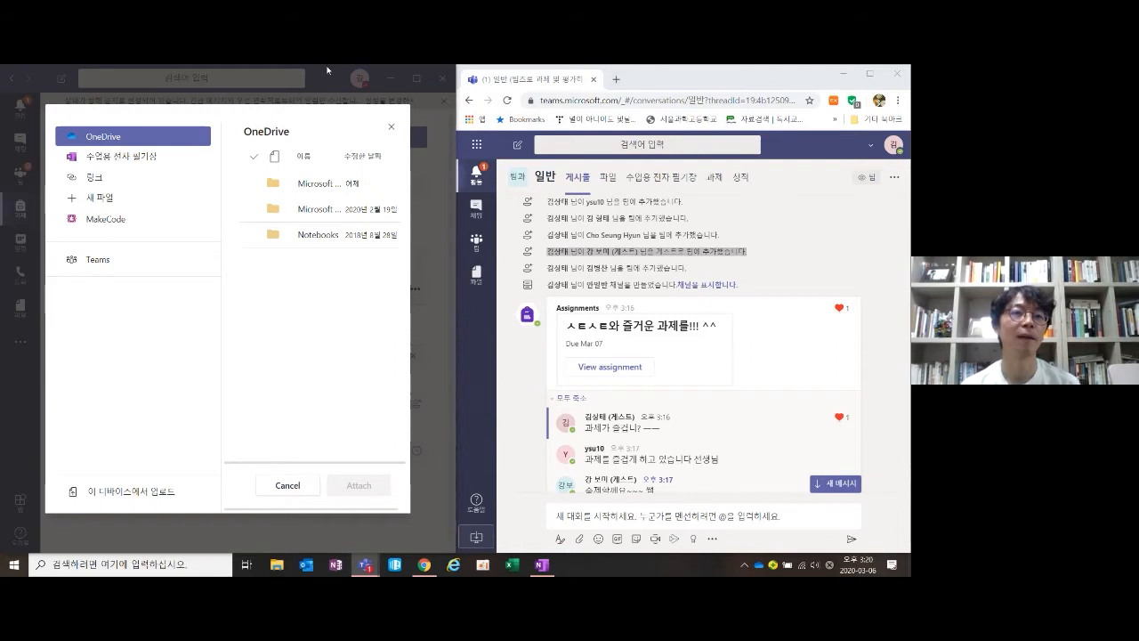
# - Reopen the resource picker and select the first OneDrive folder
pyautogui.click(390, 127)
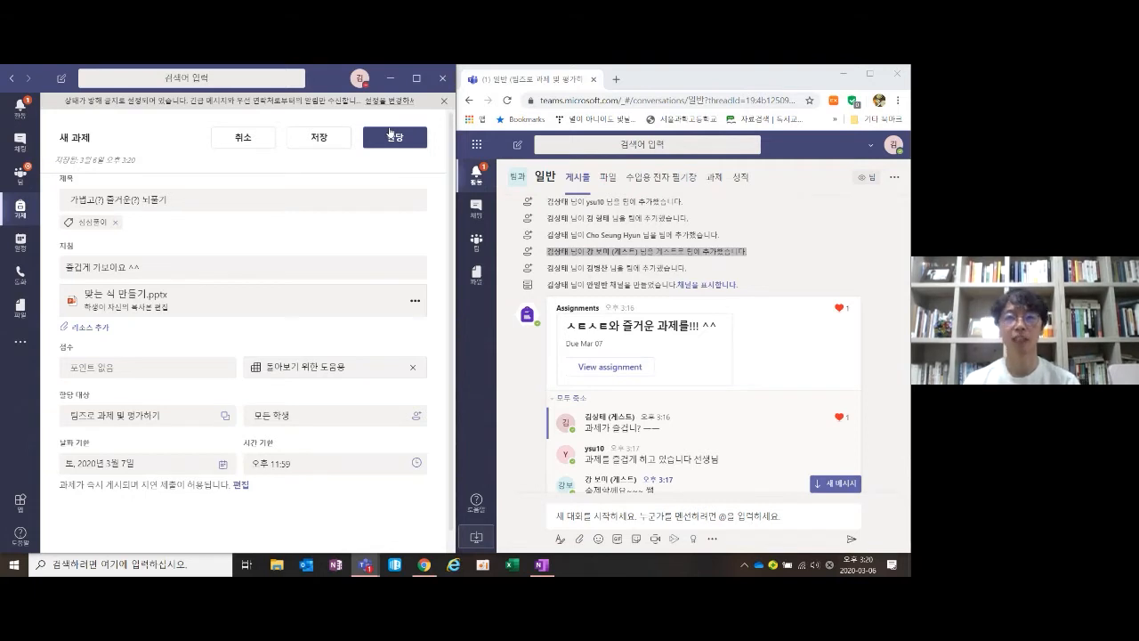
pyautogui.click(101, 331)
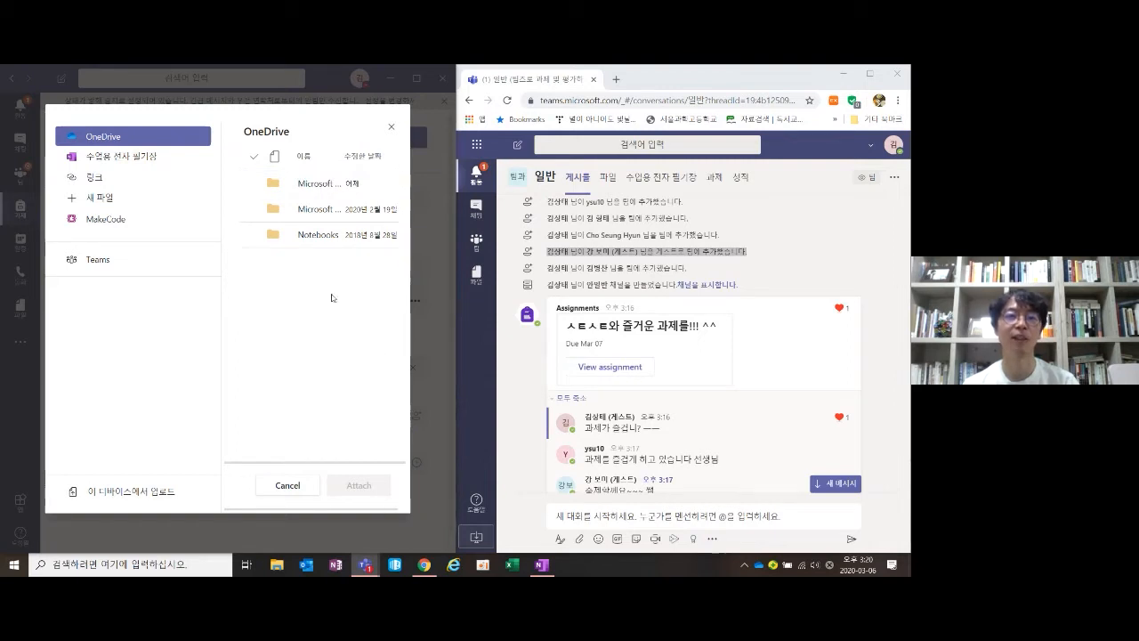
pyautogui.click(329, 194)
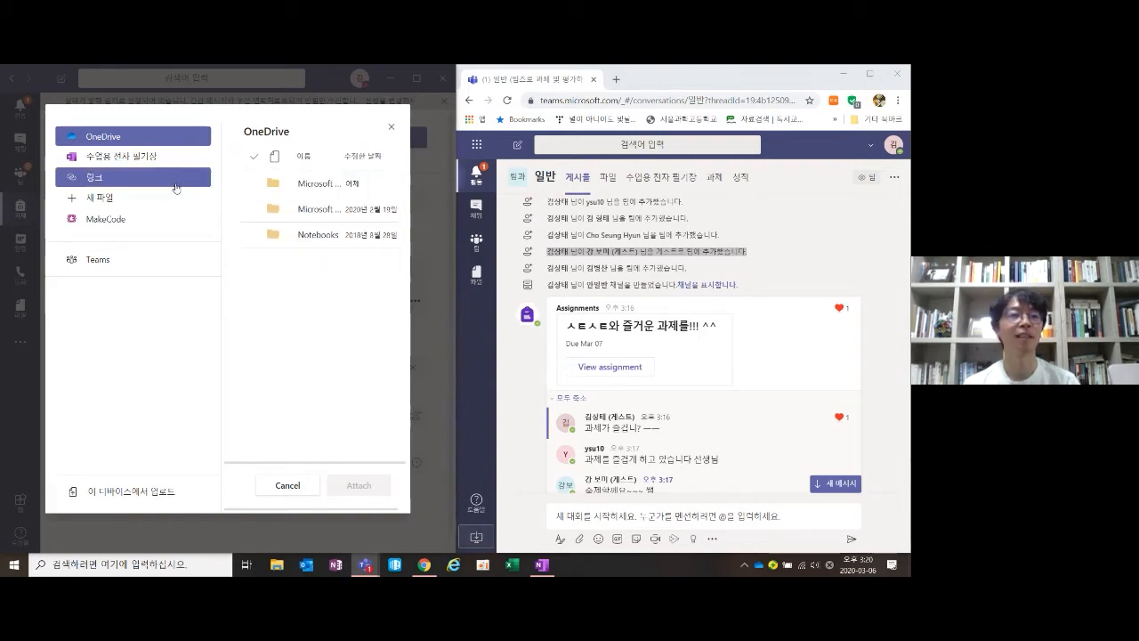
# - Browse the Class Notebook, Link and New File attachment sources
pyautogui.click(149, 162)
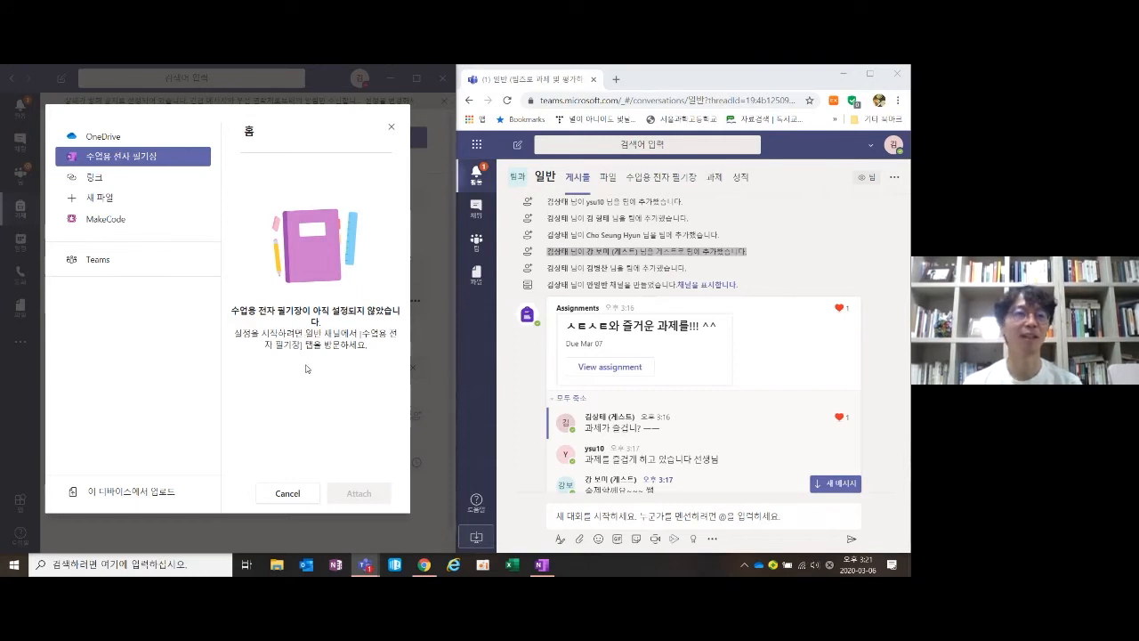
pyautogui.click(112, 179)
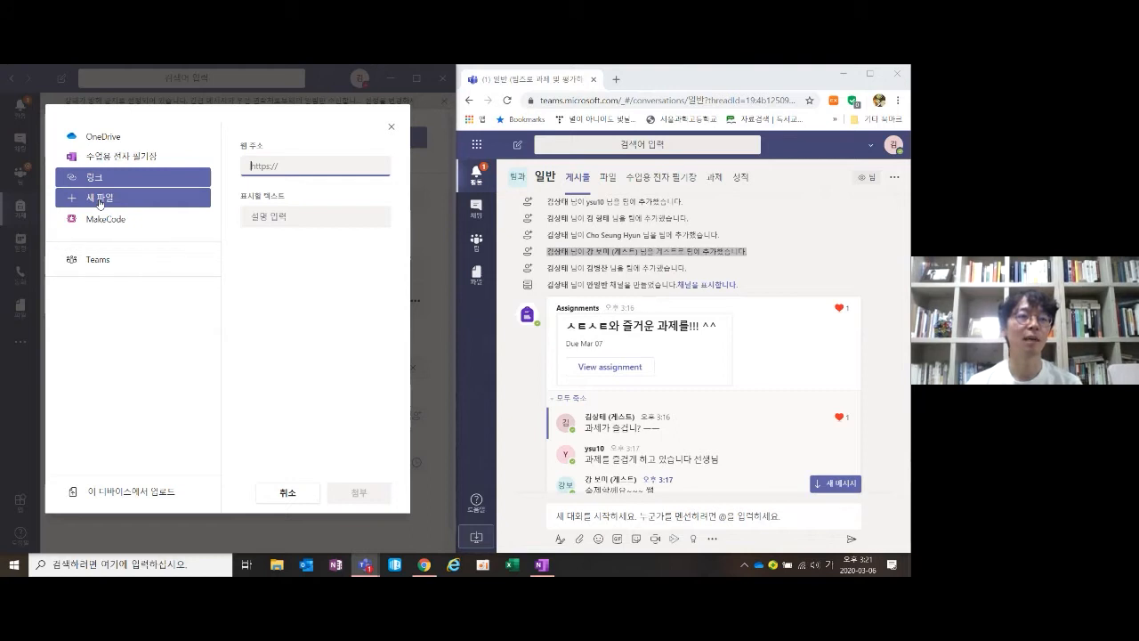
pyautogui.click(99, 199)
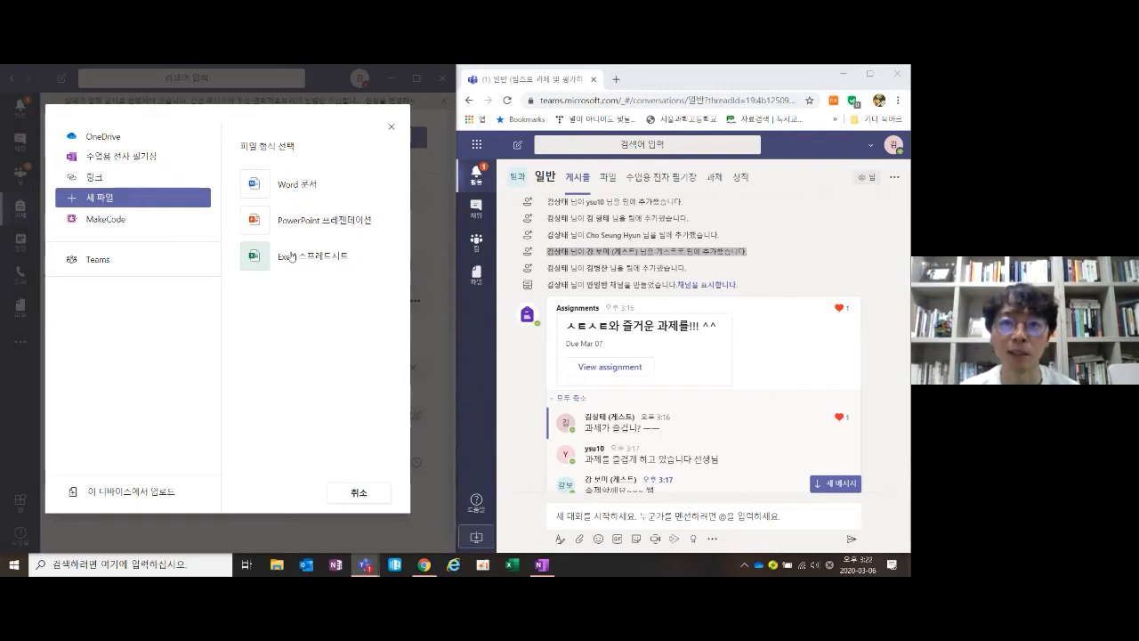
# - Preview MakeCode boards and the 2018-2019 MIEE team's files, then close the attach dialog
pyautogui.click(108, 221)
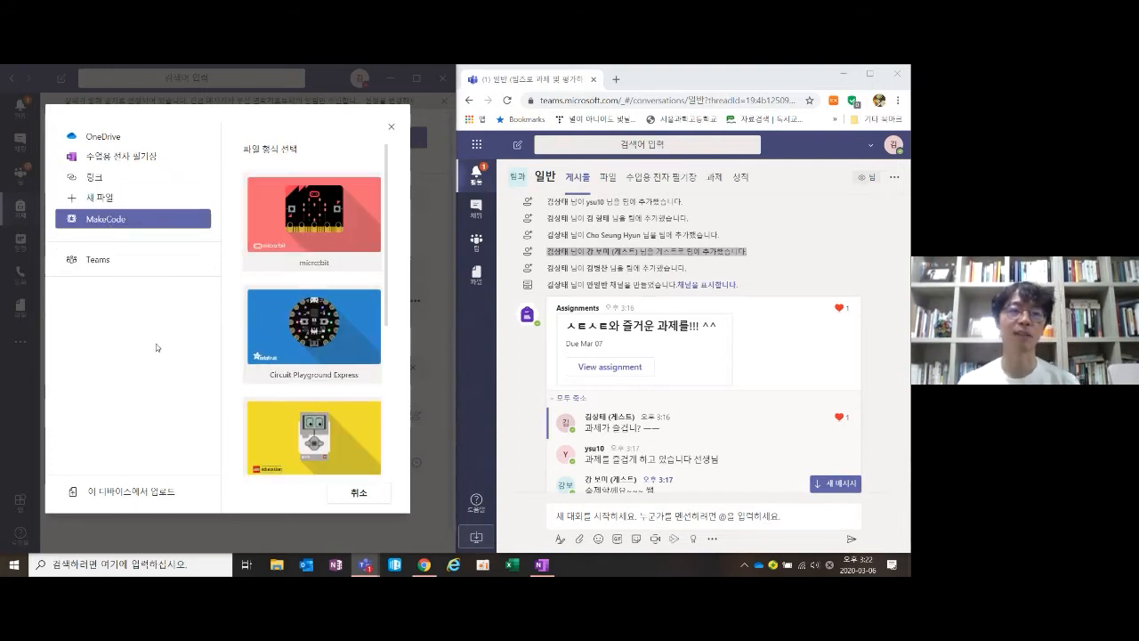
pyautogui.scroll(-3, 323, 368)
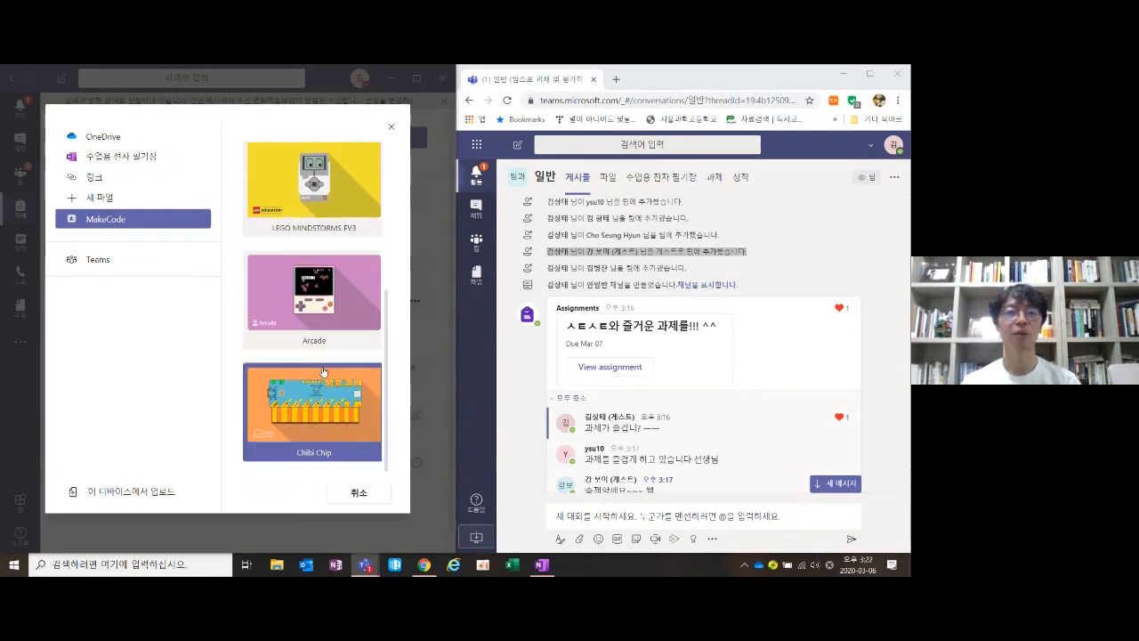
pyautogui.scroll(5, 323, 372)
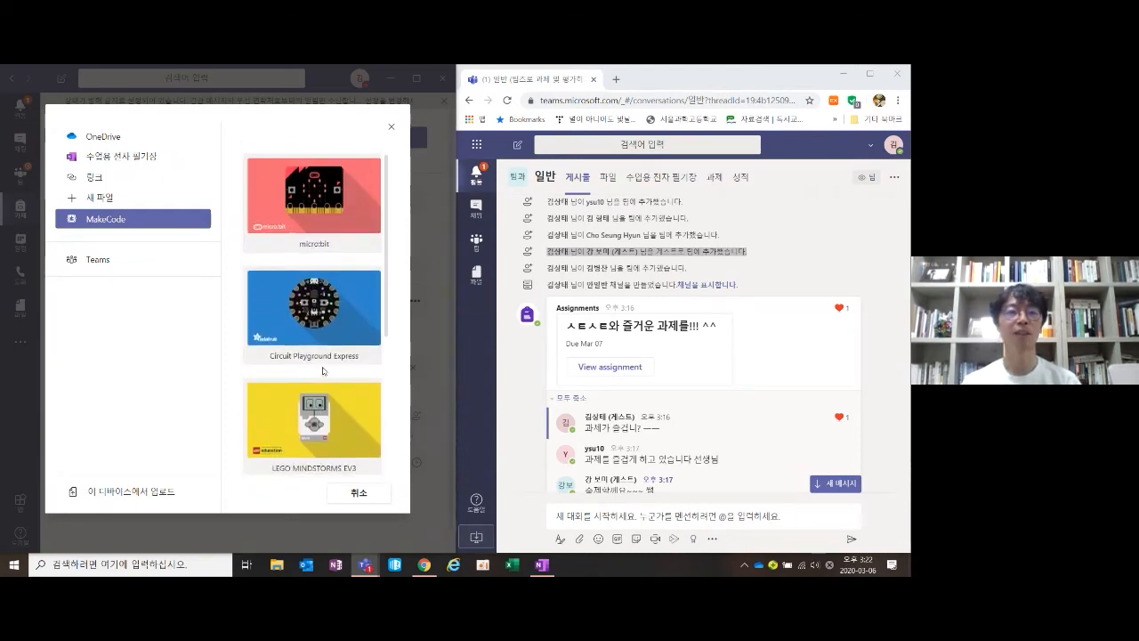
pyautogui.click(99, 262)
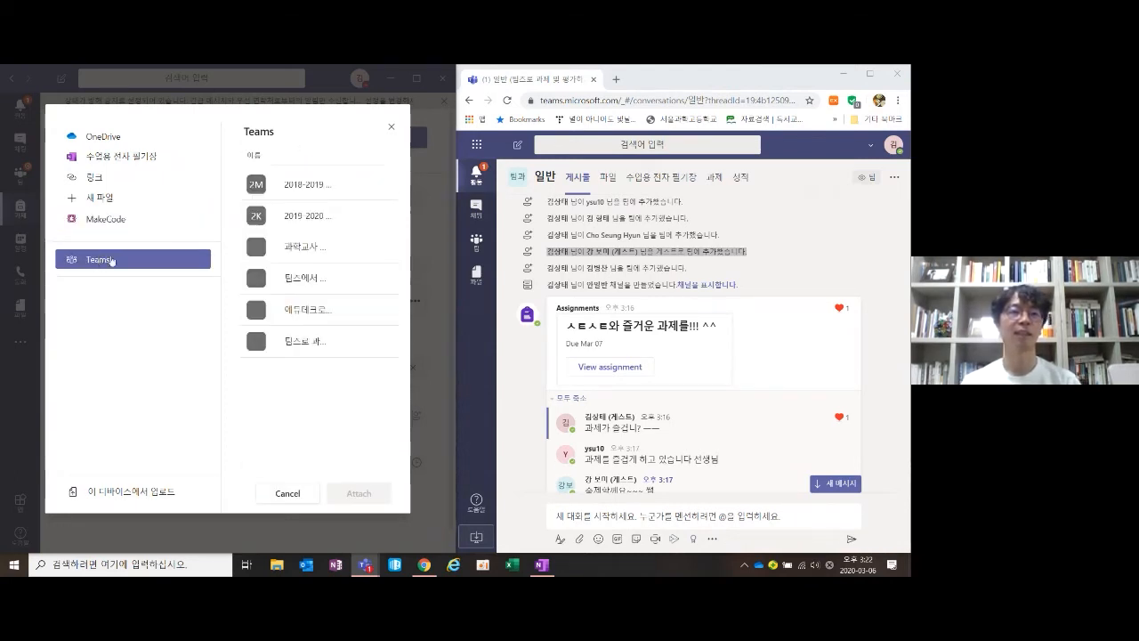
pyautogui.click(300, 185)
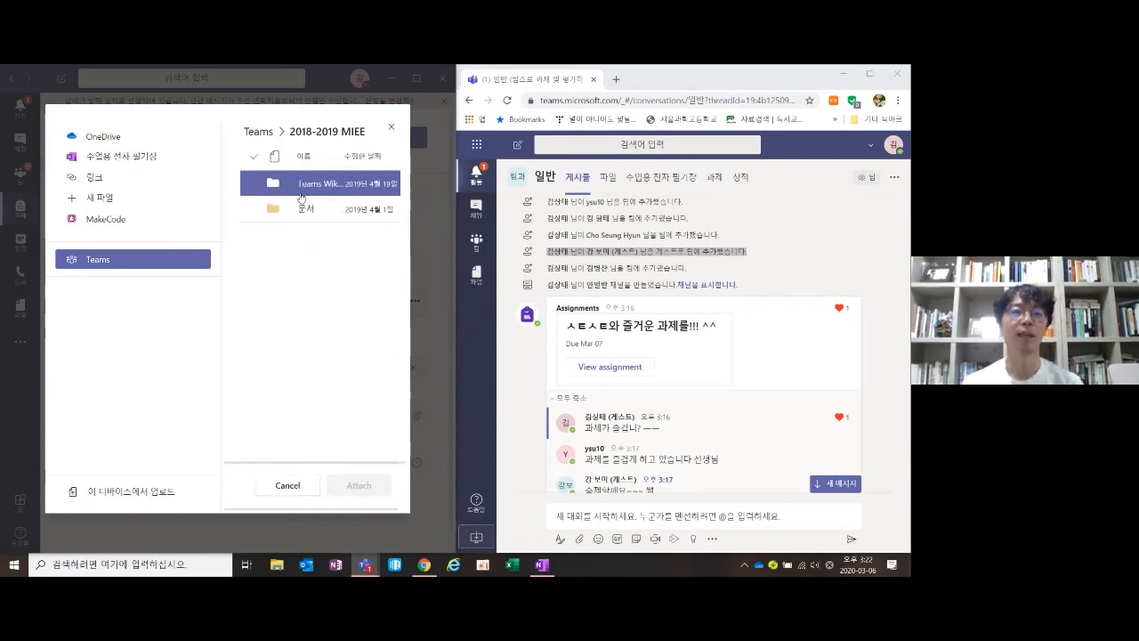
pyautogui.click(392, 127)
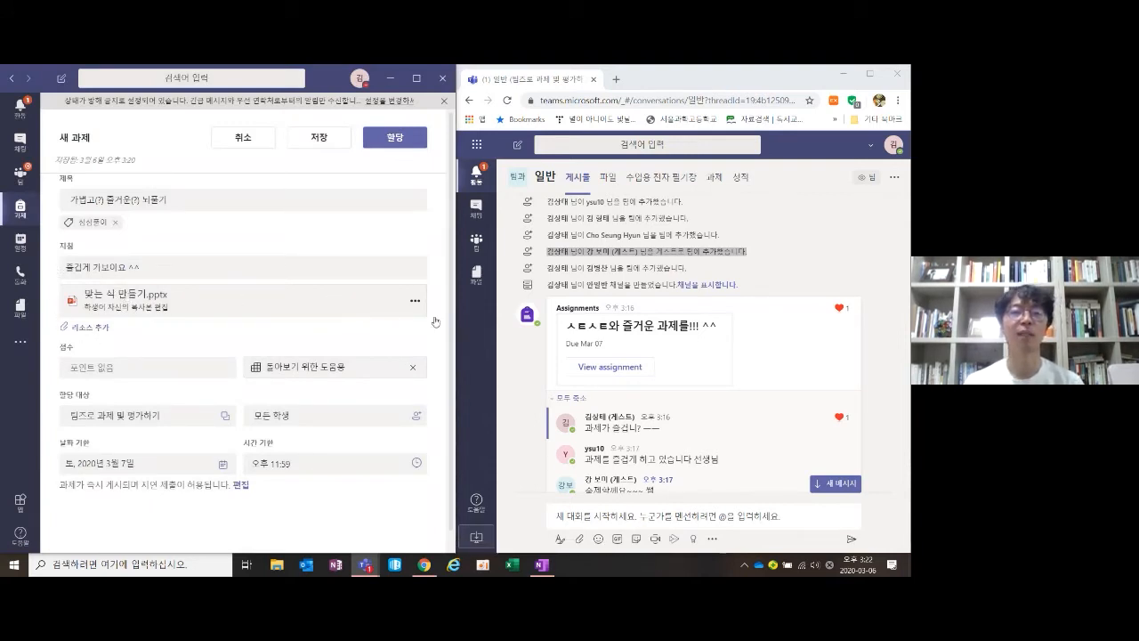
# - Add a new PowerPoint presentation resource named ㅅㅌㅅㅌ 찡찡
pyautogui.click(83, 327)
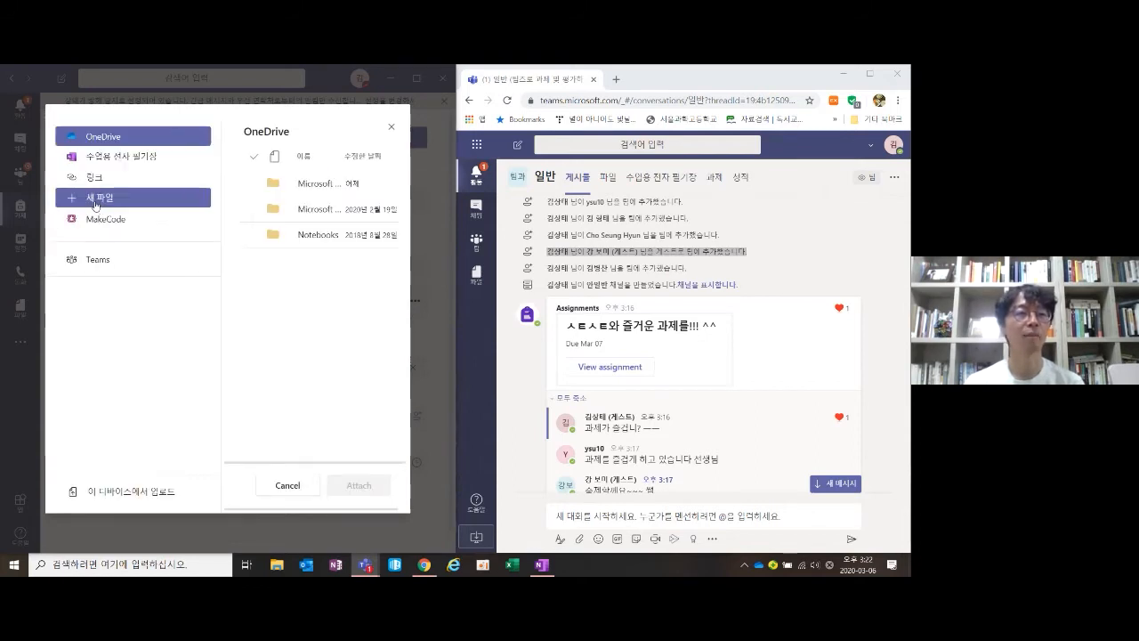
pyautogui.click(96, 205)
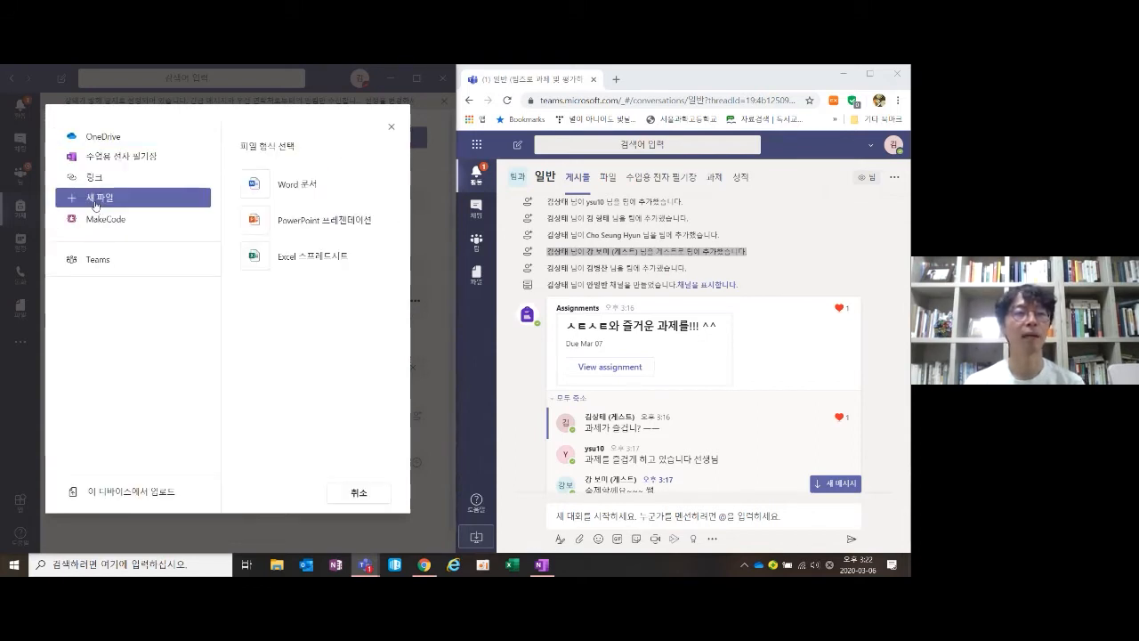
pyautogui.click(258, 228)
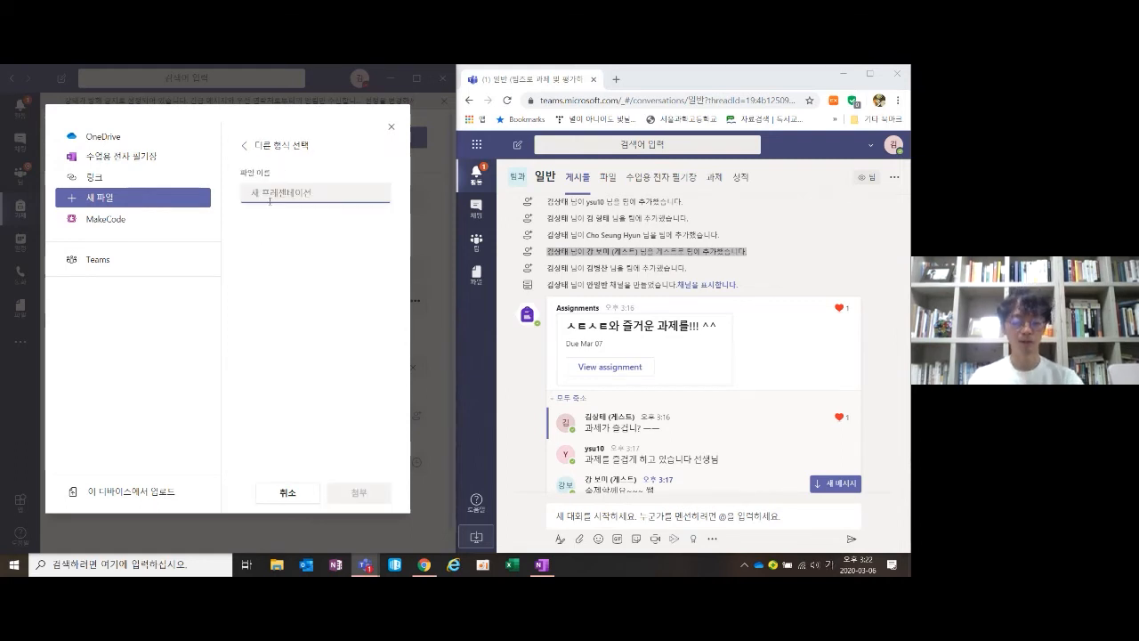
pyautogui.write('ㅅㅌ')
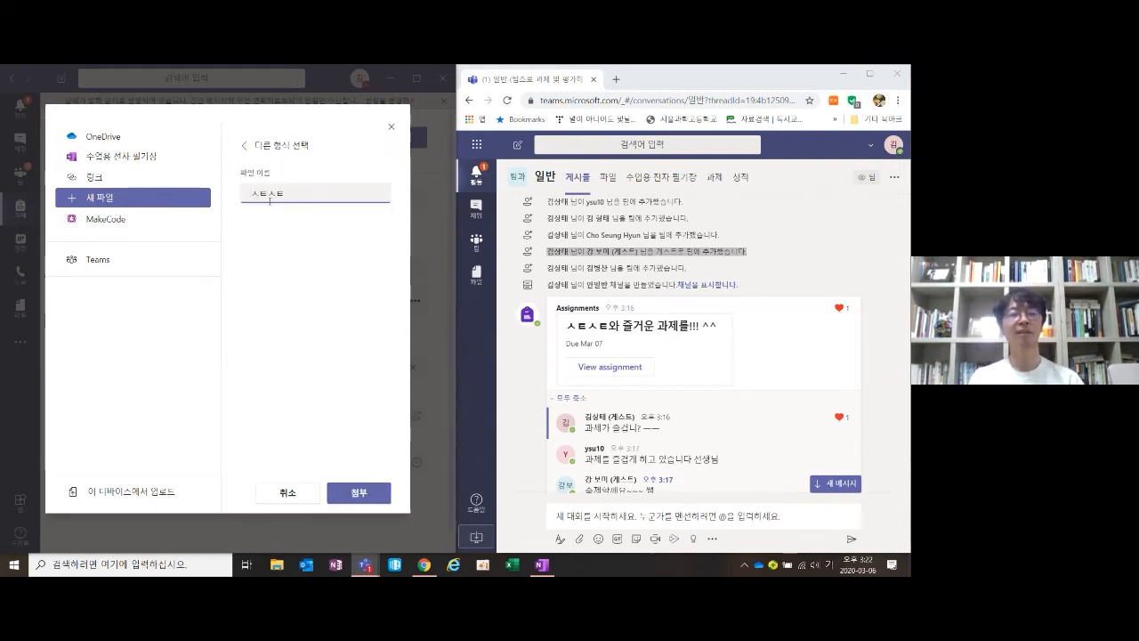
pyautogui.write('시트 체험')
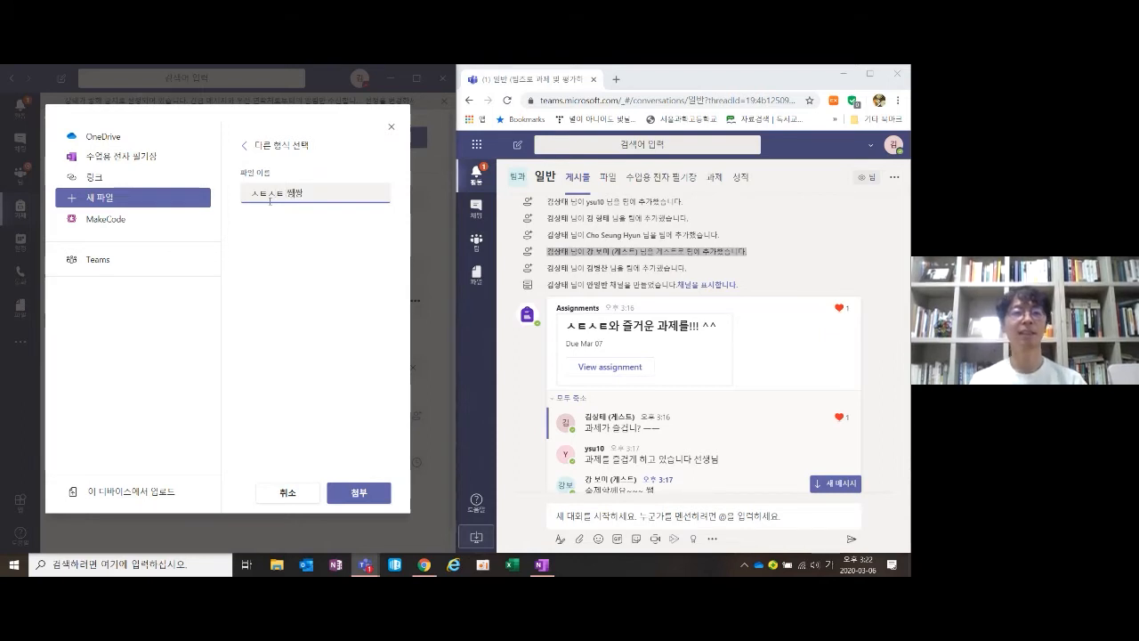
# - Attach the new presentation and open it for editing in Teams
pyautogui.click(360, 493)
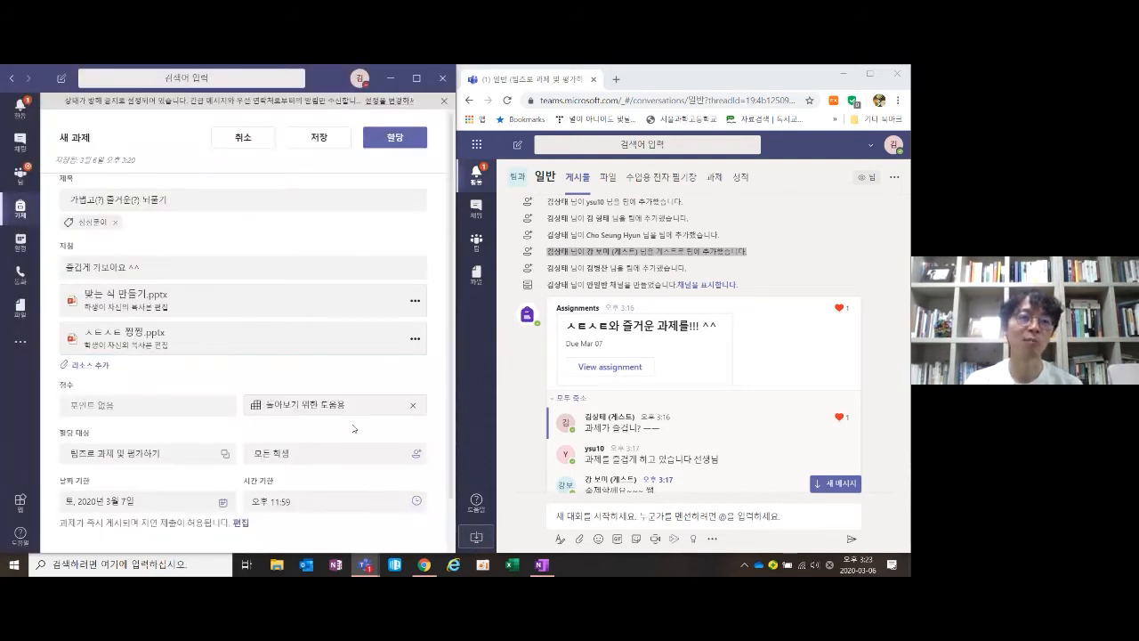
pyautogui.click(418, 343)
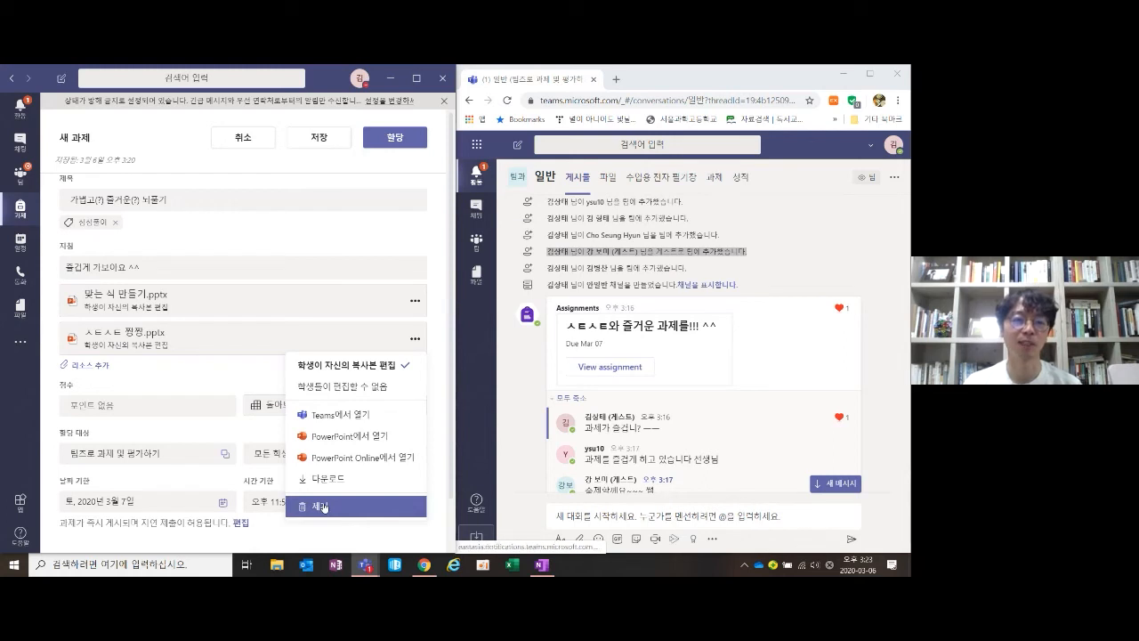
pyautogui.click(181, 339)
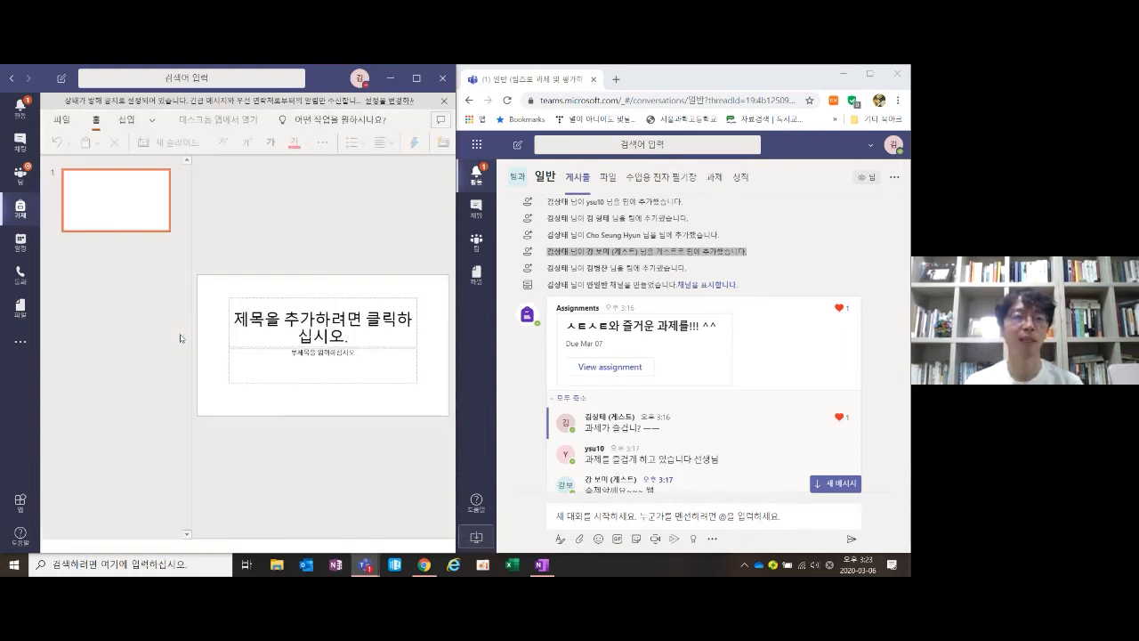
# - Title the slide 'ㅅㅌㅅㅌ 첫느낌' and dismiss the notification bar
pyautogui.click(321, 329)
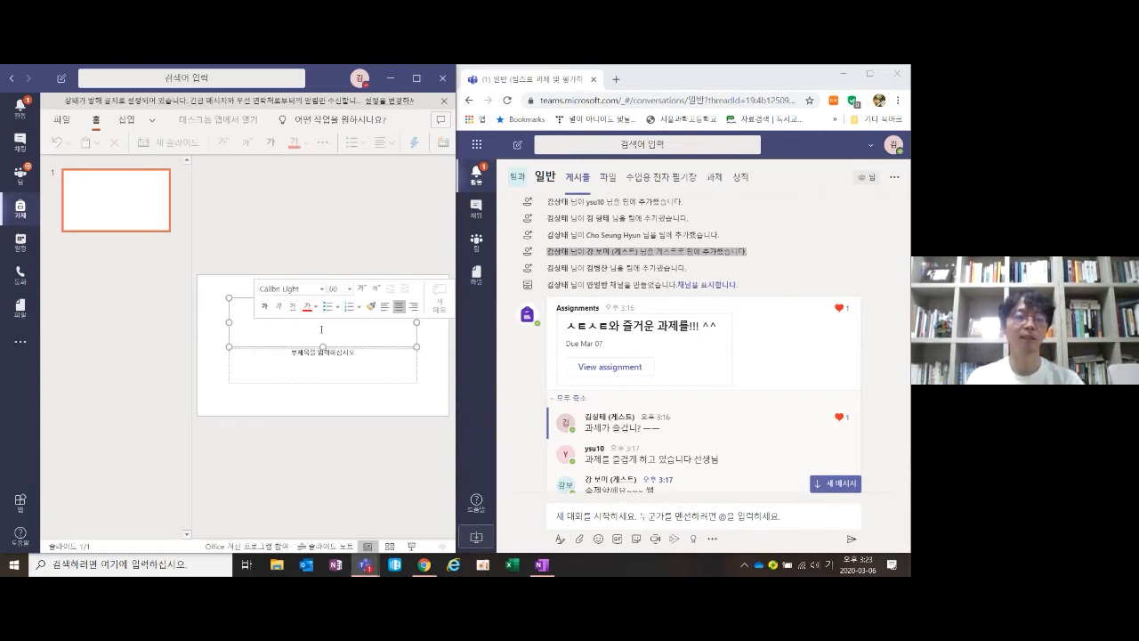
pyautogui.write('ㅅㅌㅅㅌ')
pyautogui.write('는ㅇ')
pyautogui.press('BackSpace')
pyautogui.press('BackSpace')
pyautogui.write('첫느낌')
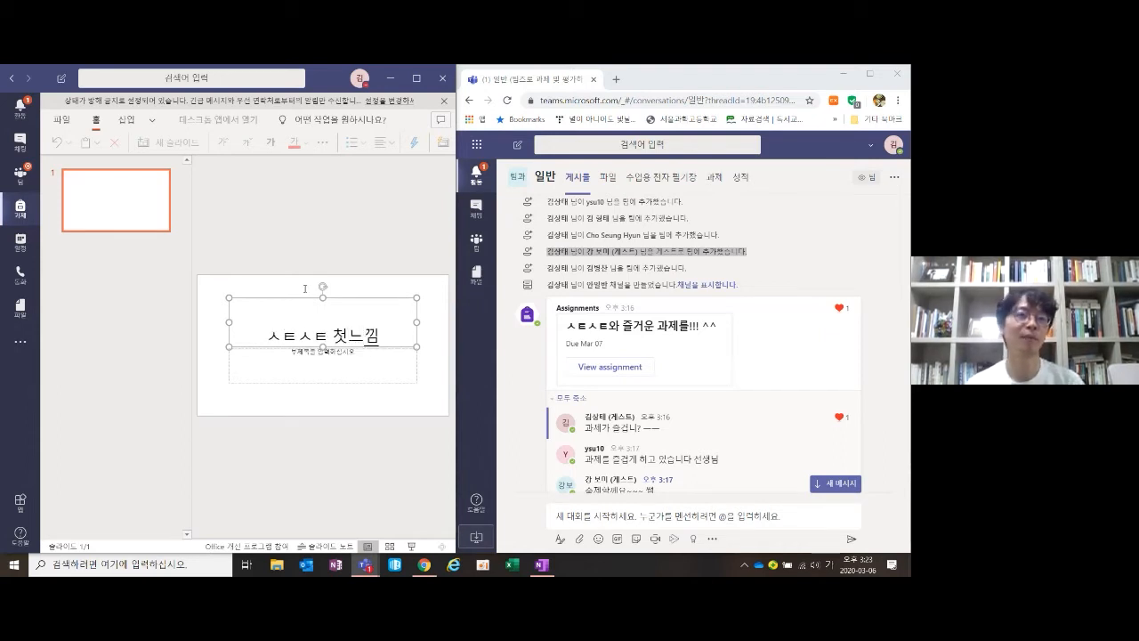
pyautogui.click(162, 196)
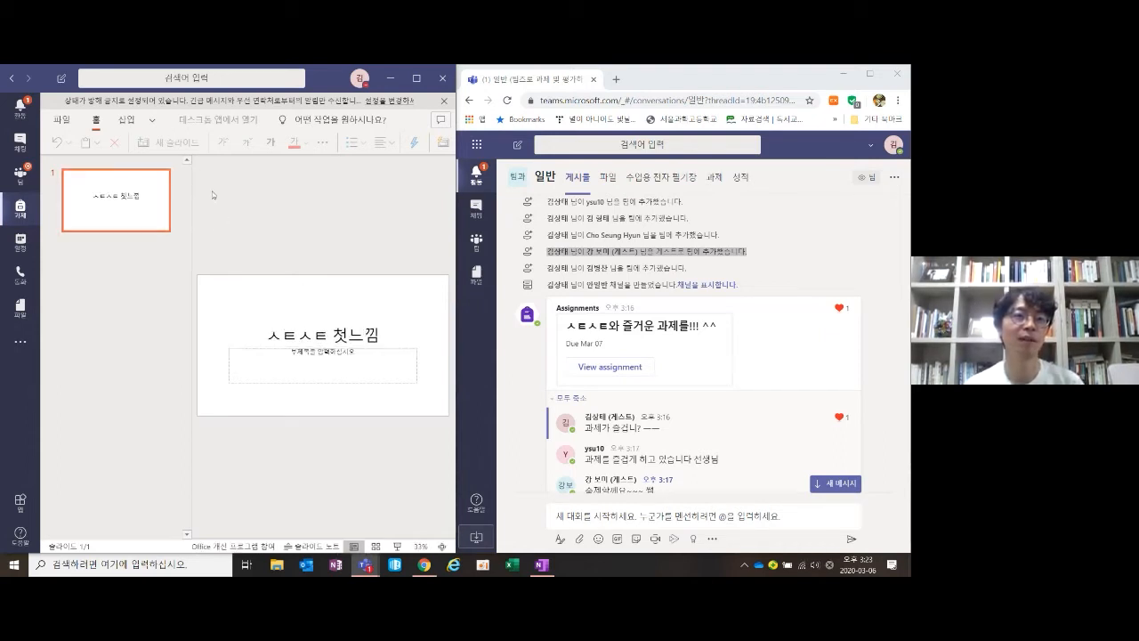
pyautogui.click(445, 101)
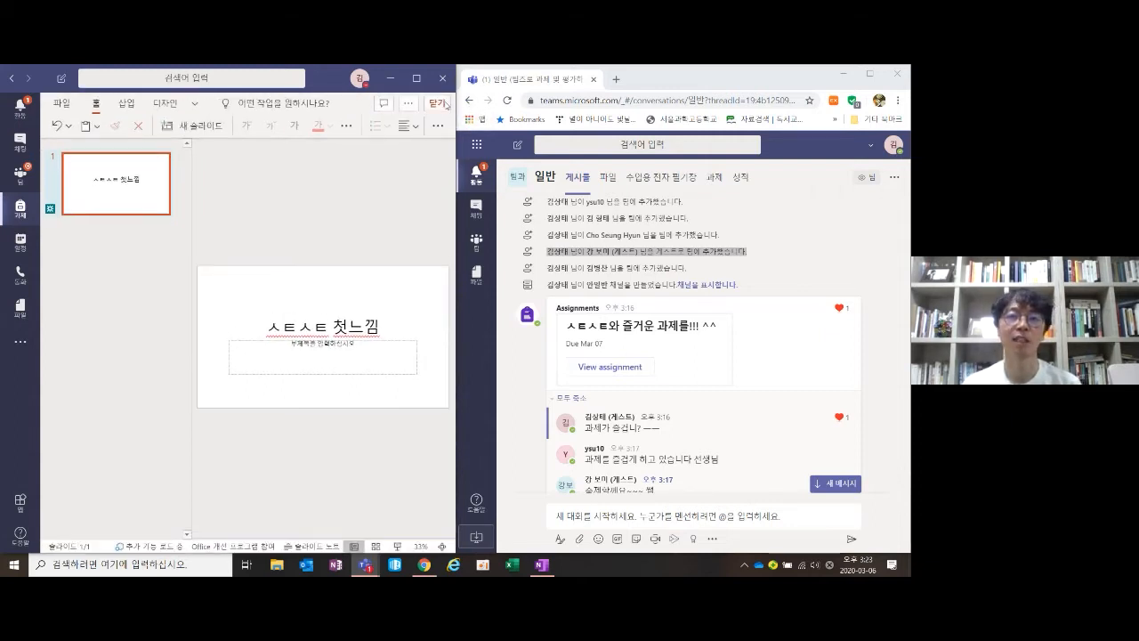
# - Close the presentation and give two students' channel replies a thumbs-up
pyautogui.click(442, 105)
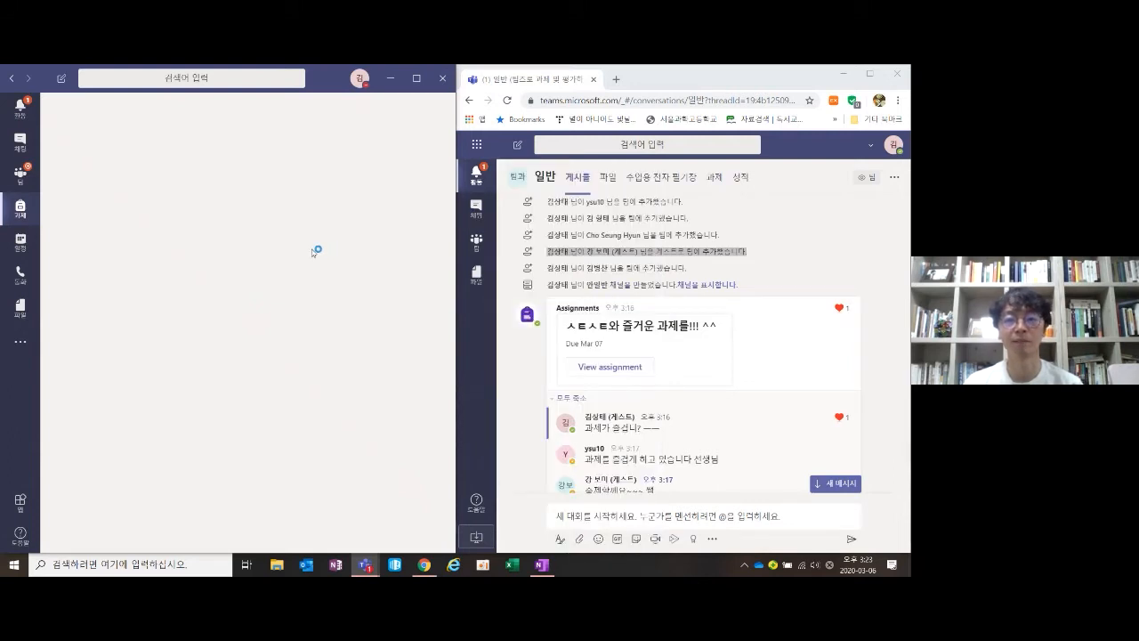
pyautogui.scroll(-1, 687, 429)
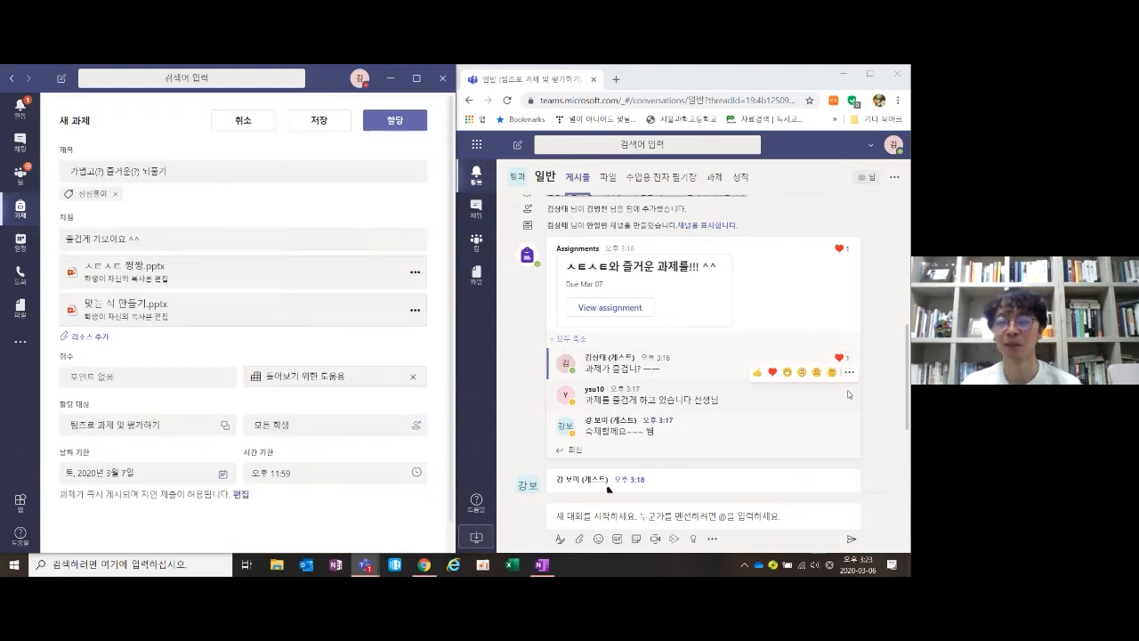
pyautogui.click(759, 376)
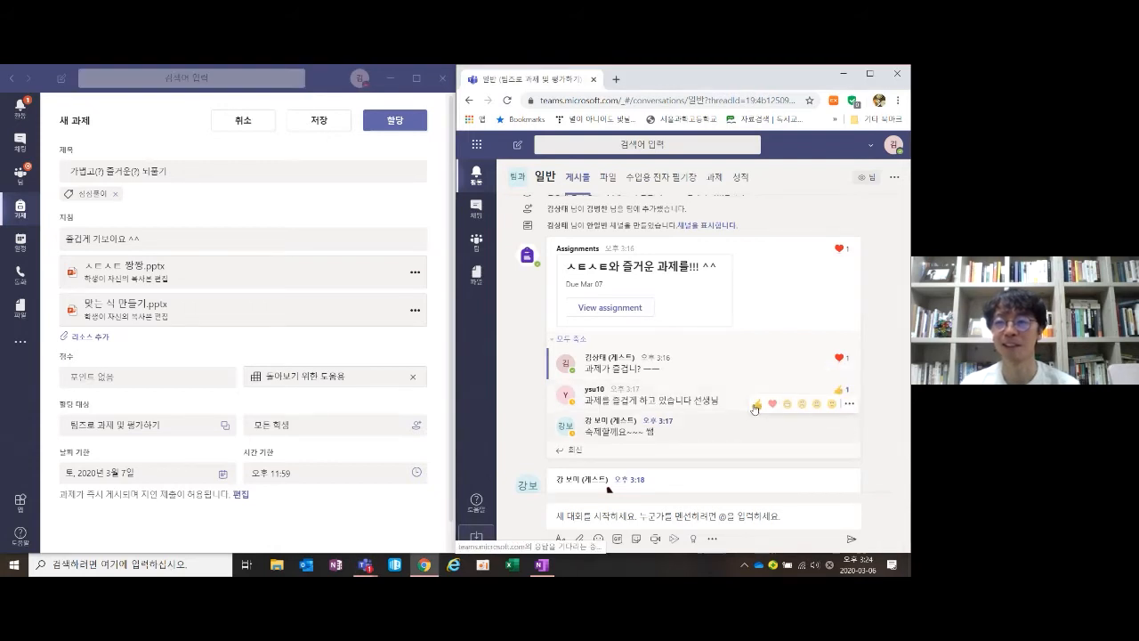
pyautogui.click(755, 406)
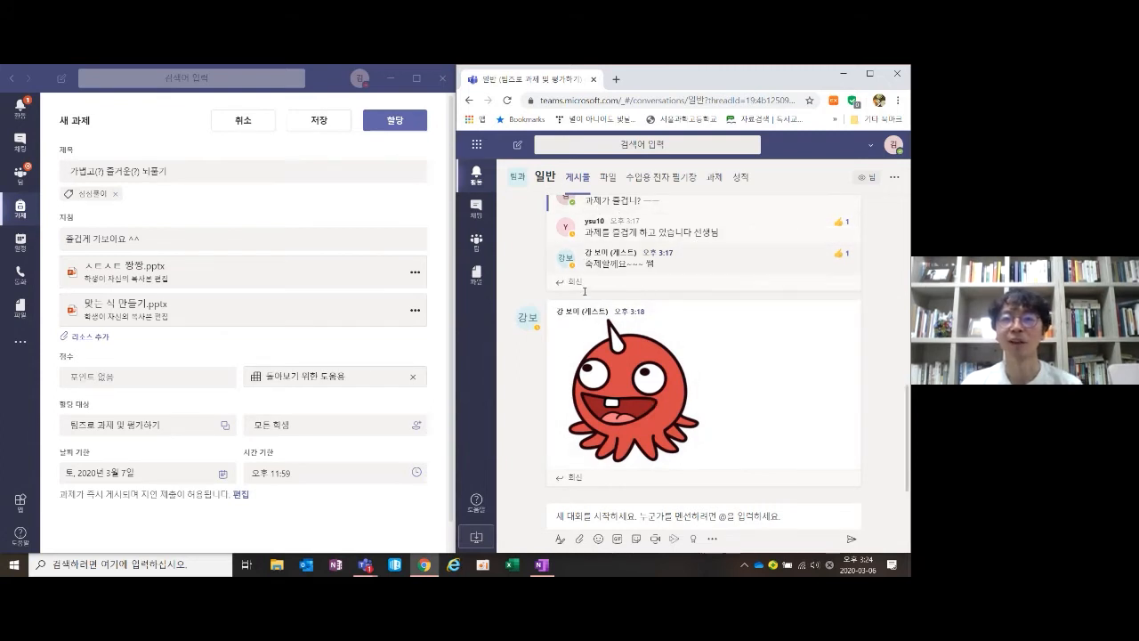
# - Scroll through the channel conversation, then return to the assignment form window
pyautogui.scroll(1, 584, 298)
pyautogui.scroll(2, 584, 298)
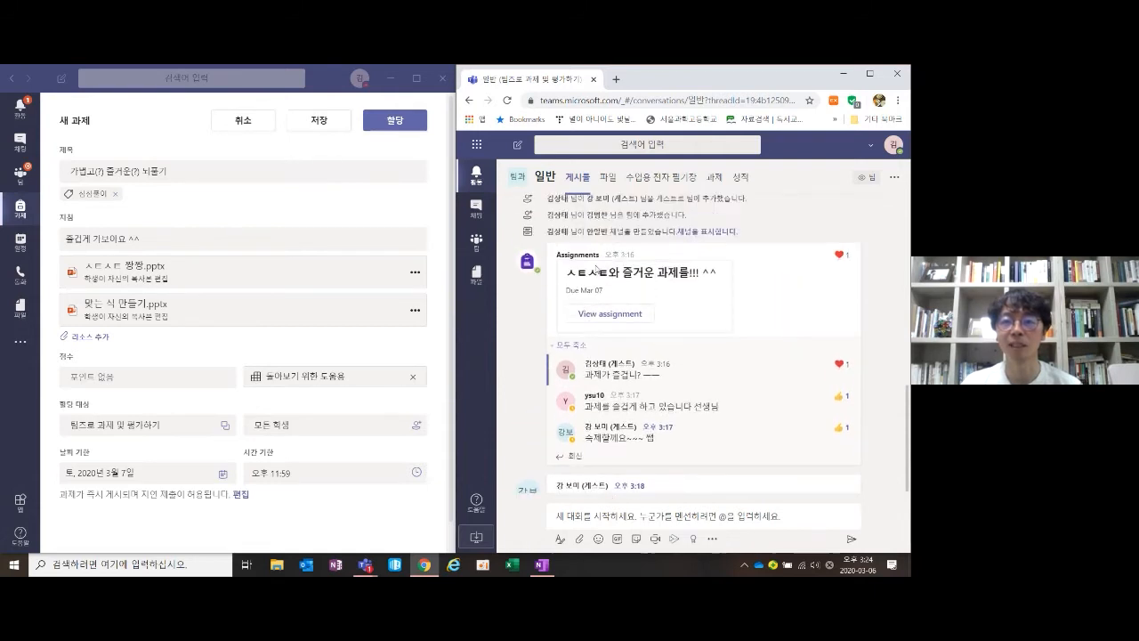
pyautogui.scroll(-1, 576, 462)
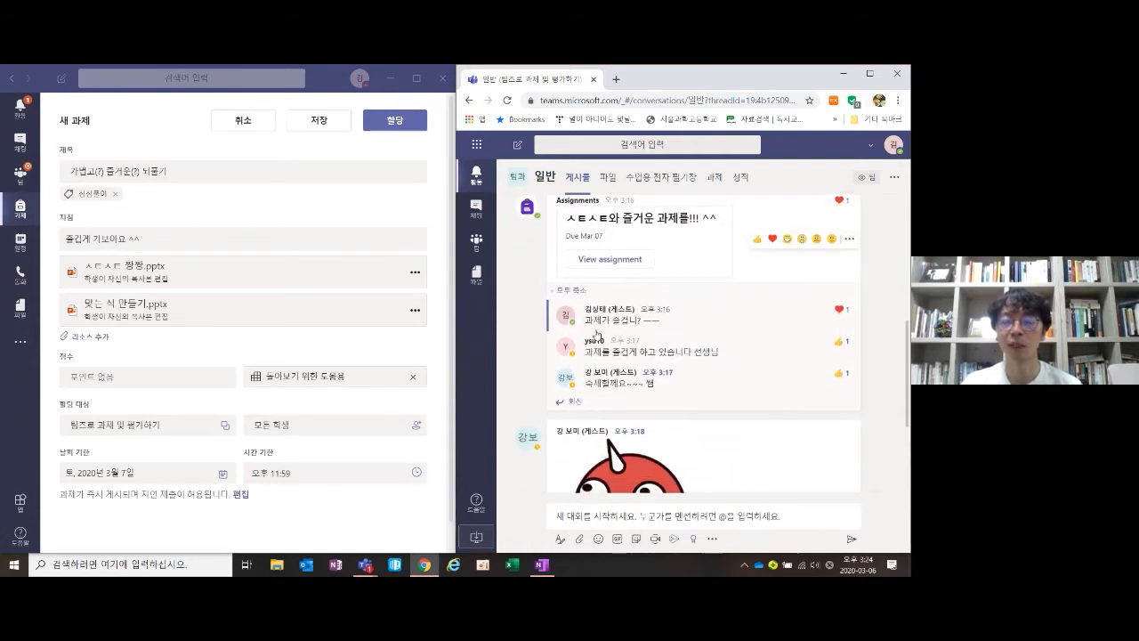
pyautogui.click(579, 518)
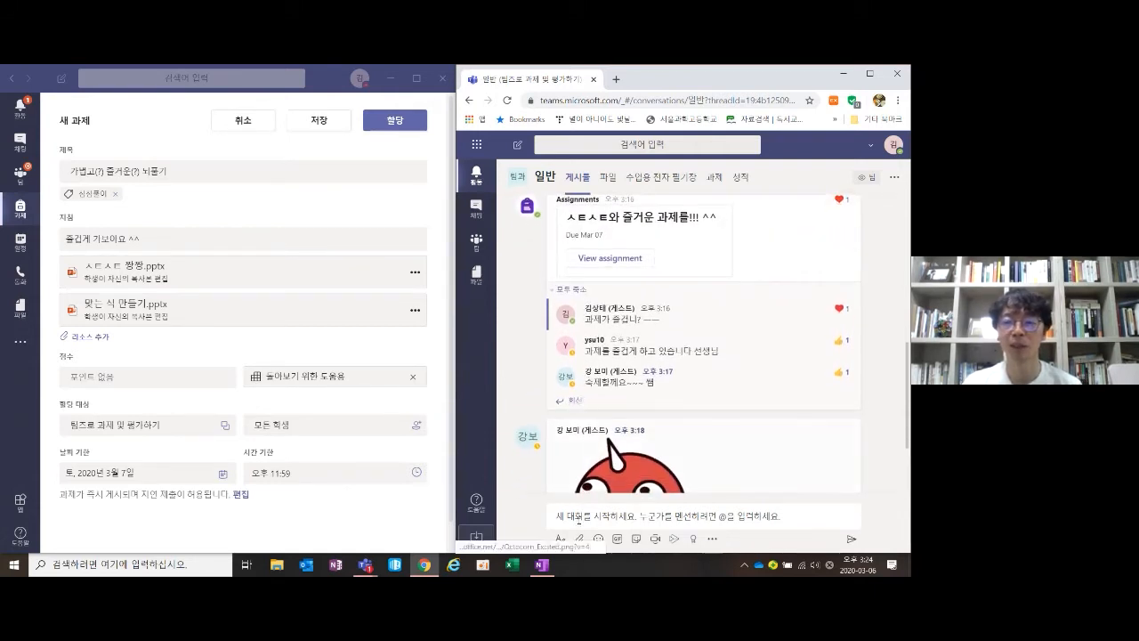
pyautogui.scroll(-2, 625, 406)
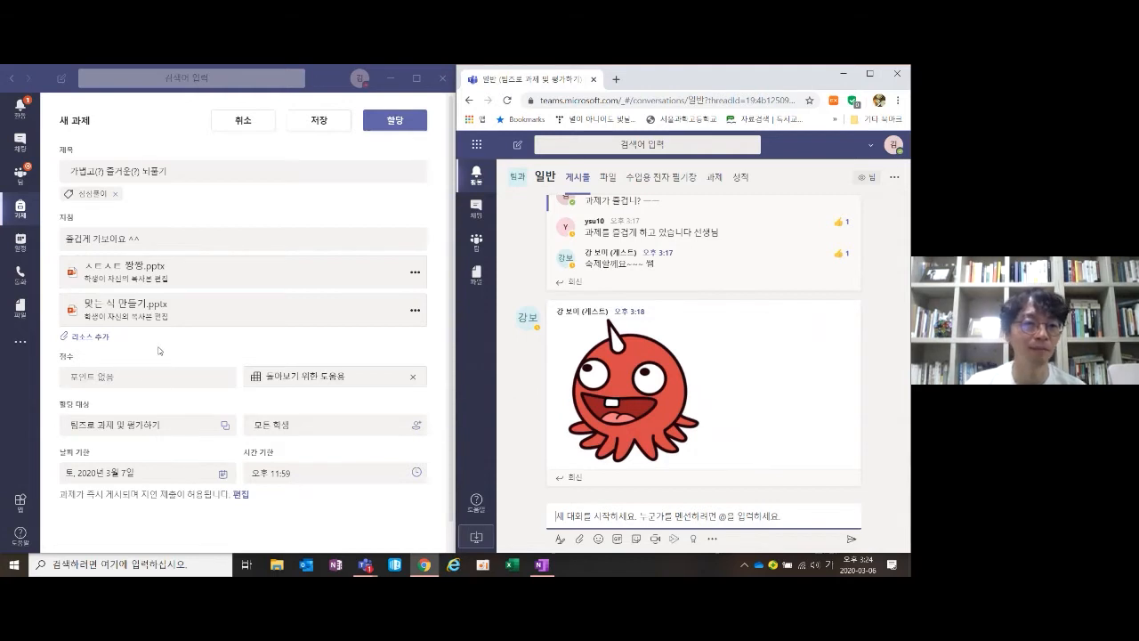
pyautogui.click(159, 352)
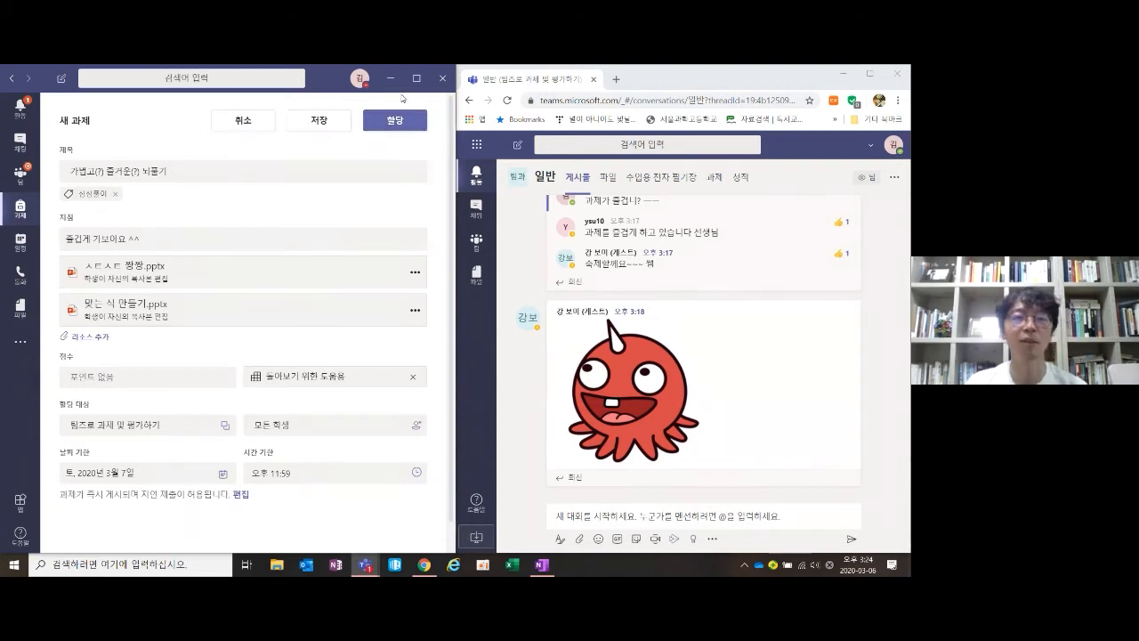
# - Assign the brainteaser to the class and open the Assignments tab as the student
pyautogui.click(395, 123)
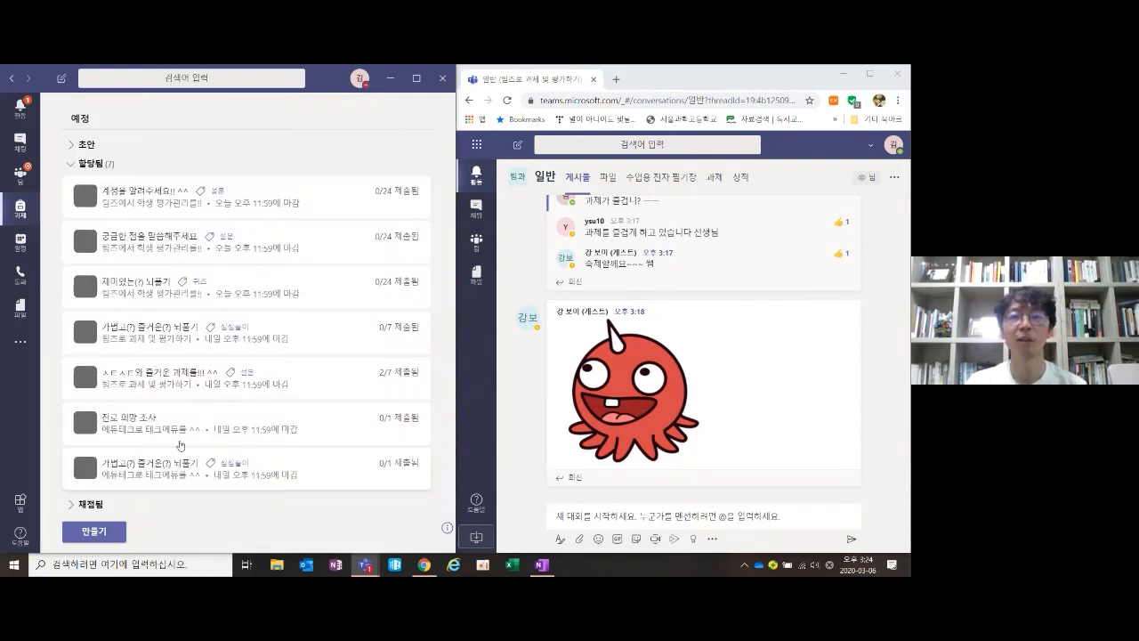
pyautogui.moveTo(481, 270)
pyautogui.click(714, 178)
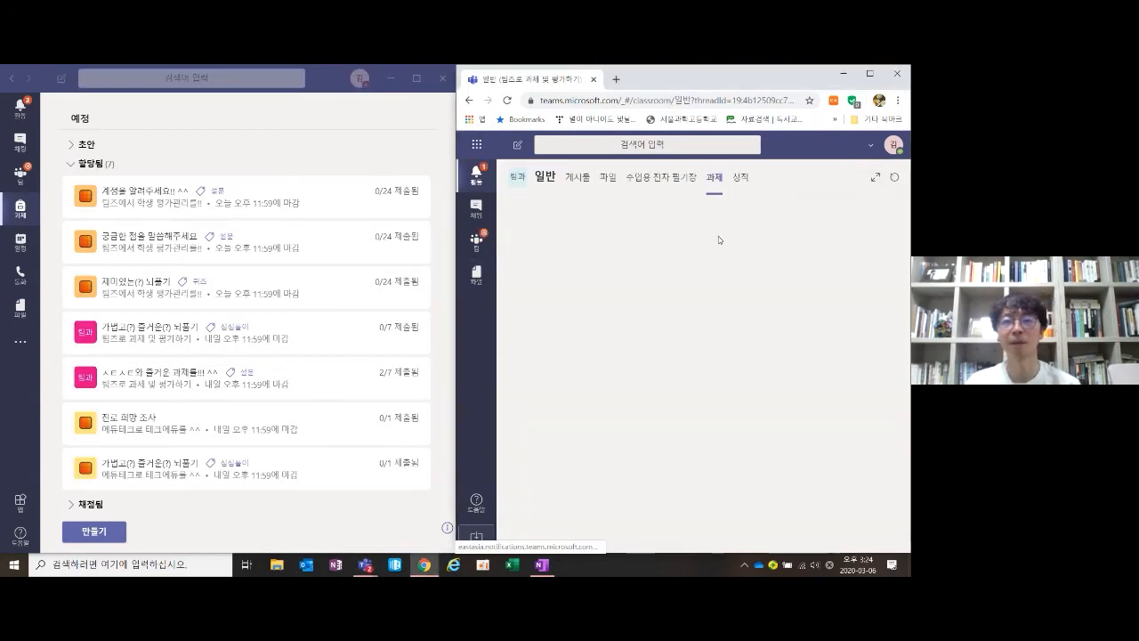
# - Open 가볍고(?) 즐거운(?) 뇌풀기 as the student and turn it in
pyautogui.moveTo(478, 175)
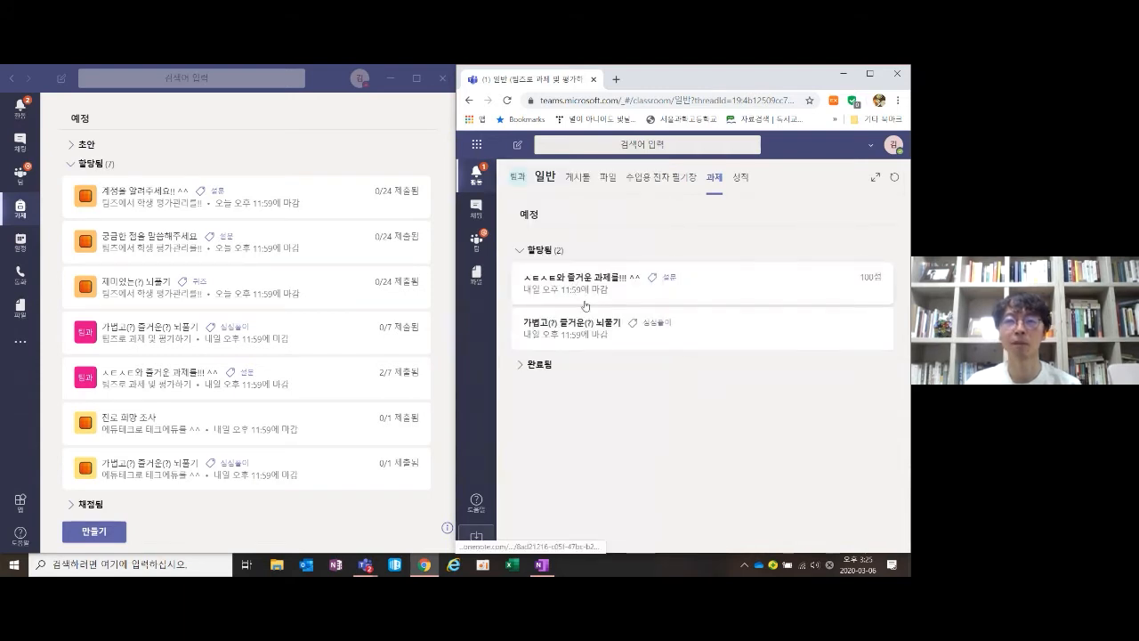
pyautogui.click(583, 326)
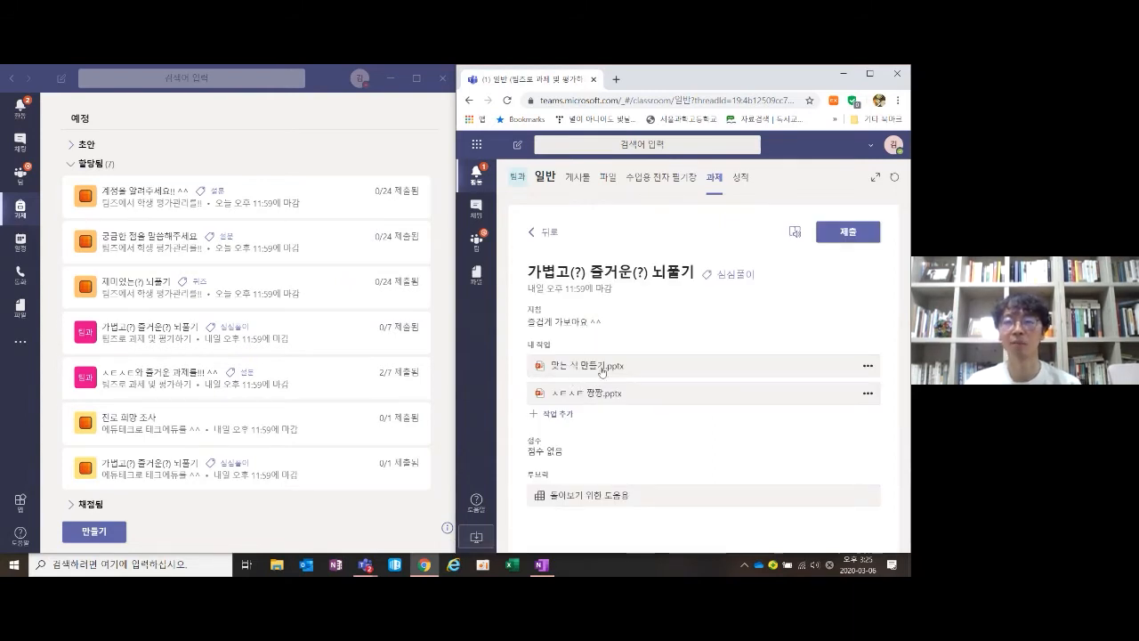
pyautogui.click(850, 234)
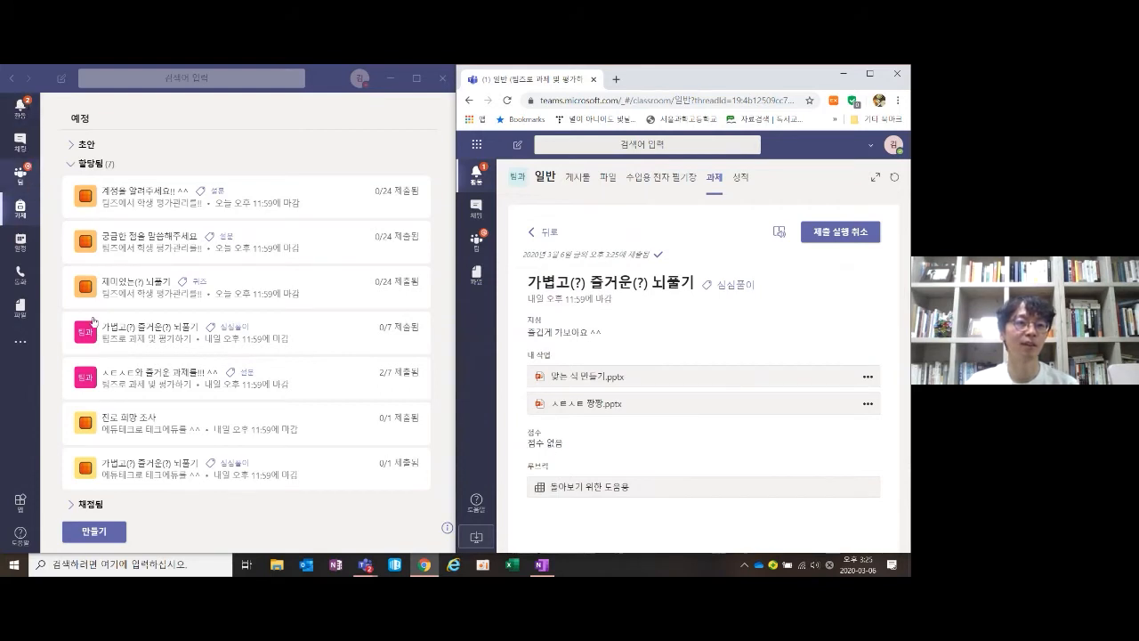
# - Go to the 일반 channel's Assignments, showing 가볍고(?) 즐거운(?) 뇌풀기 at 1/7 submitted
pyautogui.click(166, 478)
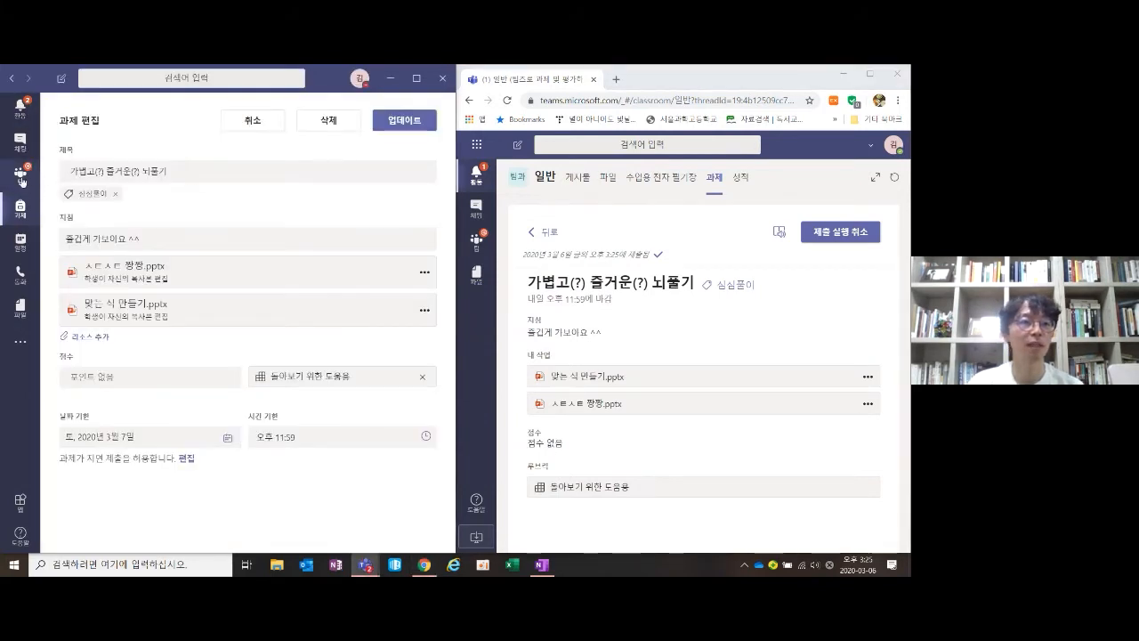
pyautogui.click(21, 176)
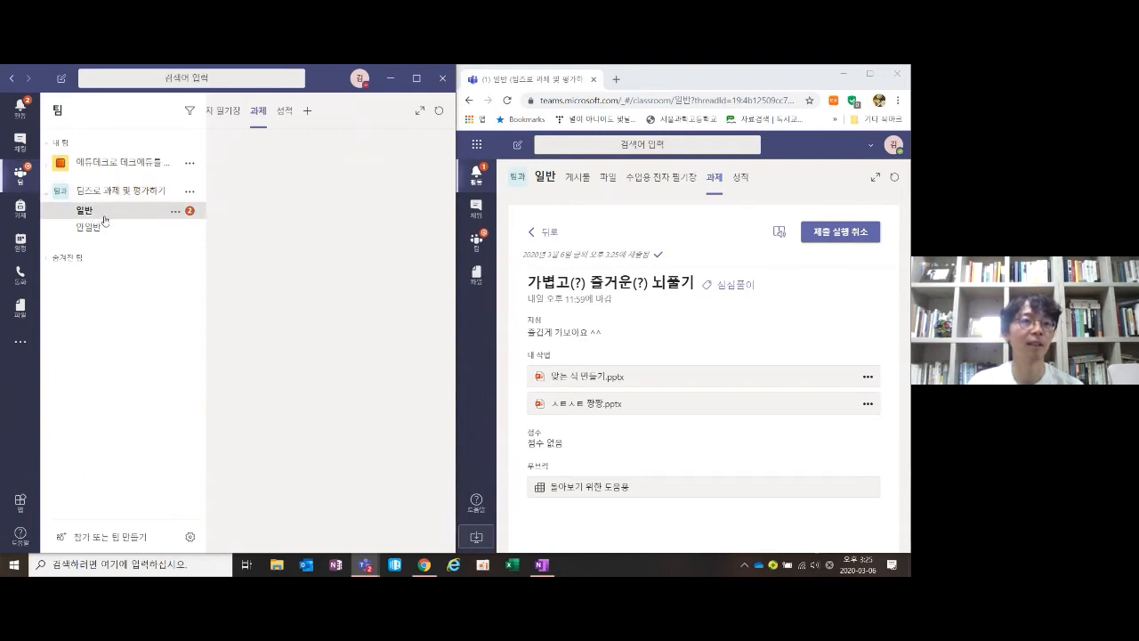
pyautogui.click(259, 119)
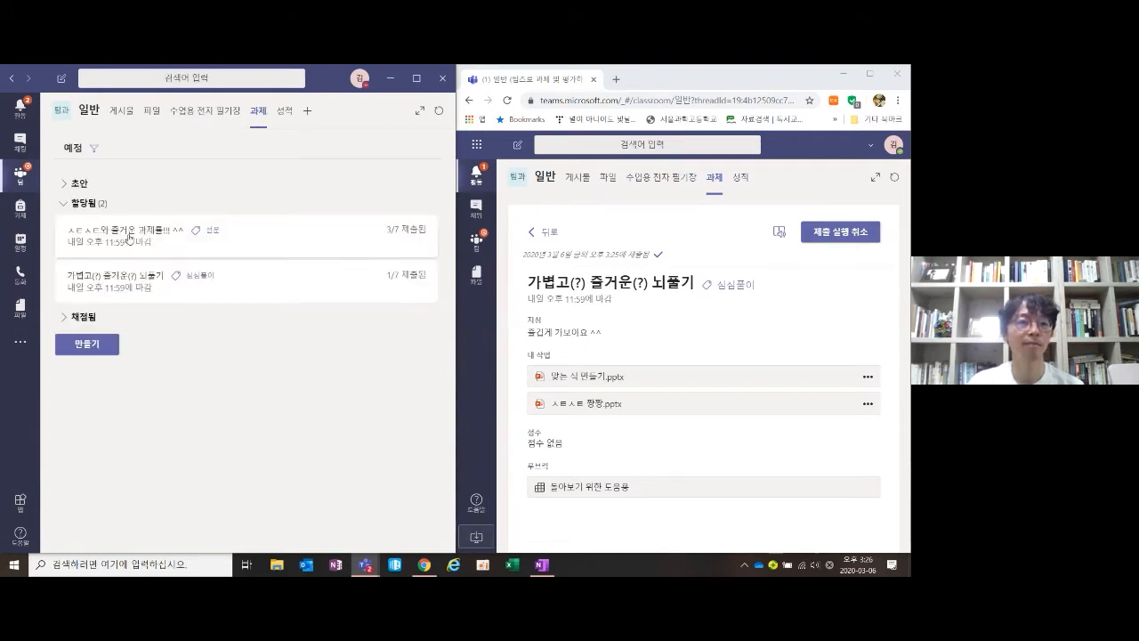
# - Open the brainteaser assignment's grading view and the single turned-in student submission of 맞는 식 만들기.pptx
pyautogui.click(120, 283)
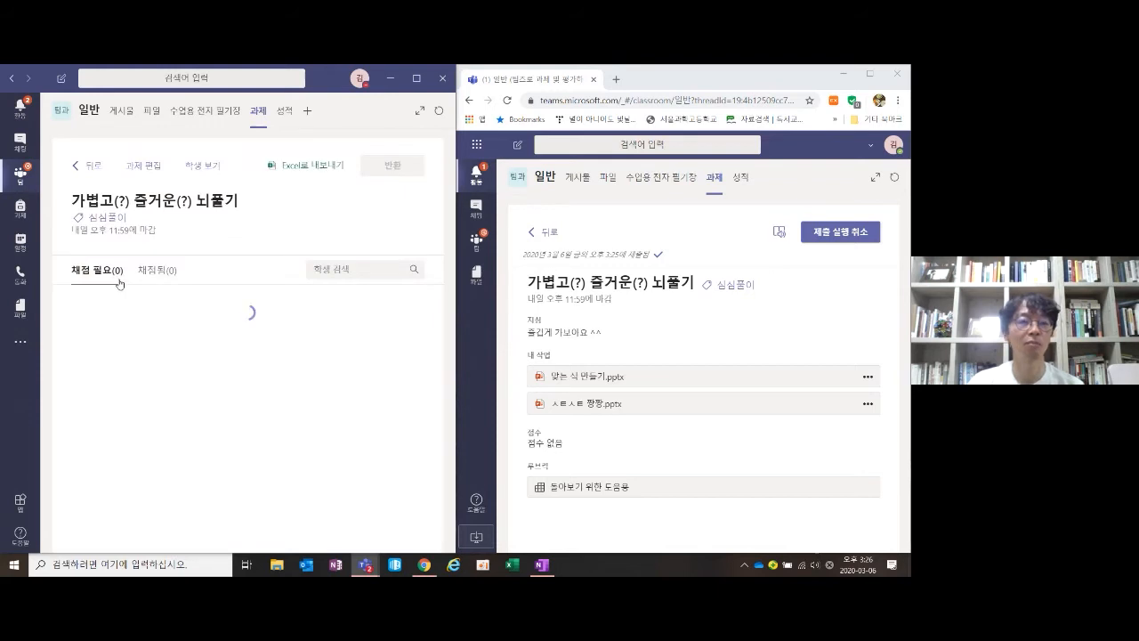
pyautogui.click(77, 164)
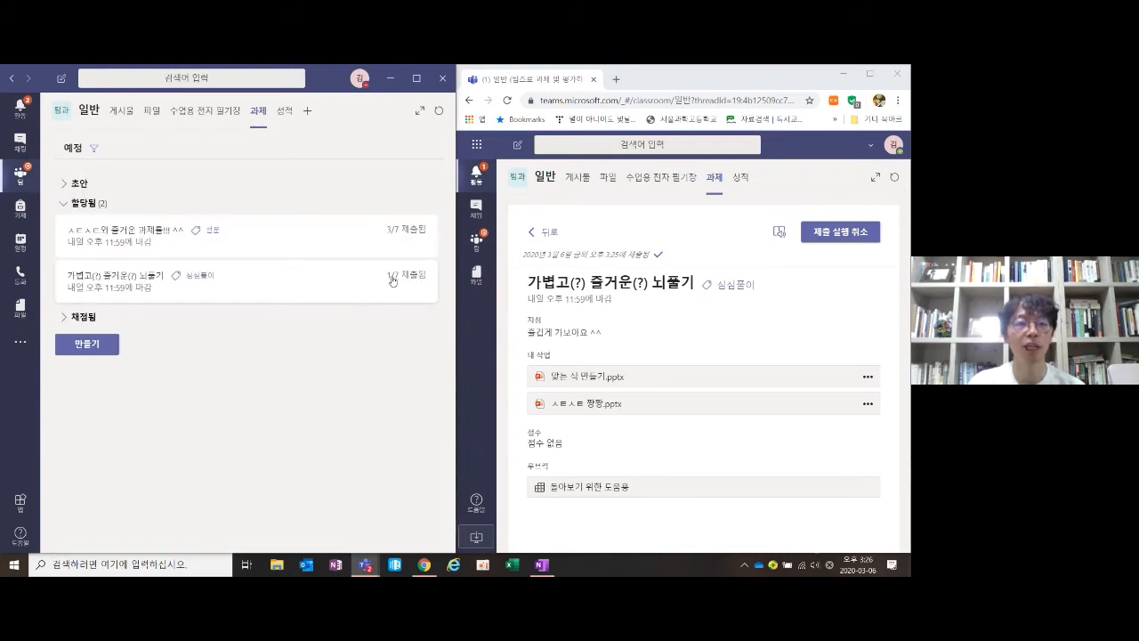
pyautogui.click(110, 280)
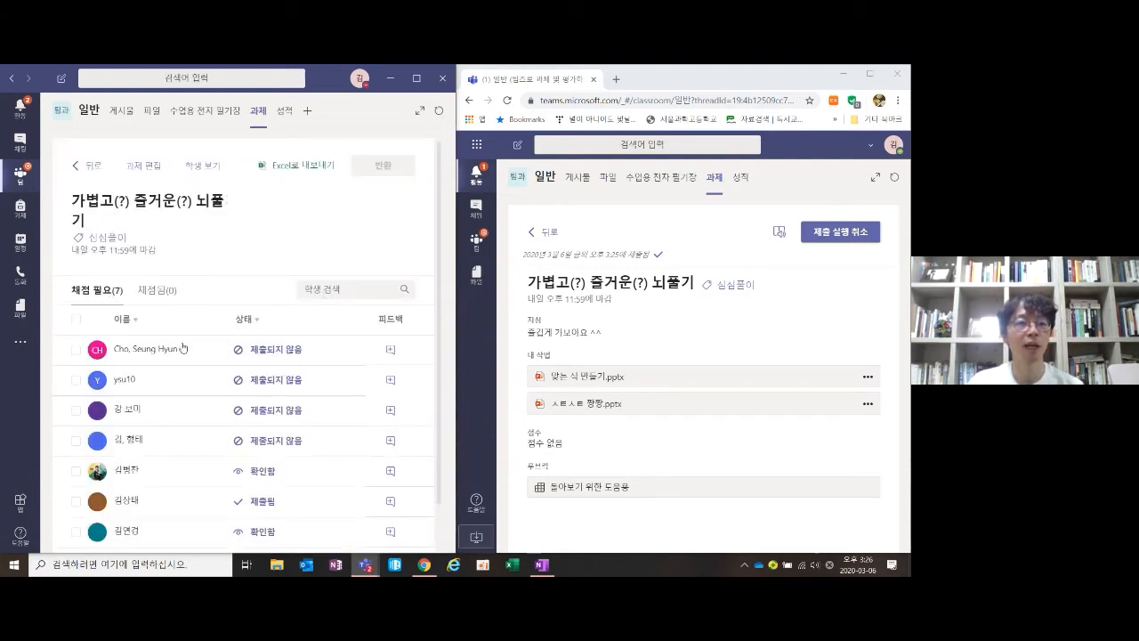
pyautogui.scroll(-1, 183, 347)
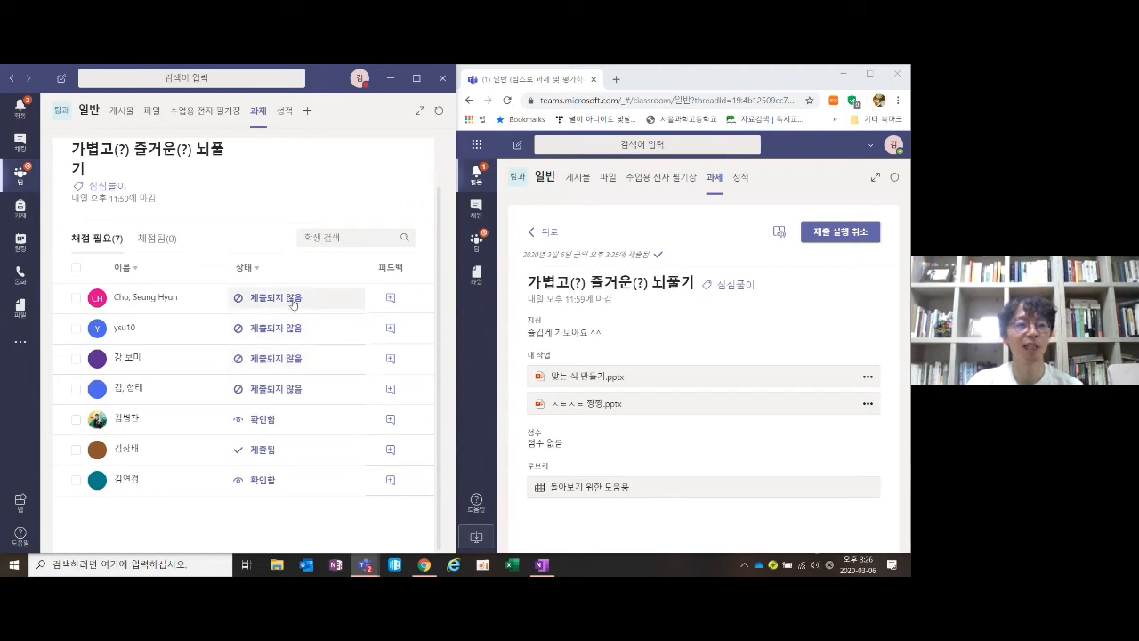
pyautogui.click(259, 451)
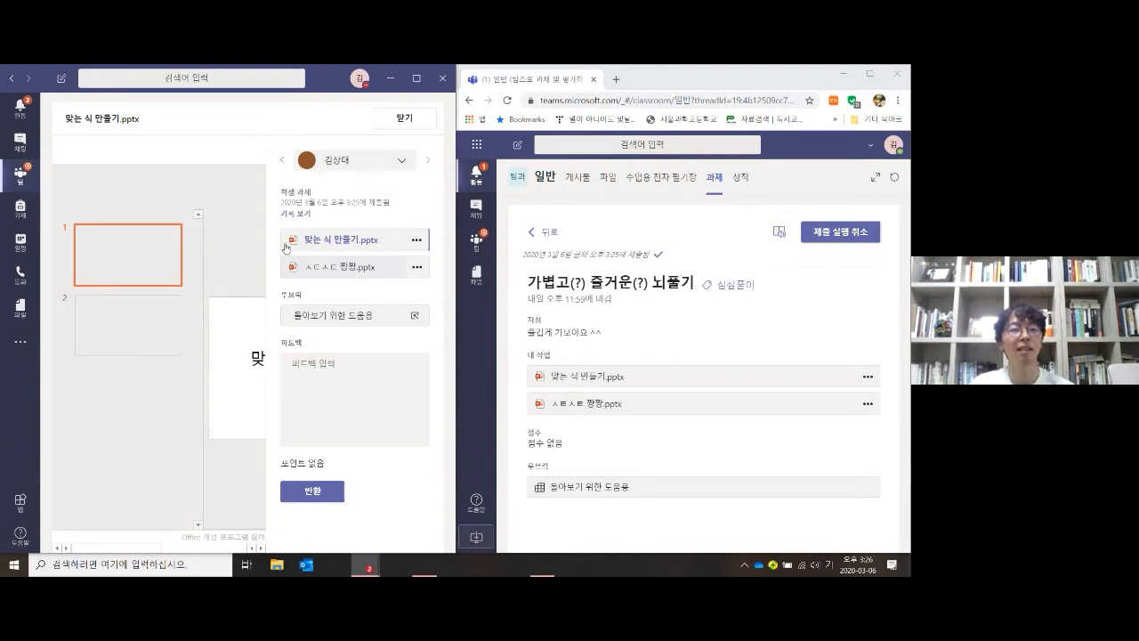
# - Flip between slides 1 and 2 of the submitted presentation
pyautogui.click(133, 330)
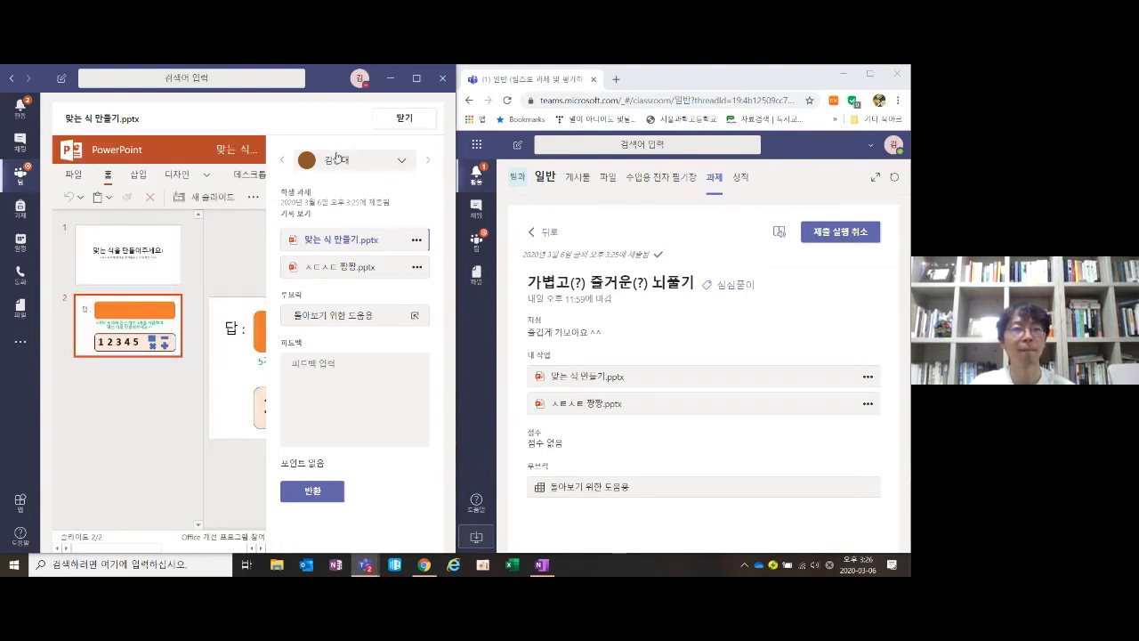
pyautogui.click(148, 267)
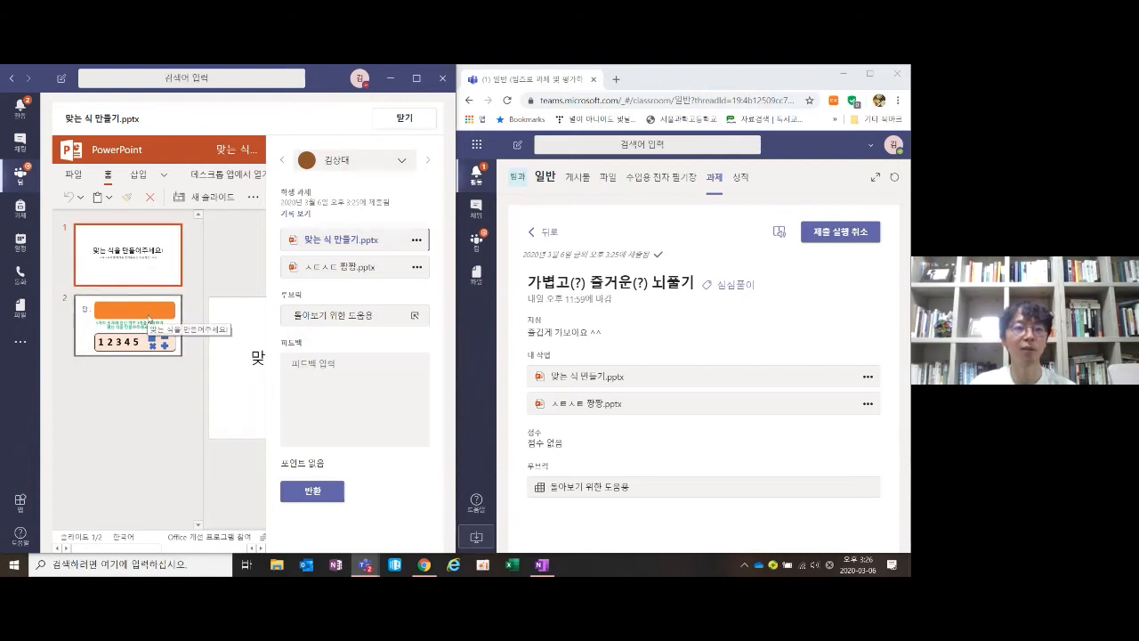
pyautogui.click(150, 320)
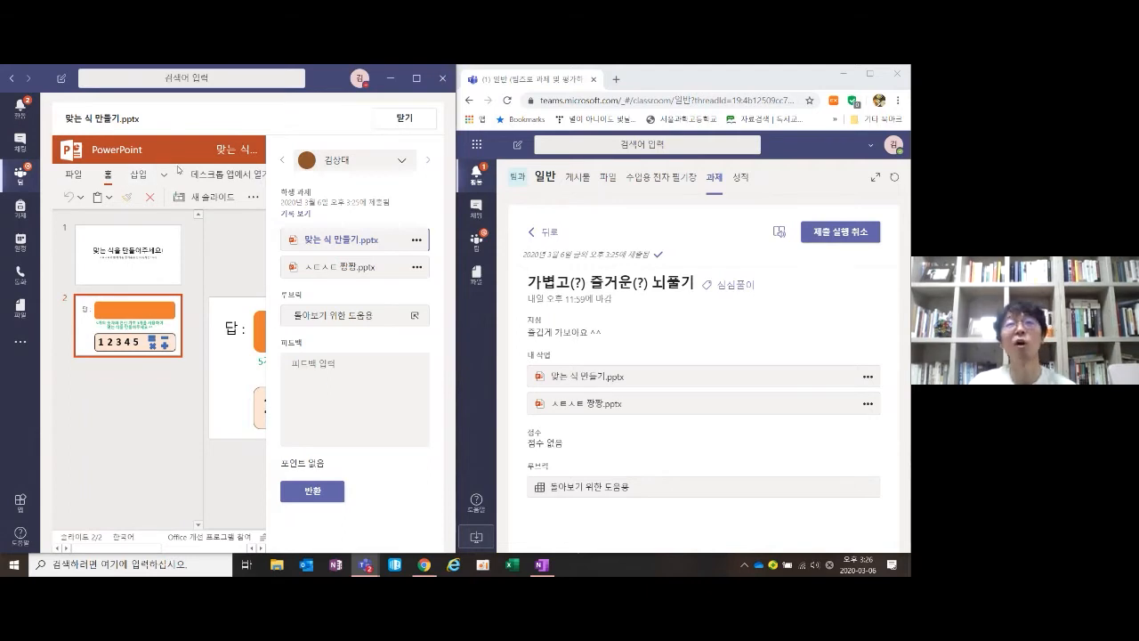
# - Step through the other students' work with the student picker and next arrow, then close the review
pyautogui.click(403, 162)
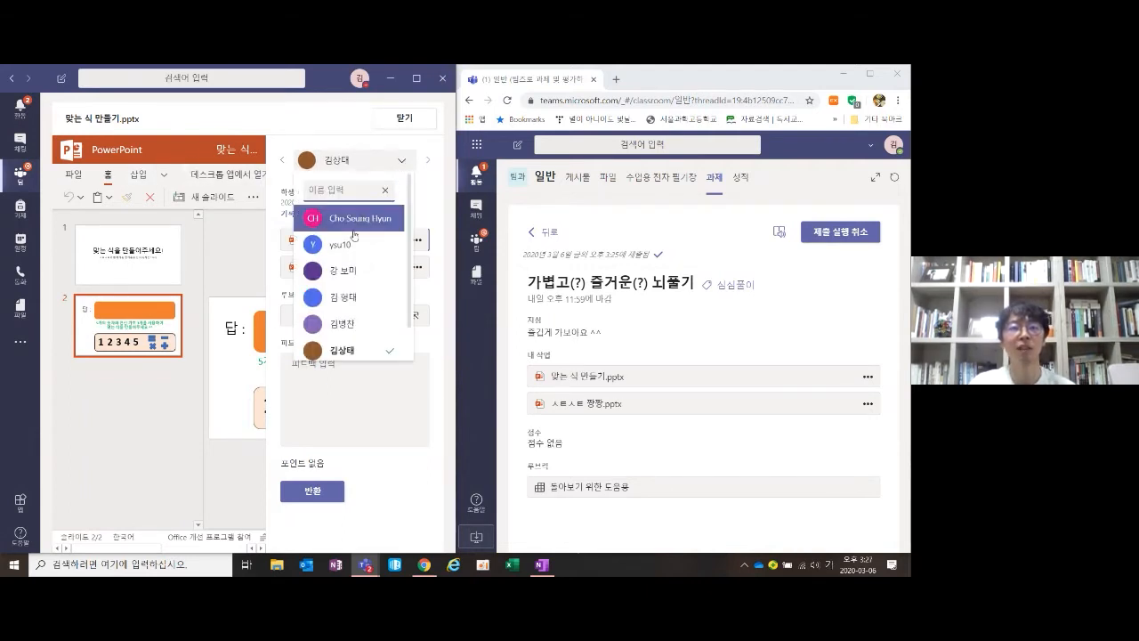
pyautogui.click(433, 188)
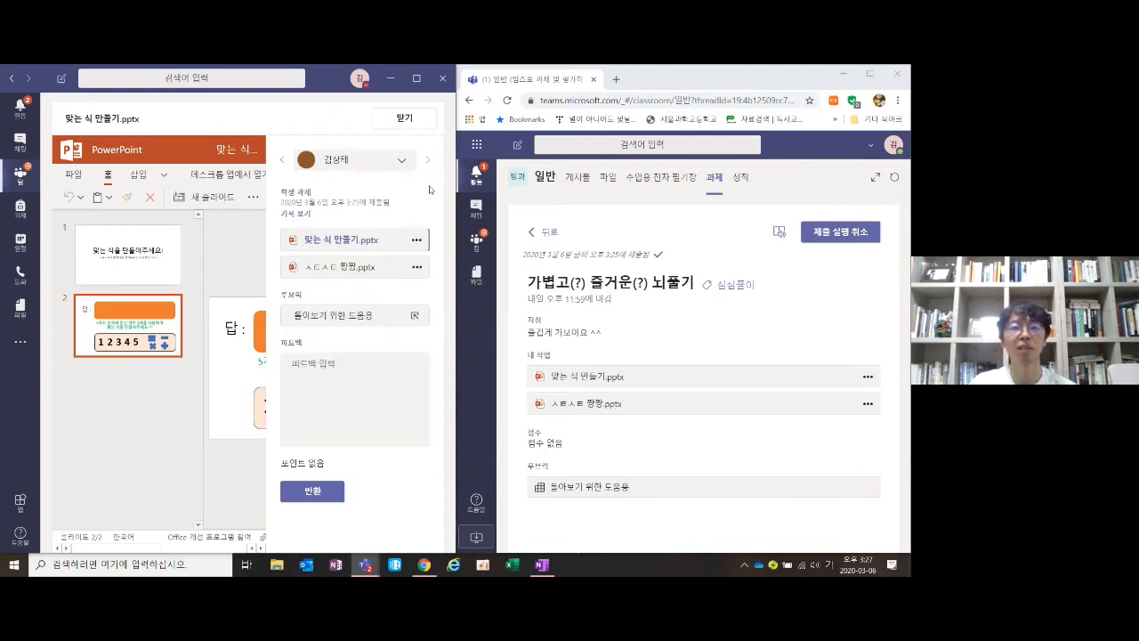
pyautogui.click(428, 166)
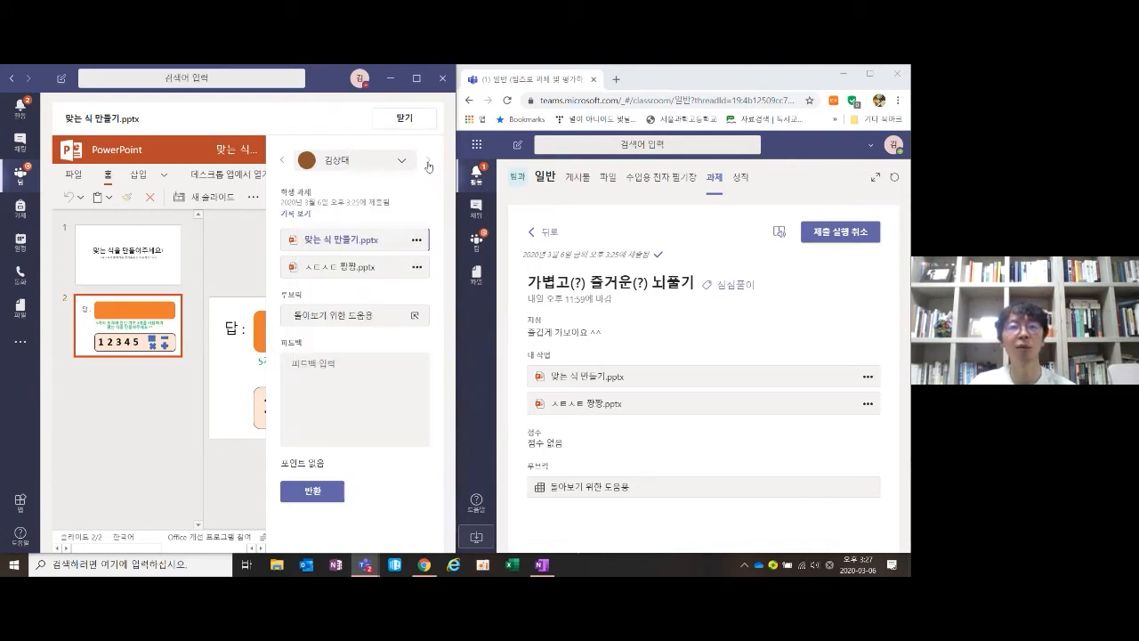
pyautogui.click(428, 165)
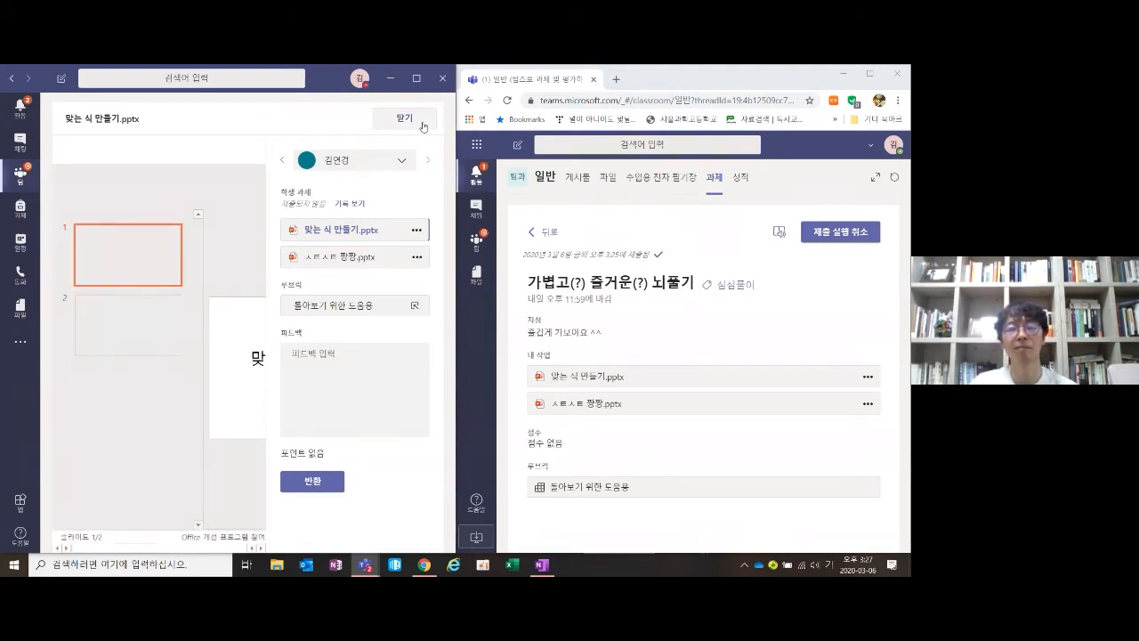
pyautogui.click(423, 126)
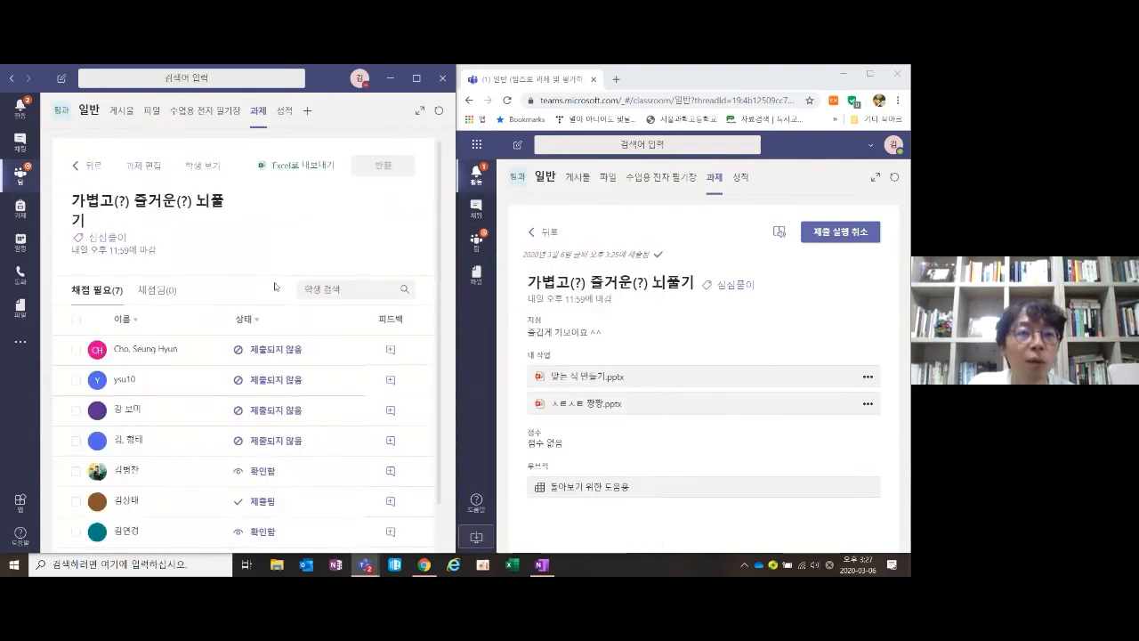
# - Open the student's 맞는 식 만들기.pptx from My work in Chrome, then update the teacher's grading list
pyautogui.scroll(-2, 241, 430)
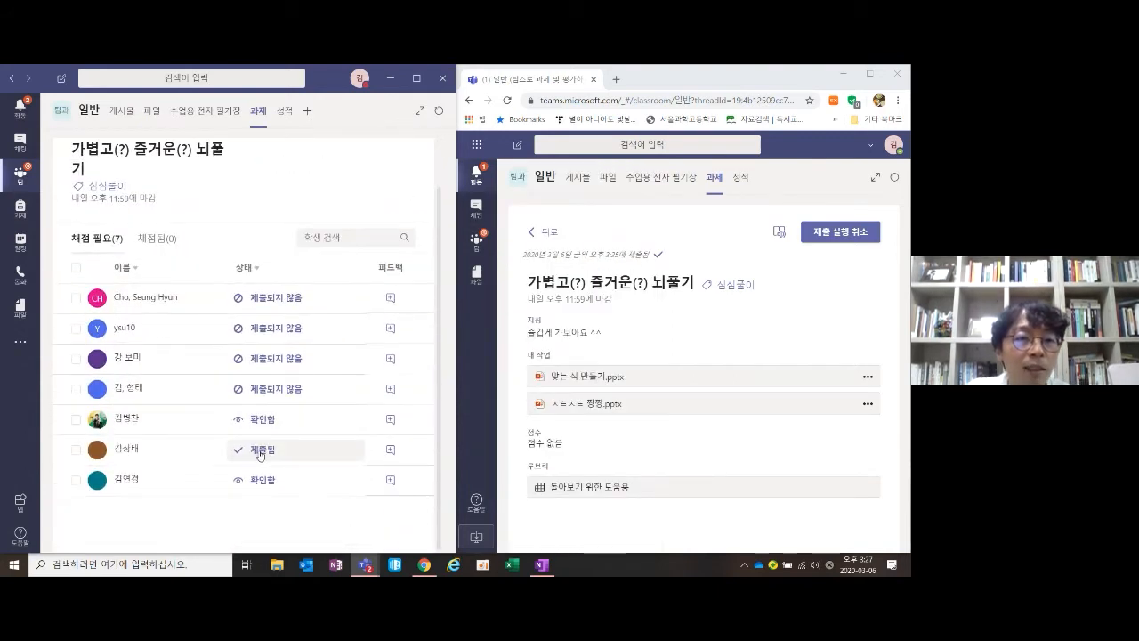
pyautogui.click(260, 452)
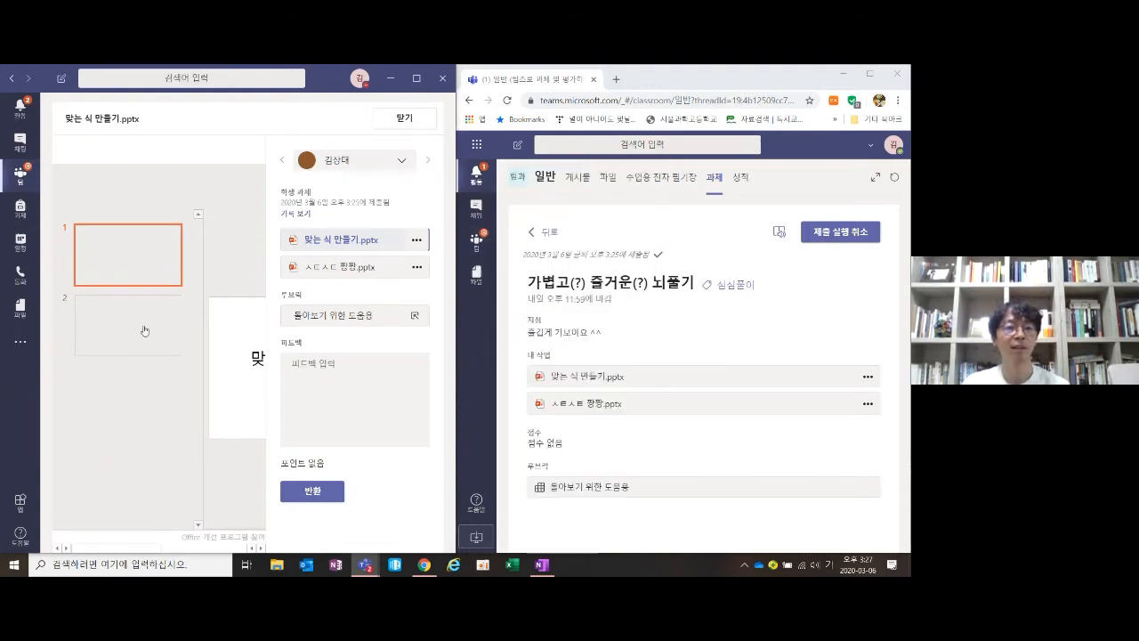
pyautogui.click(820, 295)
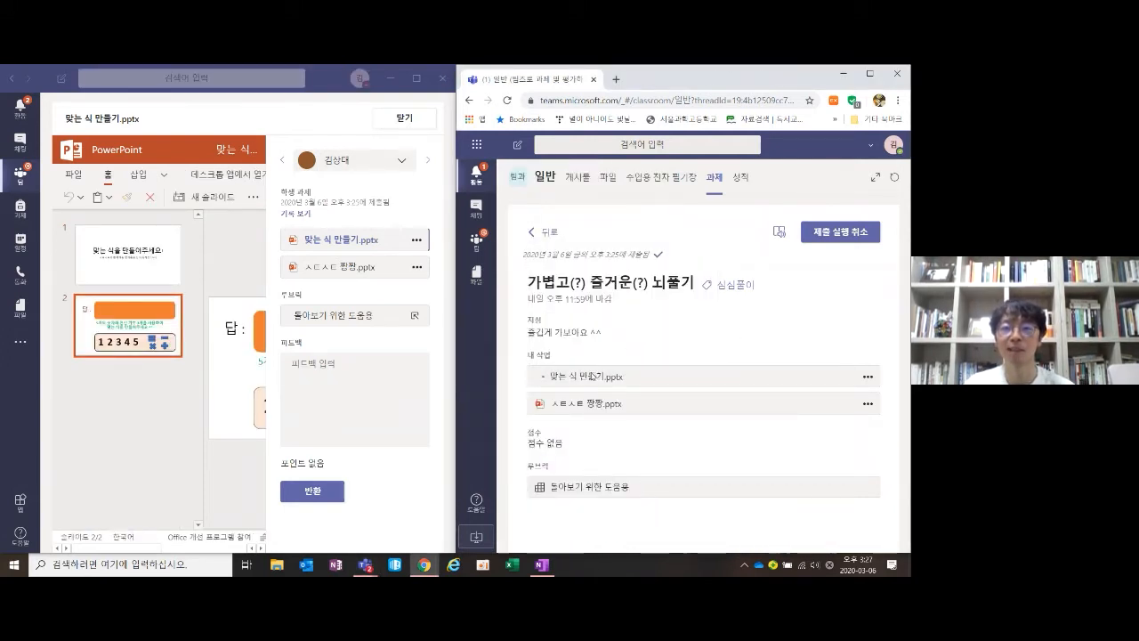
pyautogui.click(587, 378)
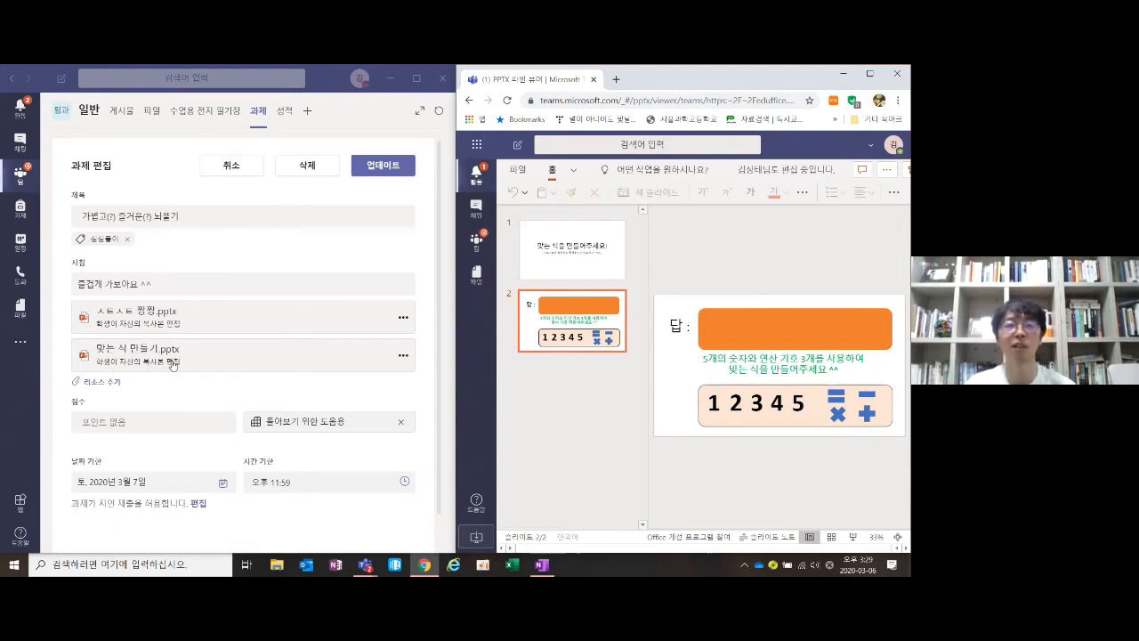
pyautogui.click(369, 171)
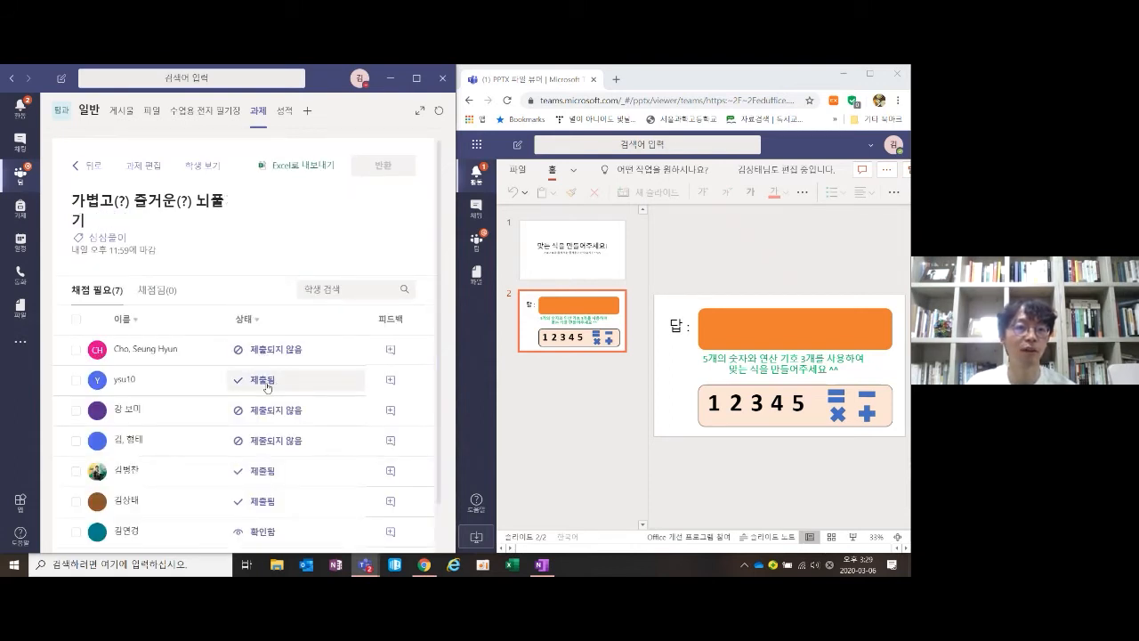
# - Open the newly turned-in student's work and load their 맞는 식 만들기.pptx for review
pyautogui.click(266, 387)
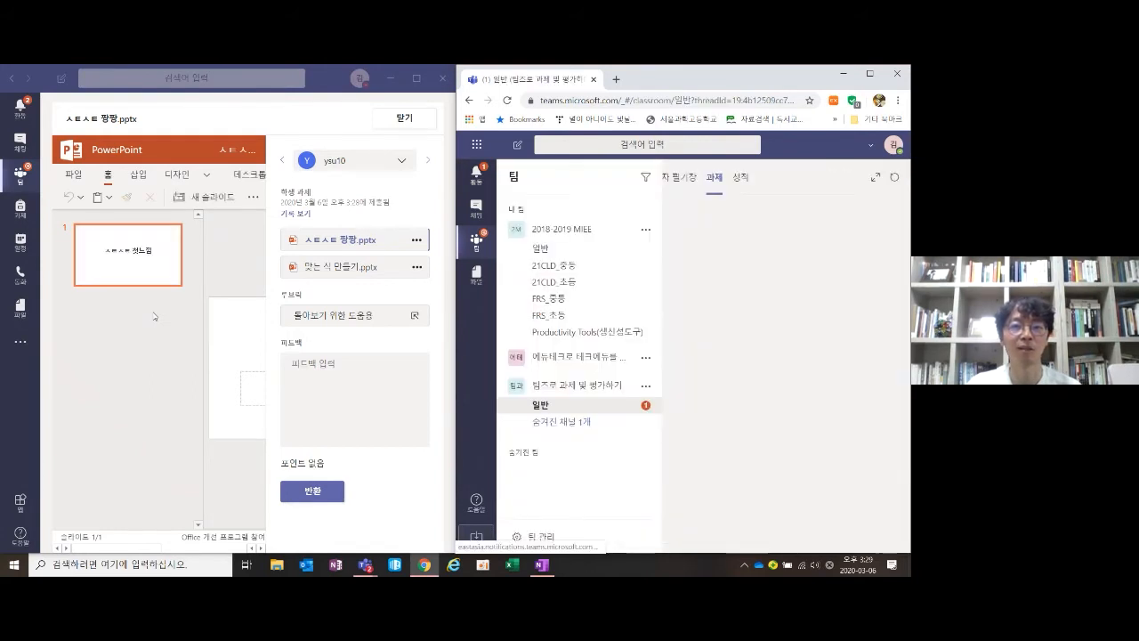
pyautogui.click(235, 348)
pyautogui.click(409, 125)
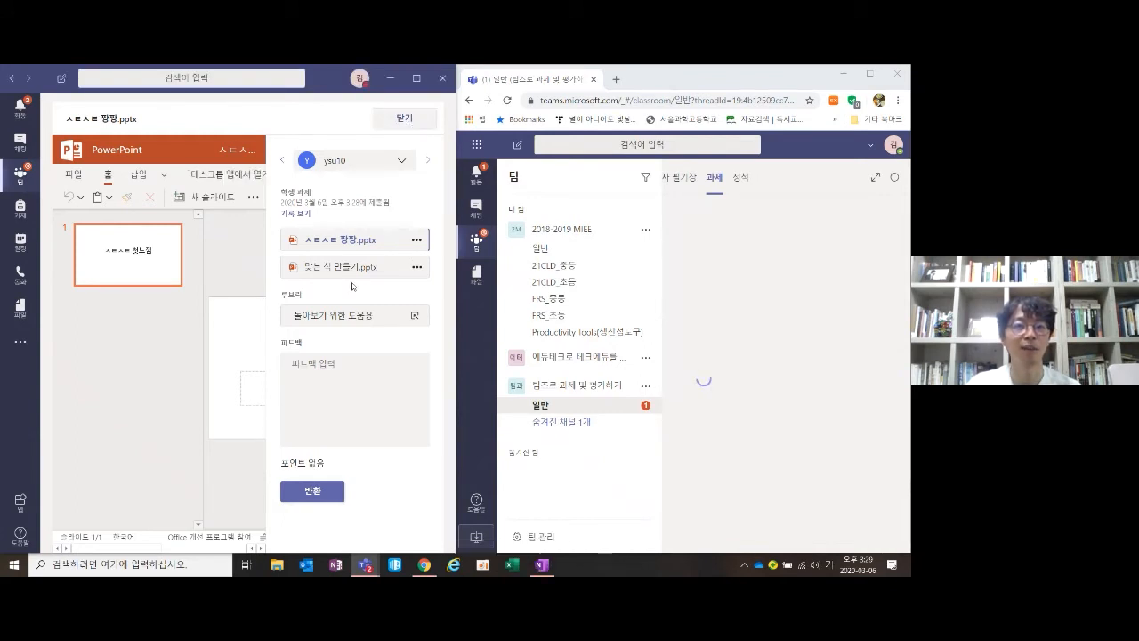
pyautogui.click(343, 267)
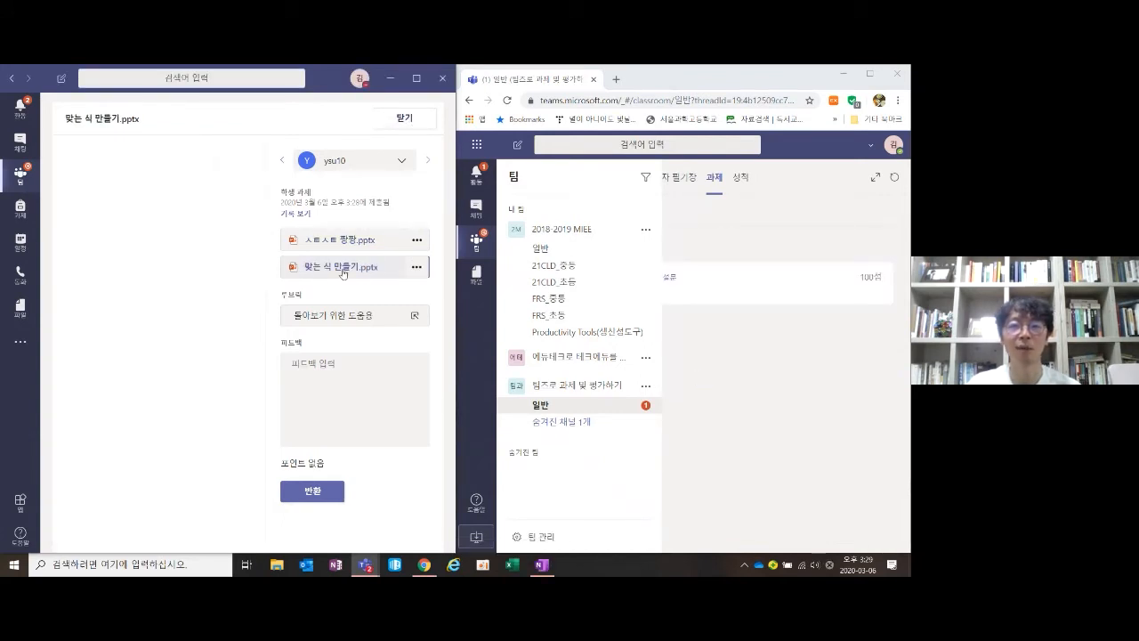
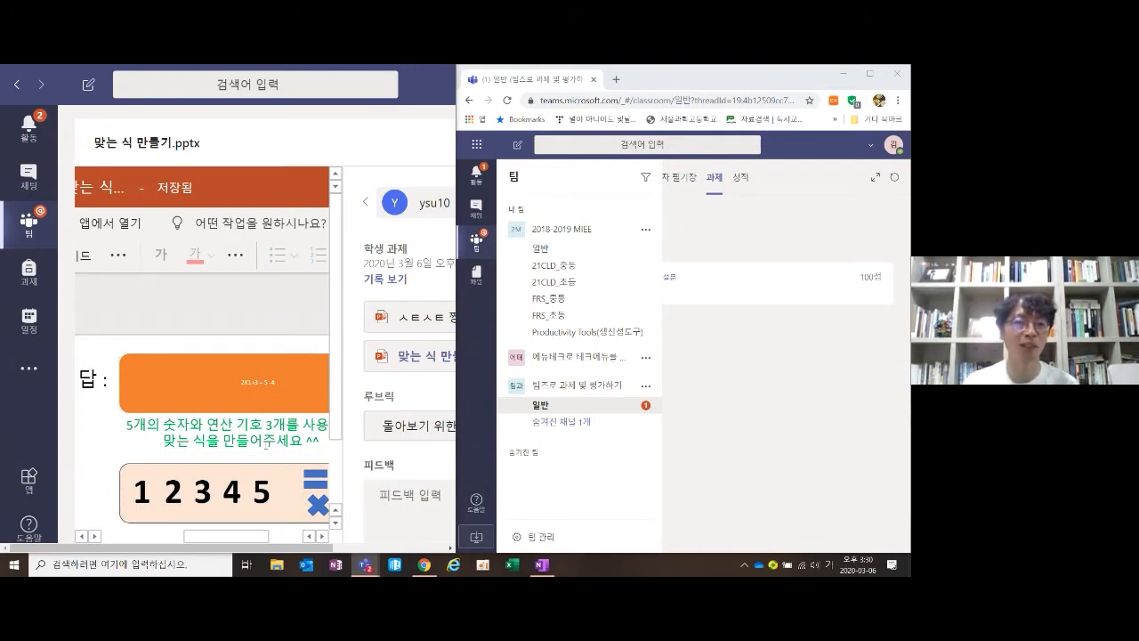
# - Zoom the grading view out from 120% to 100% so the slide and feedback panel fit
pyautogui.moveTo(236, 539)
pyautogui.mouseDown()
pyautogui.moveTo(251, 538)
pyautogui.moveTo(243, 534)
pyautogui.mouseUp()
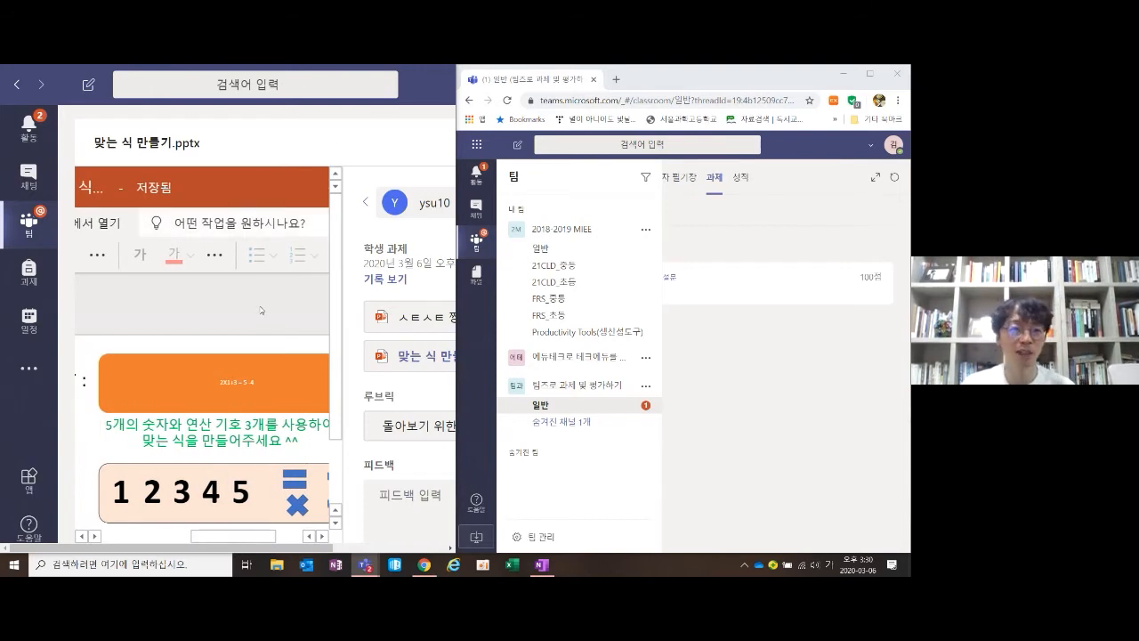
pyautogui.hotkey('ctrl', '-')
pyautogui.hotkey('ctrl', '-')
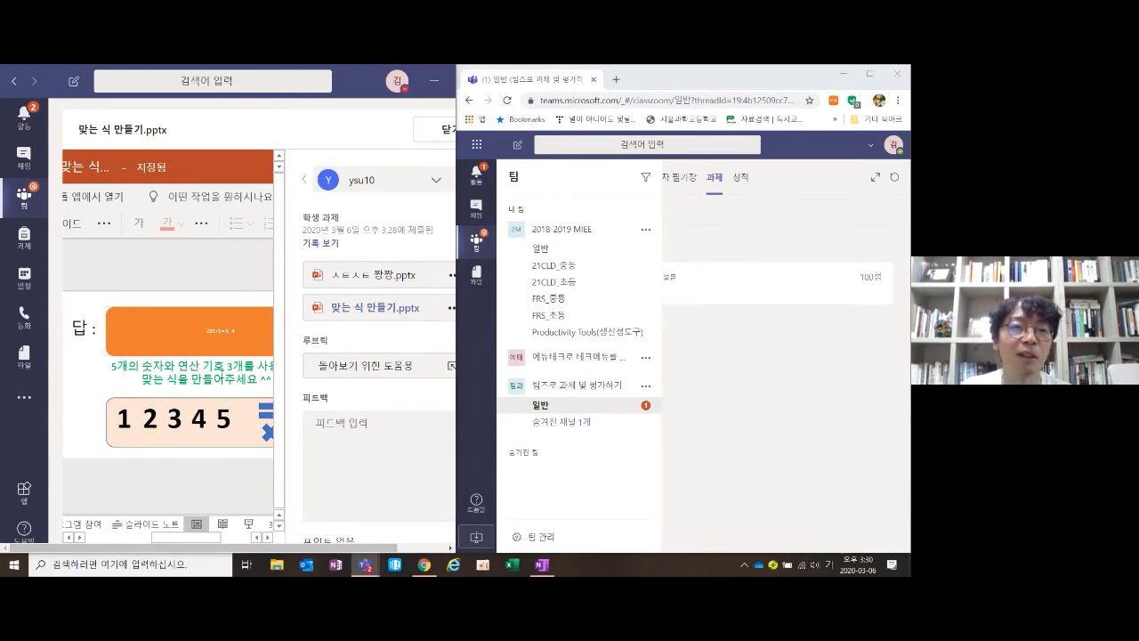
pyautogui.hotkey('ctrl', '-')
pyautogui.hotkey('ctrl', '-')
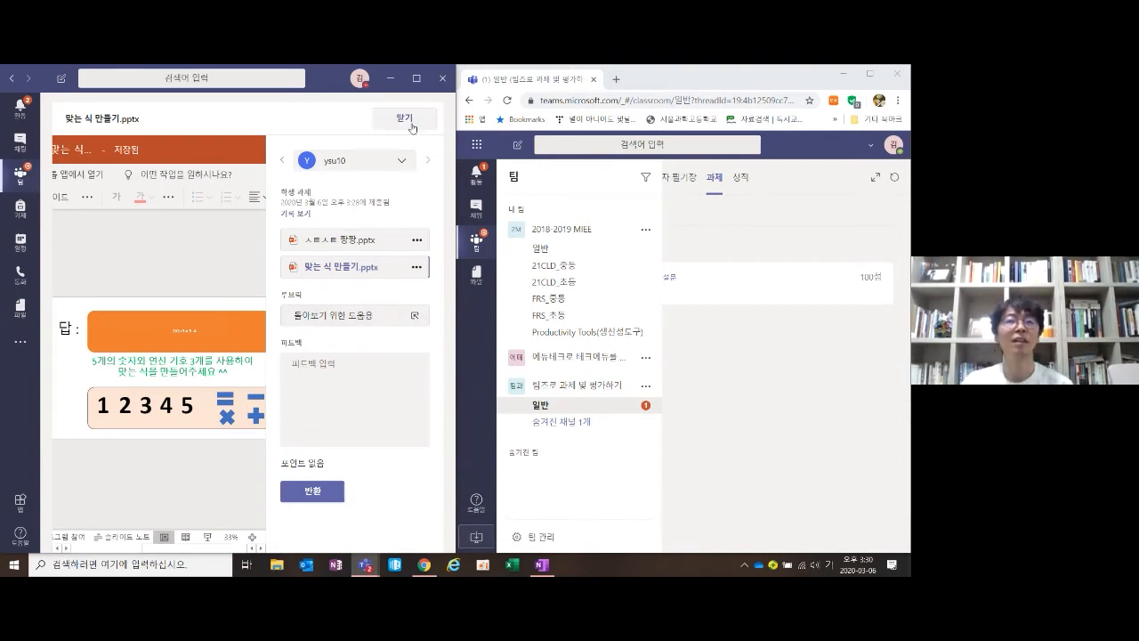
# - Write feedback thanking the student for the quick, creative answer, then return the submission
pyautogui.click(340, 365)
pyautogui.write('빠르ㄷ')
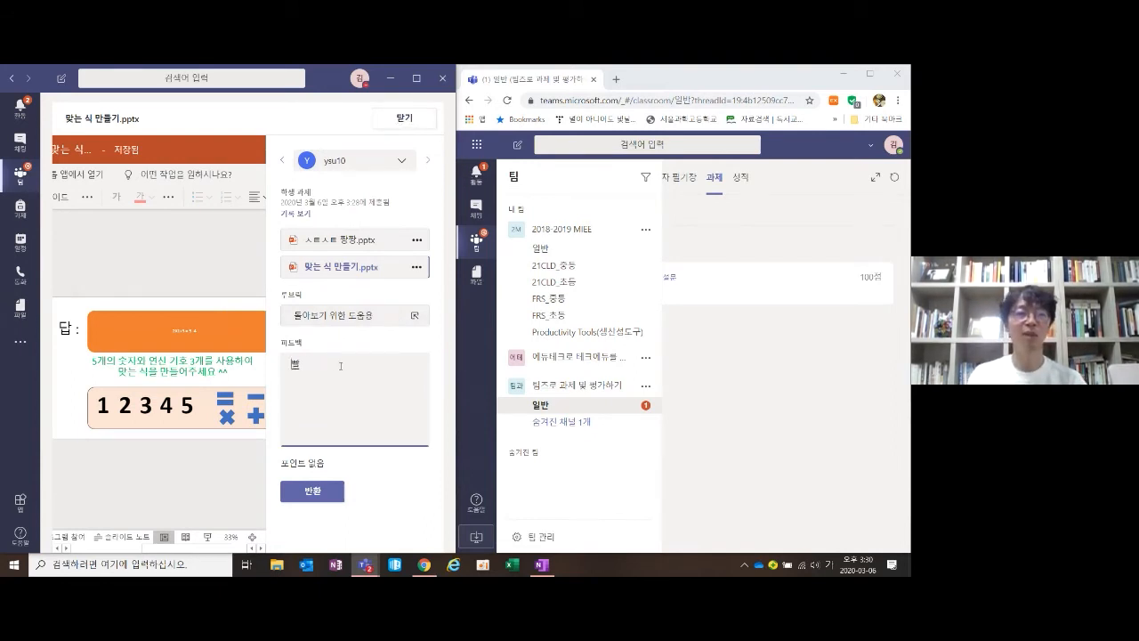
pyautogui.write(' 답변 고맙습니다')
pyautogui.write('. 창의적이에')
pyautogui.write('요!!! 세심으')
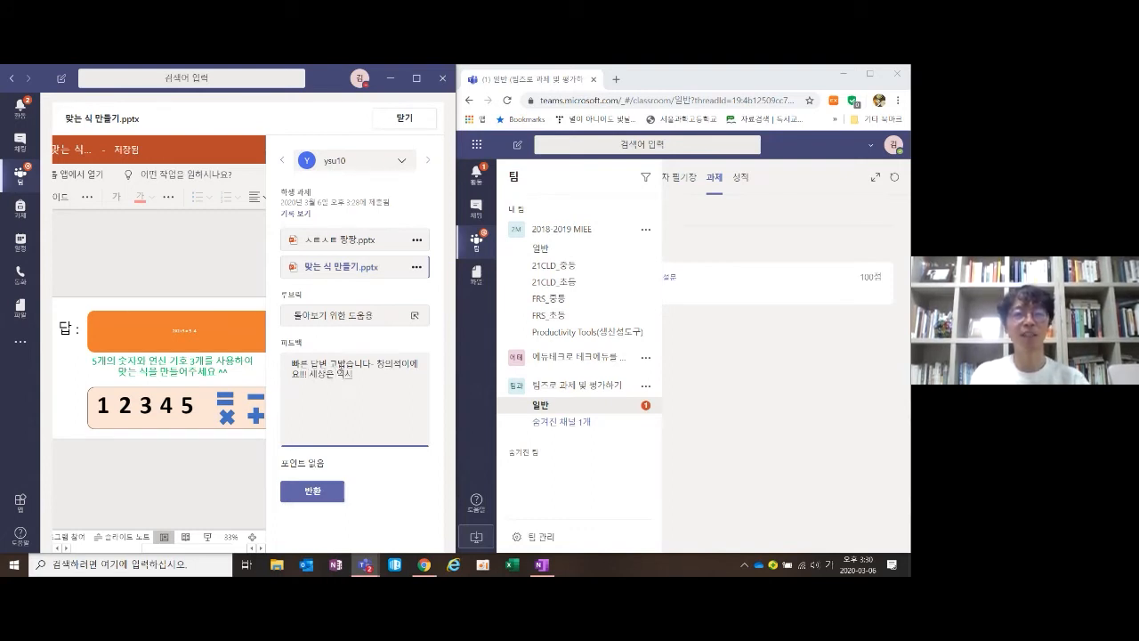
pyautogui.write(' 역시 숫자대로만')
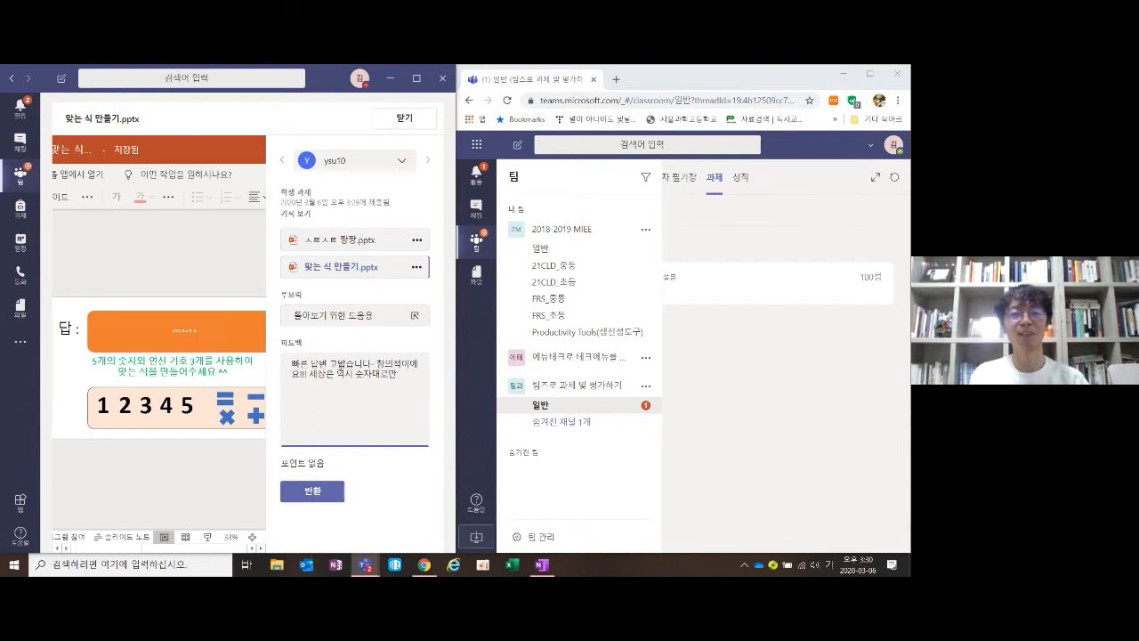
pyautogui.write(' 굴러되는 ㄱ')
pyautogui.write('건 아니죠 ^^')
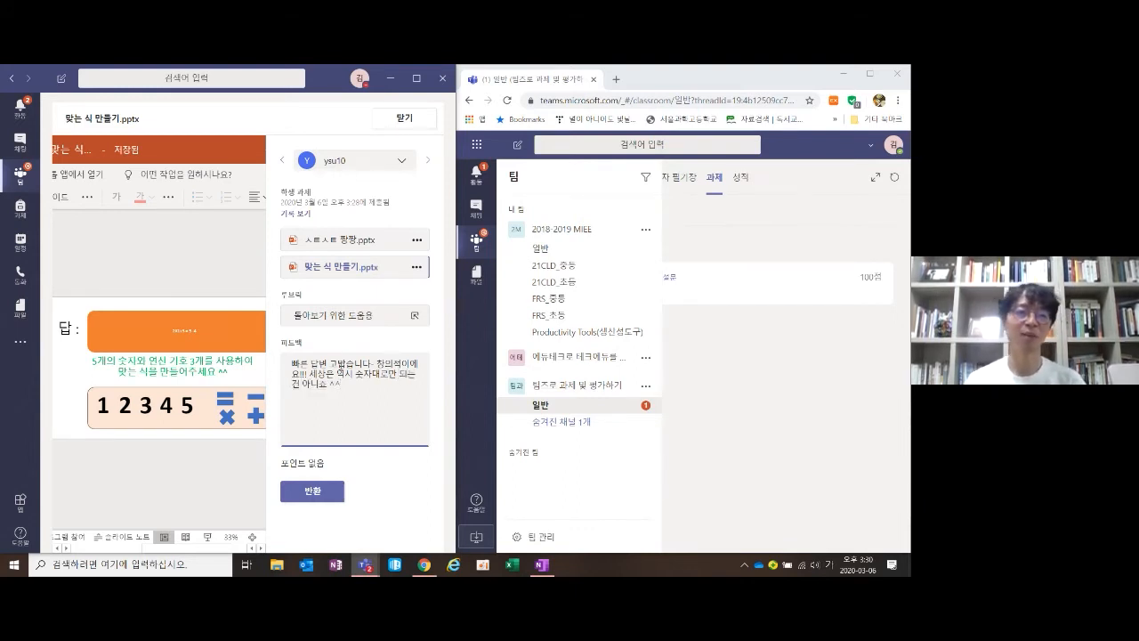
pyautogui.click(302, 497)
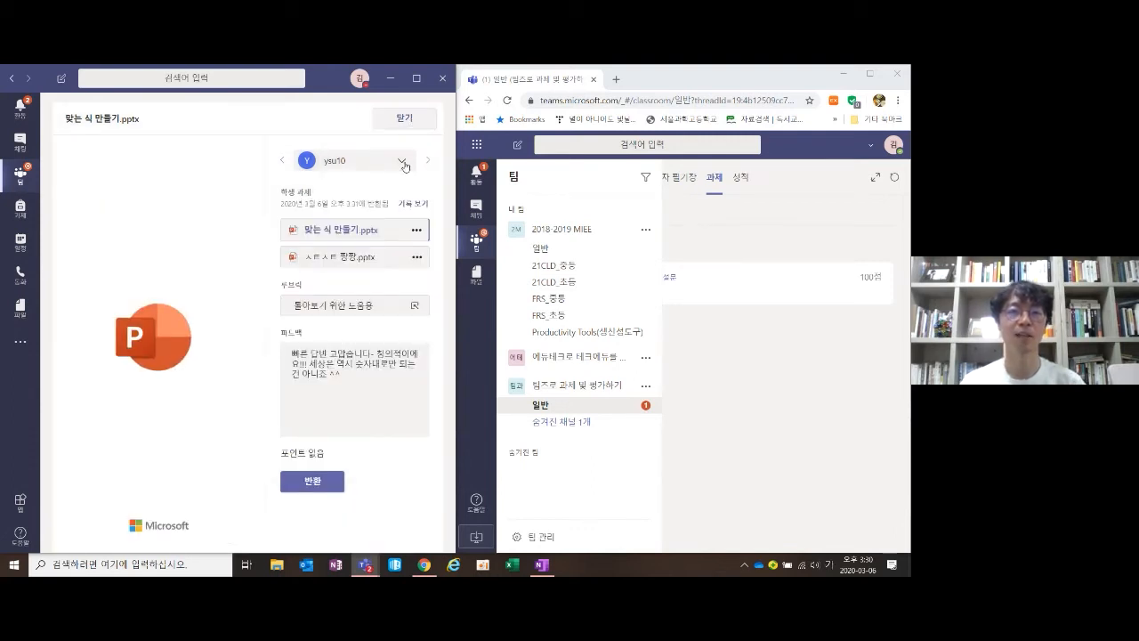
# - Switch to the next student and return their work with feedback '그냥 내냐 ㅡㅡ 숙제를 하기는'
pyautogui.click(402, 161)
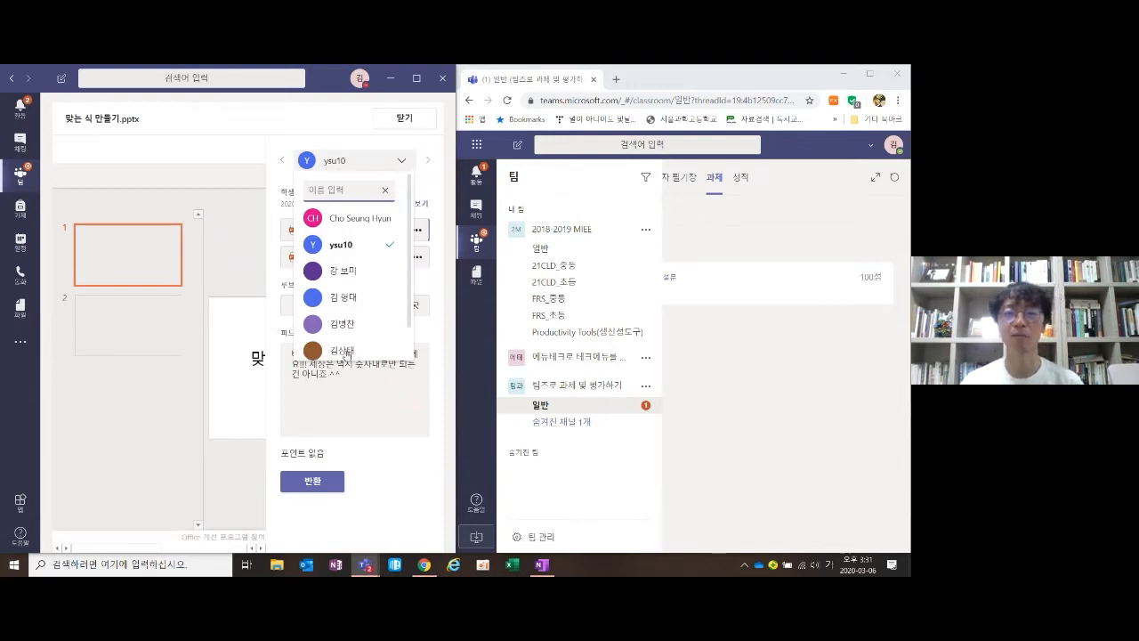
pyautogui.click(347, 351)
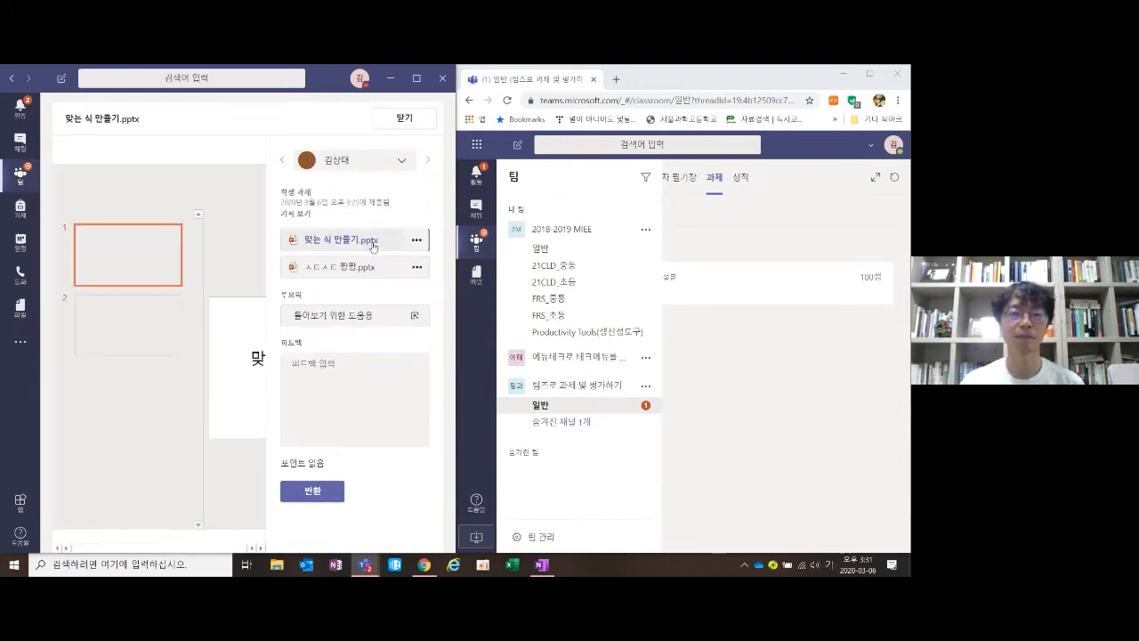
pyautogui.click(300, 384)
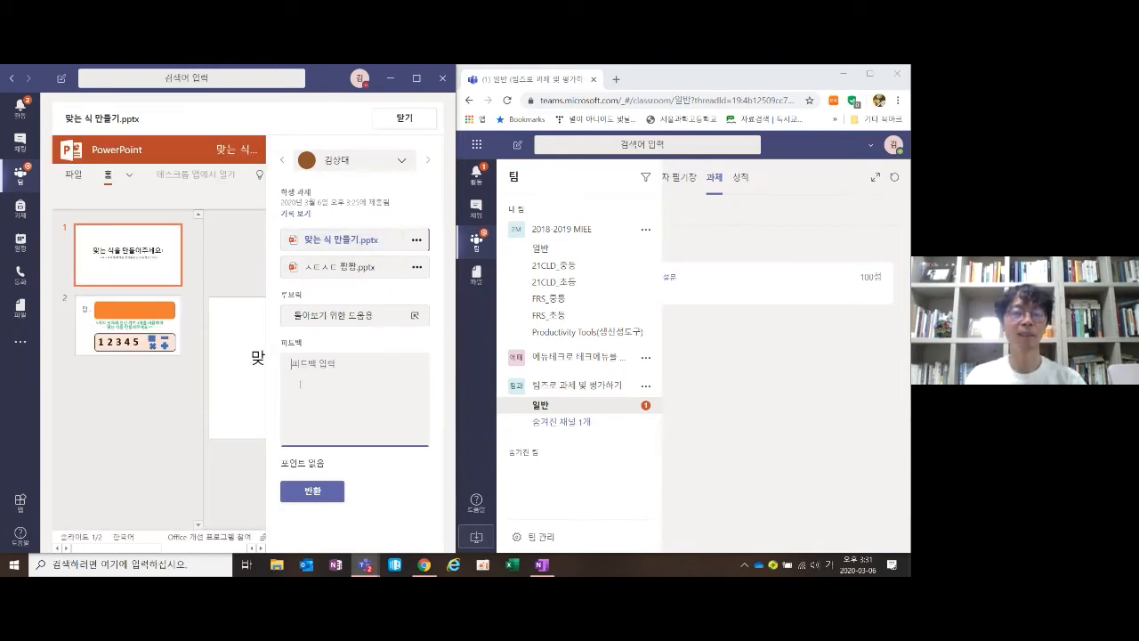
pyautogui.write('그냥 내냐 ㅡㅡ')
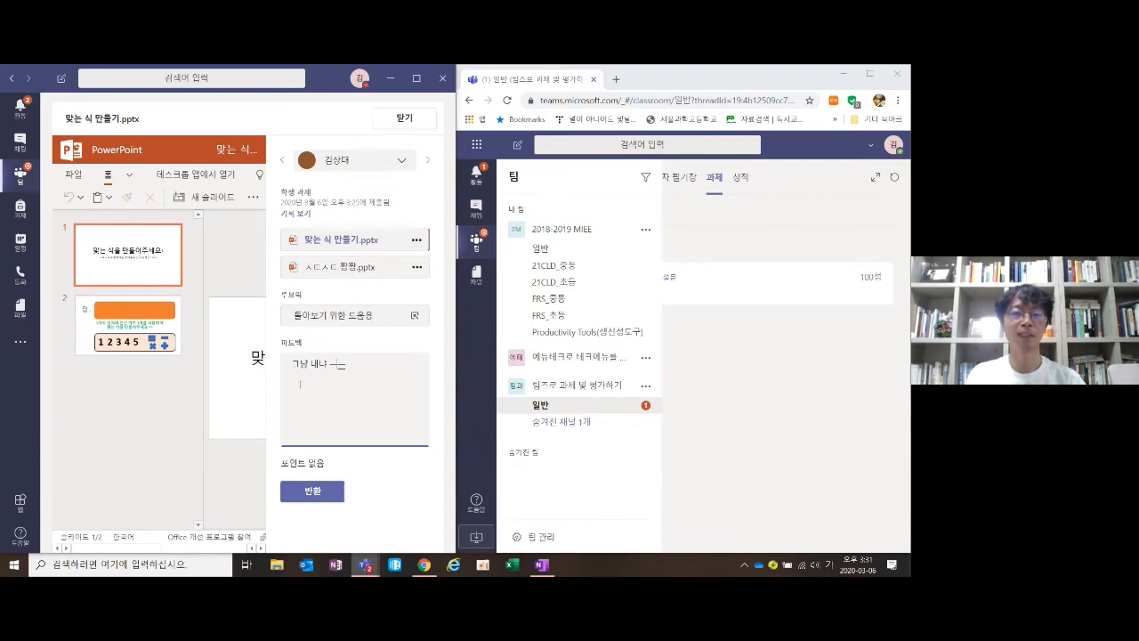
pyautogui.write(' 숙제를 하기는')
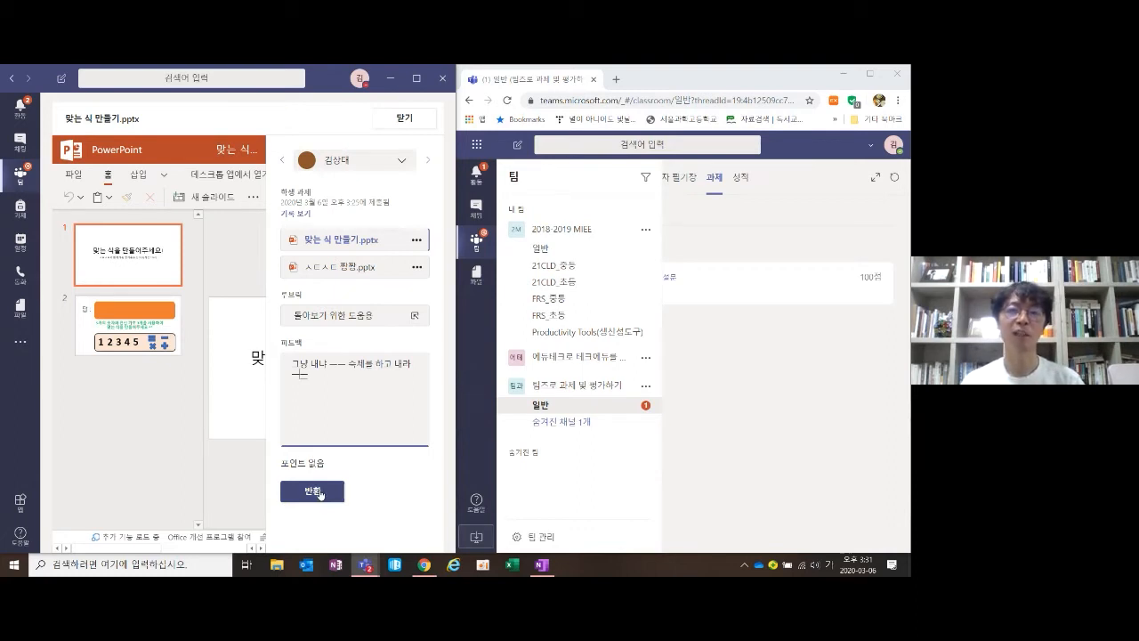
pyautogui.click(320, 492)
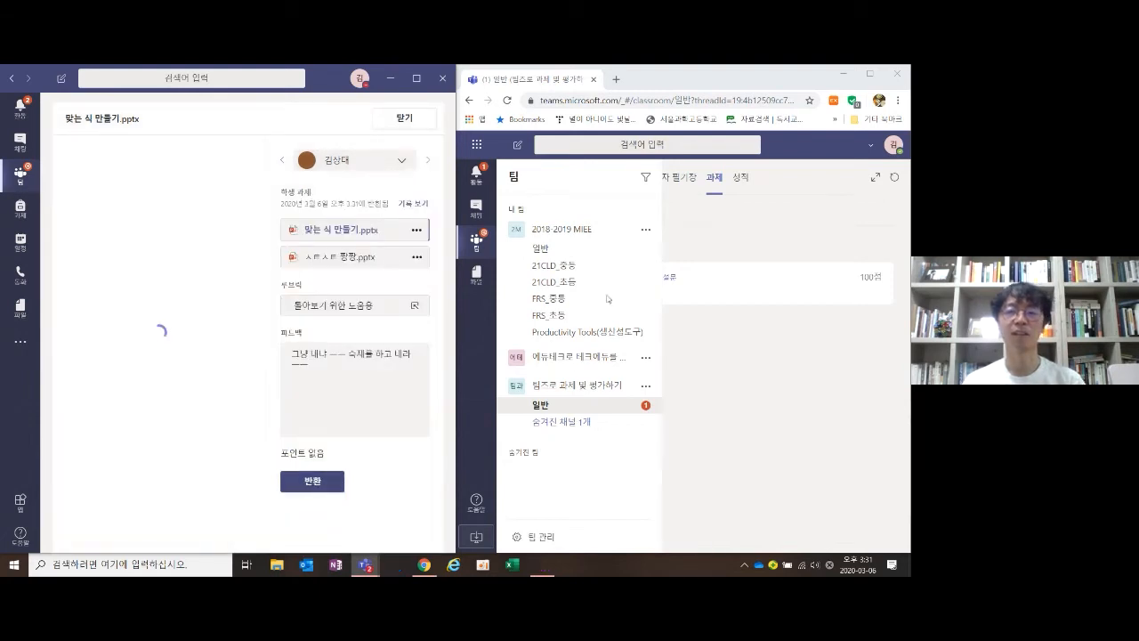
# - In the browser's 일반 channel, heart the student's message and view their grades
pyautogui.click(578, 403)
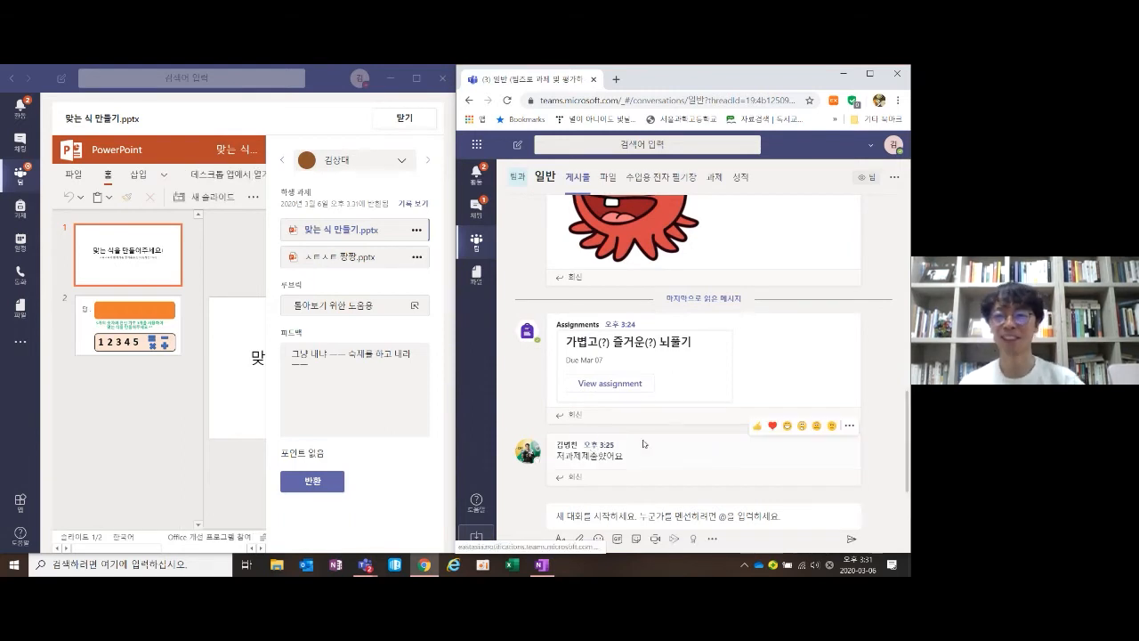
pyautogui.click(772, 426)
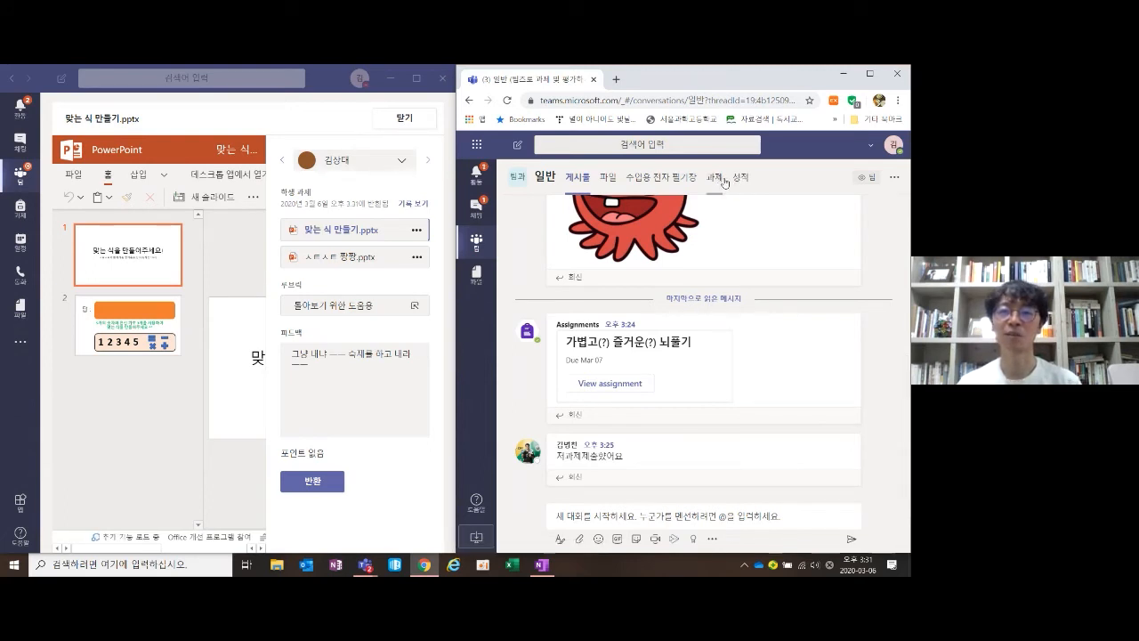
pyautogui.click(739, 177)
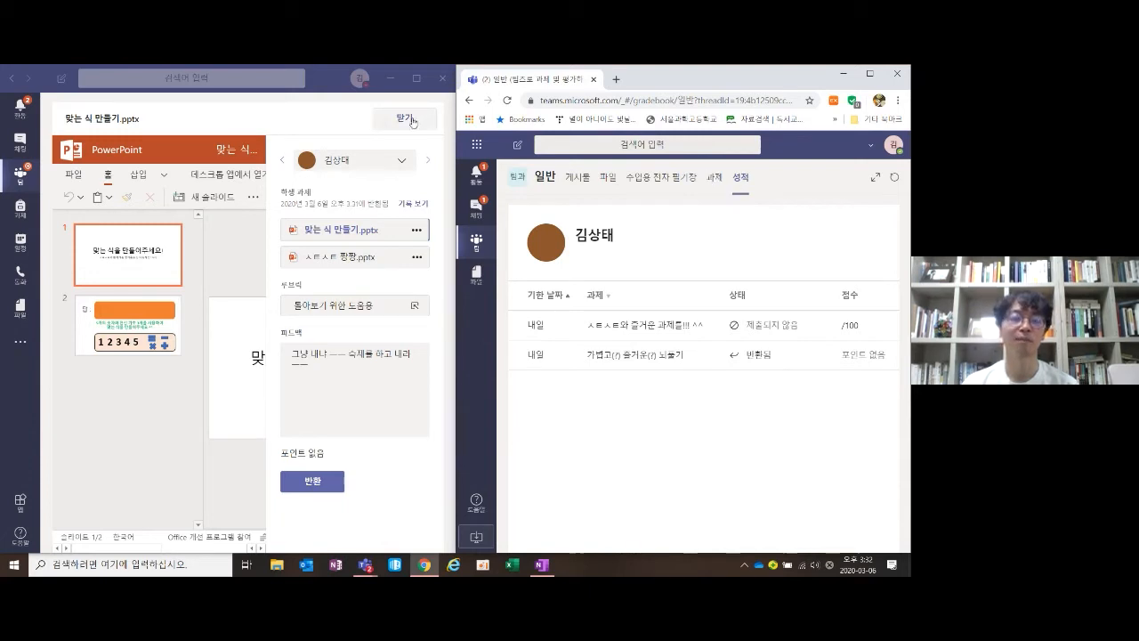
# - Return the submission in Teams, then open the class's assignments list in the browser
pyautogui.click(301, 480)
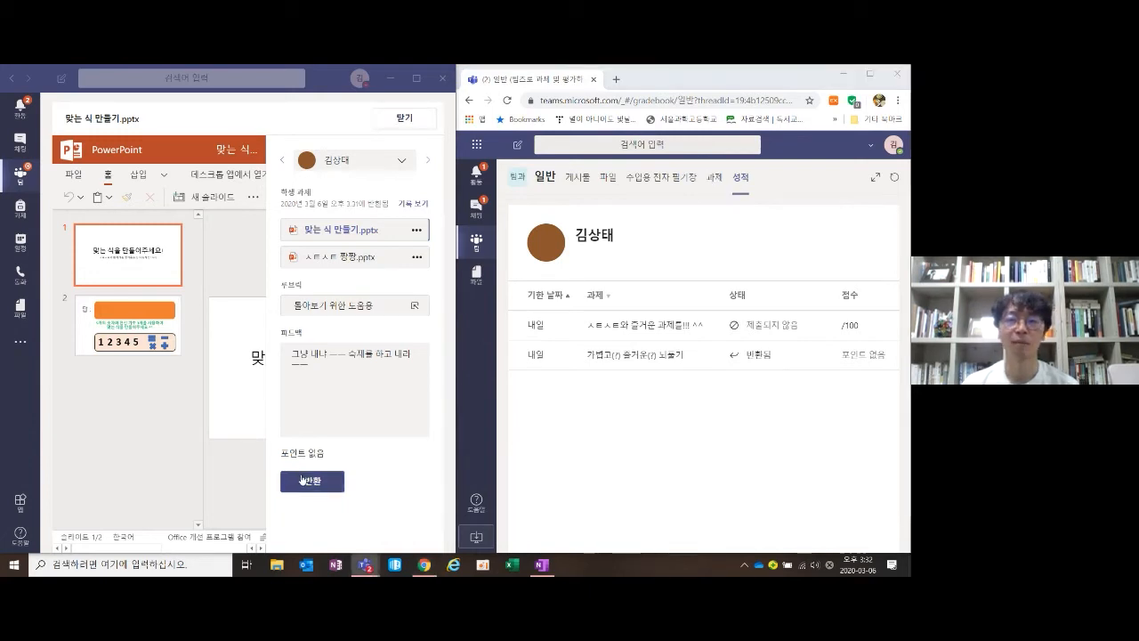
pyautogui.click(676, 447)
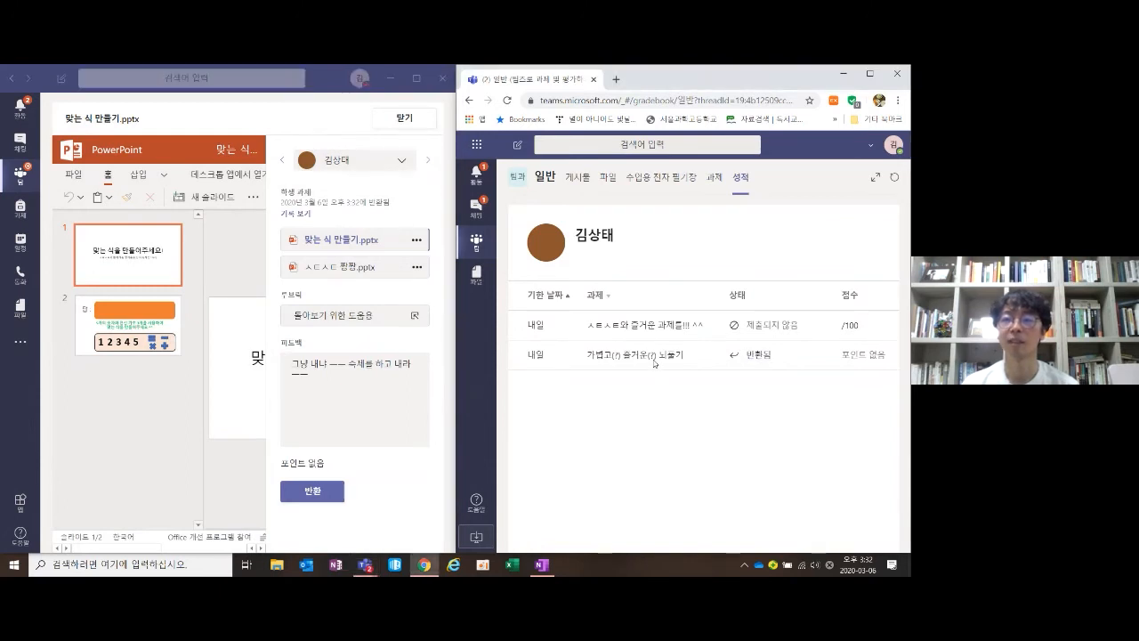
pyautogui.click(655, 365)
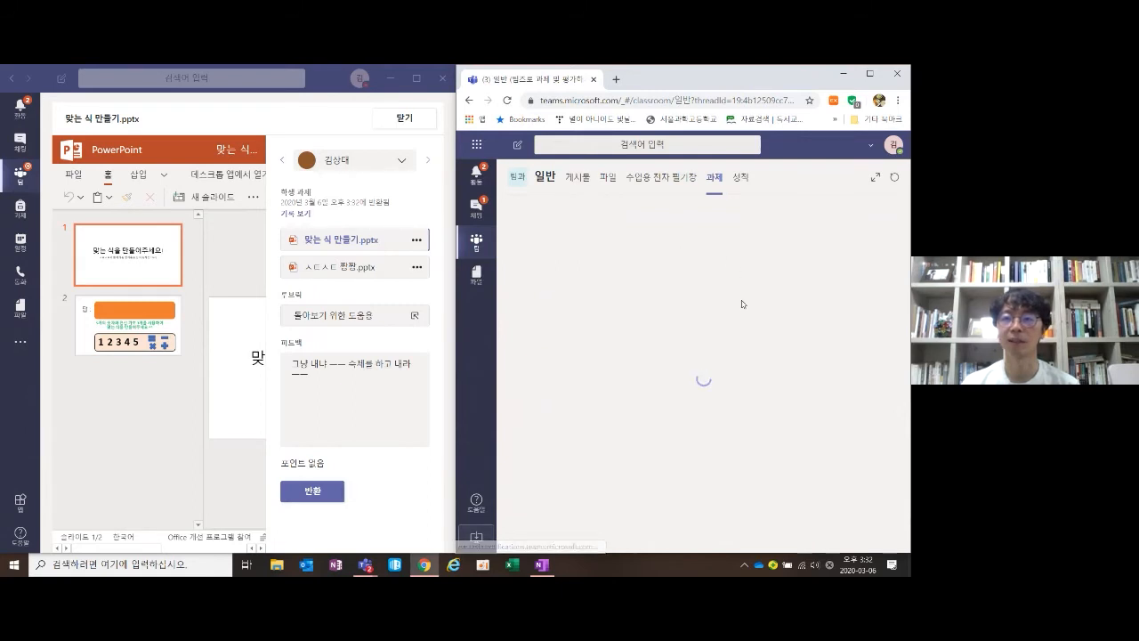
# - As the student, open the returned assignment under 완료됨, read its feedback, and open 맞는 식 만들기.pptx
pyautogui.click(541, 318)
pyautogui.click(582, 347)
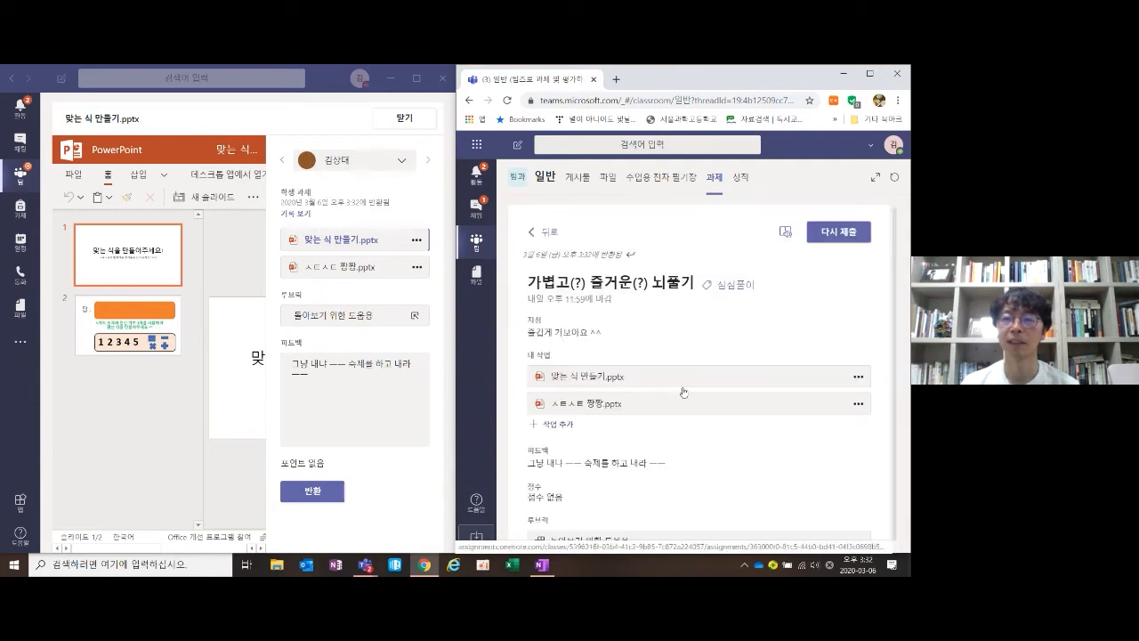
pyautogui.scroll(-1, 739, 353)
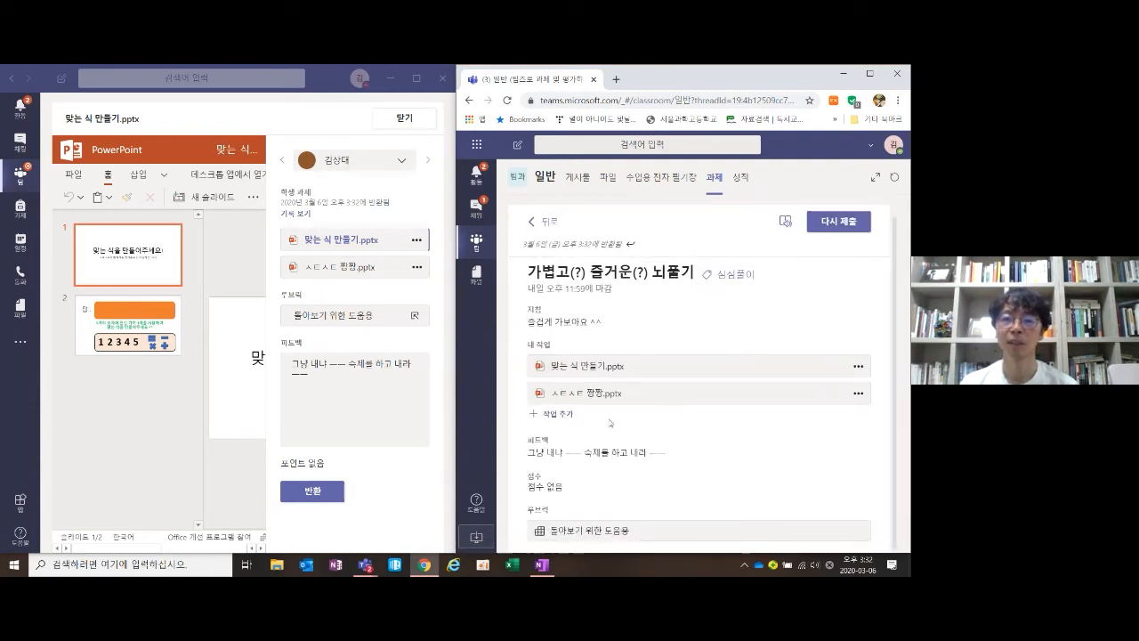
pyautogui.moveTo(527, 452); pyautogui.dragTo(678, 456)
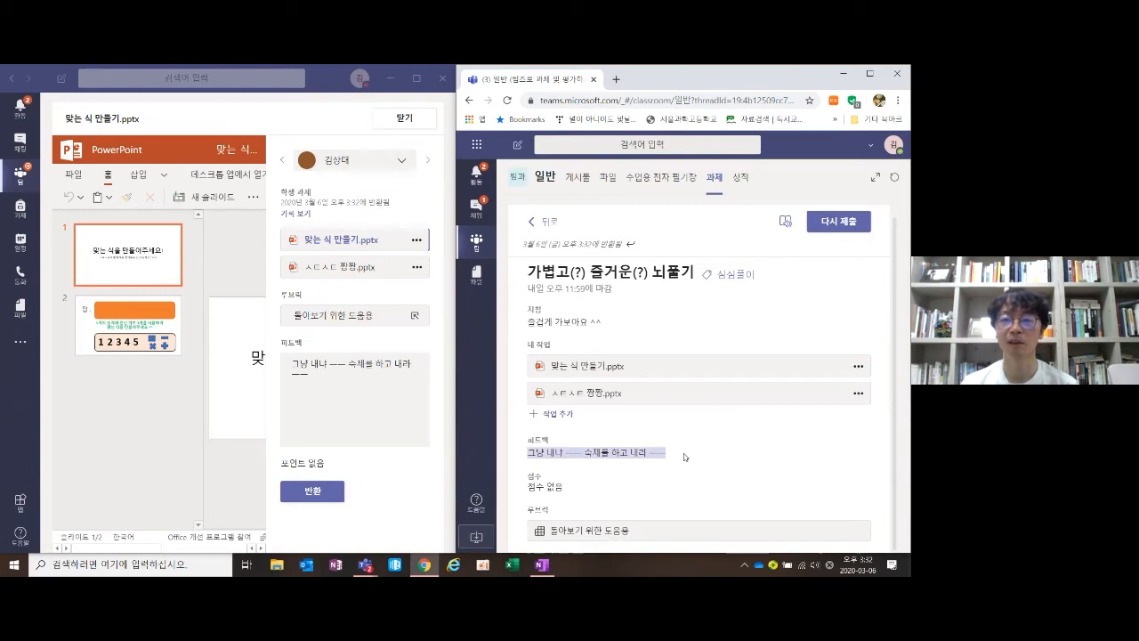
pyautogui.click(685, 456)
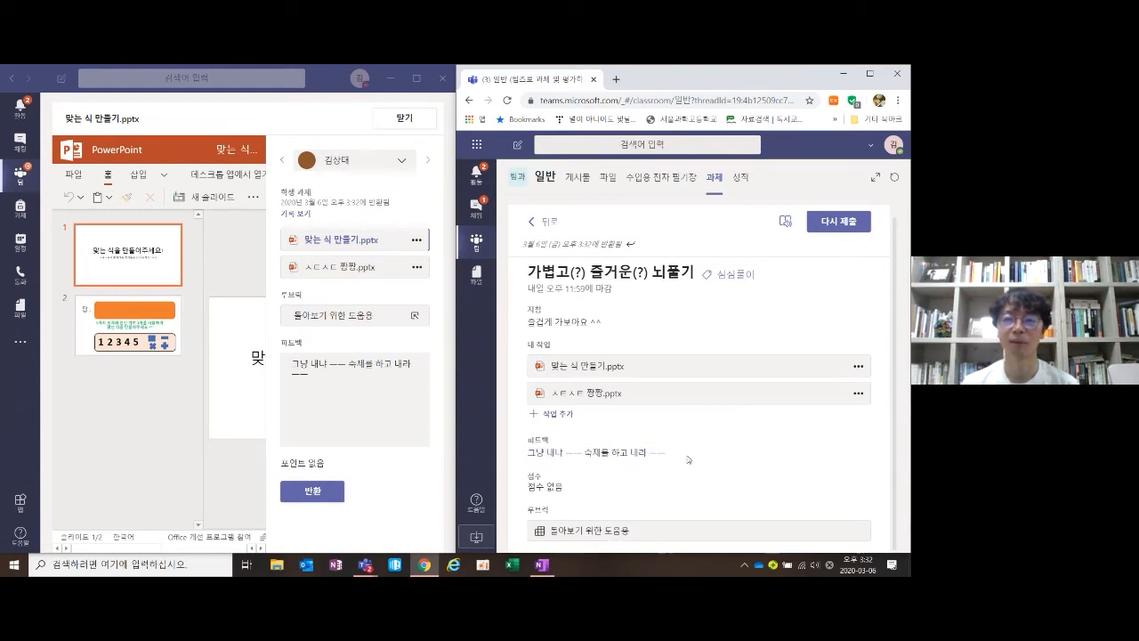
pyautogui.click(602, 369)
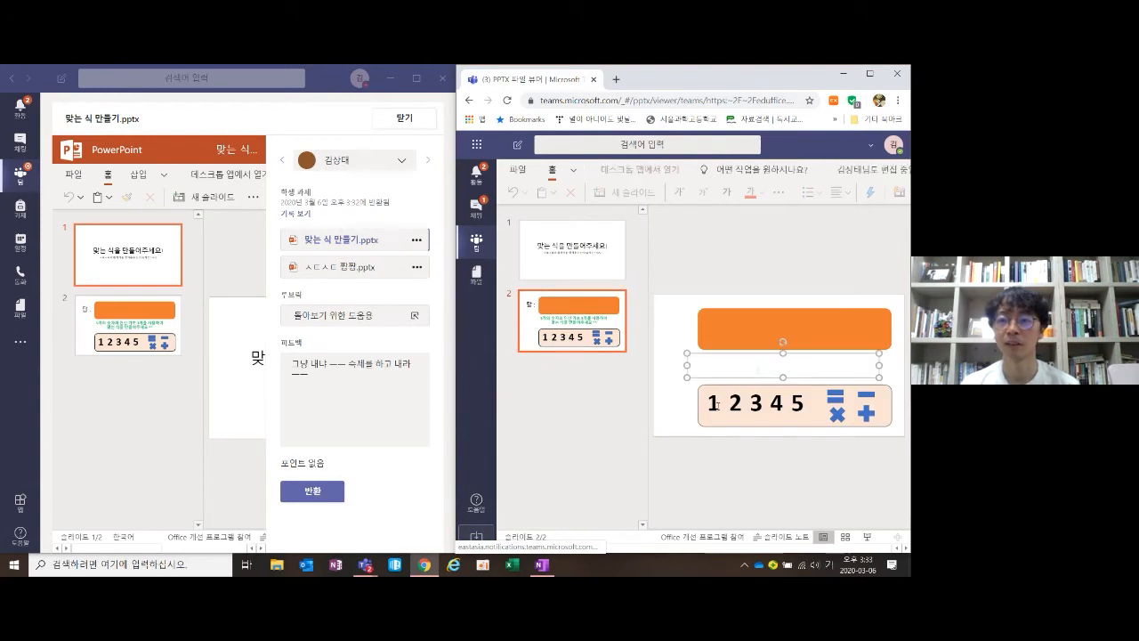
# - Place the 1, 3 and minus tiles into the orange answer box
pyautogui.click(714, 403)
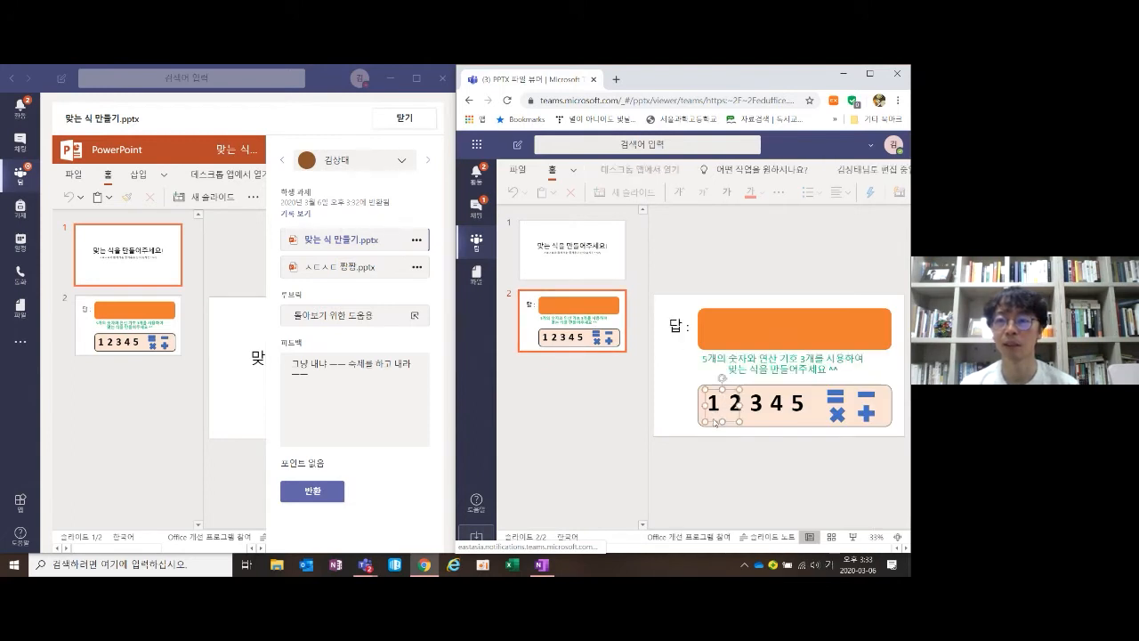
pyautogui.moveTo(715, 422); pyautogui.dragTo(718, 350)
pyautogui.click(756, 402)
pyautogui.moveTo(771, 388); pyautogui.dragTo(750, 316)
pyautogui.click(834, 396)
pyautogui.click(866, 394)
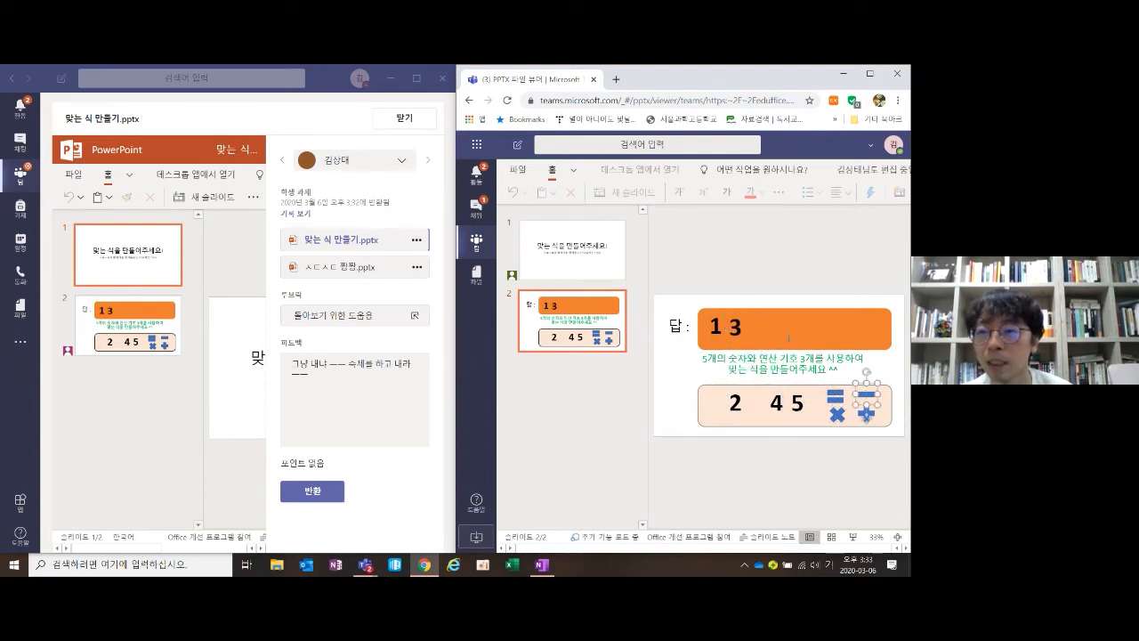
pyautogui.moveTo(855, 381); pyautogui.dragTo(735, 314)
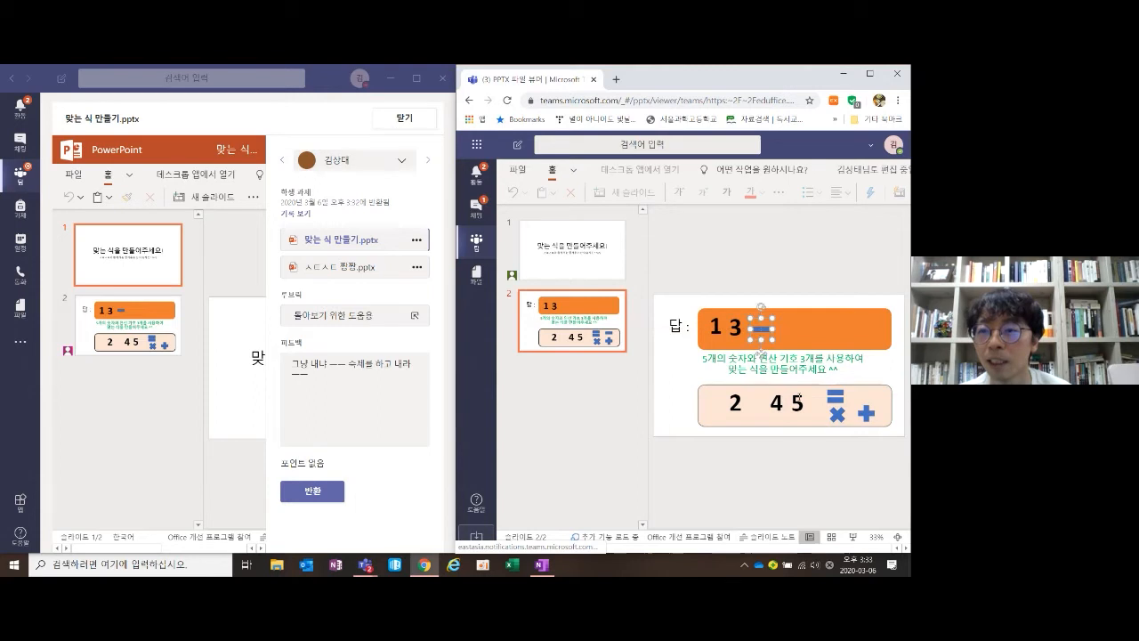
# - Add the 5, =, 2, + and 4 tiles so the equation reads 13 − 5 = 2 + 4
pyautogui.moveTo(798, 401); pyautogui.dragTo(781, 328)
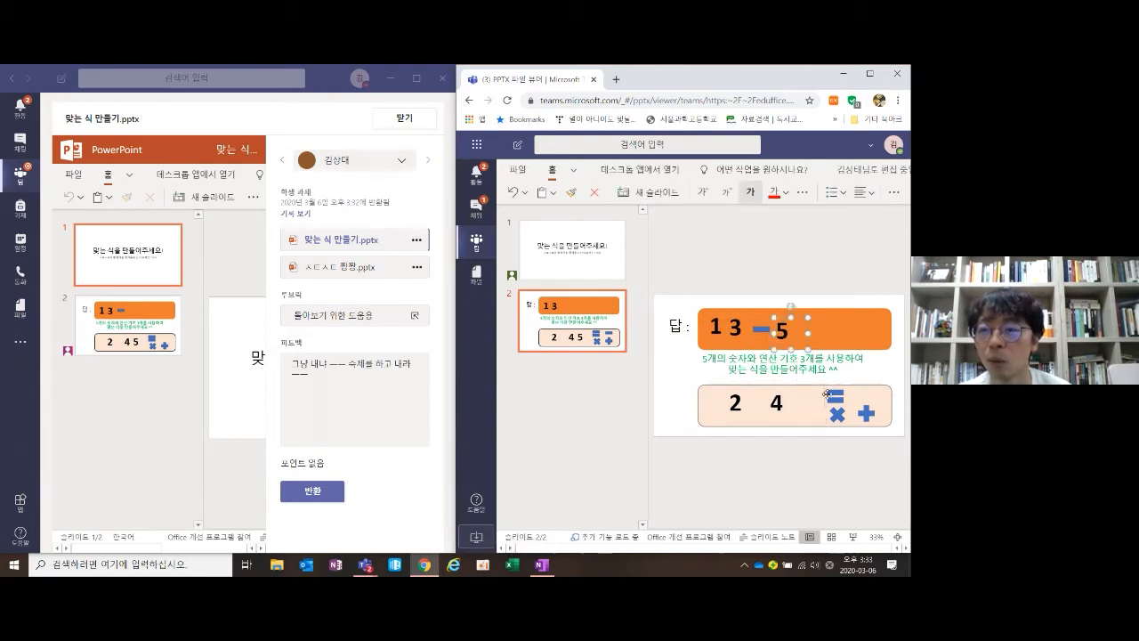
pyautogui.moveTo(827, 394); pyautogui.dragTo(805, 329)
pyautogui.moveTo(737, 400); pyautogui.dragTo(834, 329)
pyautogui.moveTo(865, 416); pyautogui.dragTo(856, 330)
pyautogui.moveTo(785, 407); pyautogui.dragTo(872, 328)
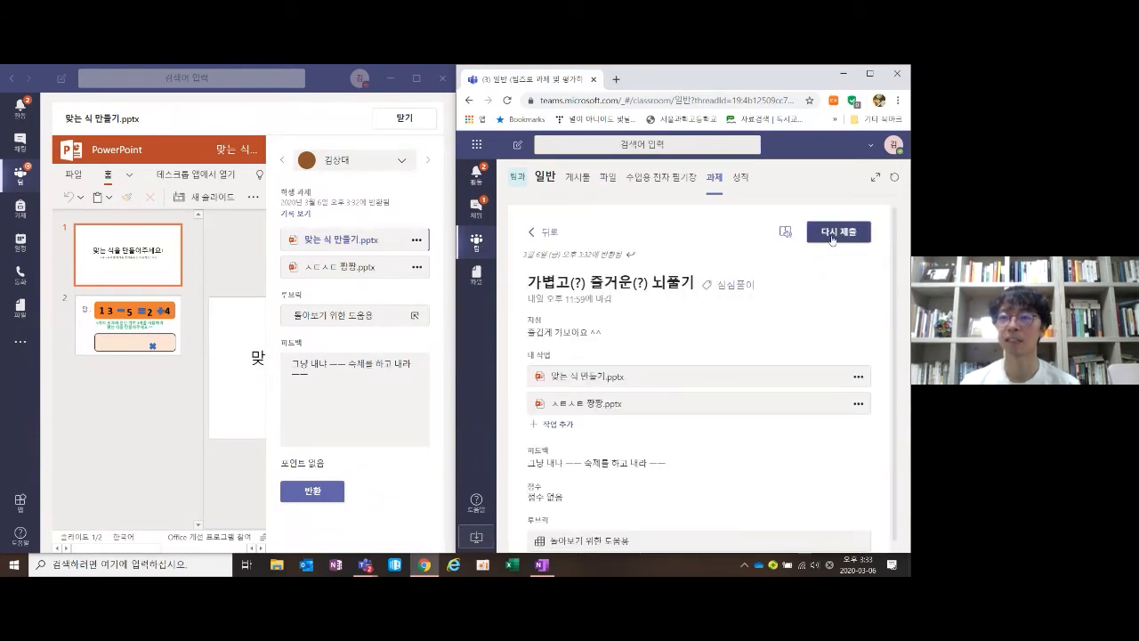
# - Resubmit the student's edited work with 다시 제출 and close the teacher's file review
pyautogui.click(832, 235)
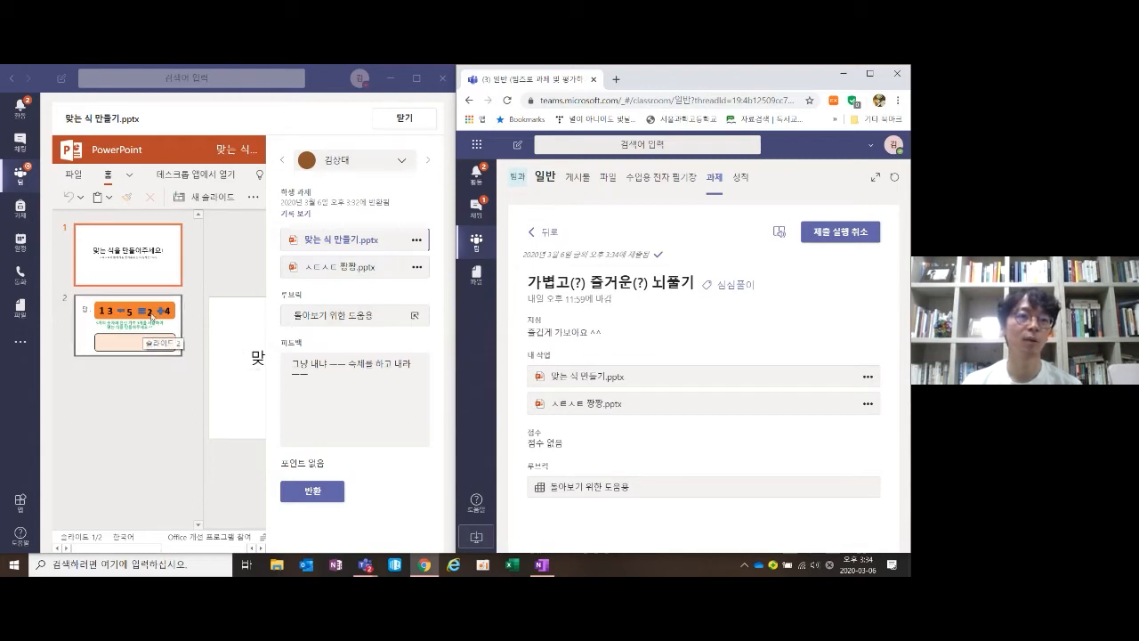
pyautogui.click(129, 329)
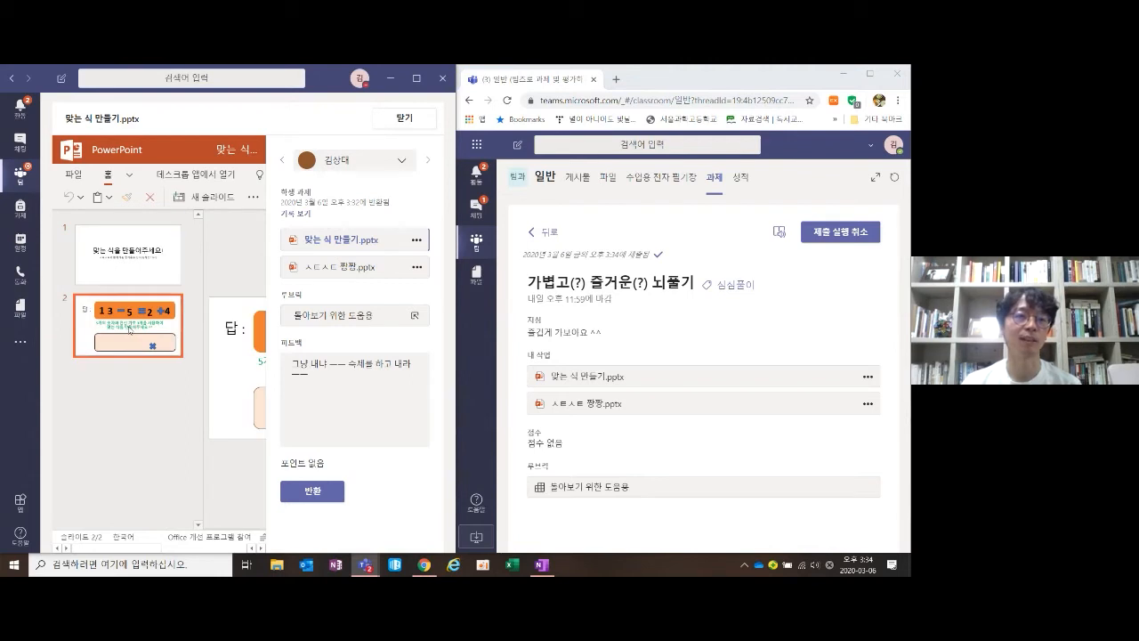
pyautogui.click(404, 121)
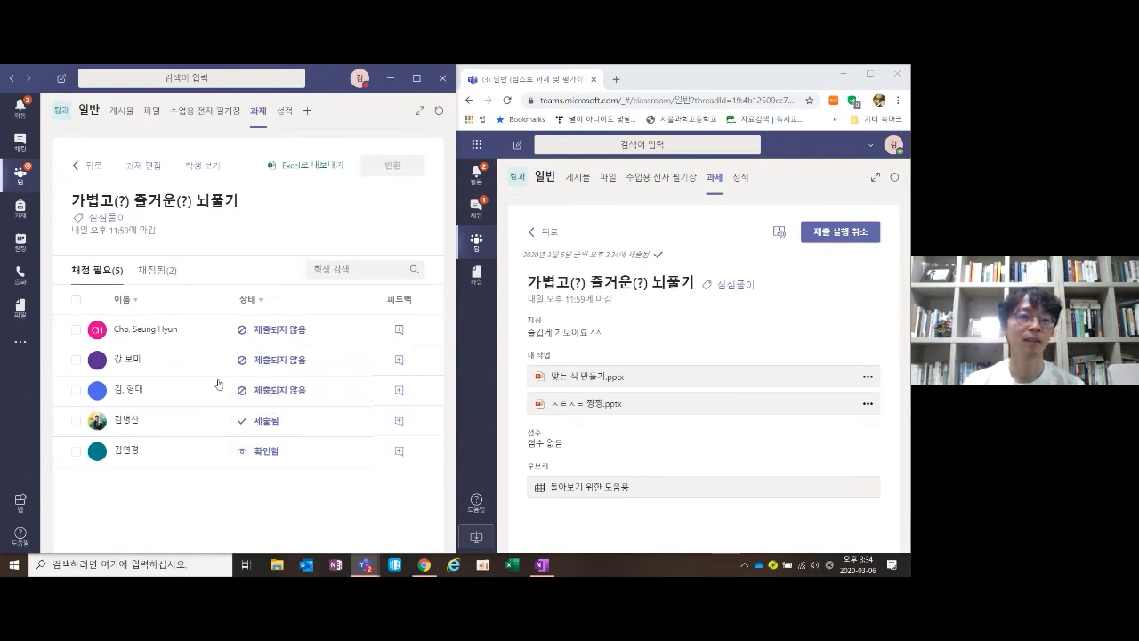
# - From the 채점됨 list, open a returned student's submission
pyautogui.click(150, 273)
pyautogui.click(96, 275)
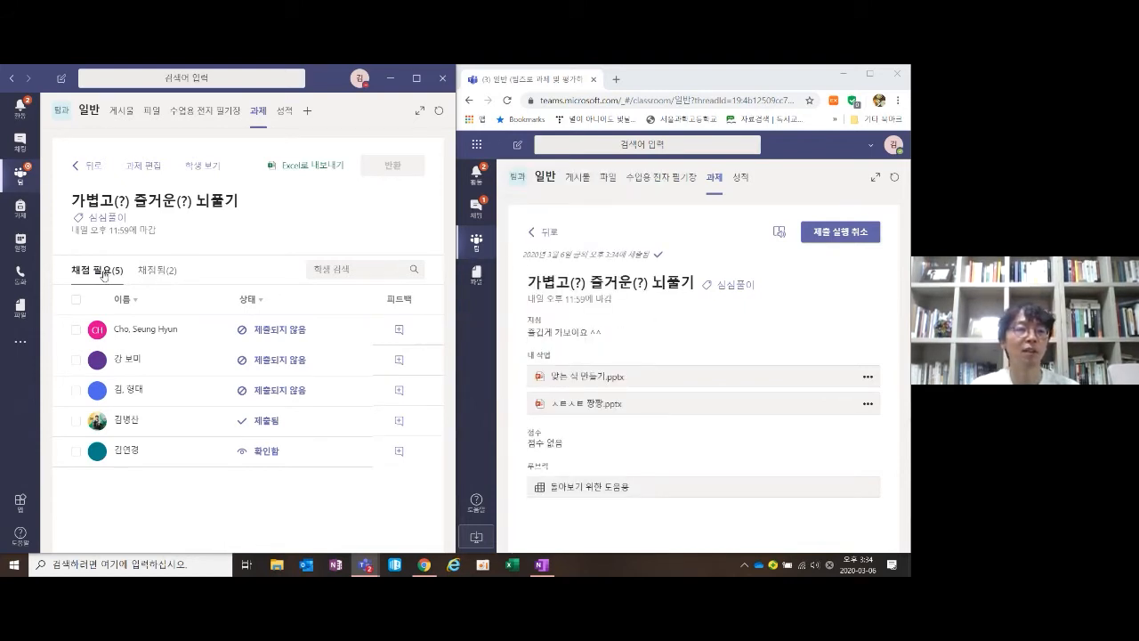
pyautogui.click(154, 272)
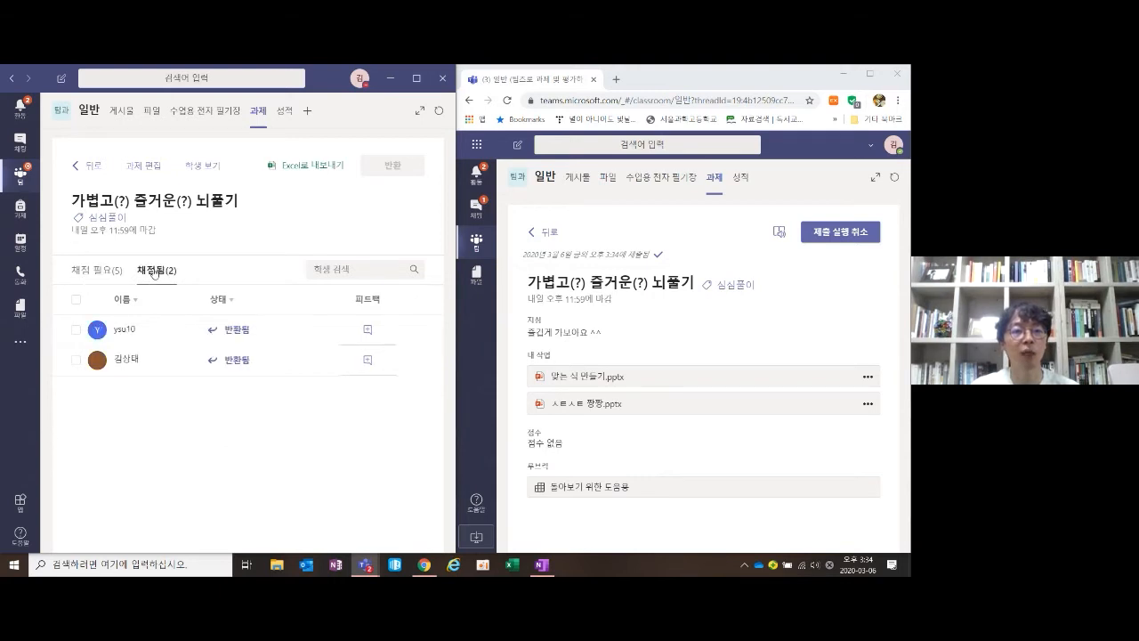
pyautogui.click(232, 360)
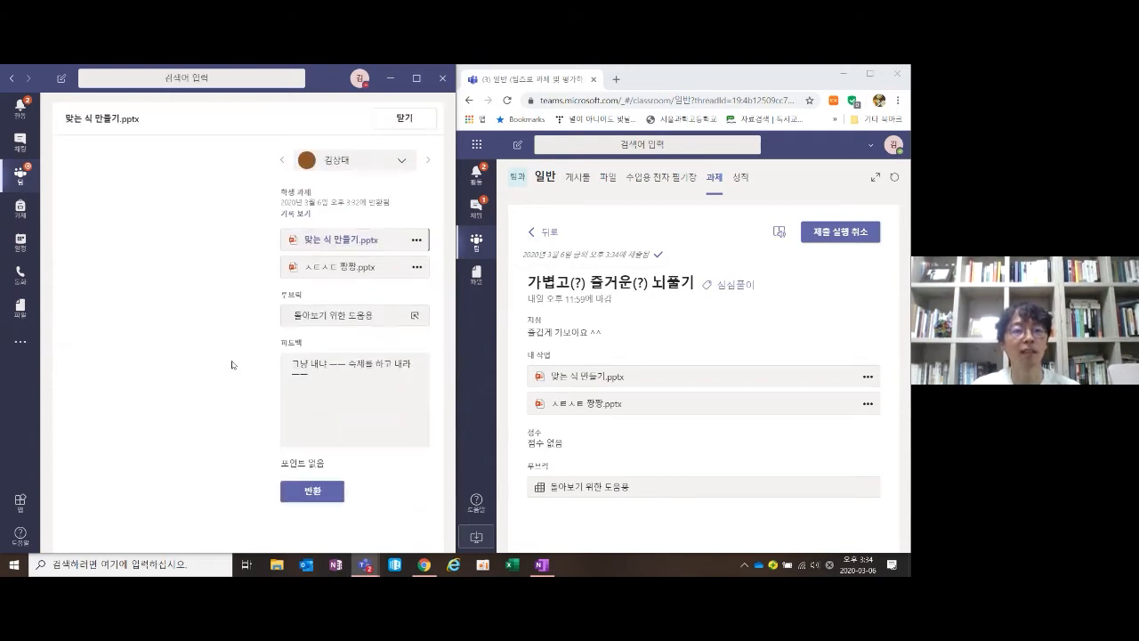
# - Add a new line '잘했어요~ ^^' to the student's feedback and return the work again
pyautogui.click(343, 377)
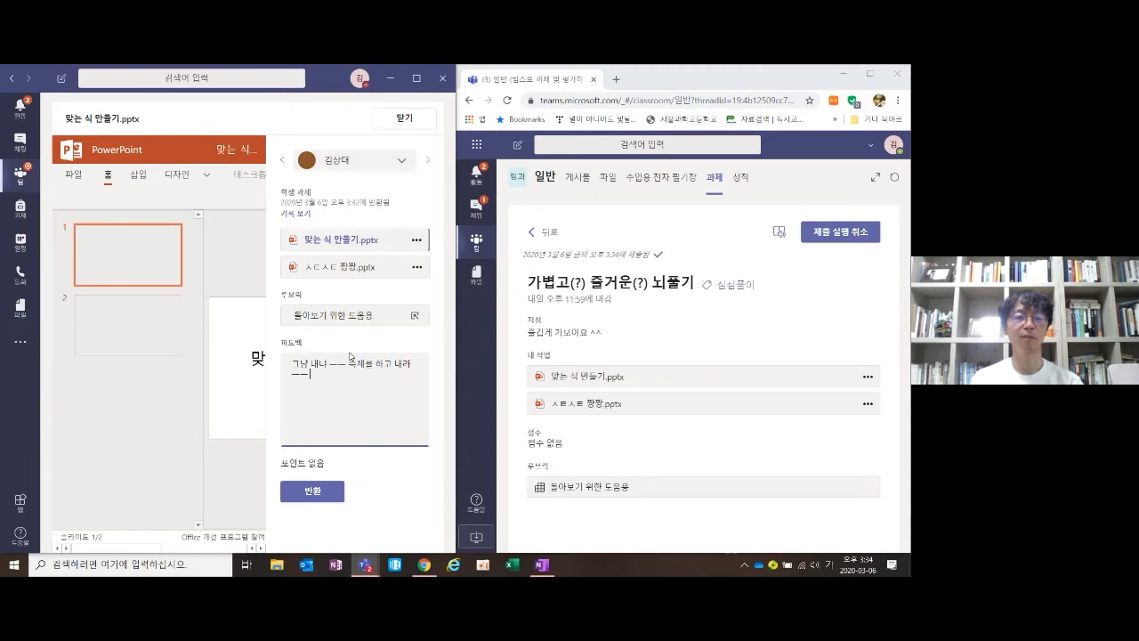
pyautogui.press('Return')
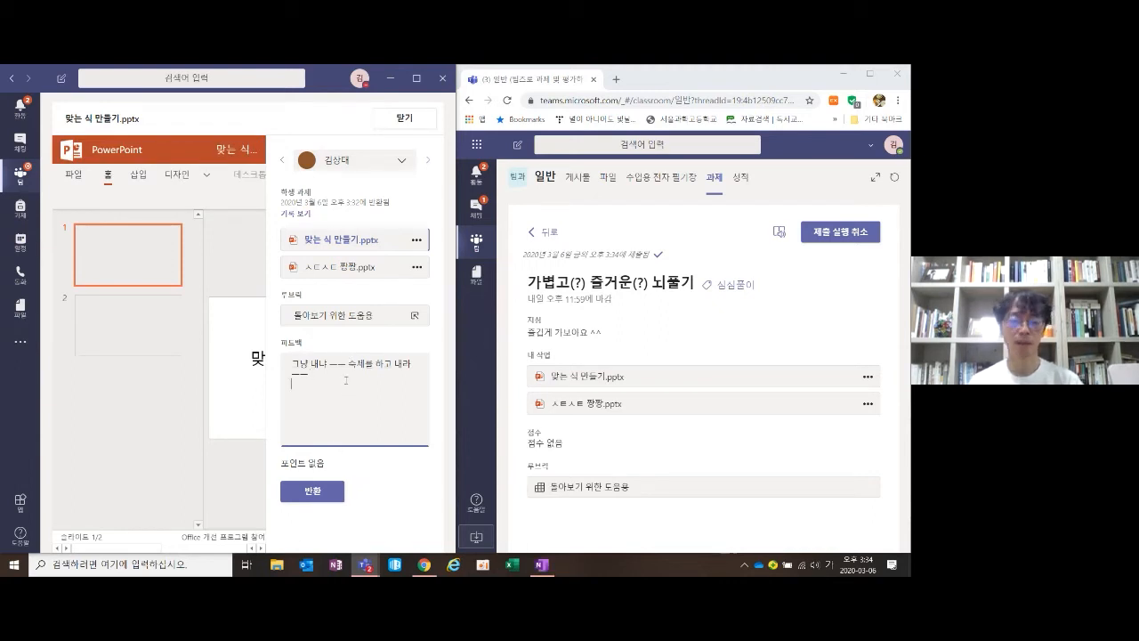
pyautogui.write('잘했어')
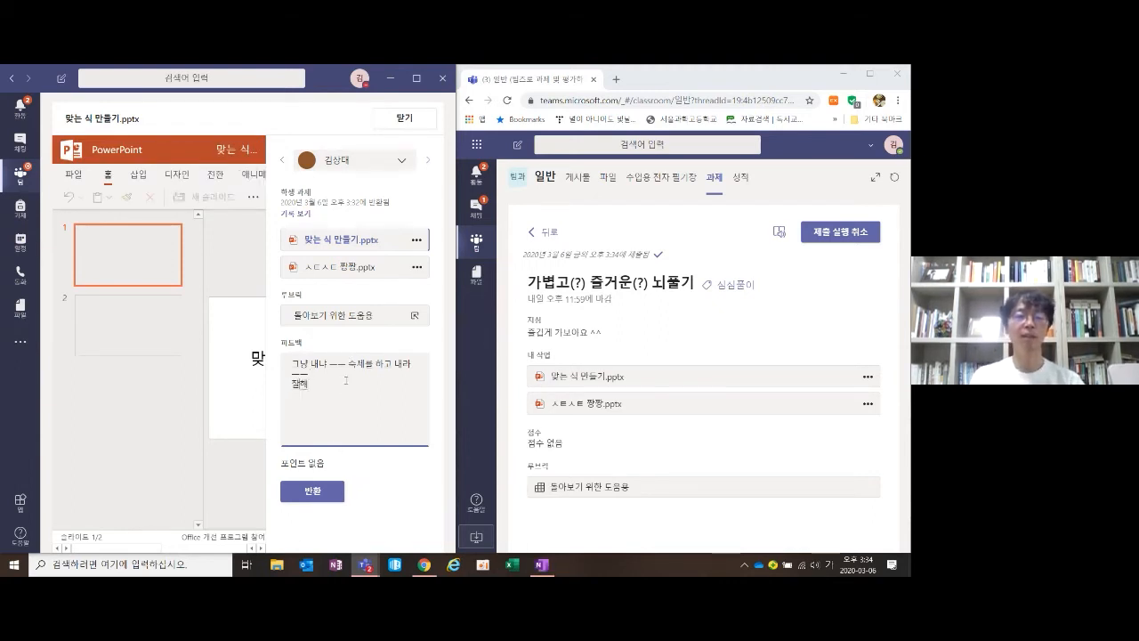
pyautogui.write('요~ ^^')
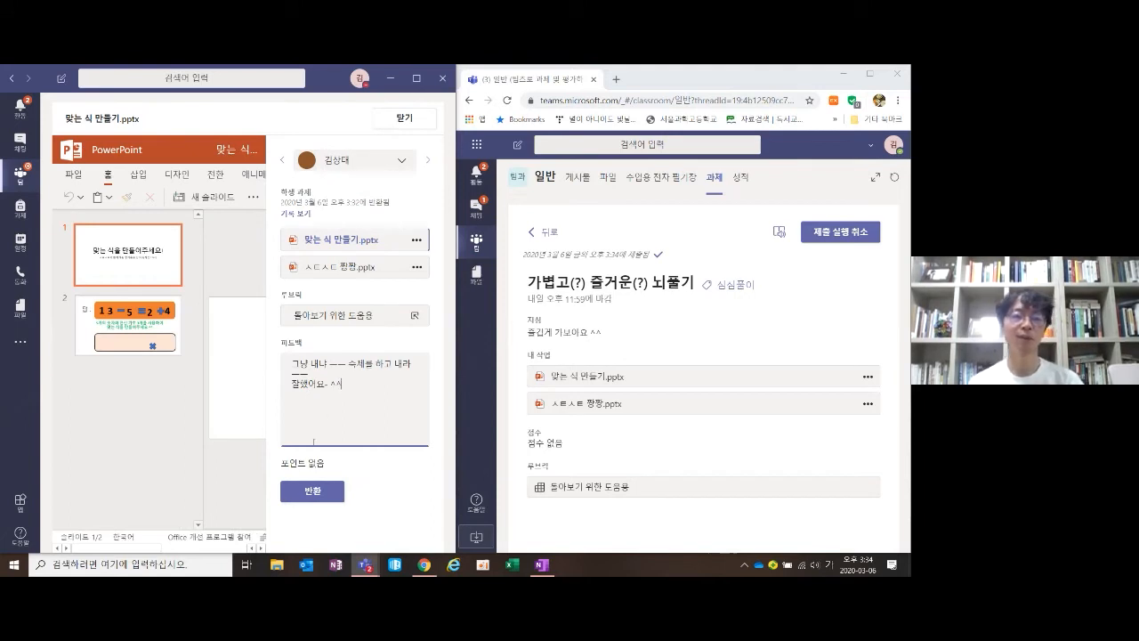
pyautogui.click(313, 495)
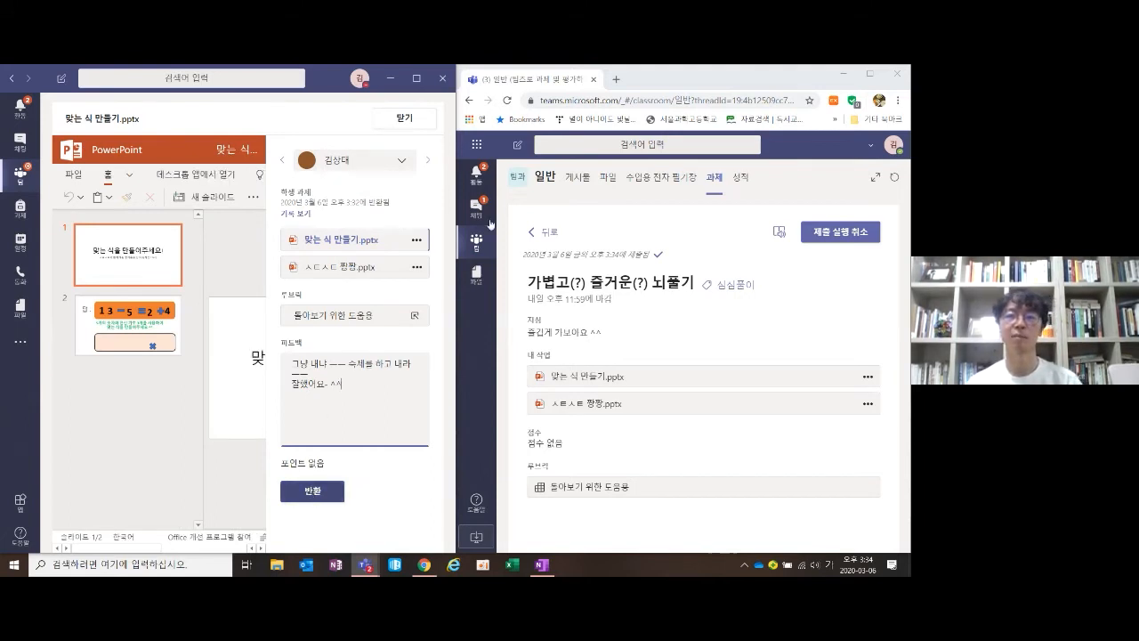
pyautogui.click(485, 211)
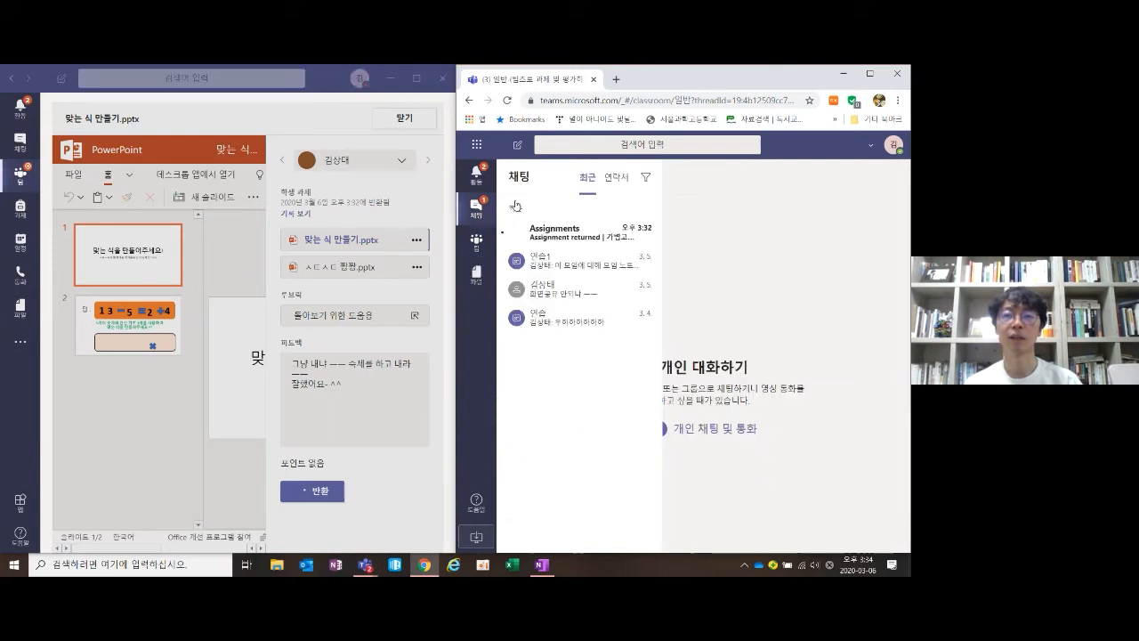
# - Check the Assignment returned notices in the student's chat, then bring the teacher back to the assignments list
pyautogui.click(562, 239)
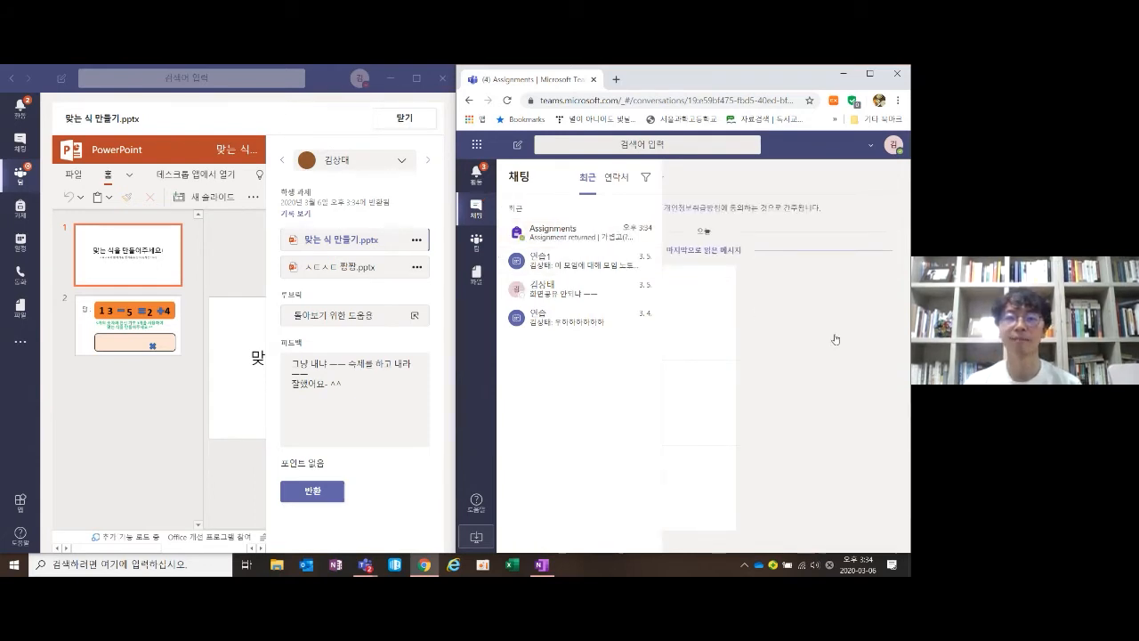
pyautogui.click(390, 124)
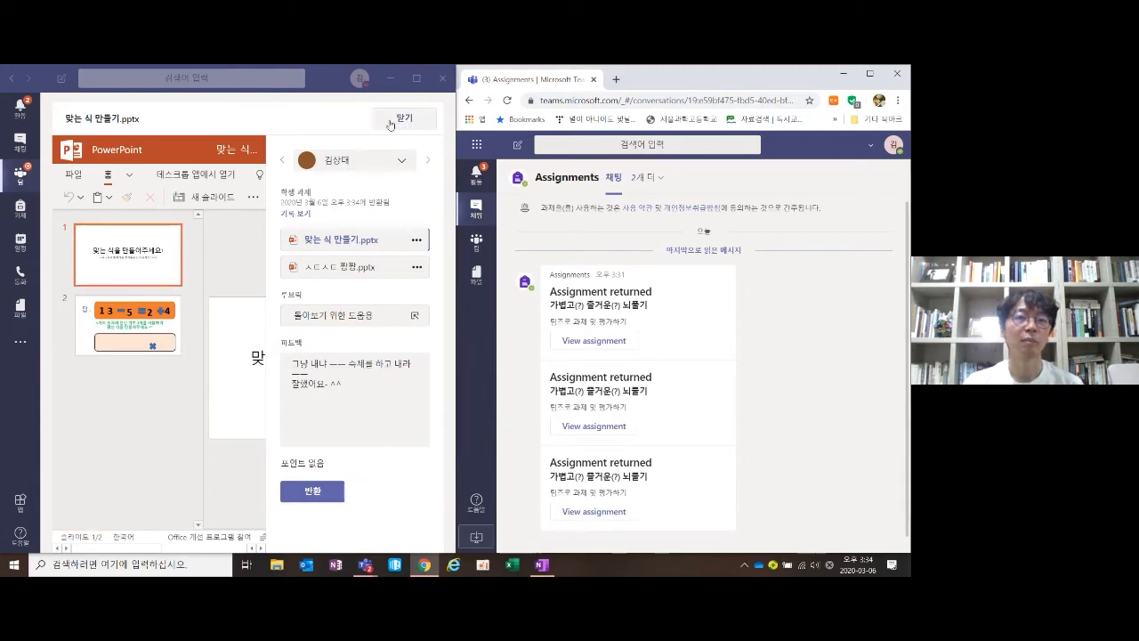
pyautogui.click(389, 122)
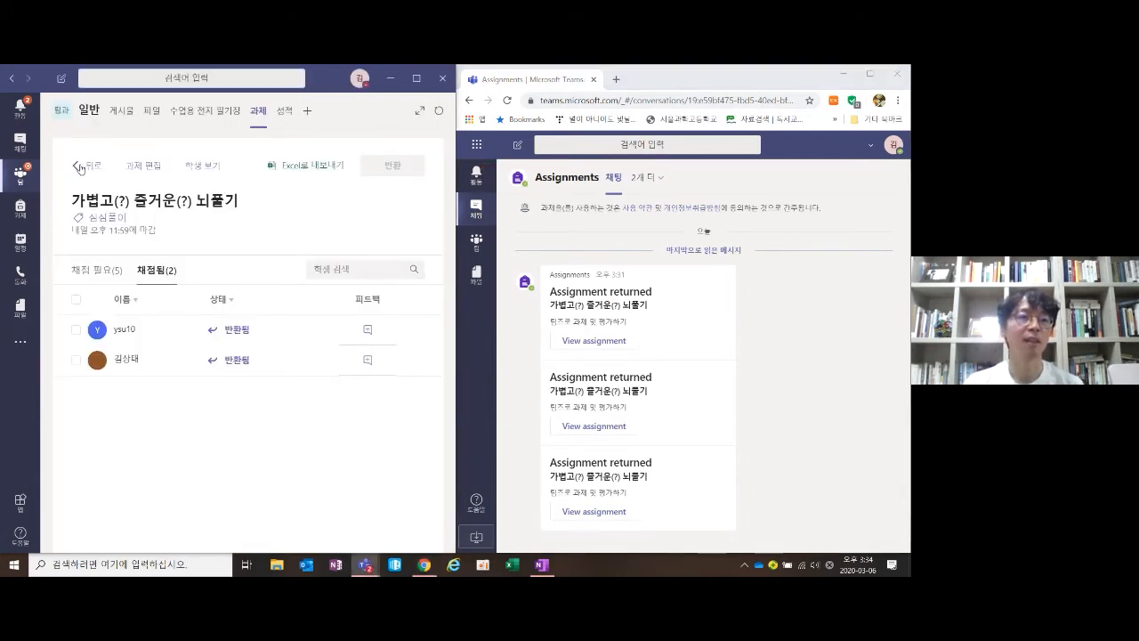
pyautogui.click(82, 168)
pyautogui.click(99, 346)
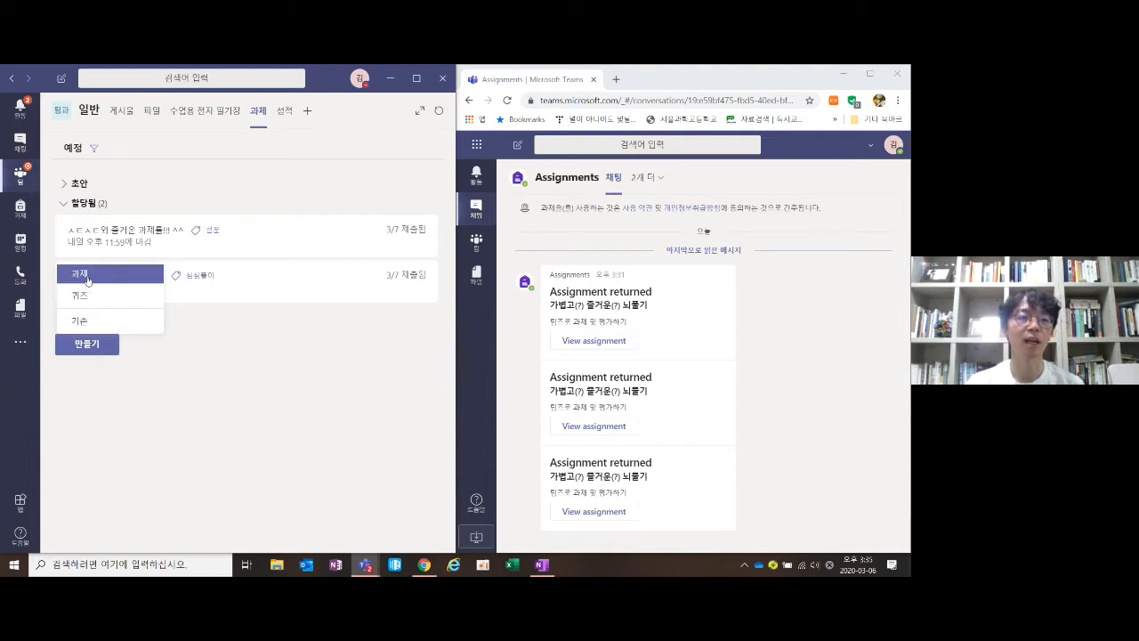
pyautogui.click(230, 348)
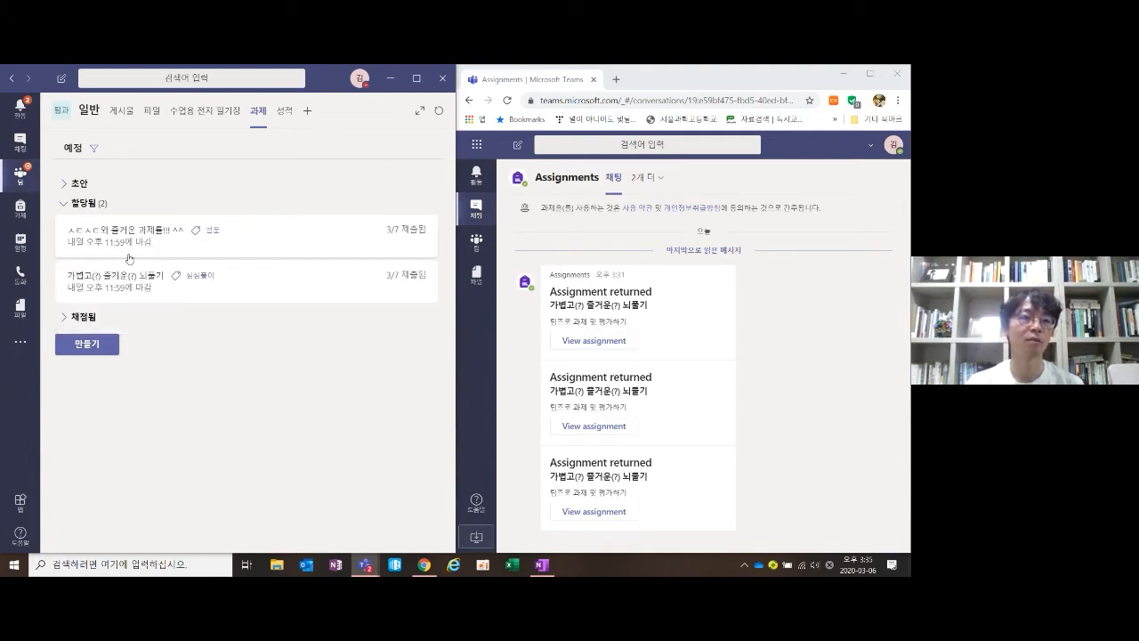
pyautogui.click(134, 288)
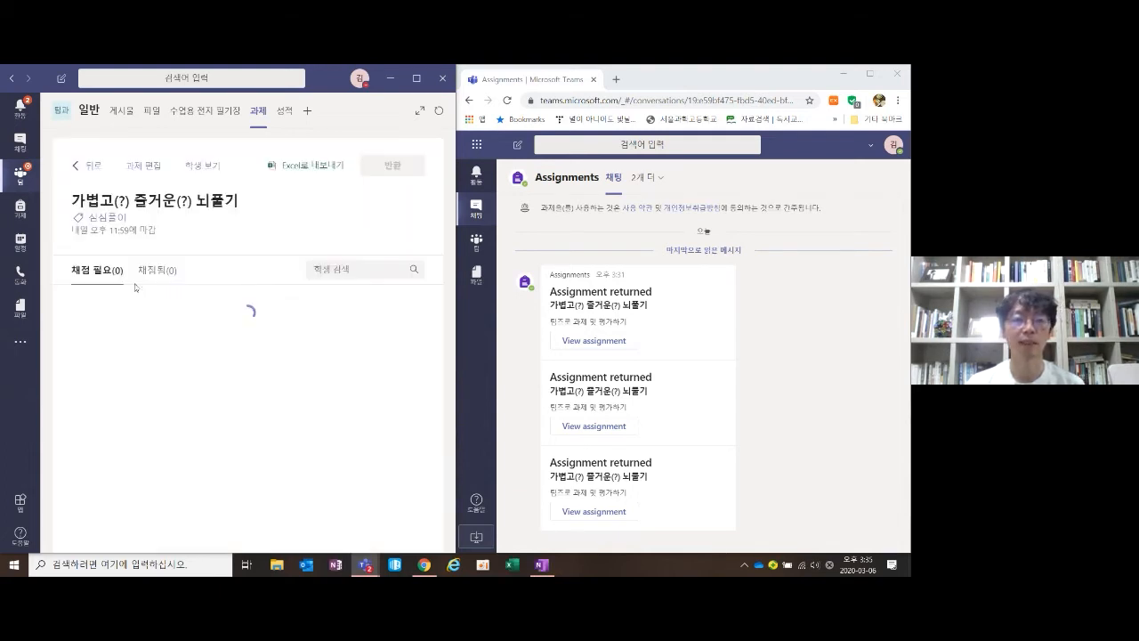
pyautogui.click(145, 166)
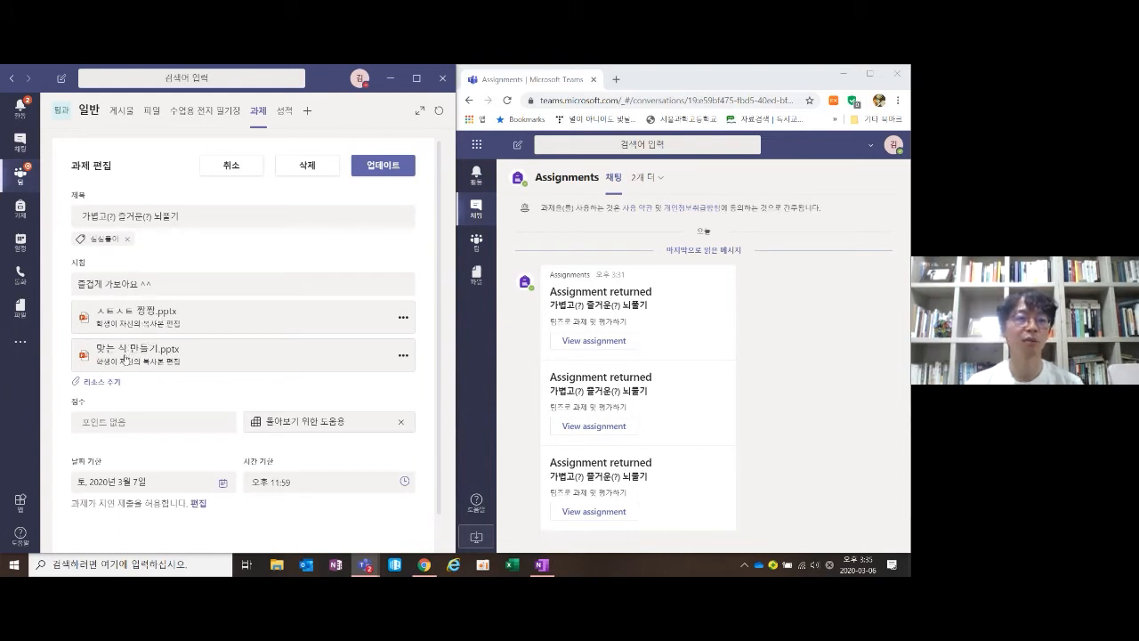
pyautogui.moveTo(117, 424)
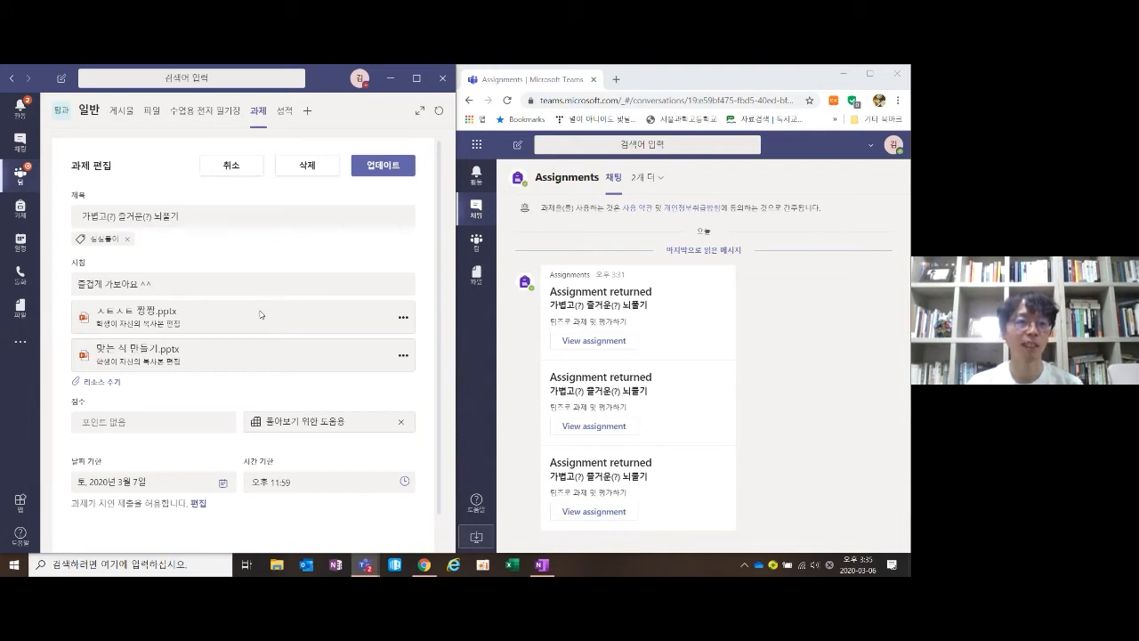
pyautogui.scroll(-1, 169, 386)
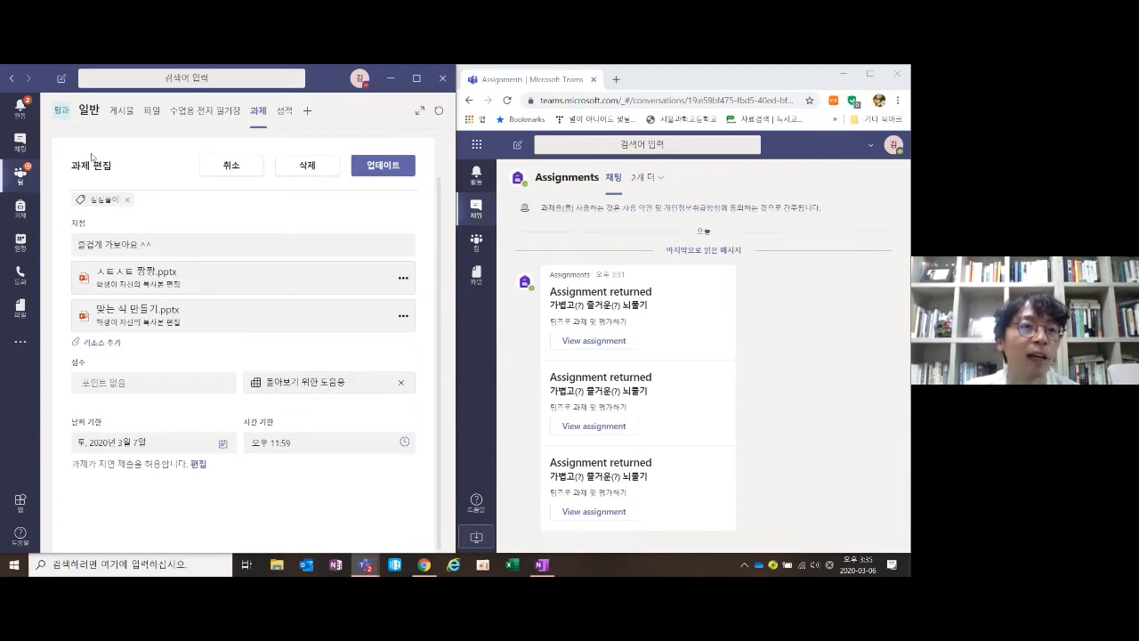
pyautogui.click(228, 172)
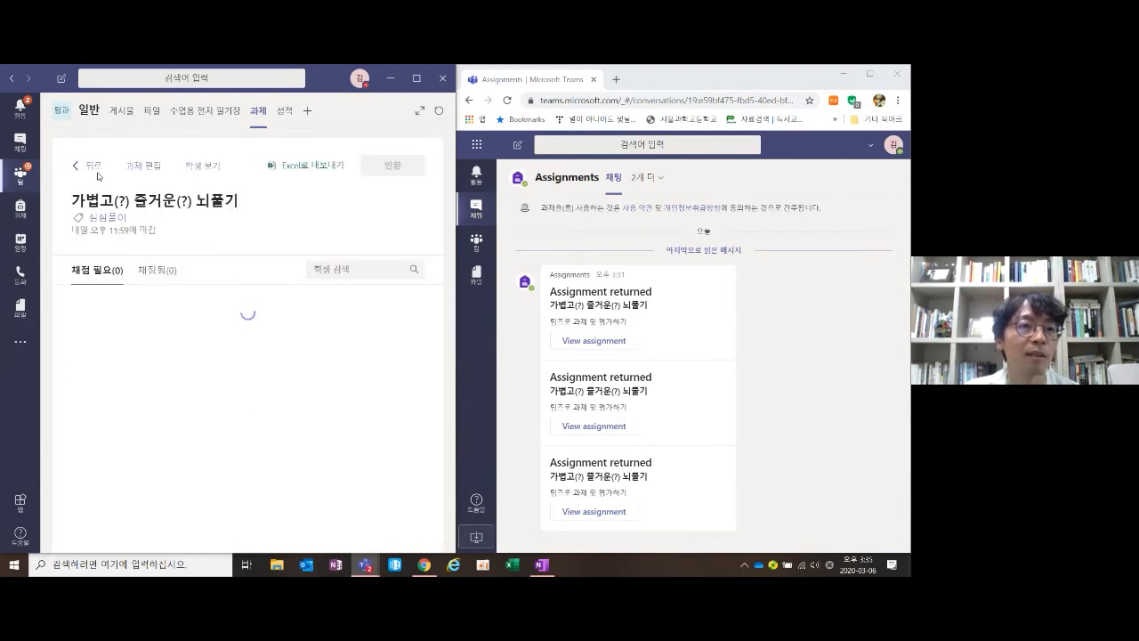
pyautogui.click(82, 173)
# - Create a new assignment titled '예습'
pyautogui.click(87, 343)
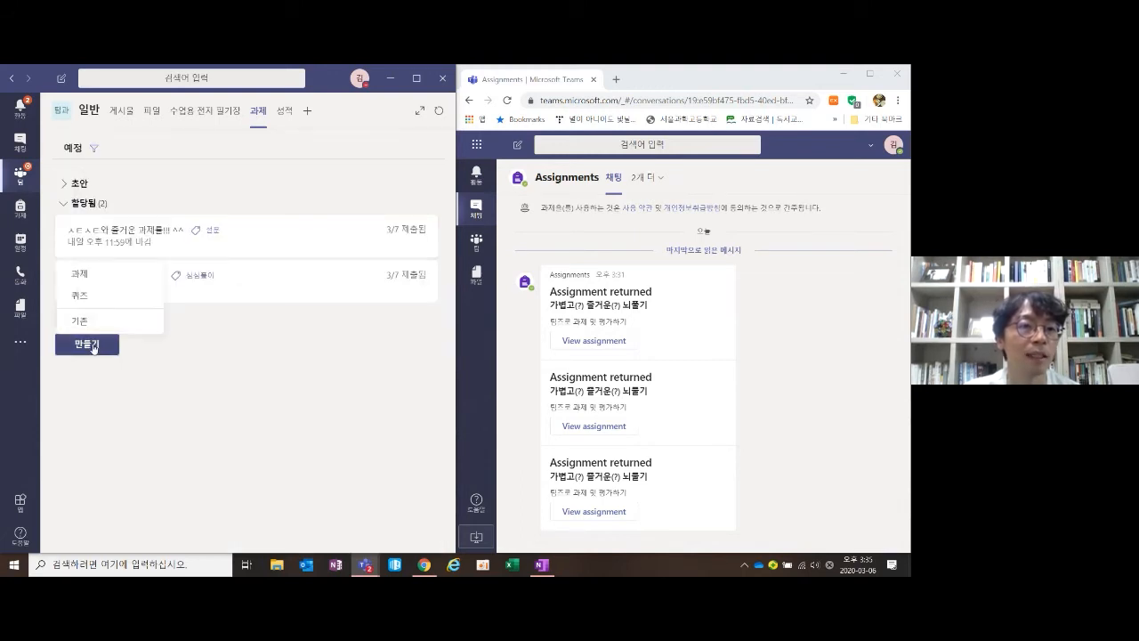
pyautogui.click(90, 273)
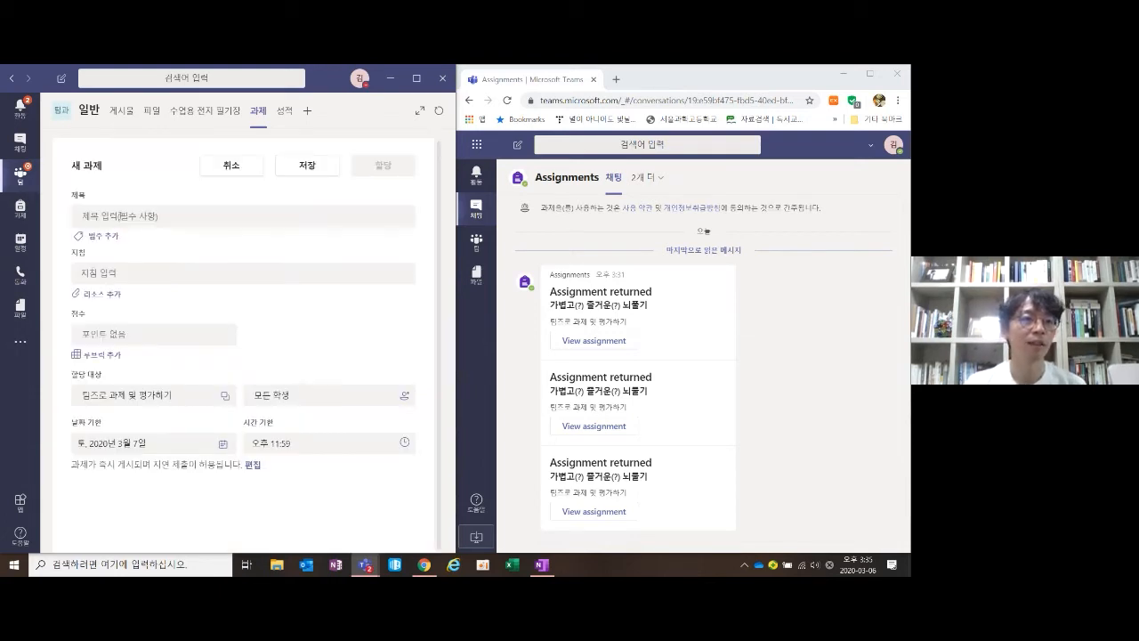
pyautogui.write('예습')
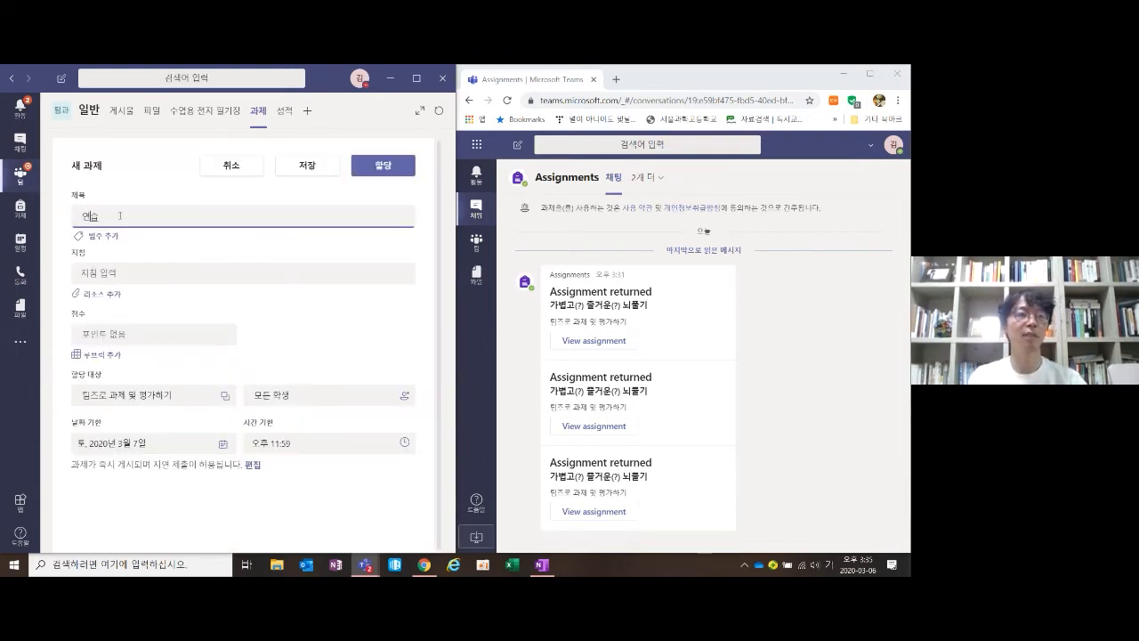
# - Add the instruction '꼭 하실 필요는 없어요 ^^' and bring up the rubric picker
pyautogui.click(114, 273)
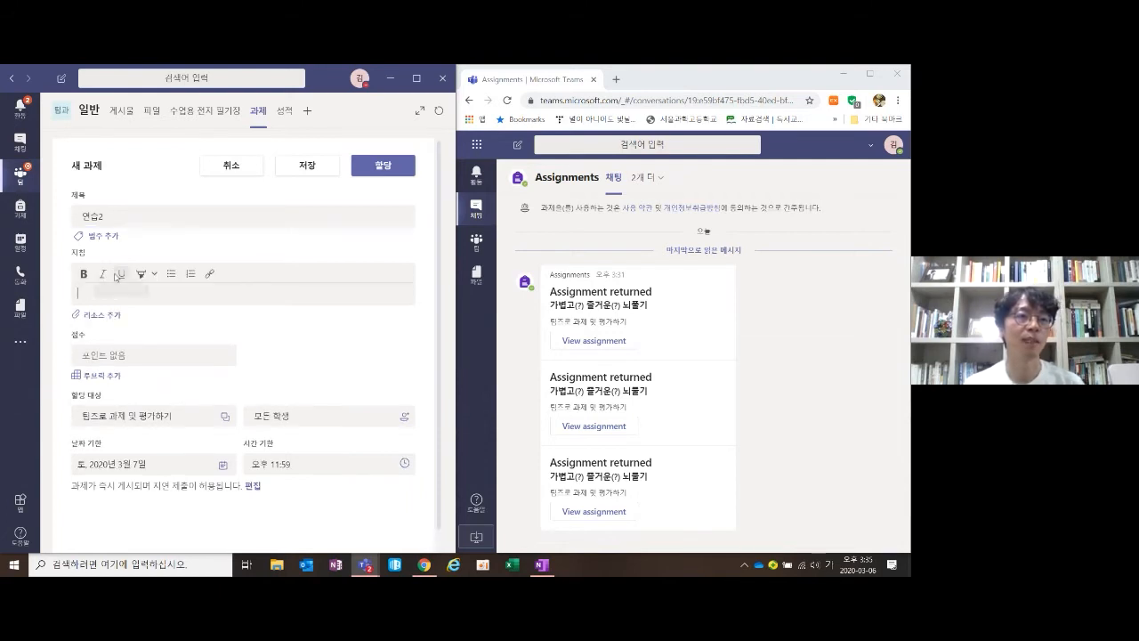
pyautogui.write('꼭 하실 필요는 없어요 ㅅㅅ')
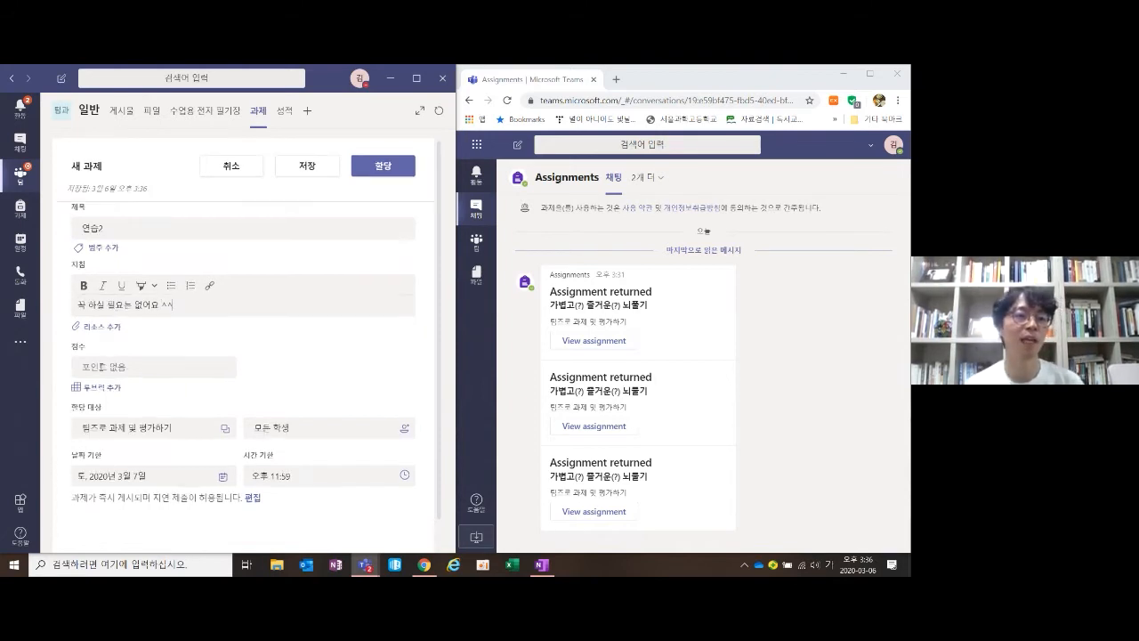
pyautogui.click(100, 392)
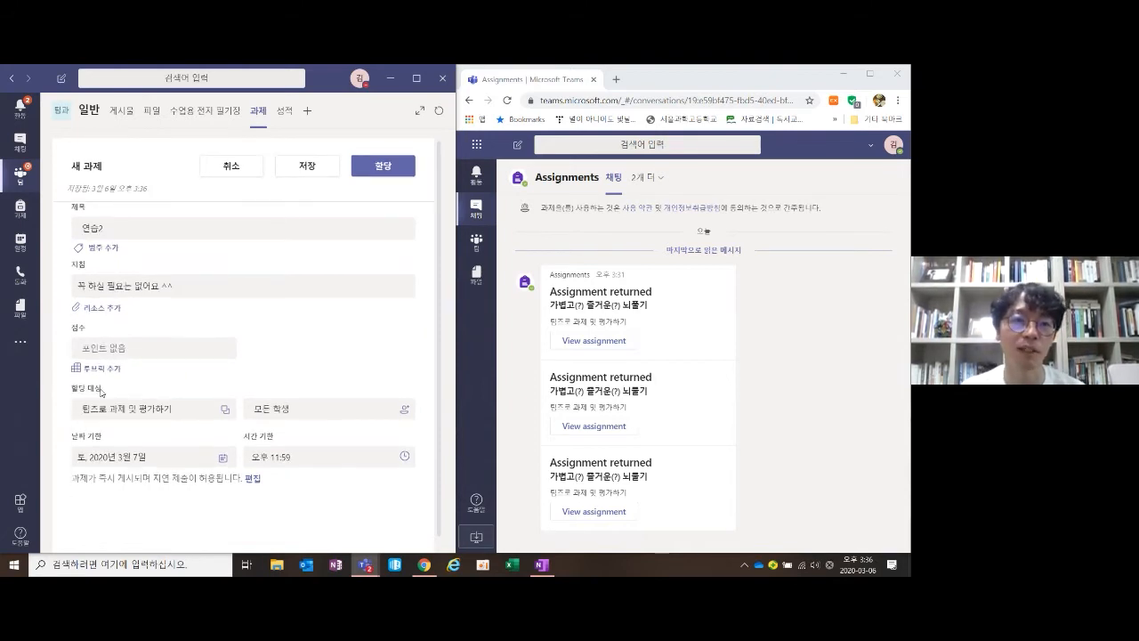
pyautogui.click(102, 405)
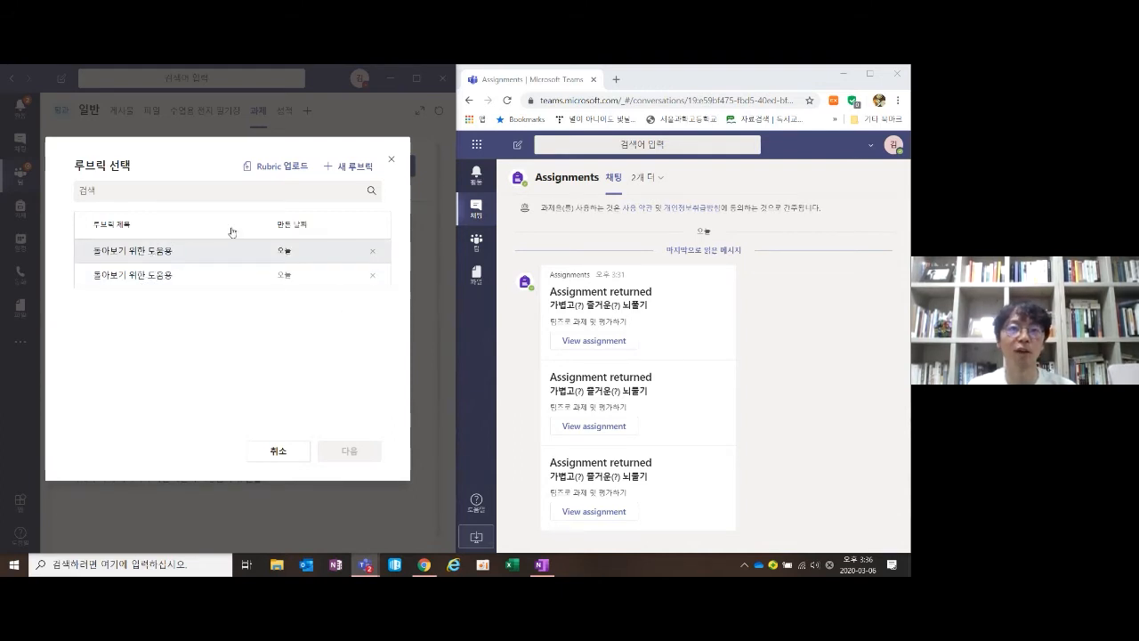
# - Start a new rubric titled '잘해주세요' with point scoring turned on
pyautogui.click(353, 166)
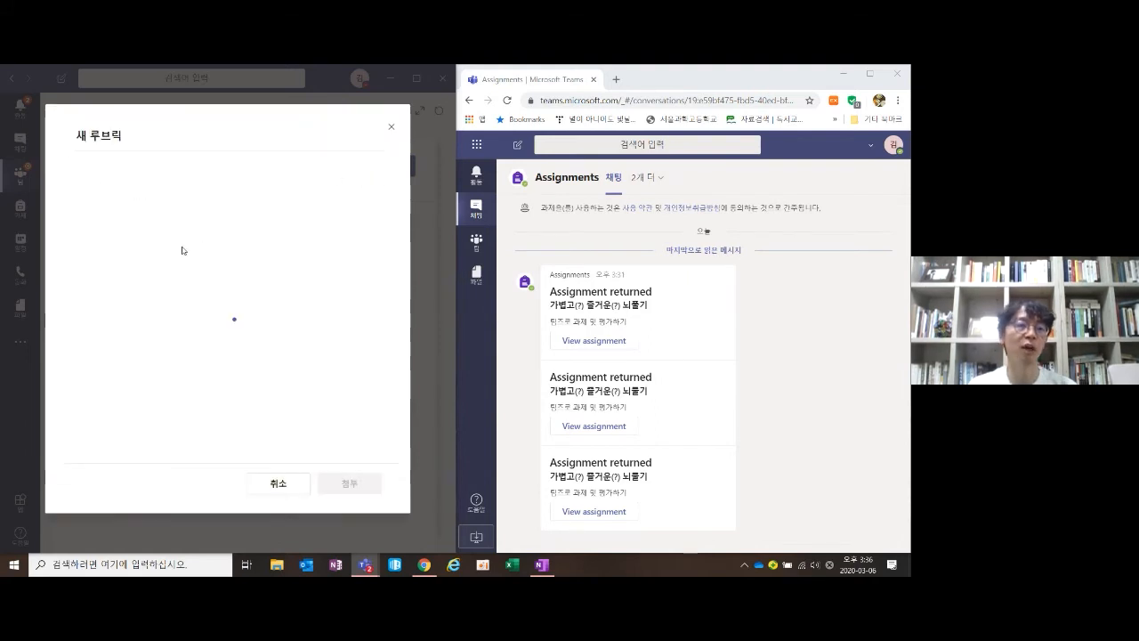
pyautogui.click(140, 187)
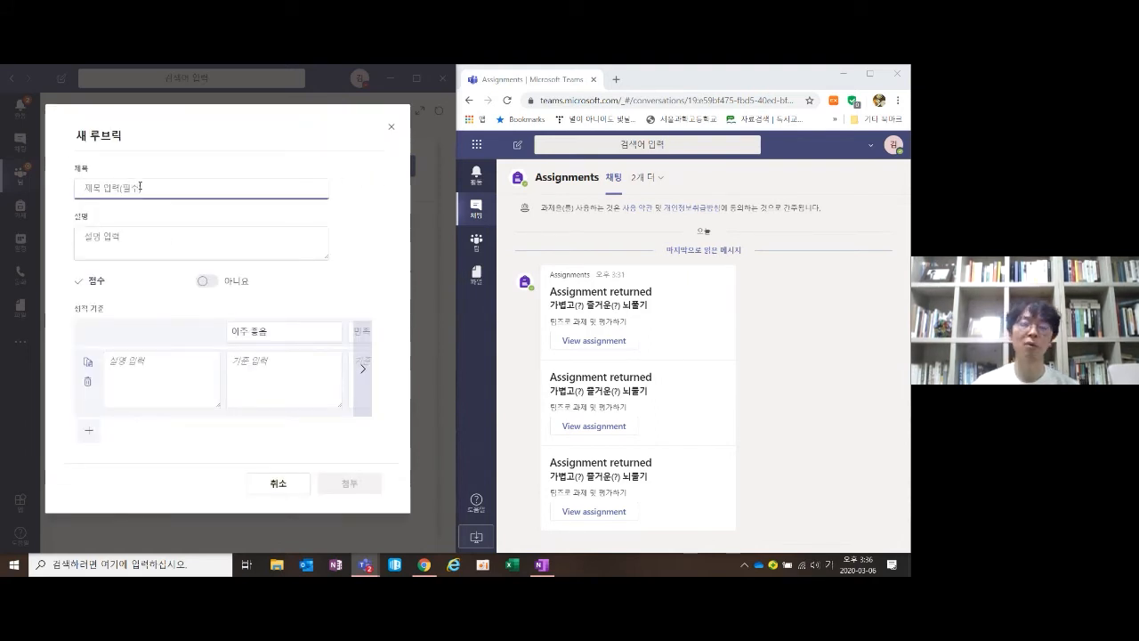
pyautogui.write('잼멜')
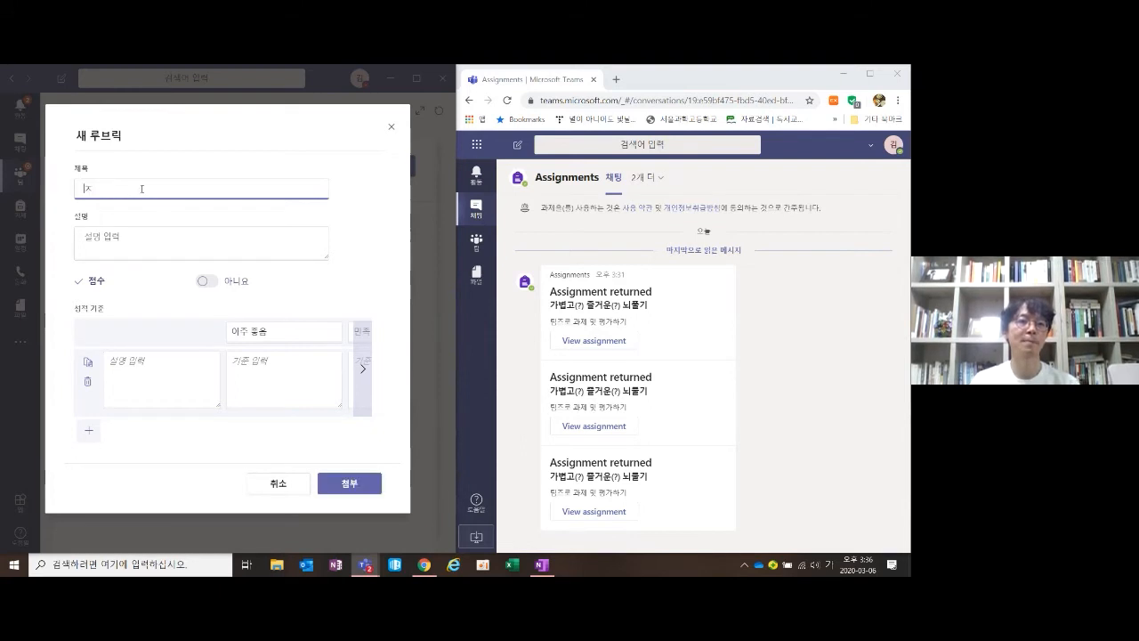
pyautogui.write('주세요-')
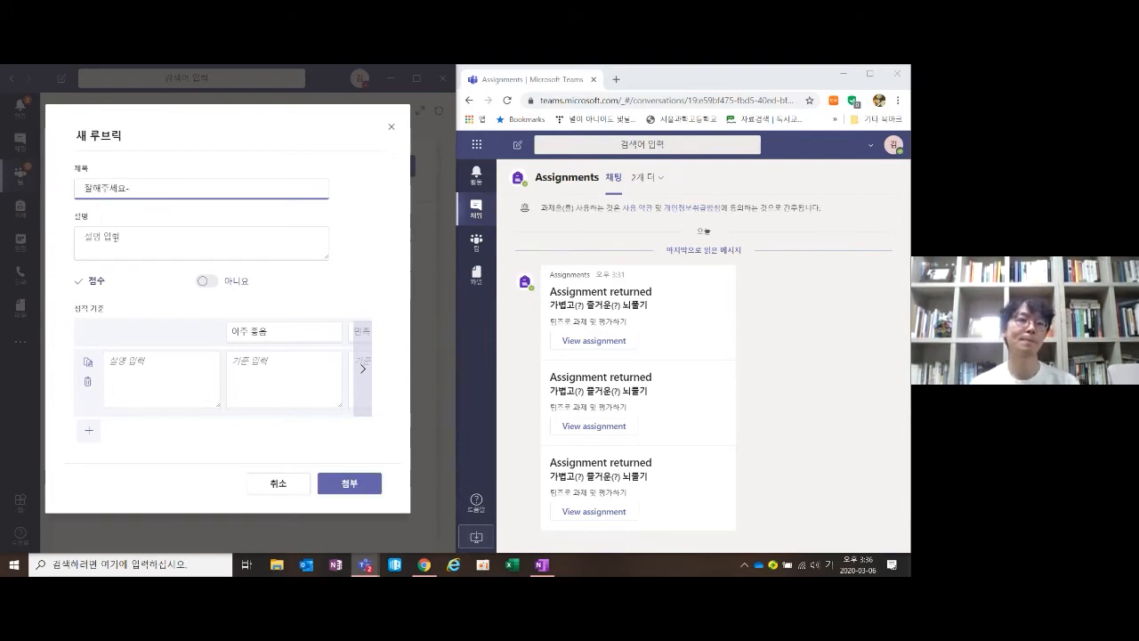
pyautogui.click(115, 238)
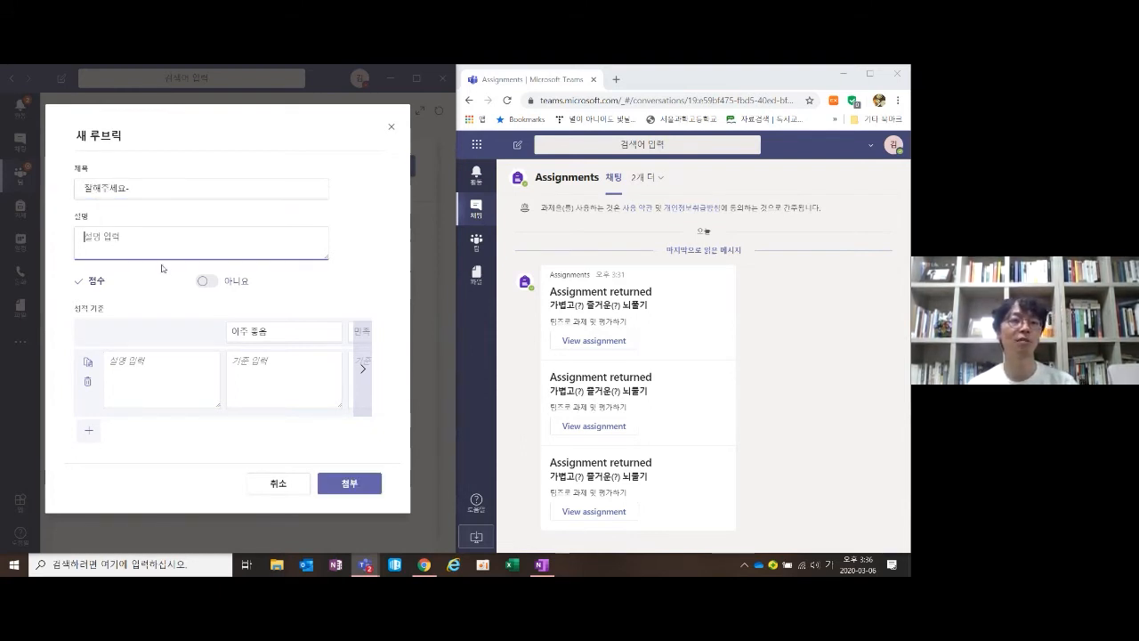
pyautogui.click(208, 282)
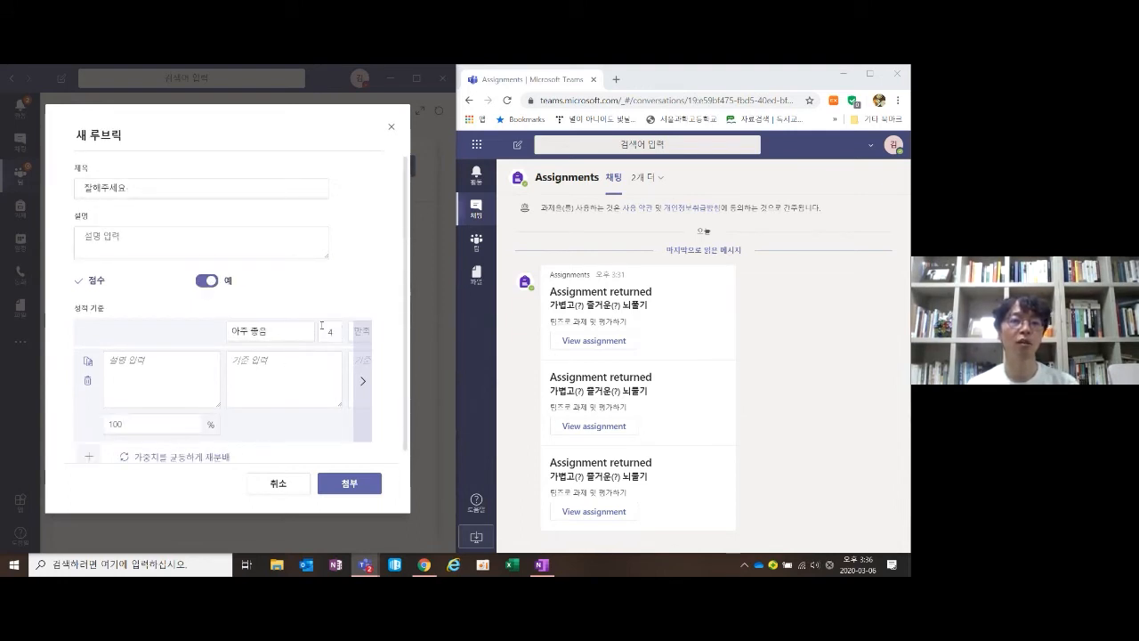
pyautogui.click(206, 281)
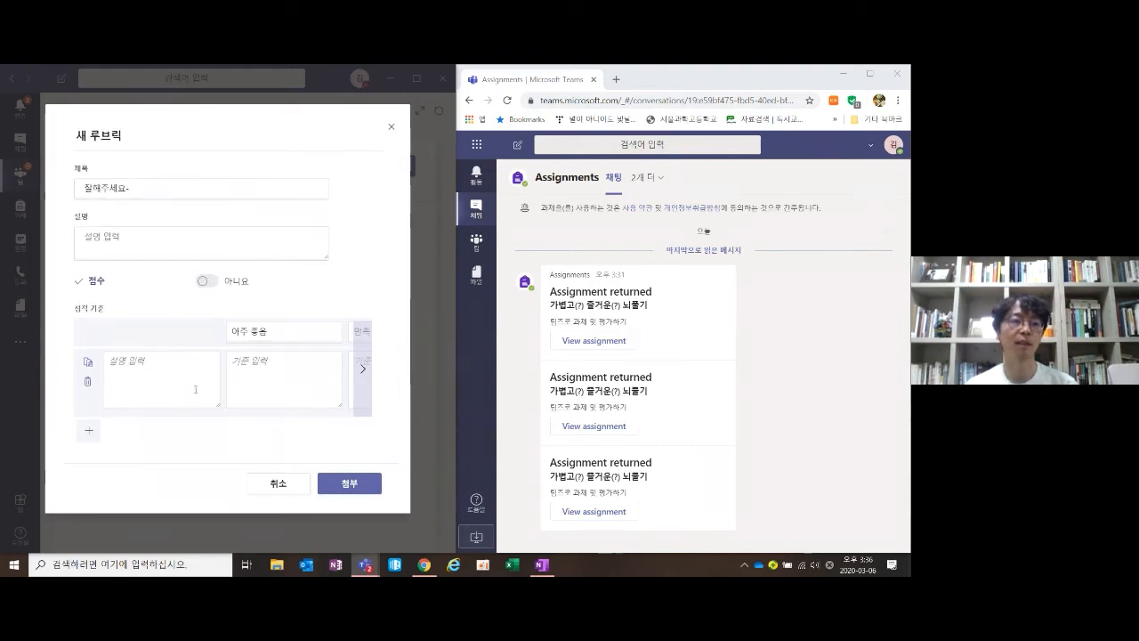
pyautogui.click(206, 281)
# - Add two grading criteria named 창의성 and 정확성
pyautogui.click(188, 371)
pyautogui.write('정의성')
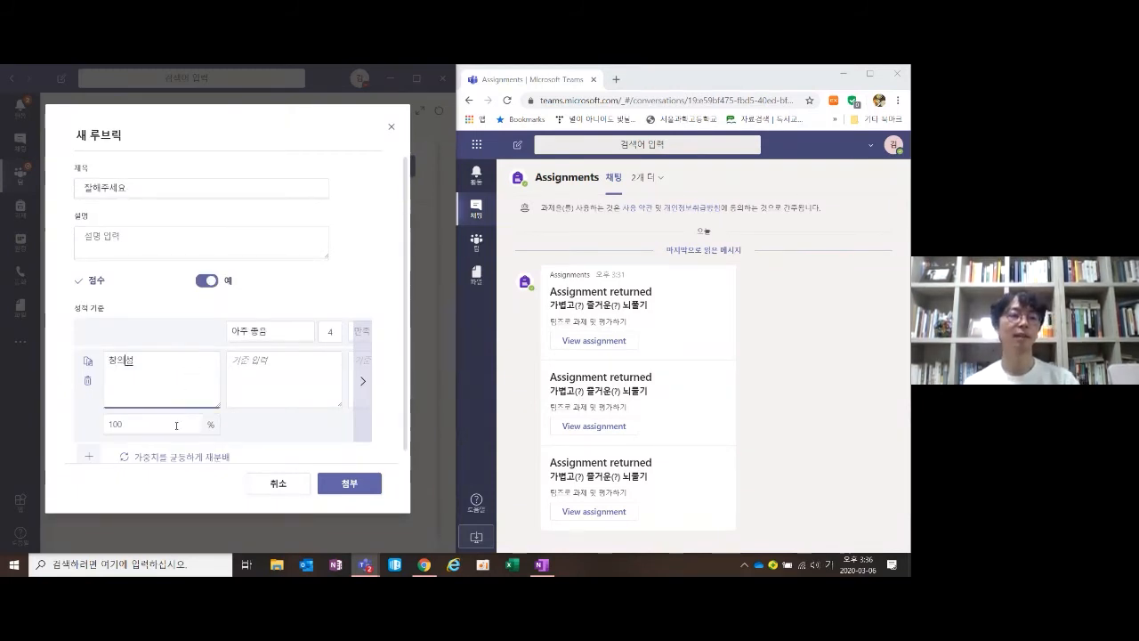
pyautogui.click(88, 455)
pyautogui.click(145, 370)
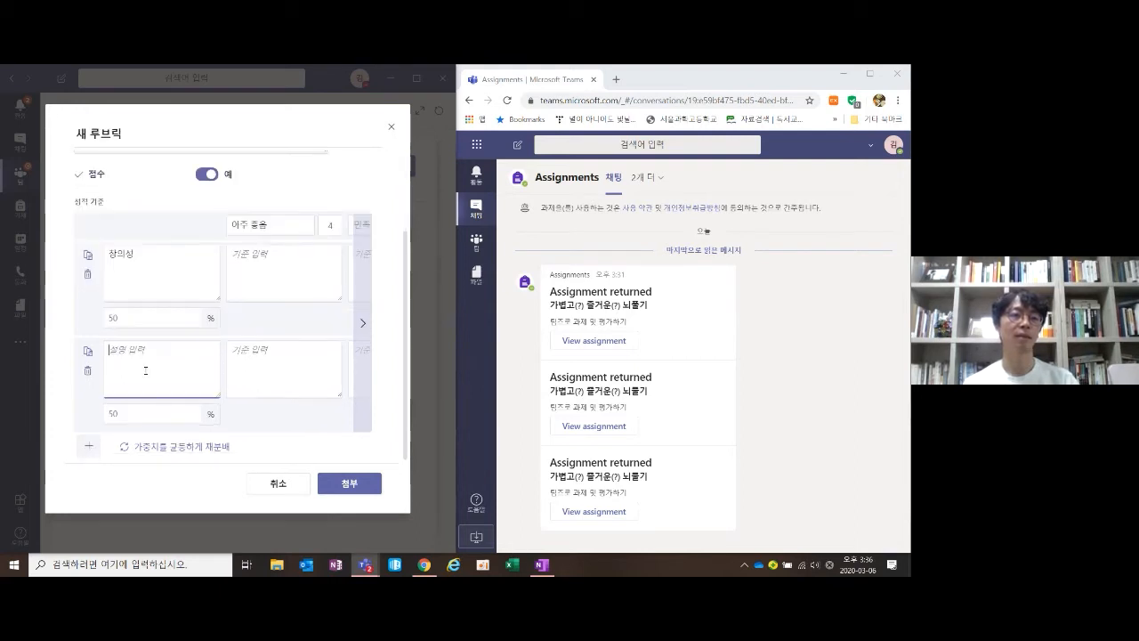
pyautogui.write('정확')
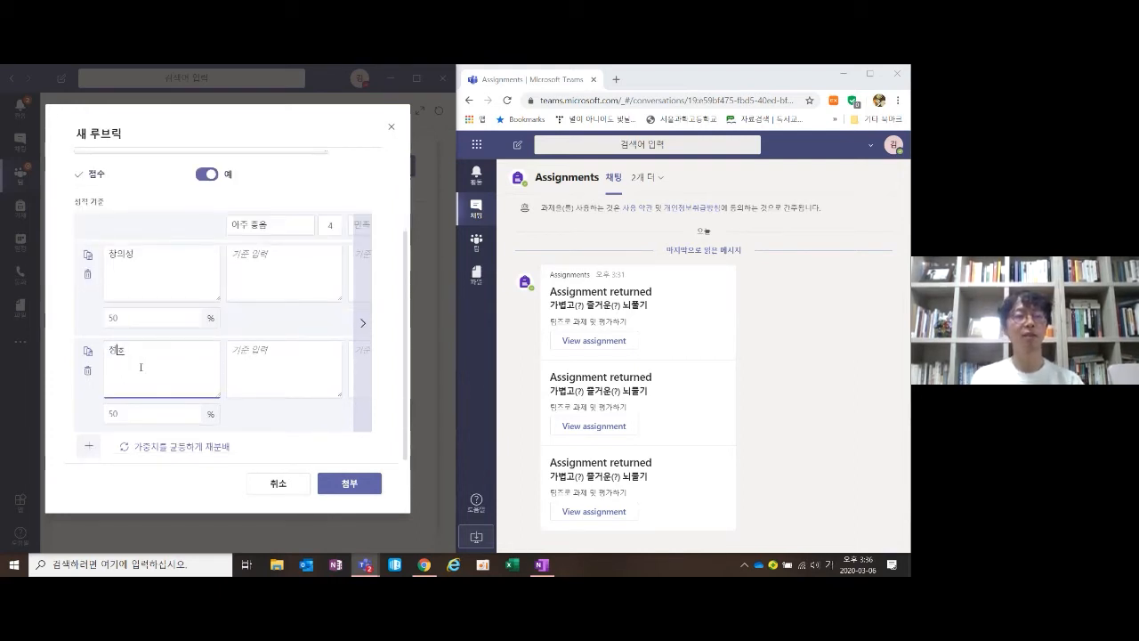
pyautogui.write('성')
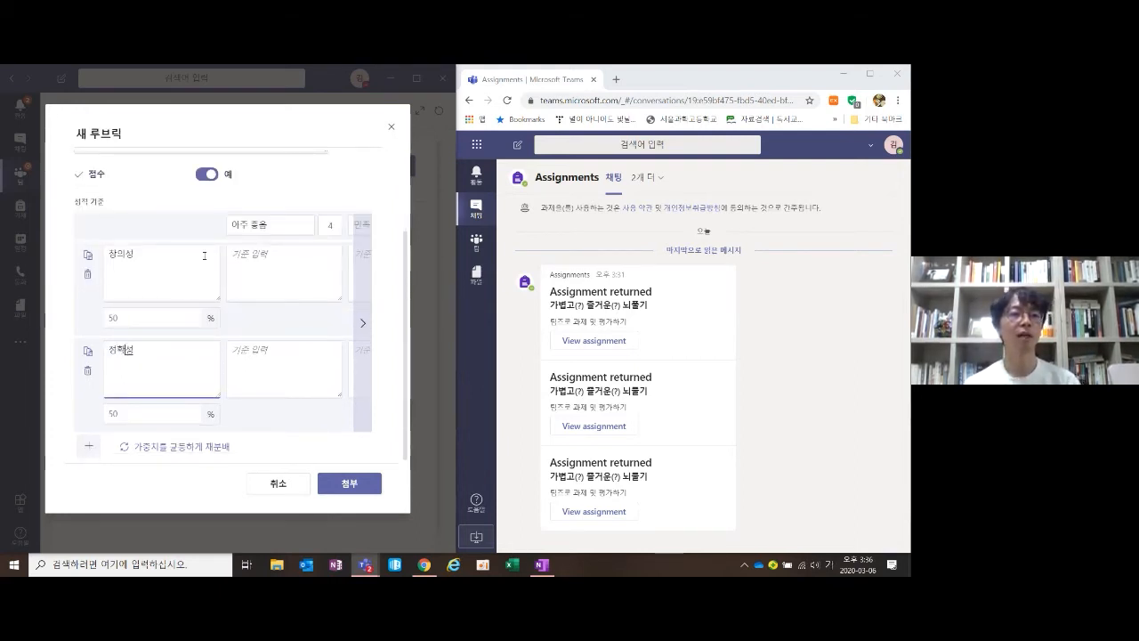
# - Fill in the rating levels 아주 좋음, 만족 (3), 보통 (2) and 불만족 (1)
pyautogui.click(262, 225)
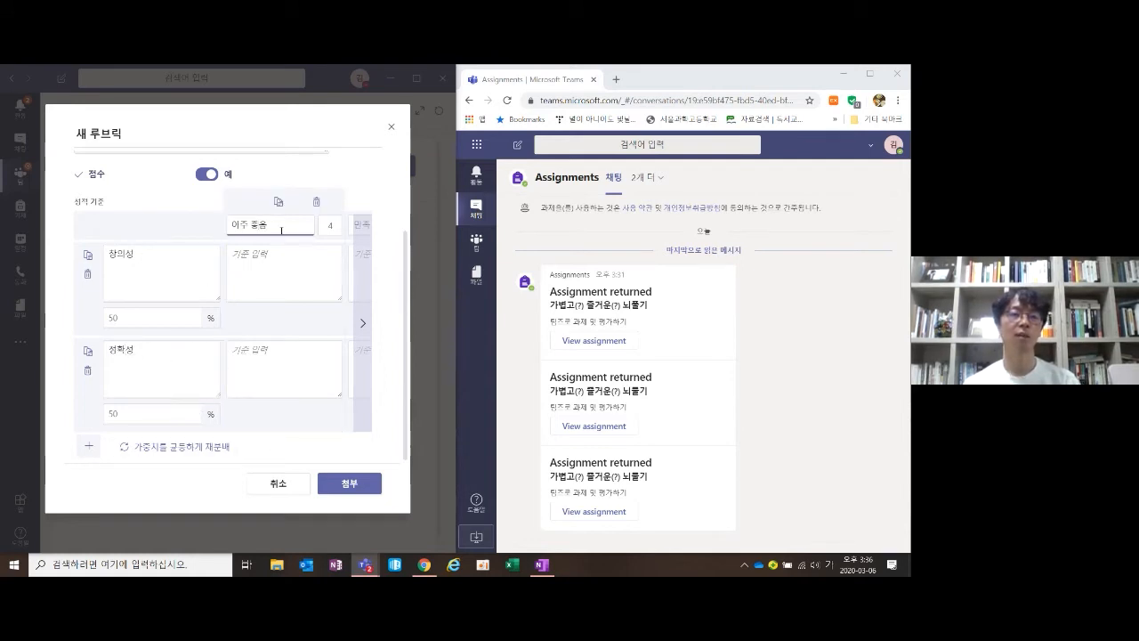
pyautogui.press('Tab')
pyautogui.press('Tab')
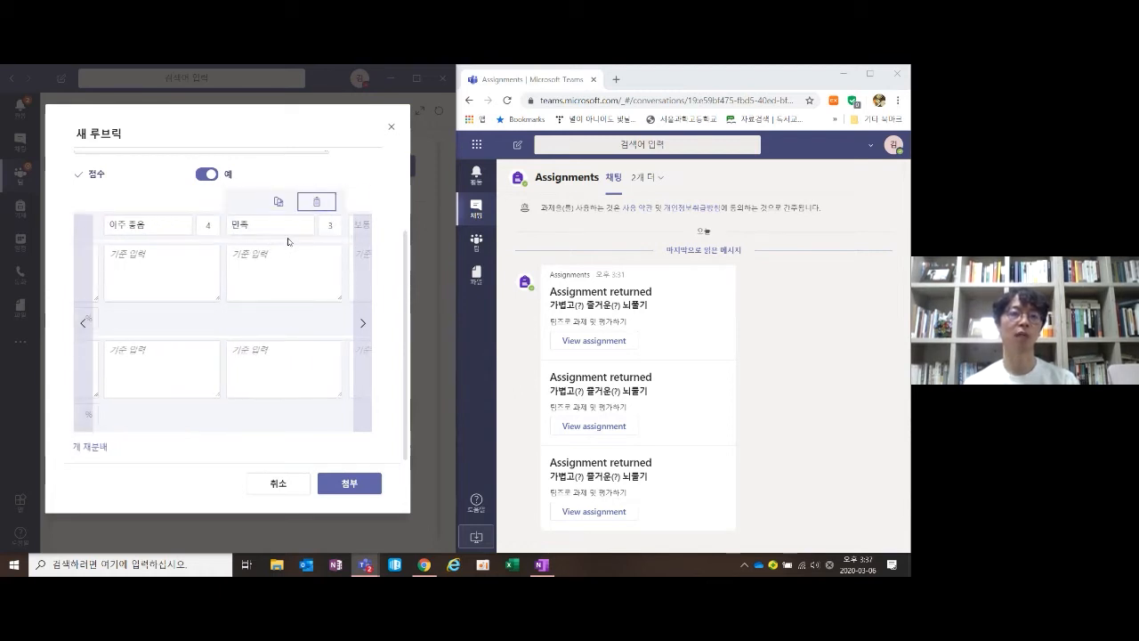
pyautogui.press('Tab')
pyautogui.press('Tab')
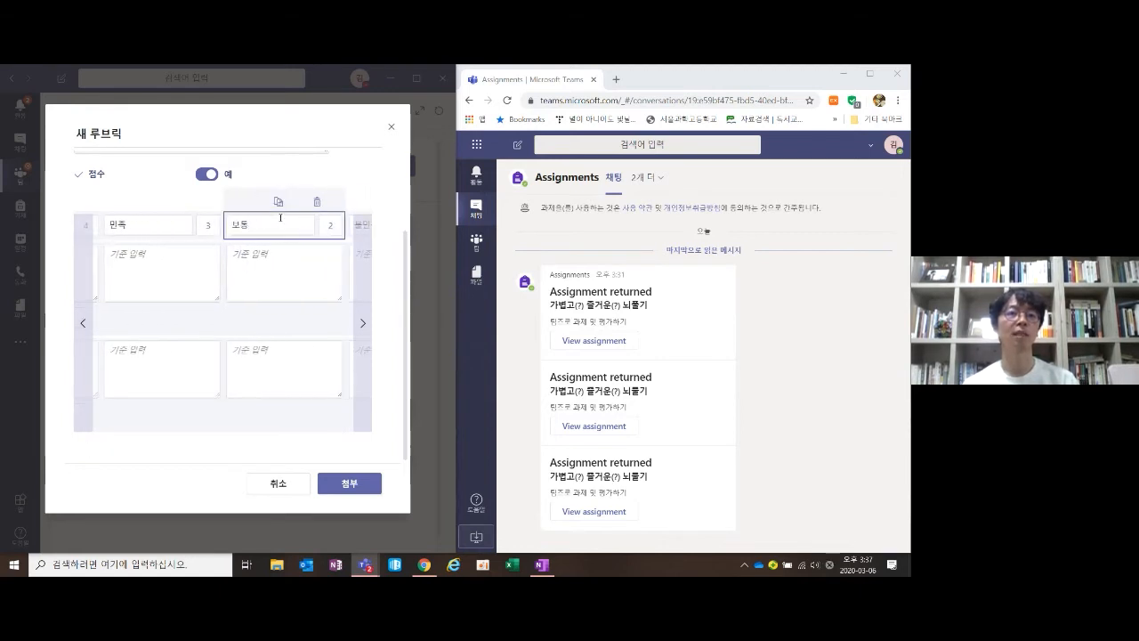
pyautogui.press('Tab')
pyautogui.press('Tab')
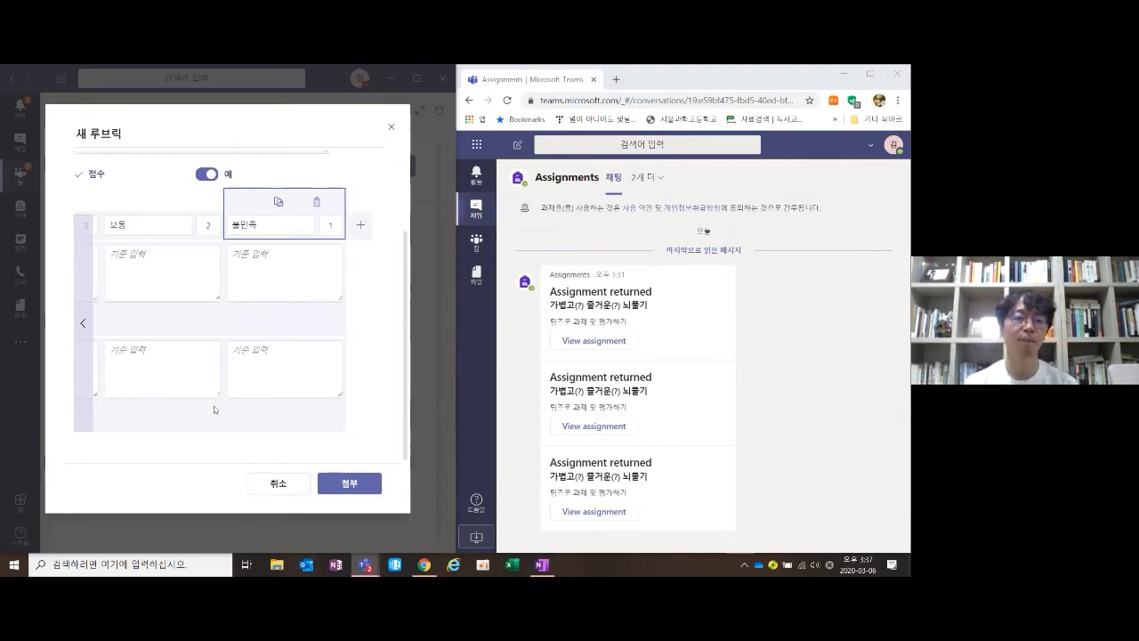
pyautogui.click(83, 323)
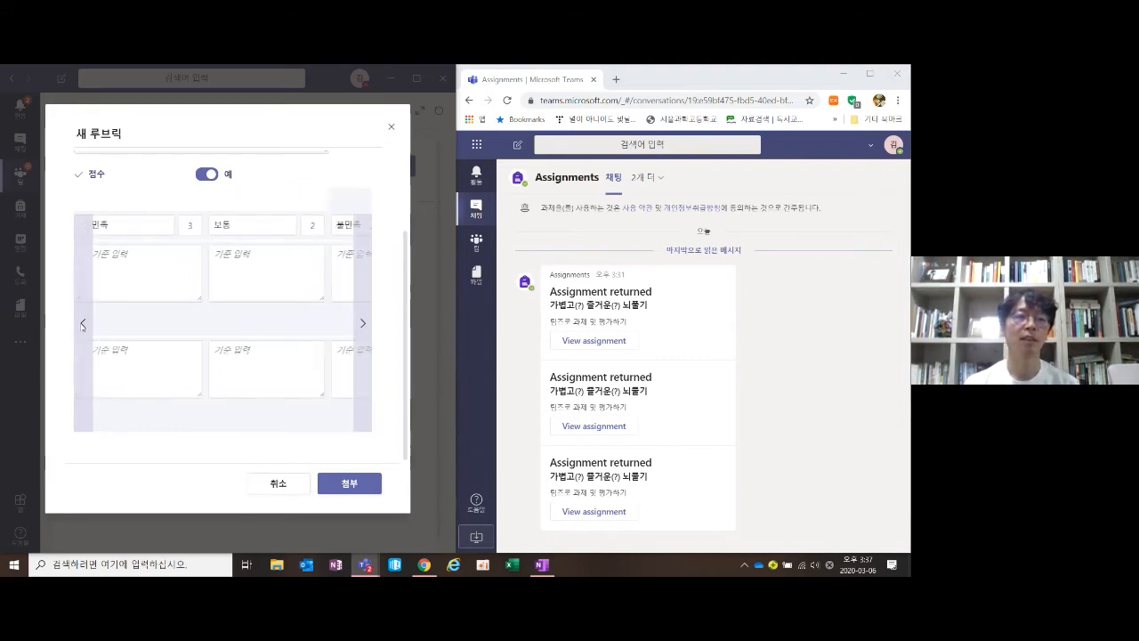
# - Weight 창의성 at 20% and 정확성 at 80%, then cancel out of the rubric editor
pyautogui.click(240, 256)
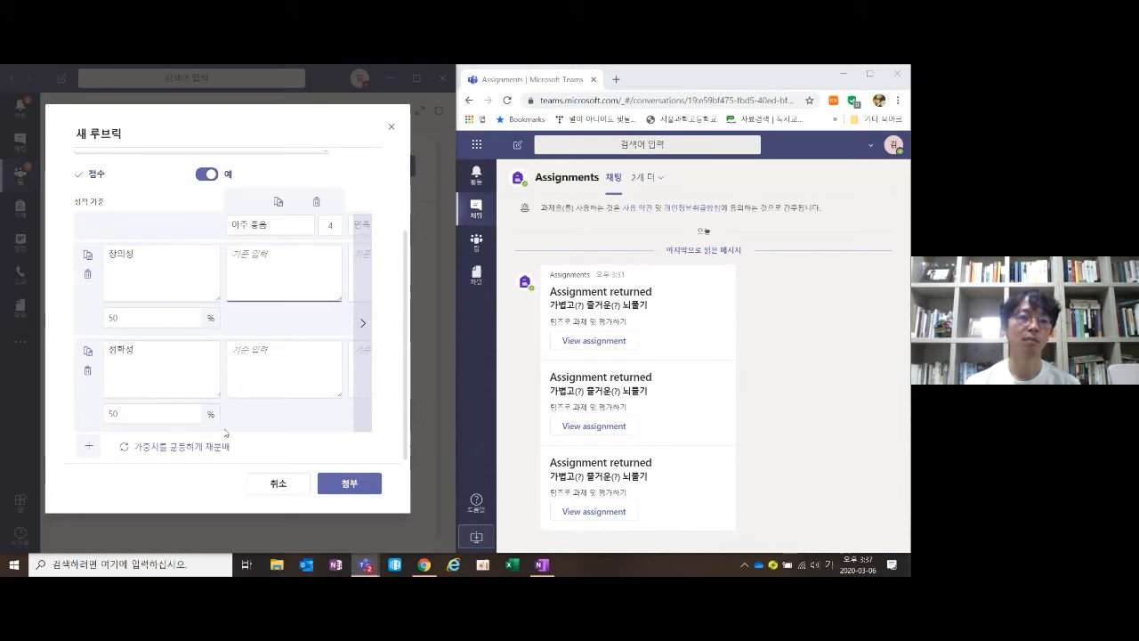
pyautogui.click(152, 322)
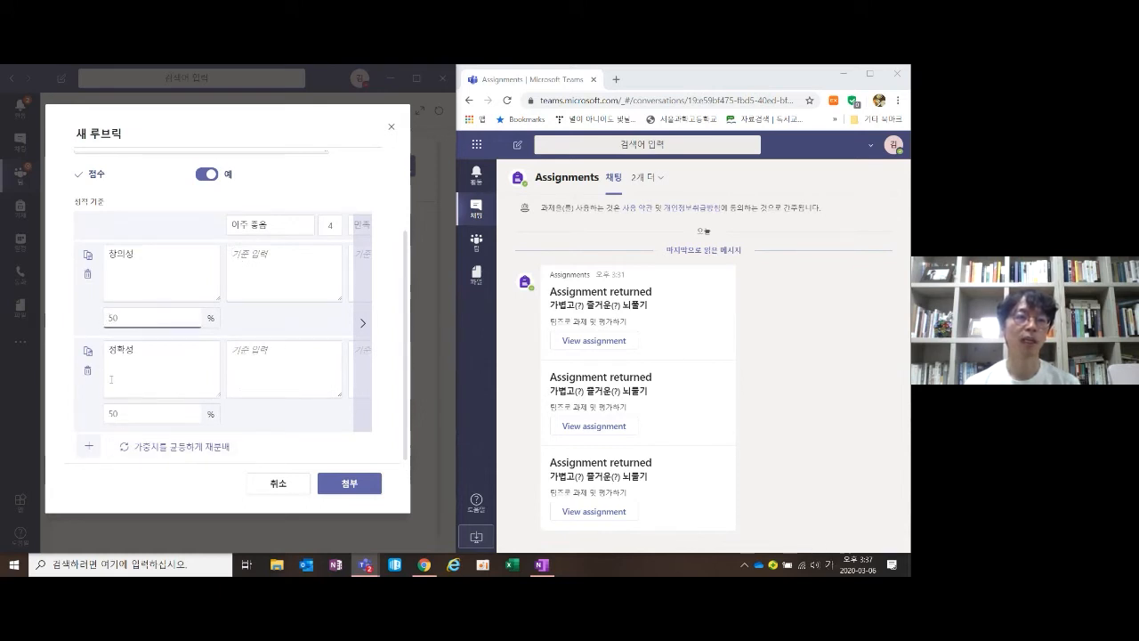
pyautogui.click(116, 415)
pyautogui.click(135, 317)
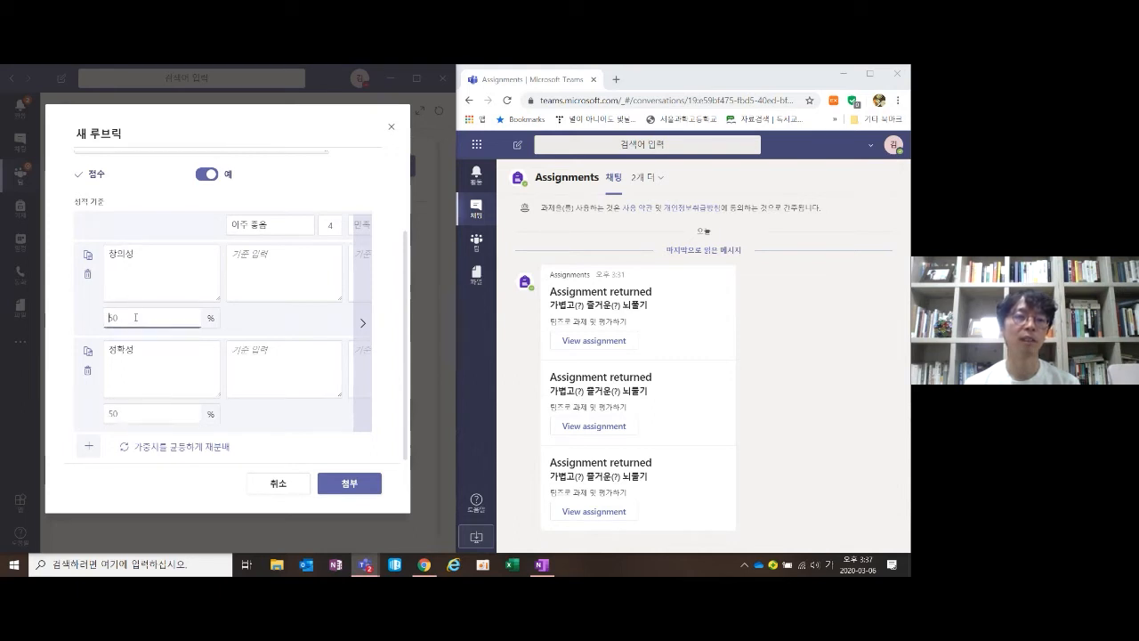
pyautogui.click(124, 415)
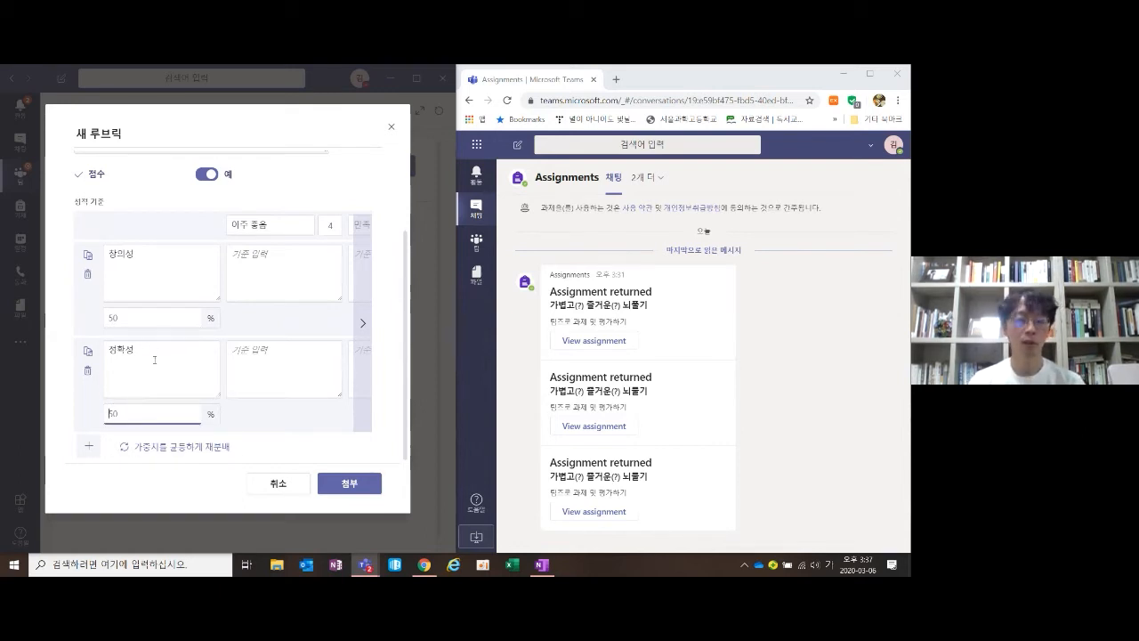
pyautogui.press('Delete')
pyautogui.press('Delete')
pyautogui.write('8')
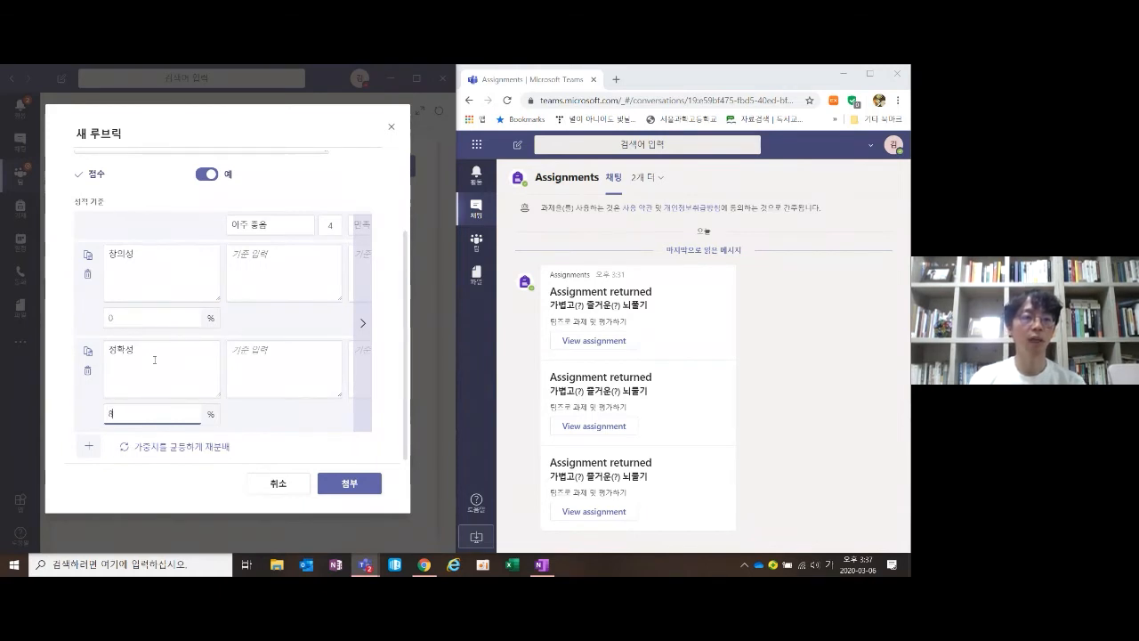
pyautogui.click(172, 318)
pyautogui.write('20')
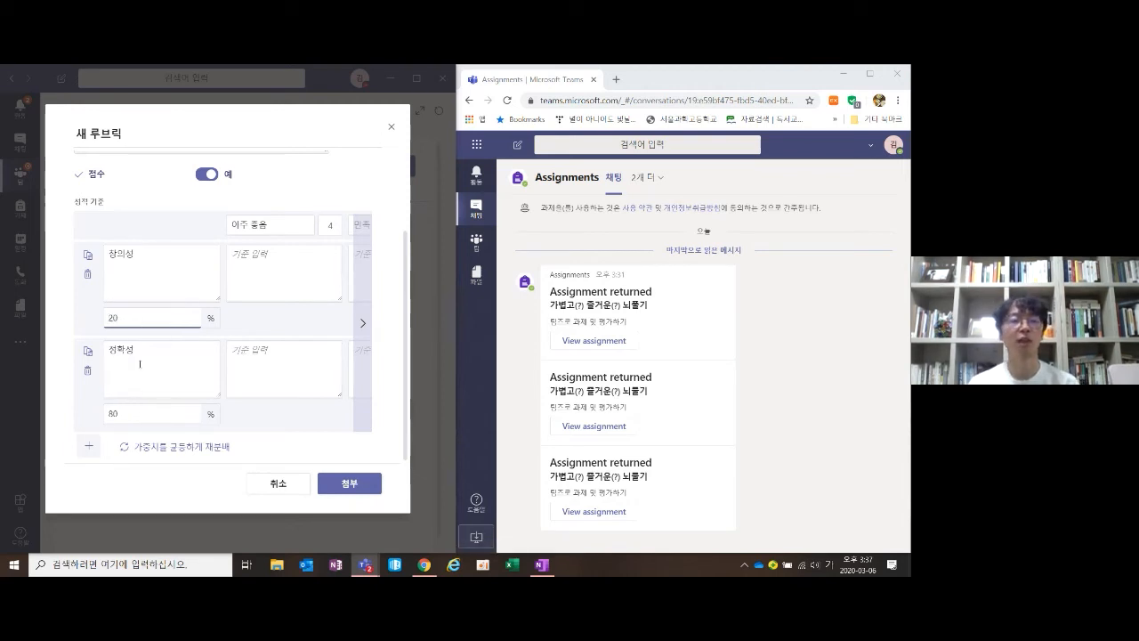
pyautogui.moveTo(468, 258)
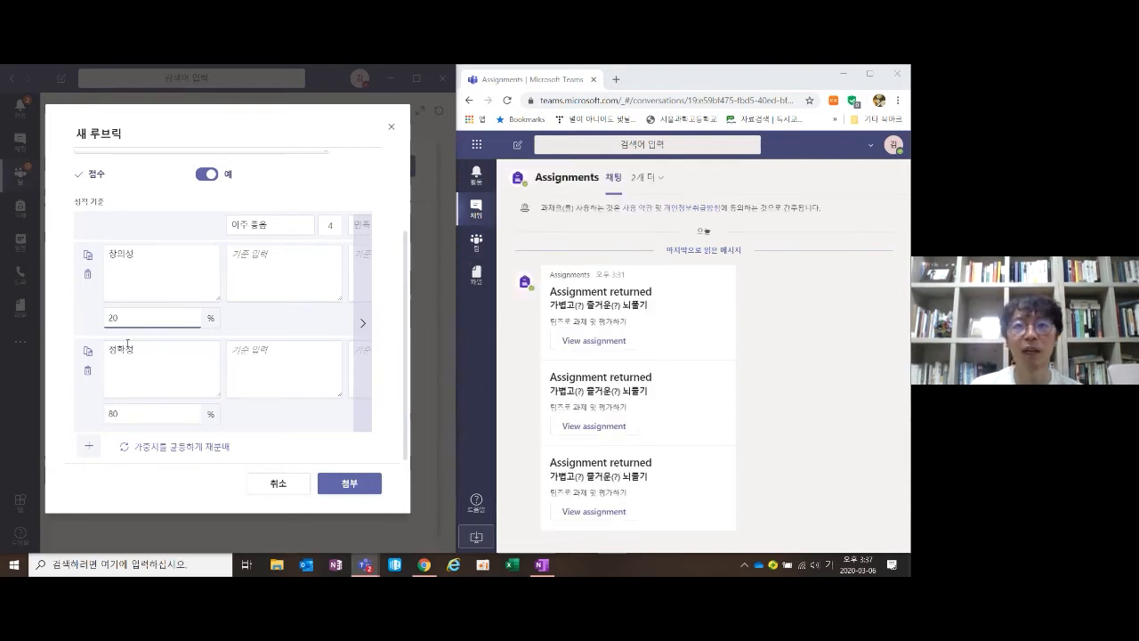
pyautogui.click(264, 481)
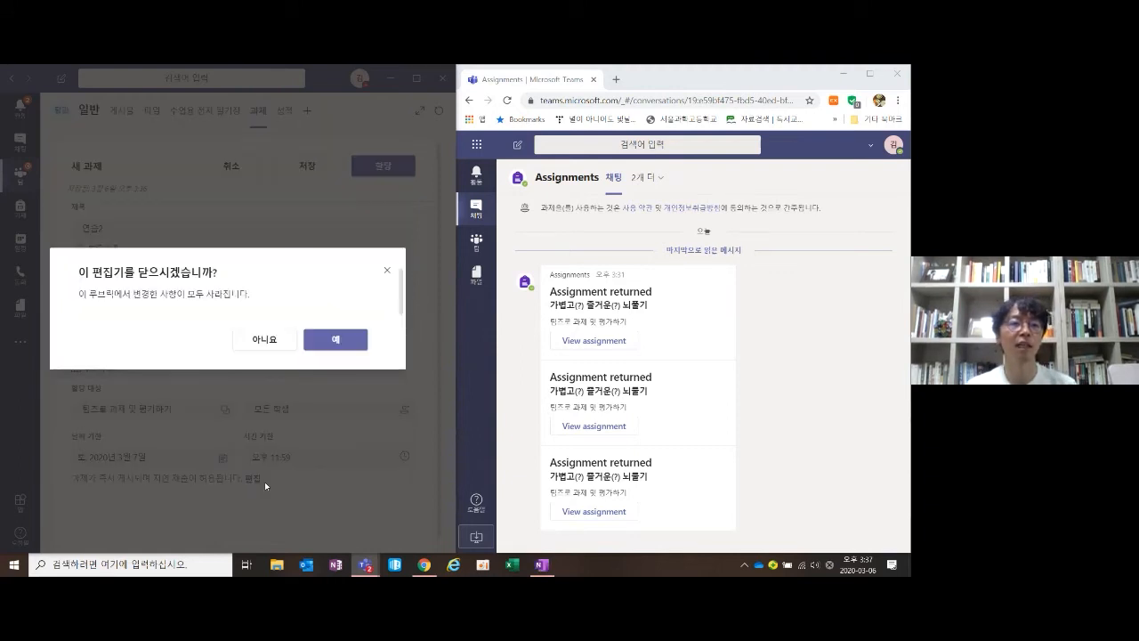
# - Discard the new rubric and open the saved 돌아보기 위한 도움용 rubric instead
pyautogui.click(333, 341)
pyautogui.click(118, 370)
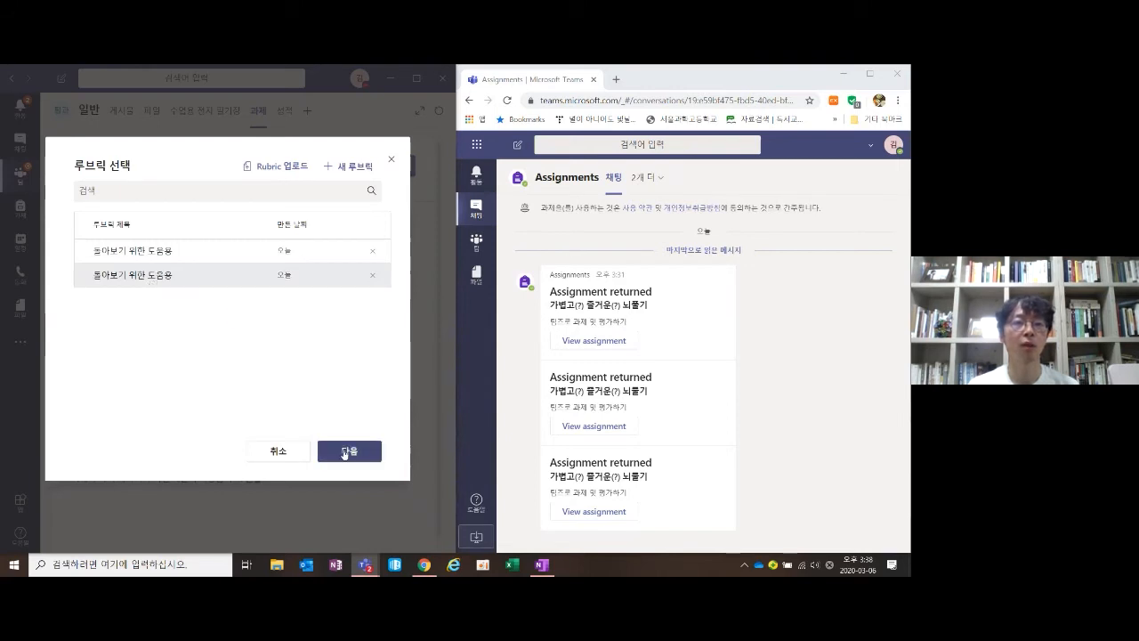
pyautogui.click(345, 452)
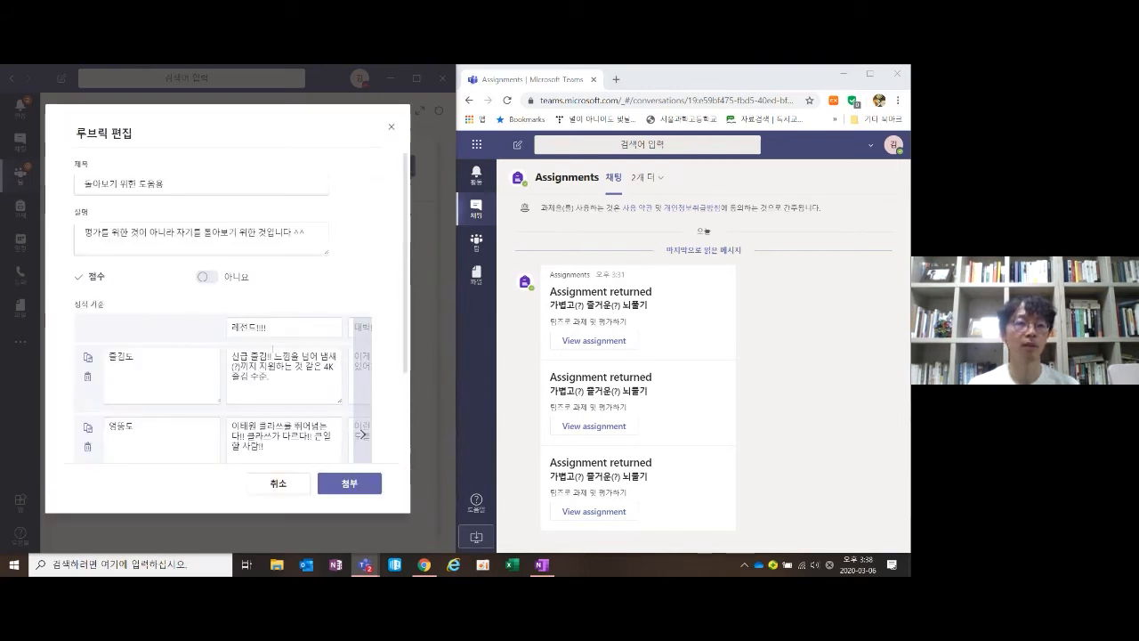
pyautogui.scroll(-3, 155, 375)
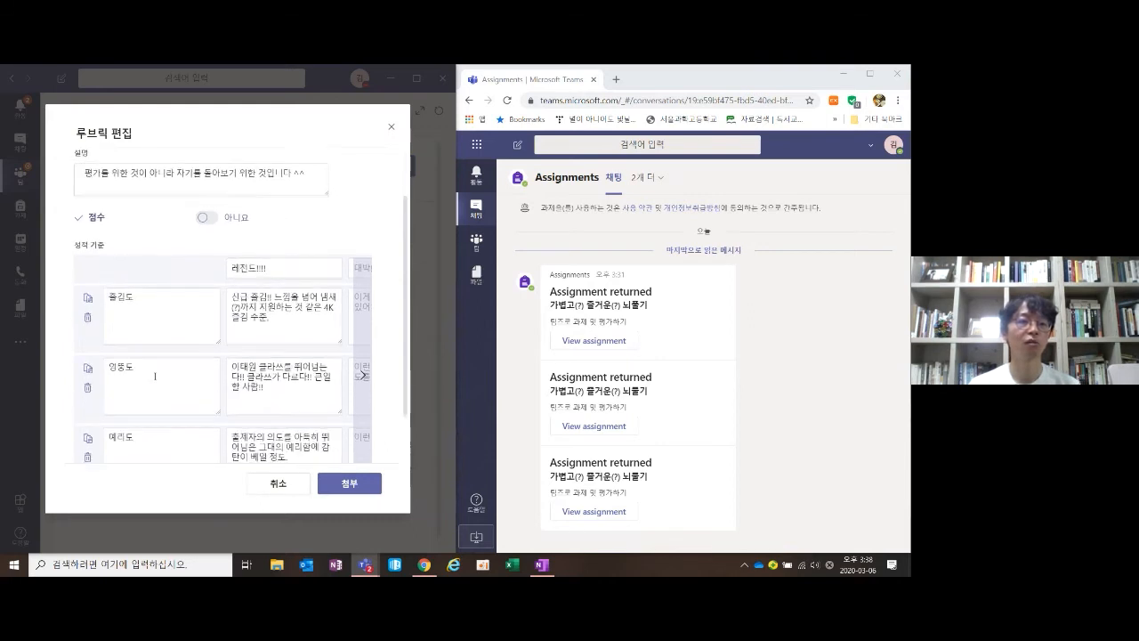
pyautogui.scroll(3, 172, 404)
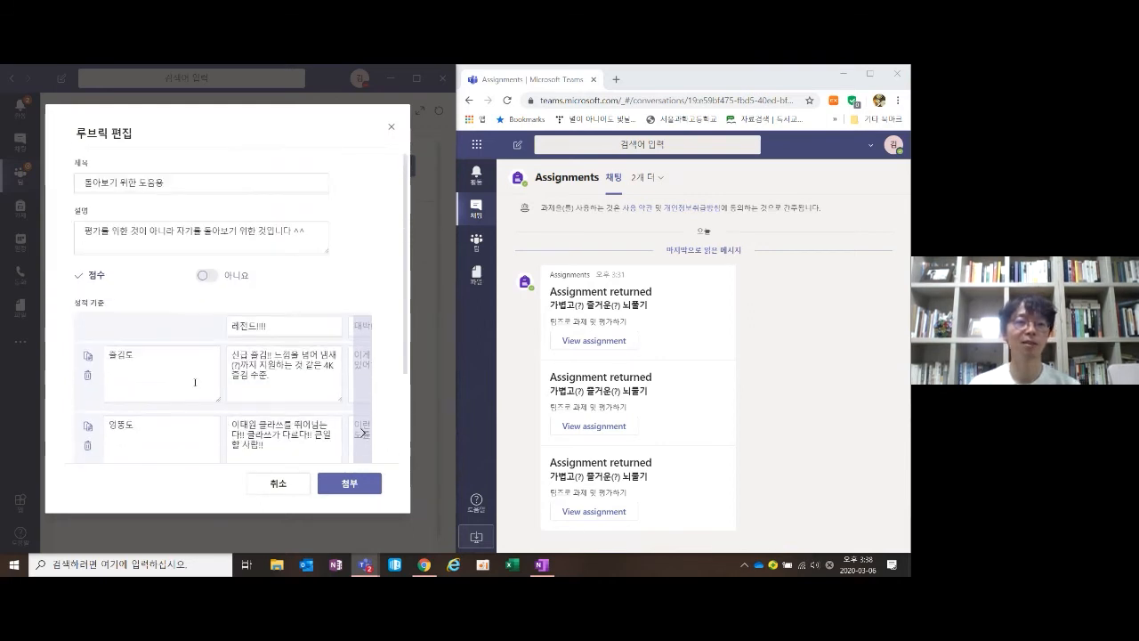
# - Browse the rubric's rating level columns from 레전드!!!! onward and back to the criteria
pyautogui.click(264, 329)
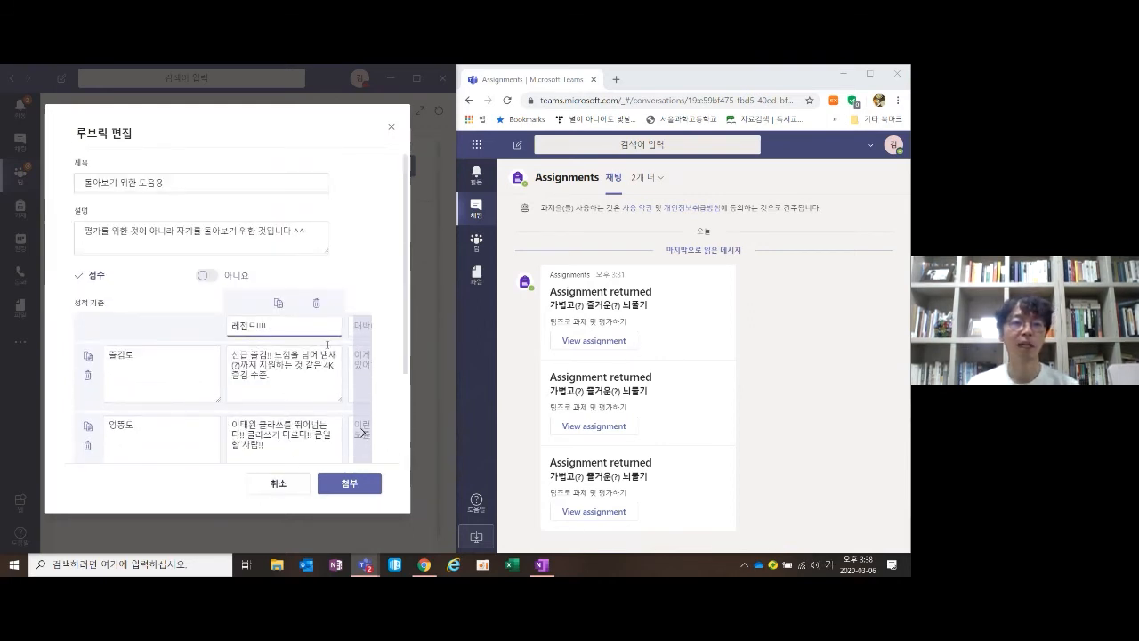
pyautogui.click(363, 420)
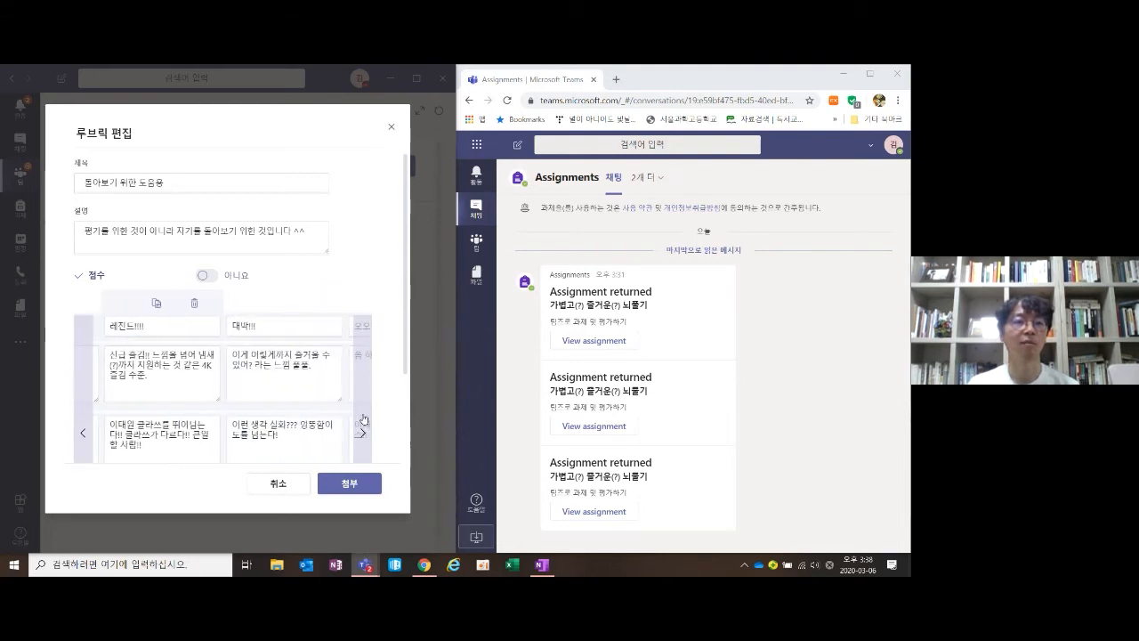
pyautogui.click(363, 420)
pyautogui.click(363, 419)
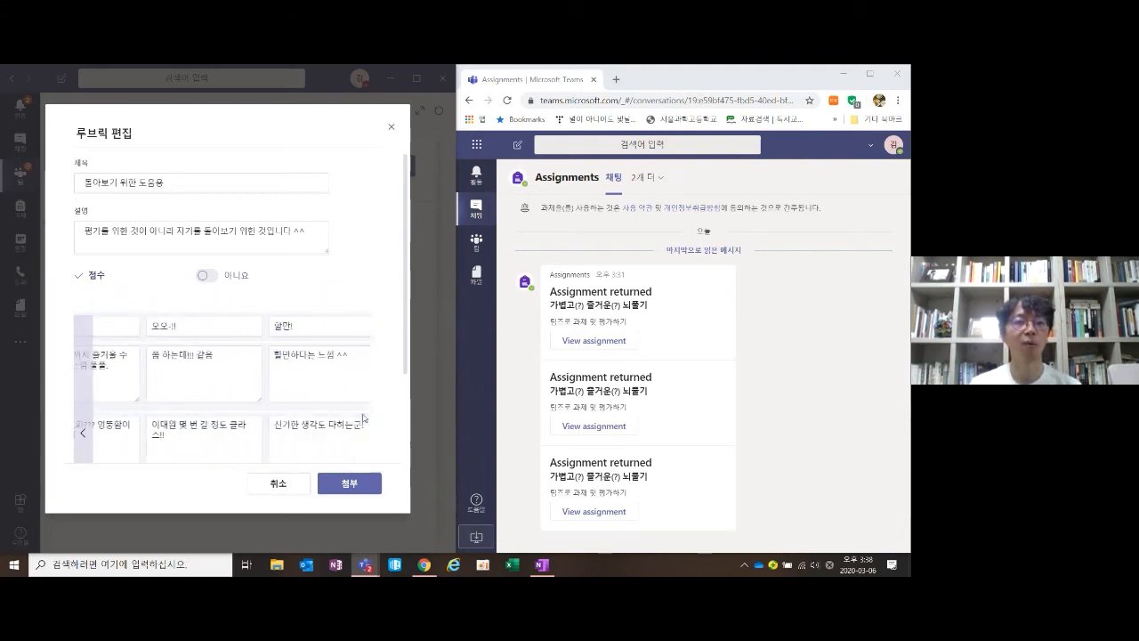
pyautogui.click(83, 432)
pyautogui.click(83, 433)
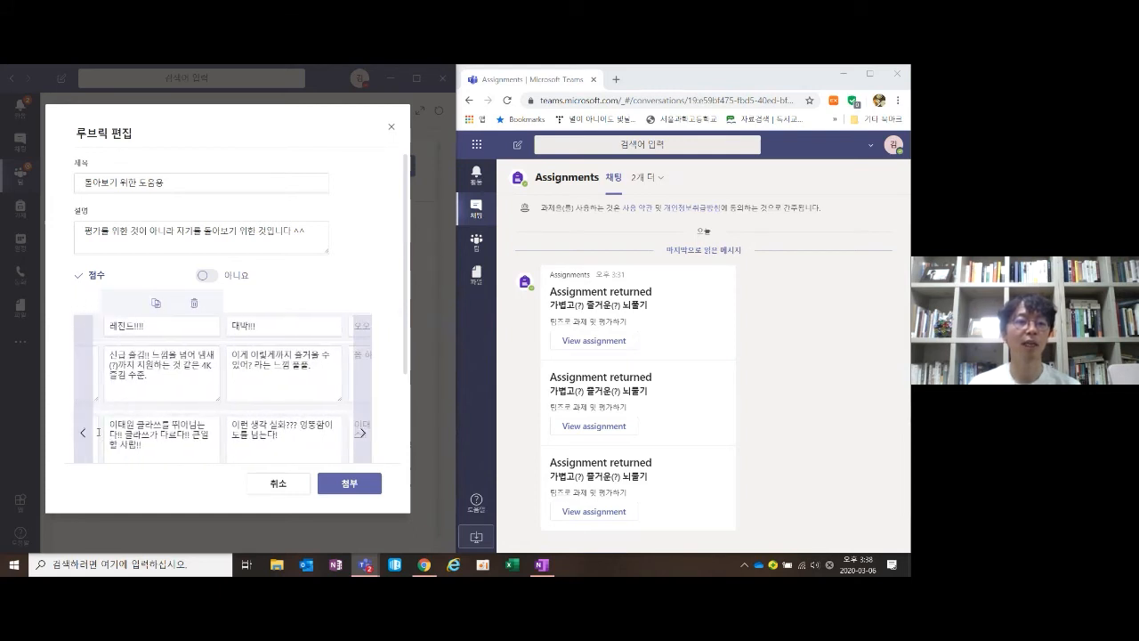
pyautogui.click(85, 433)
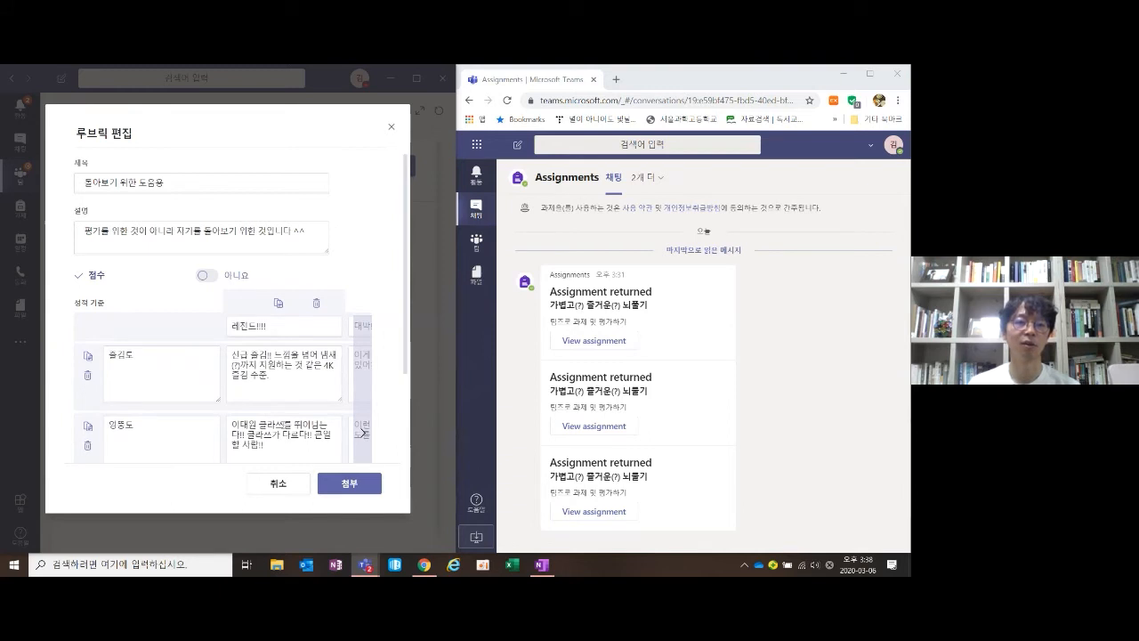
# - Review criteria 솔깃도, 엉뚱도 and 예리도, then start closing the rubric without keeping changes
pyautogui.scroll(-1, 281, 424)
pyautogui.scroll(-1, 283, 429)
pyautogui.scroll(2, 283, 427)
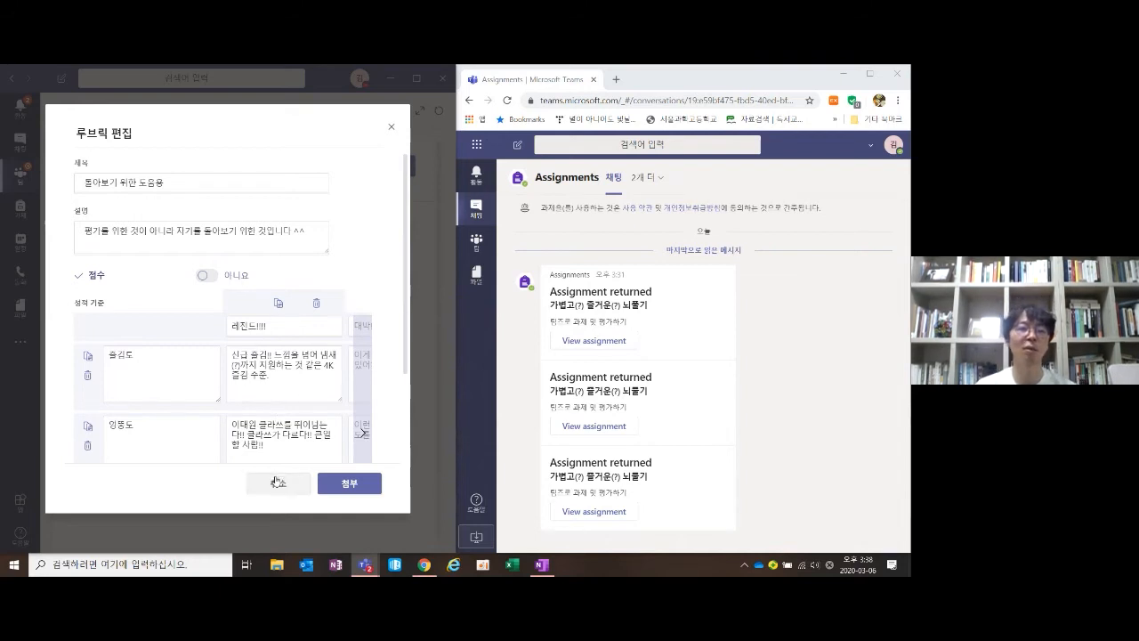
pyautogui.click(299, 486)
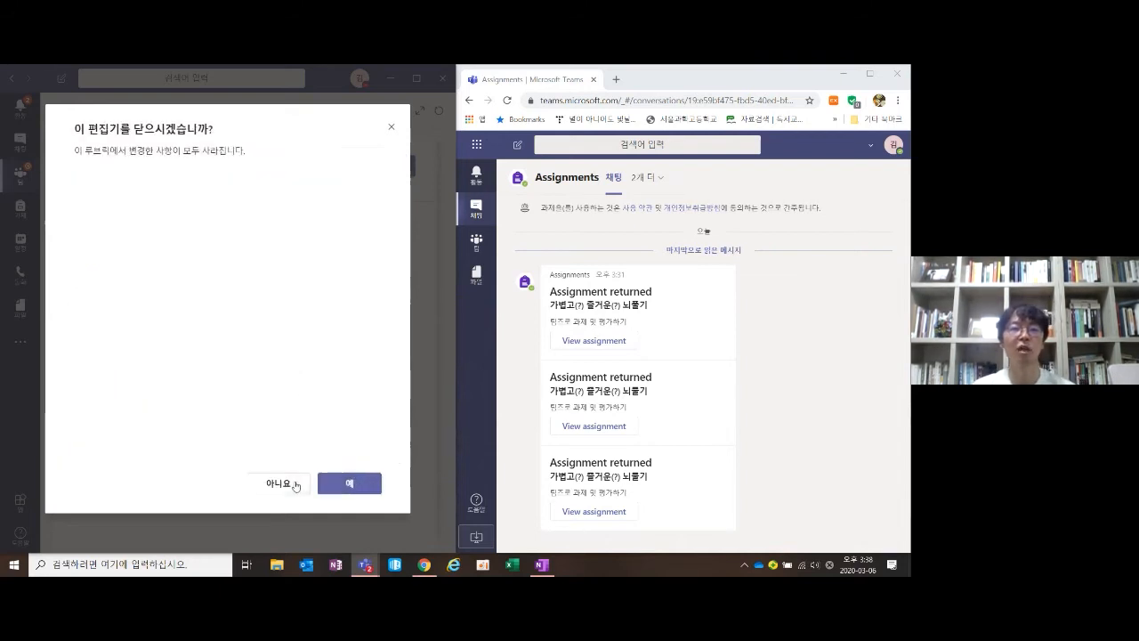
pyautogui.click(349, 481)
# - Discard the rubric edits and cancel the new assignment draft, returning to the assignments list
pyautogui.click(553, 232)
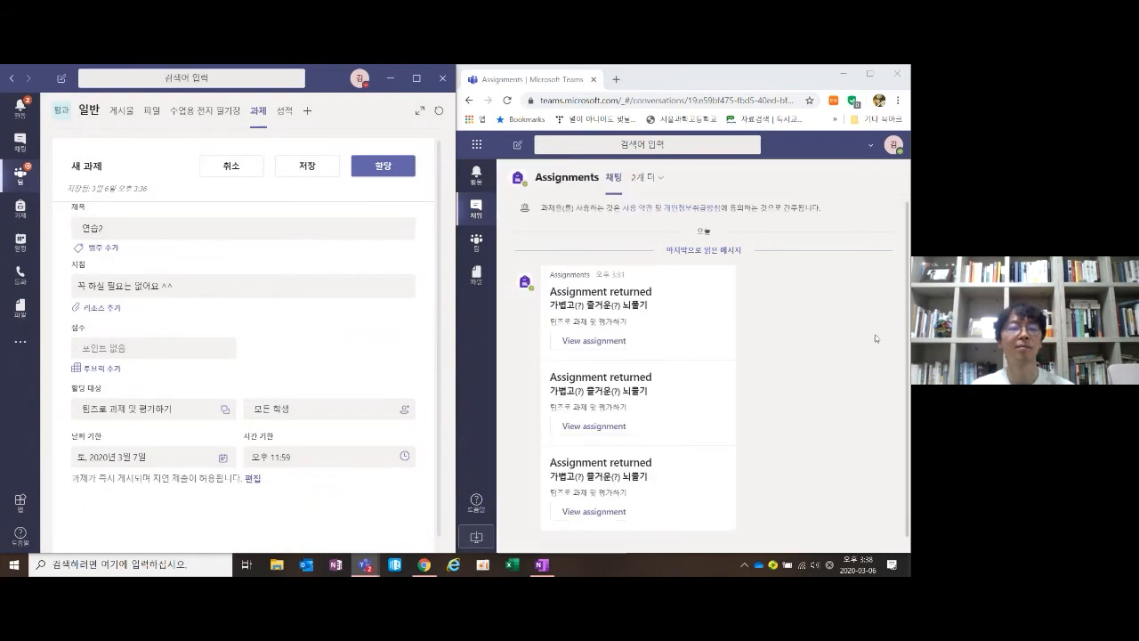
pyautogui.click(245, 169)
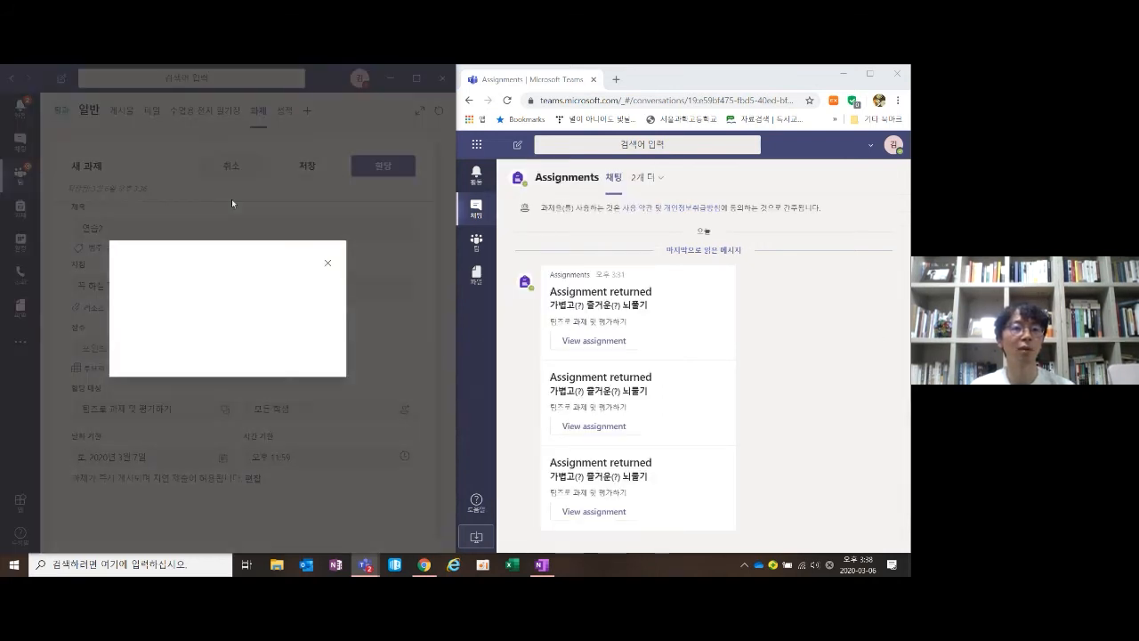
pyautogui.click(207, 348)
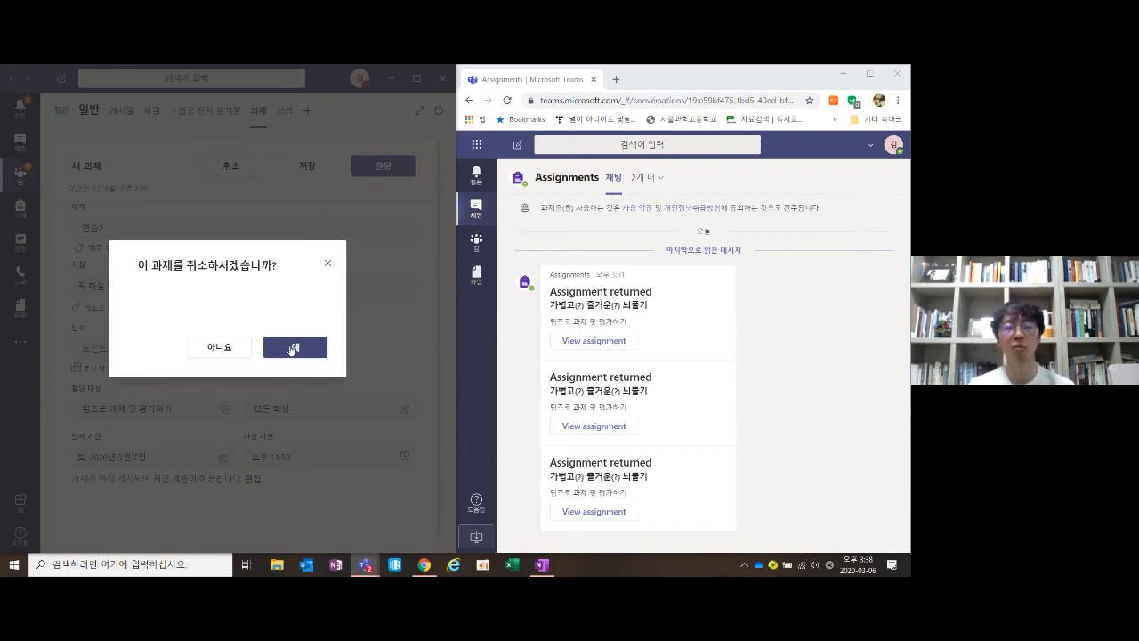
pyautogui.click(292, 348)
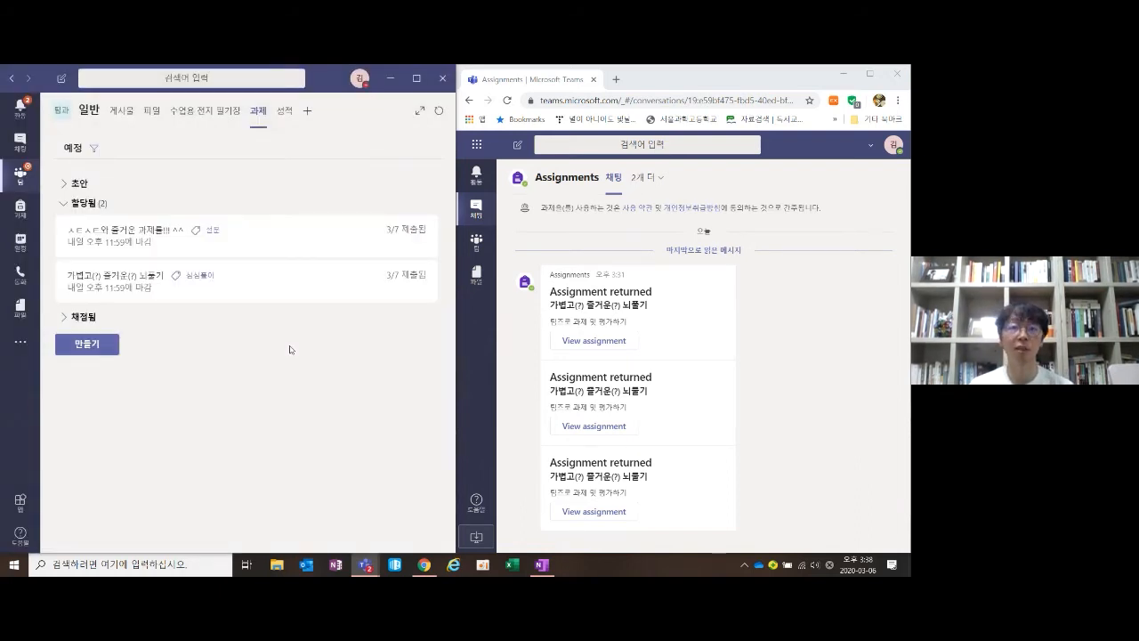
# - Open a graded student's 맞는 식 만들기.pptx submission for 가볍고(?) 즐거운(?) 뇌풀기 and its rubric
pyautogui.click(126, 282)
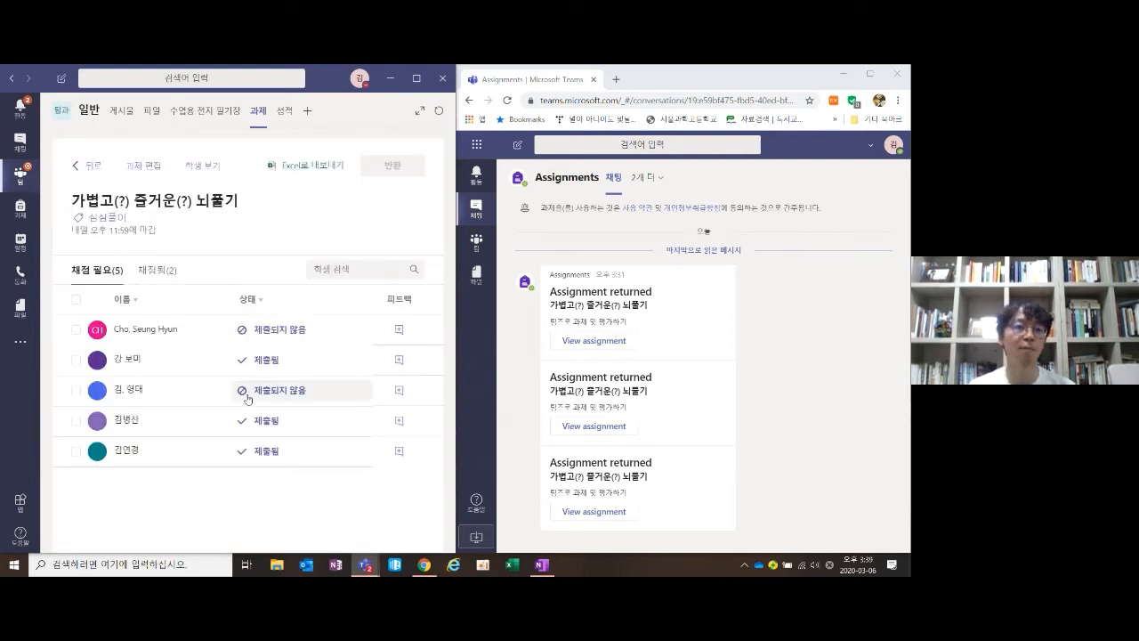
pyautogui.click(156, 272)
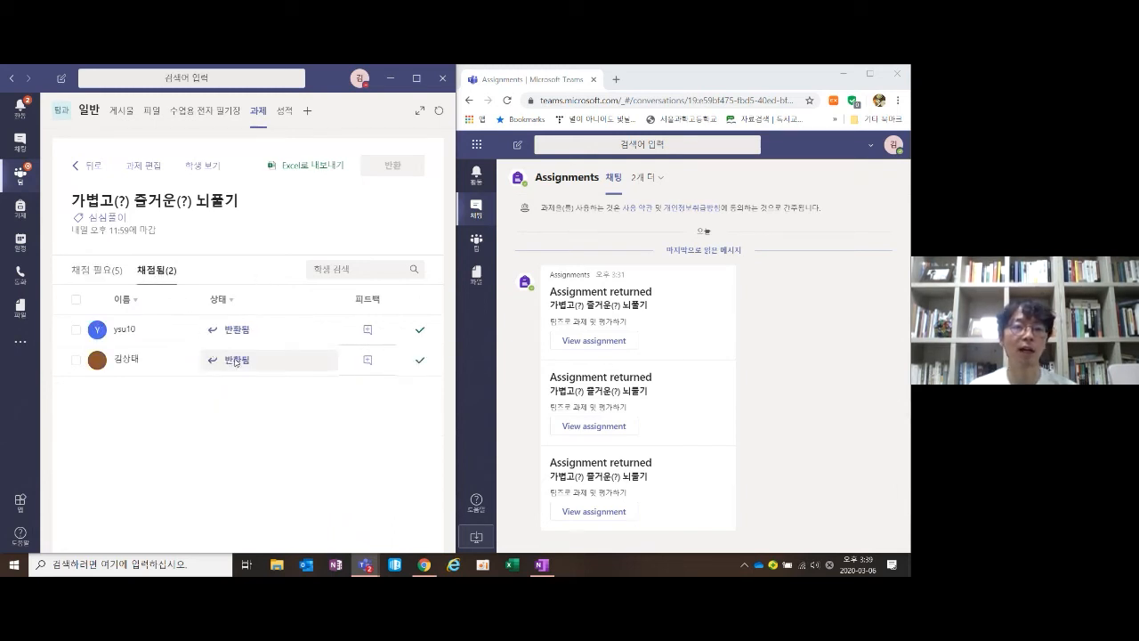
pyautogui.click(236, 360)
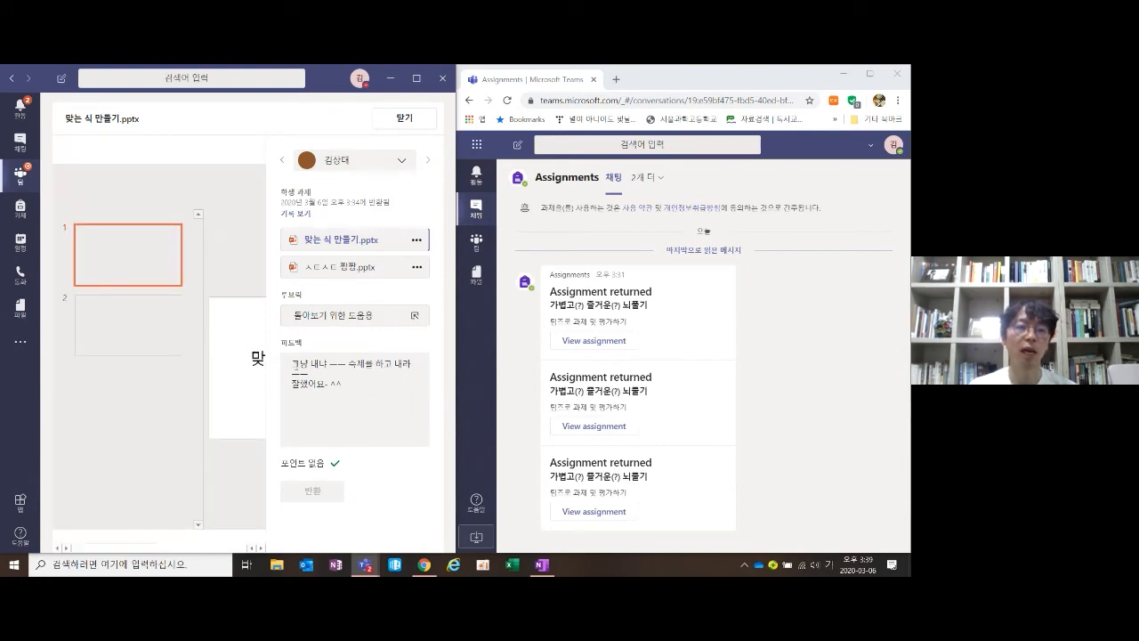
pyautogui.click(133, 323)
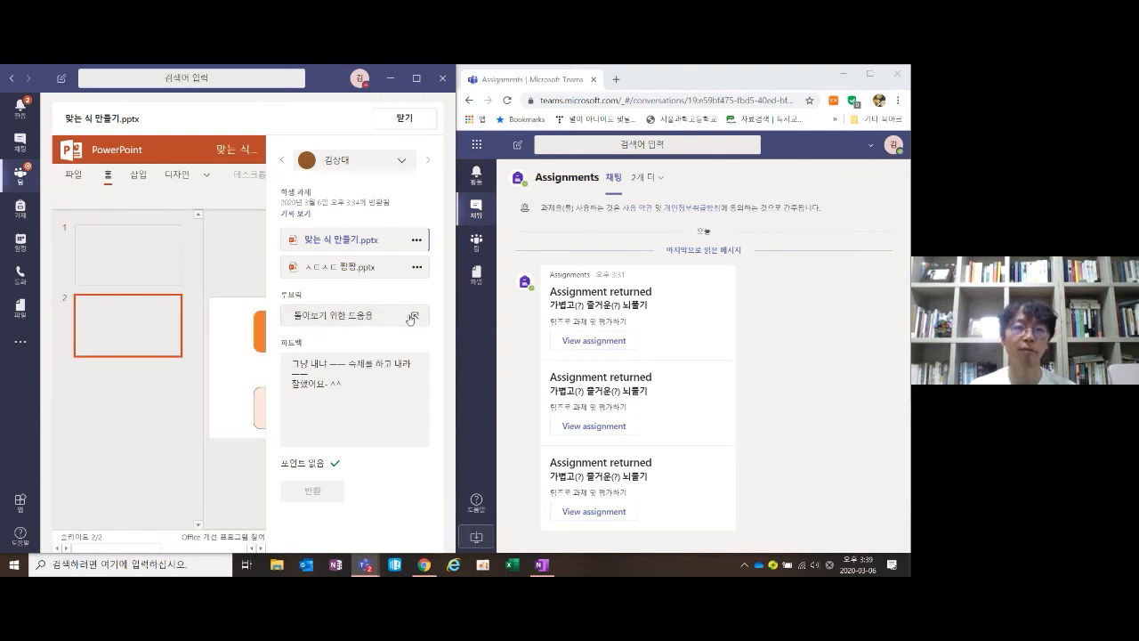
pyautogui.click(410, 318)
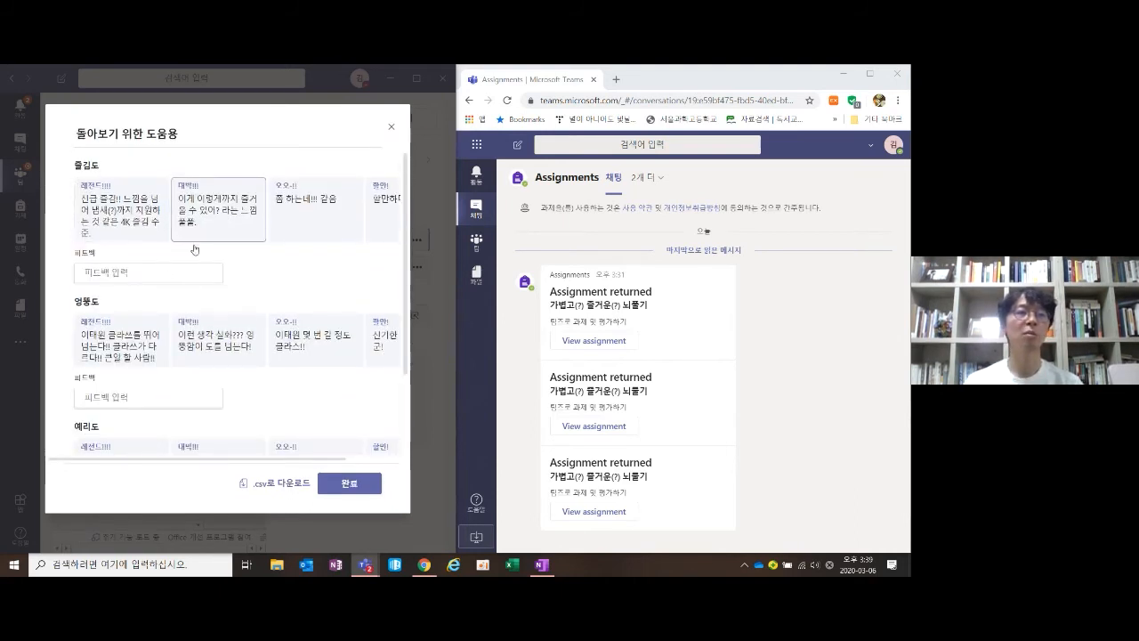
# - Write feedback '오~ 재미나게 했군!!' on the first criterion and a short note on the second
pyautogui.click(167, 276)
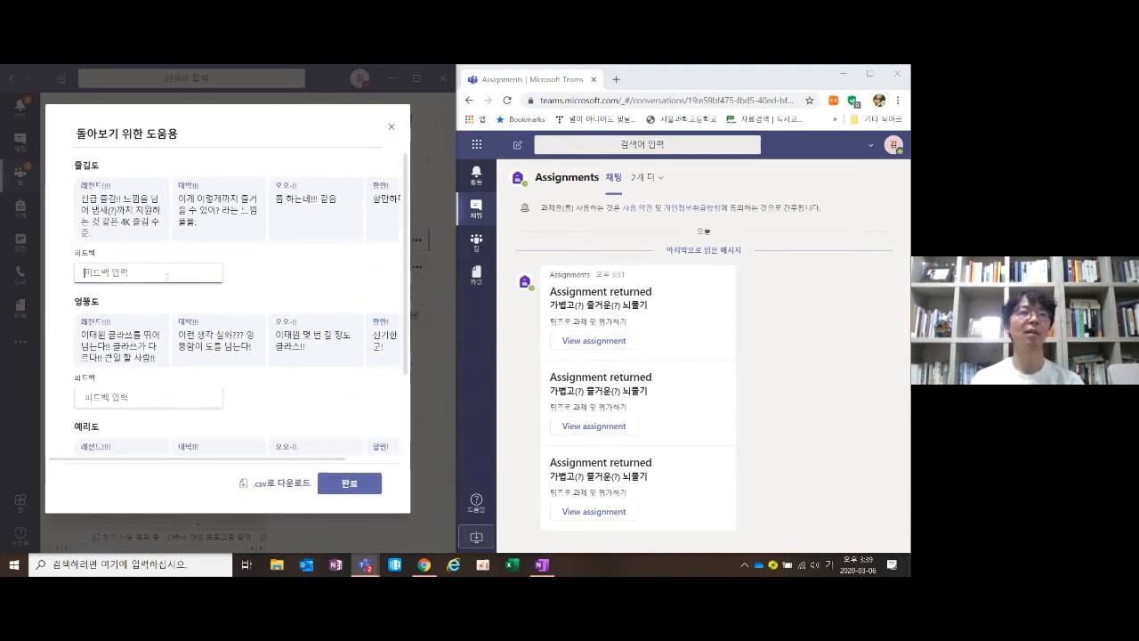
pyautogui.write('오~ 재미')
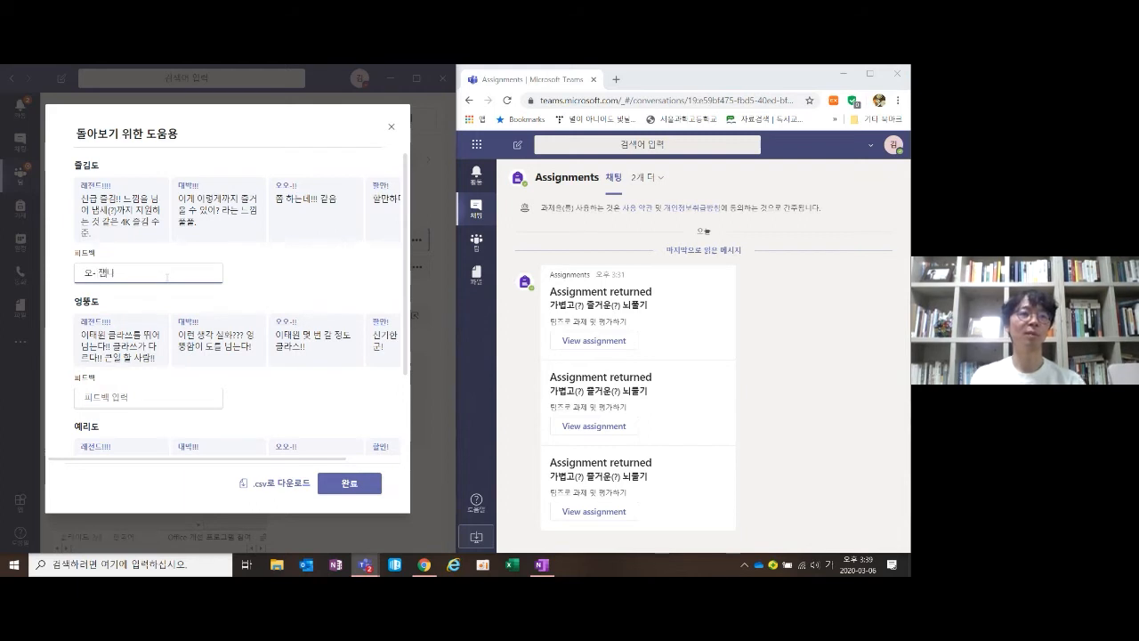
pyautogui.write('나게ㅎㅐㅆㄱㅜㄴ!!')
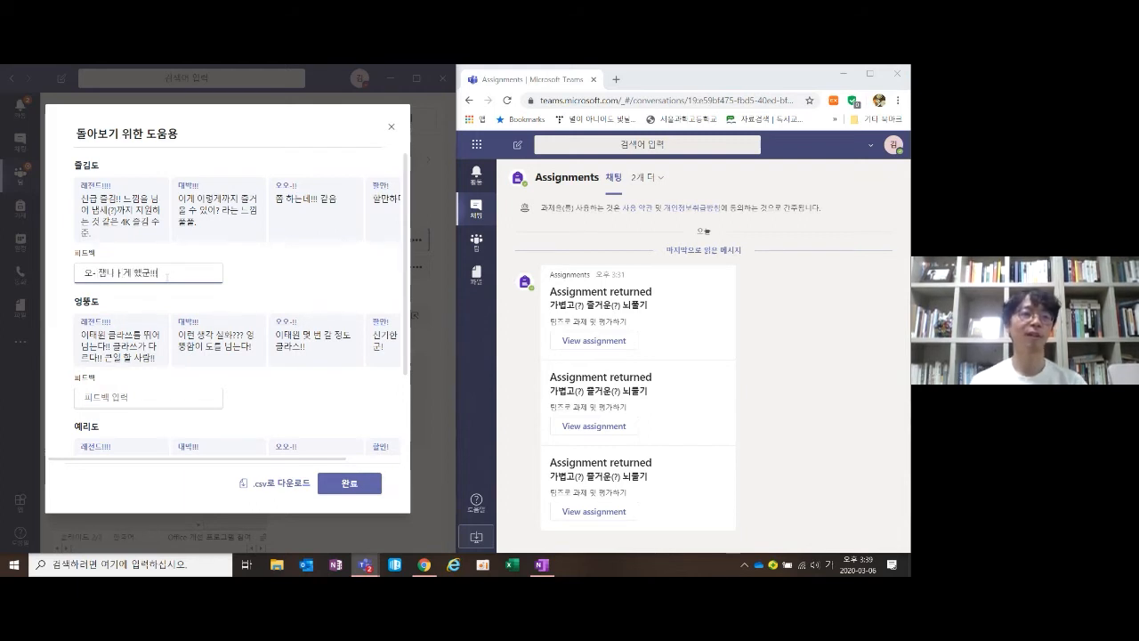
pyautogui.click(148, 397)
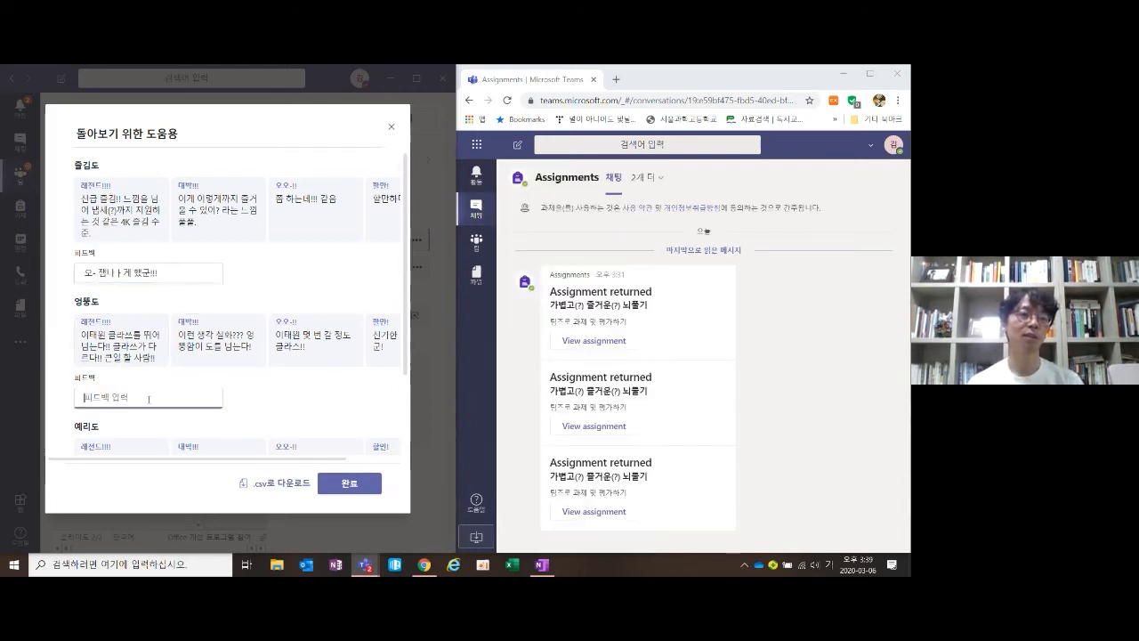
pyautogui.write('ㄴㅐㅇㅡㄴ')
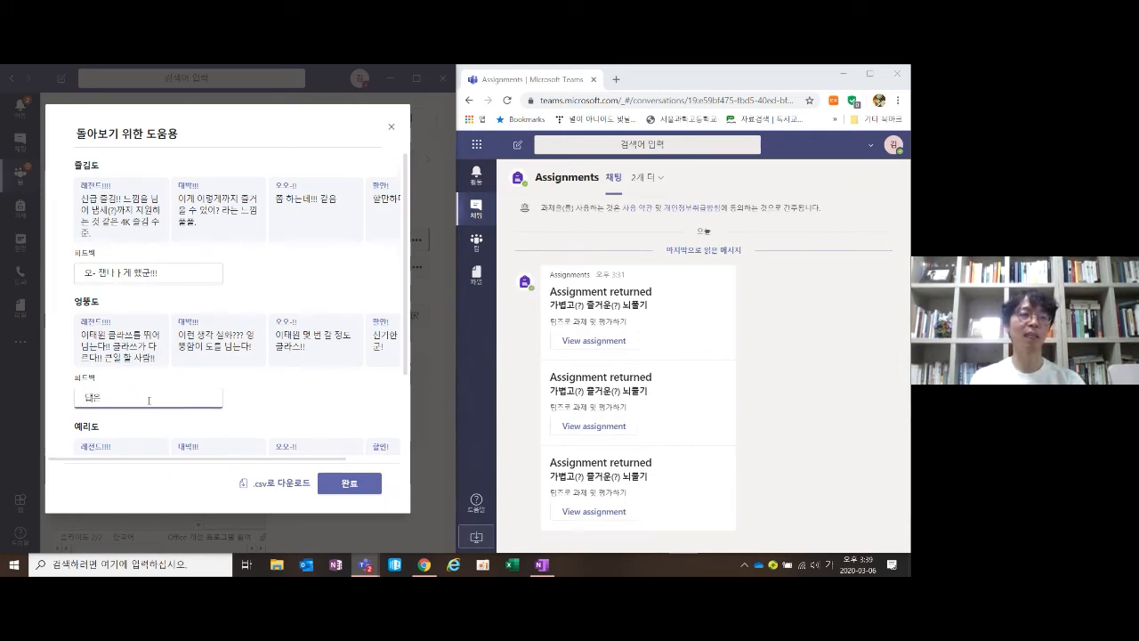
pyautogui.write(' 머니네 ^^')
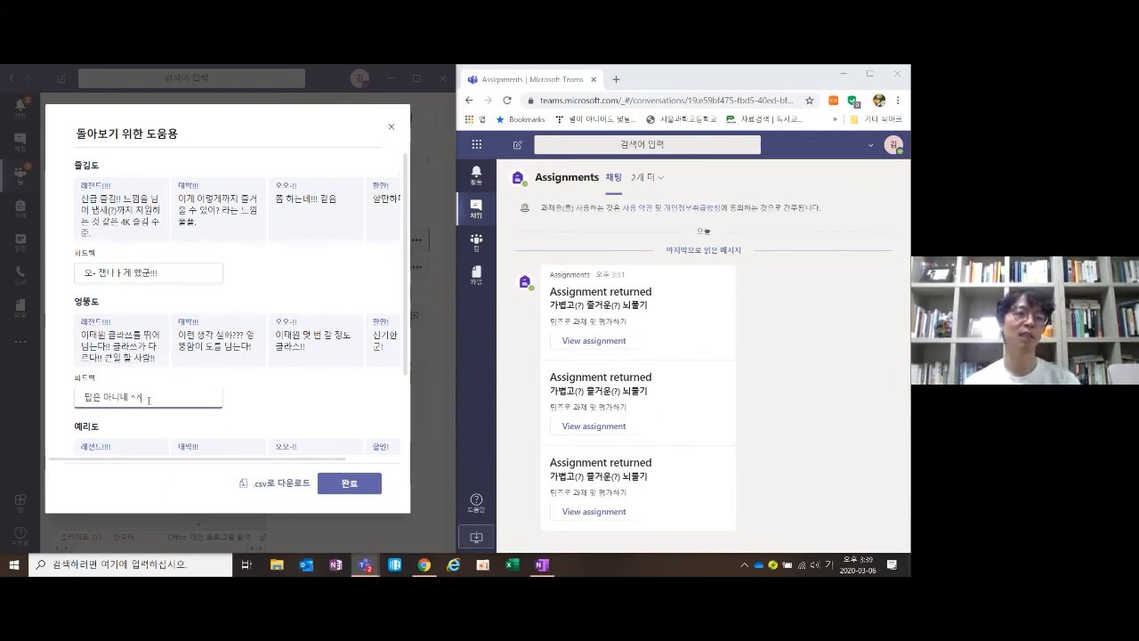
# - Replace the 엉뚱도 feedback with '두자리 숫자를 만들었네!!' and start '답은 아니네' under 예리도
pyautogui.scroll(-1, 151, 356)
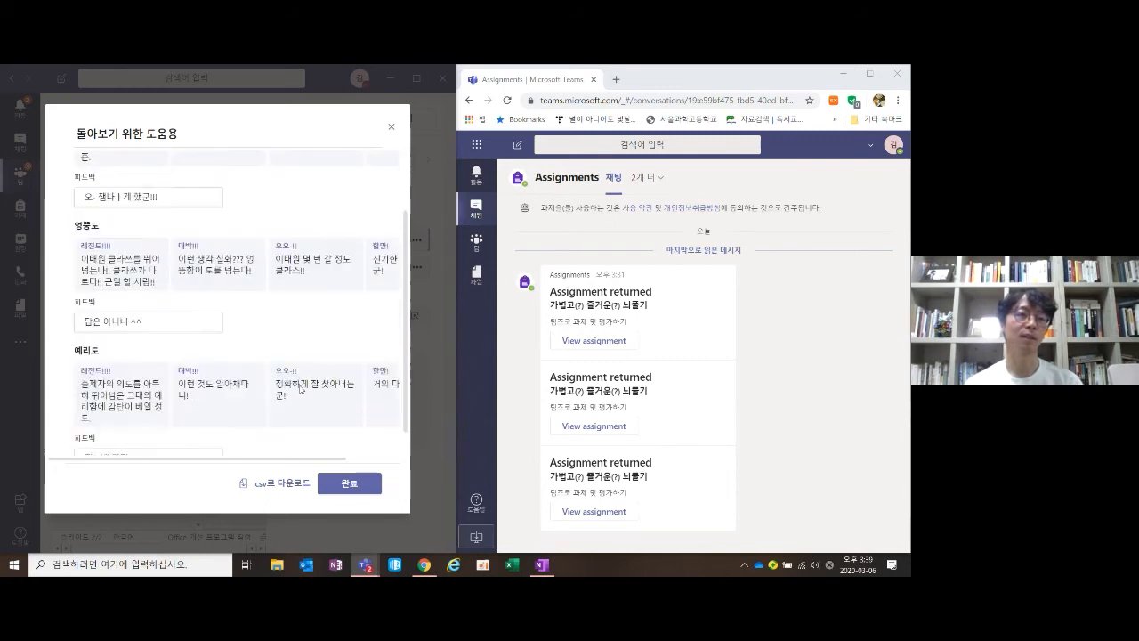
pyautogui.moveTo(157, 290); pyautogui.dragTo(56, 310)
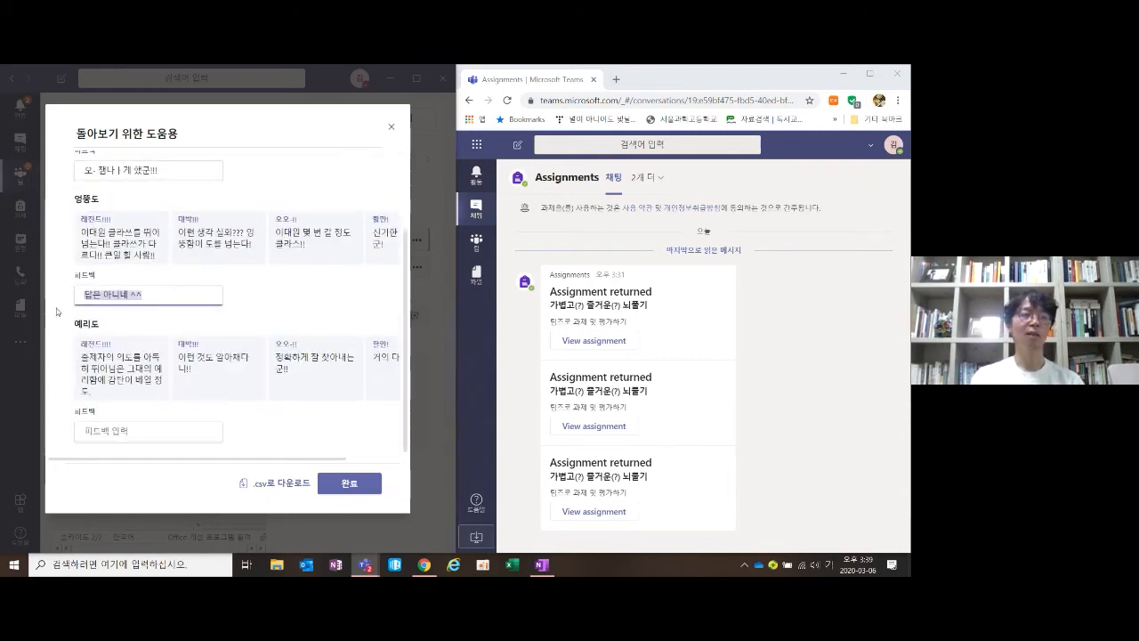
pyautogui.write('뒤잘')
pyautogui.write('리 숫자를 만들었네')
pyautogui.write('!!')
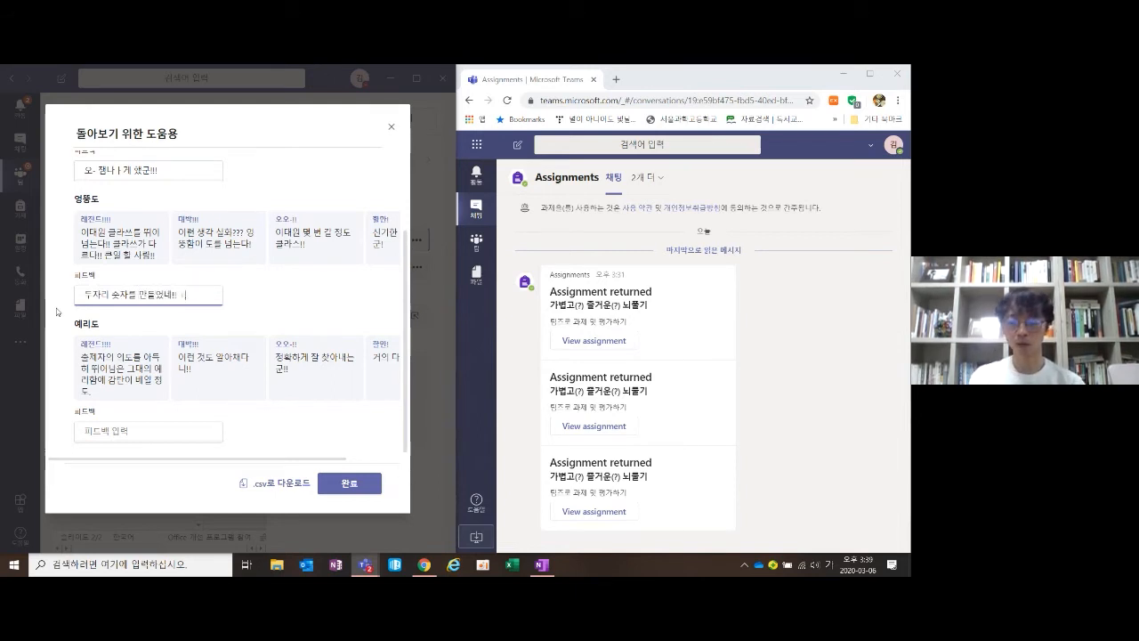
pyautogui.click(120, 435)
pyautogui.write('답이')
pyautogui.write(' 아니네')
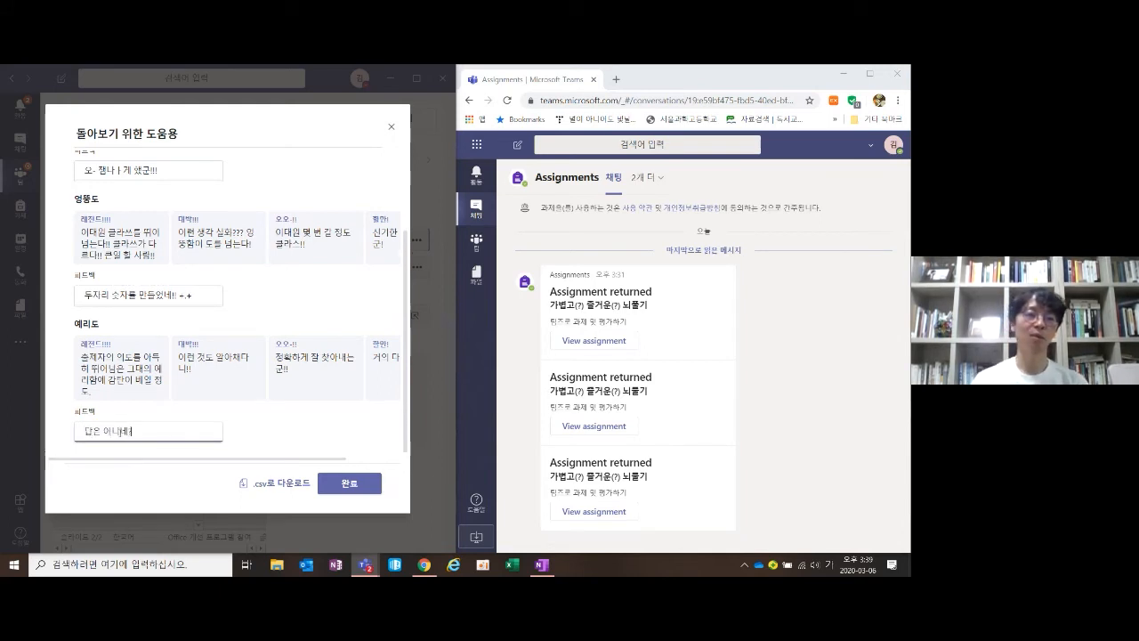
# - Save the rubric feedback and open the returned assignment in the student's browser view
pyautogui.click(357, 485)
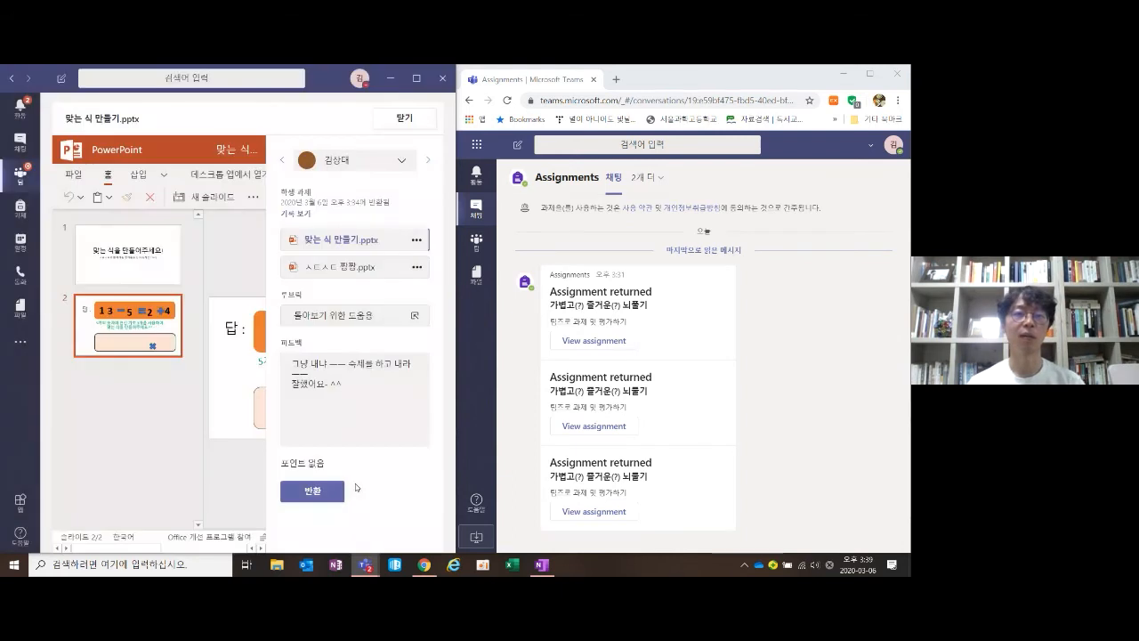
pyautogui.click(802, 372)
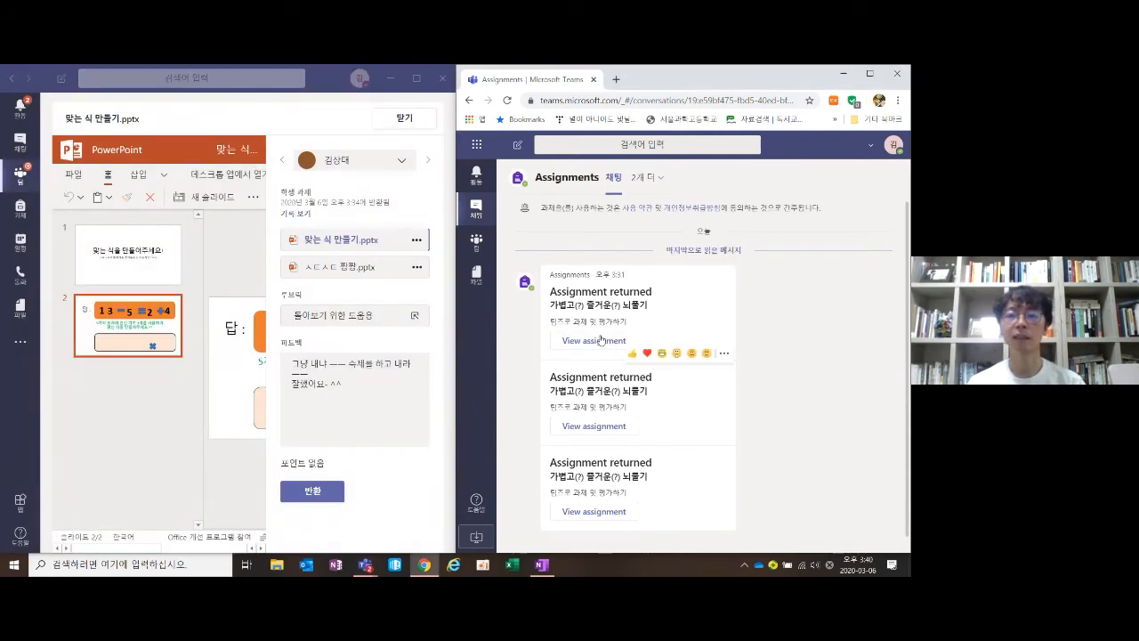
pyautogui.click(600, 340)
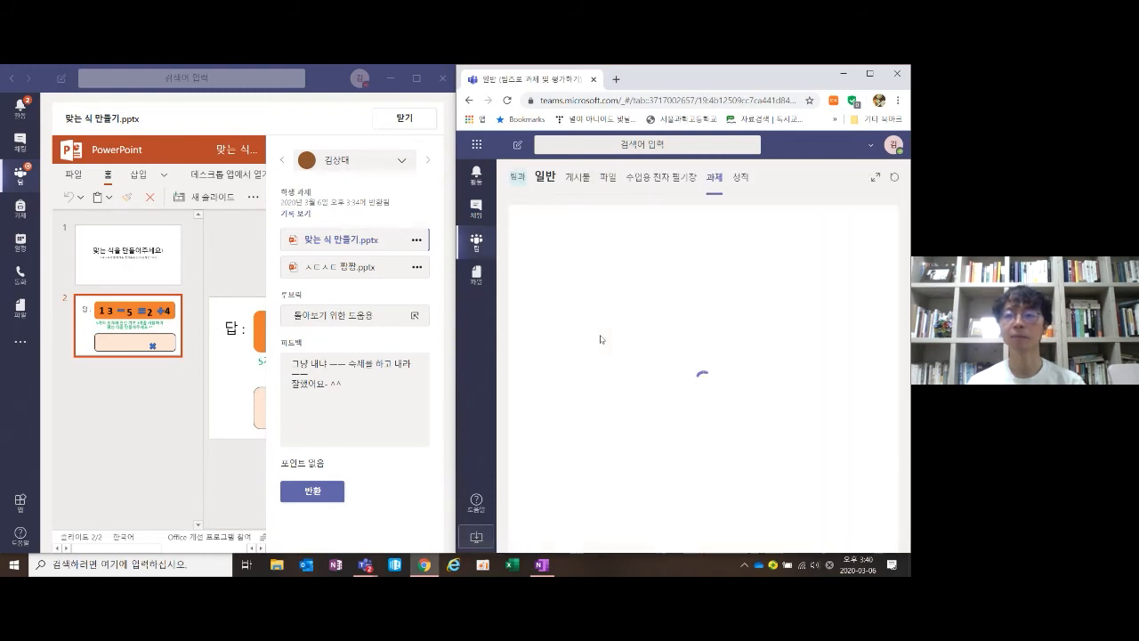
# - Check the score and 돌아보기 위한 도움용 rubric feedback in the student view, then close the rubric
pyautogui.scroll(-1, 710, 358)
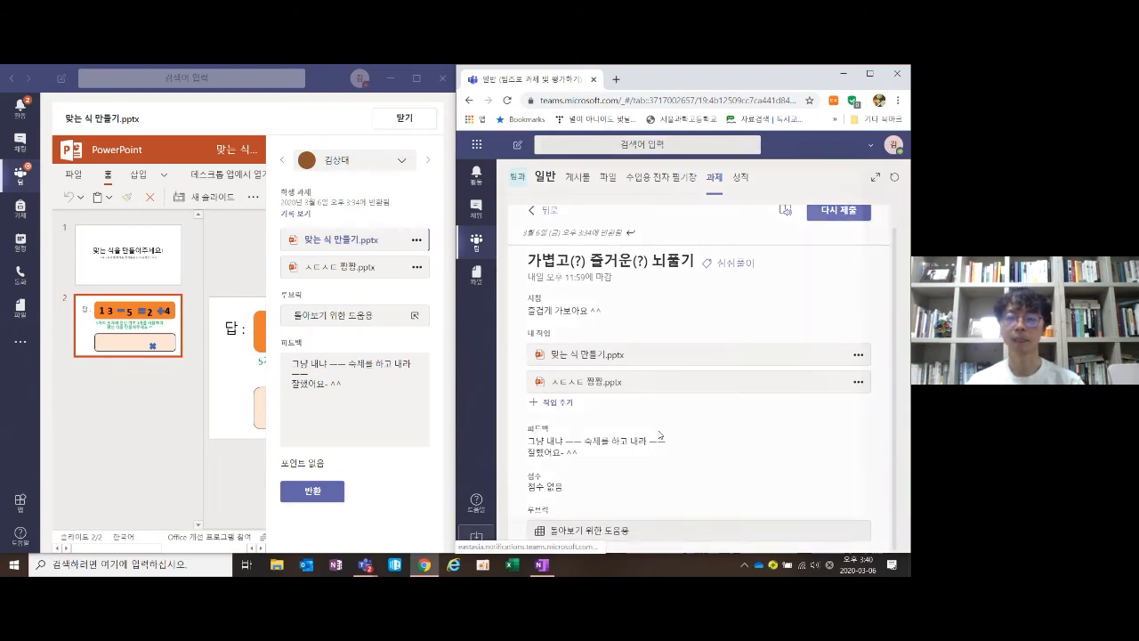
pyautogui.click(607, 531)
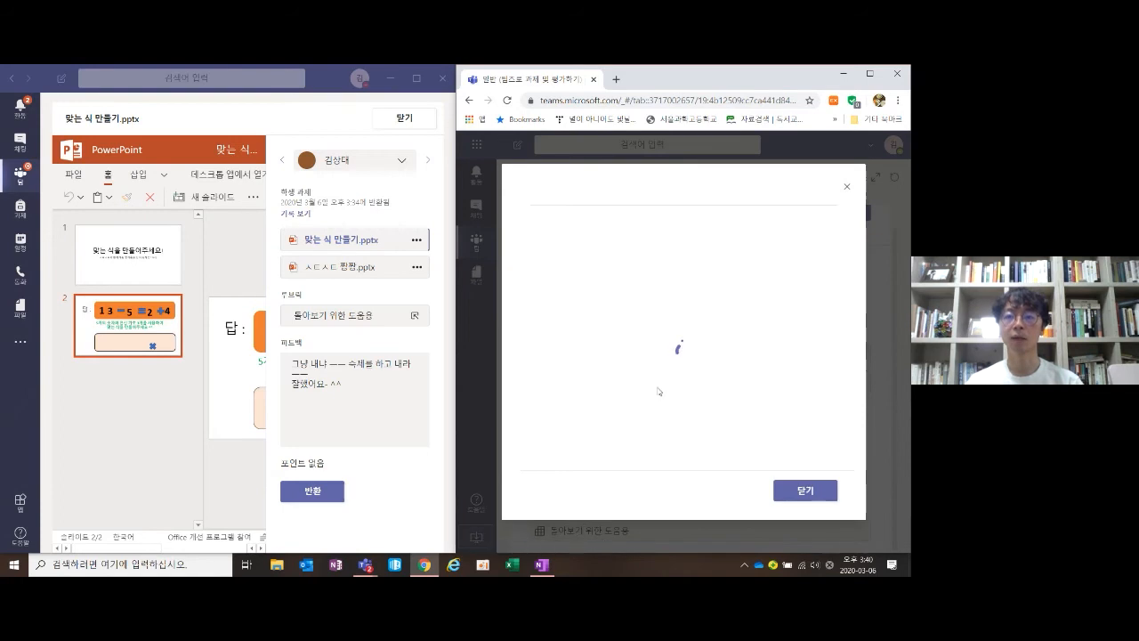
pyautogui.scroll(-1, 739, 309)
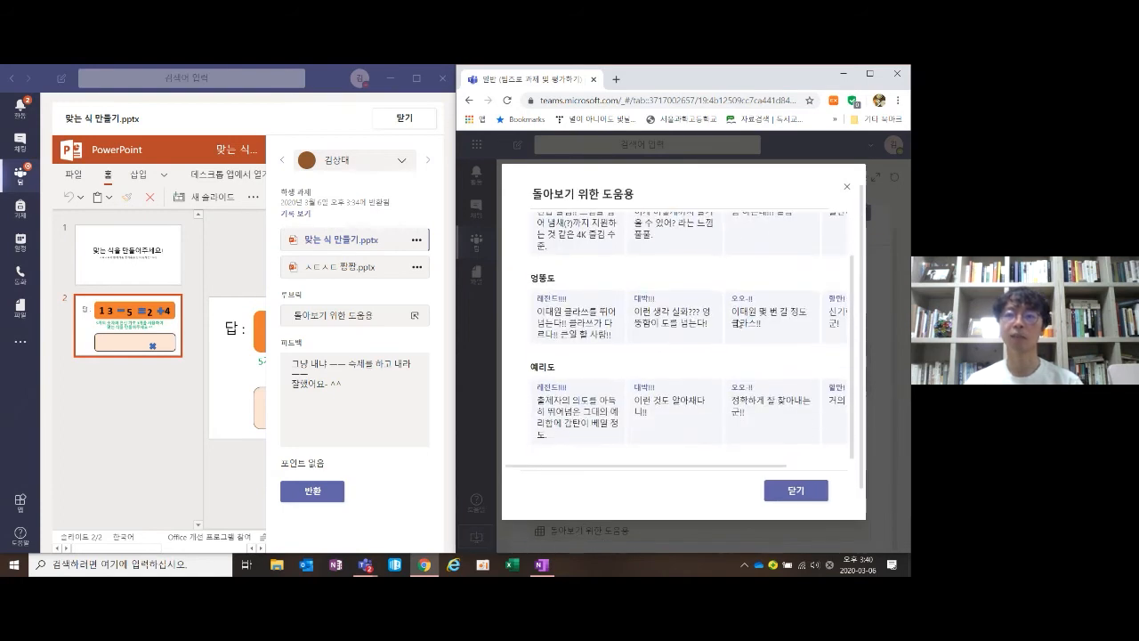
pyautogui.scroll(1, 739, 326)
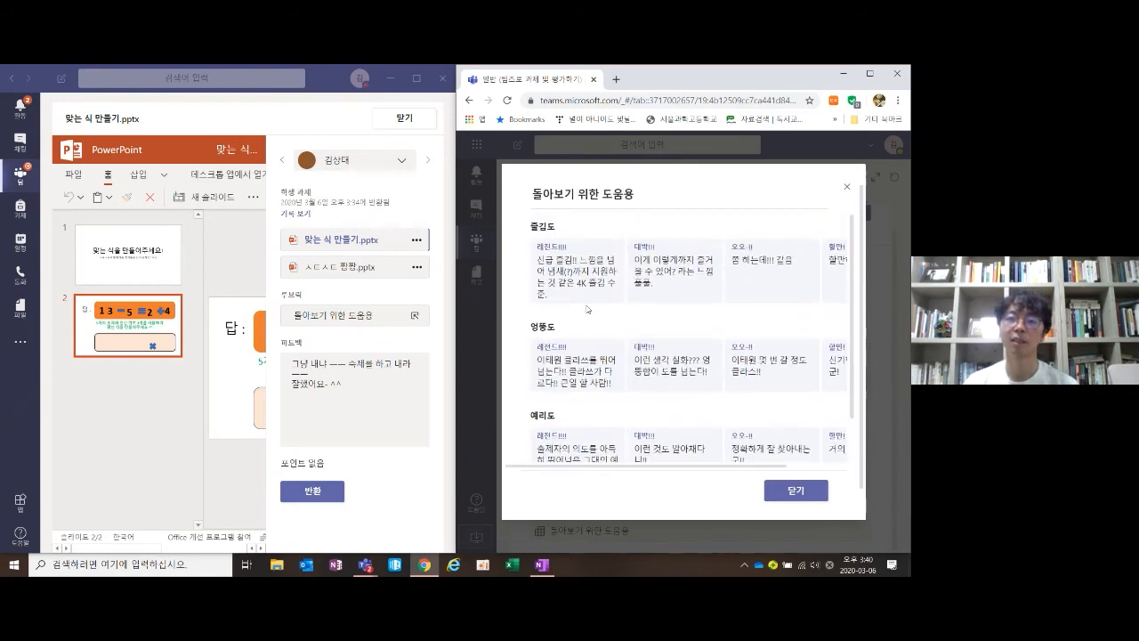
pyautogui.scroll(-1, 618, 405)
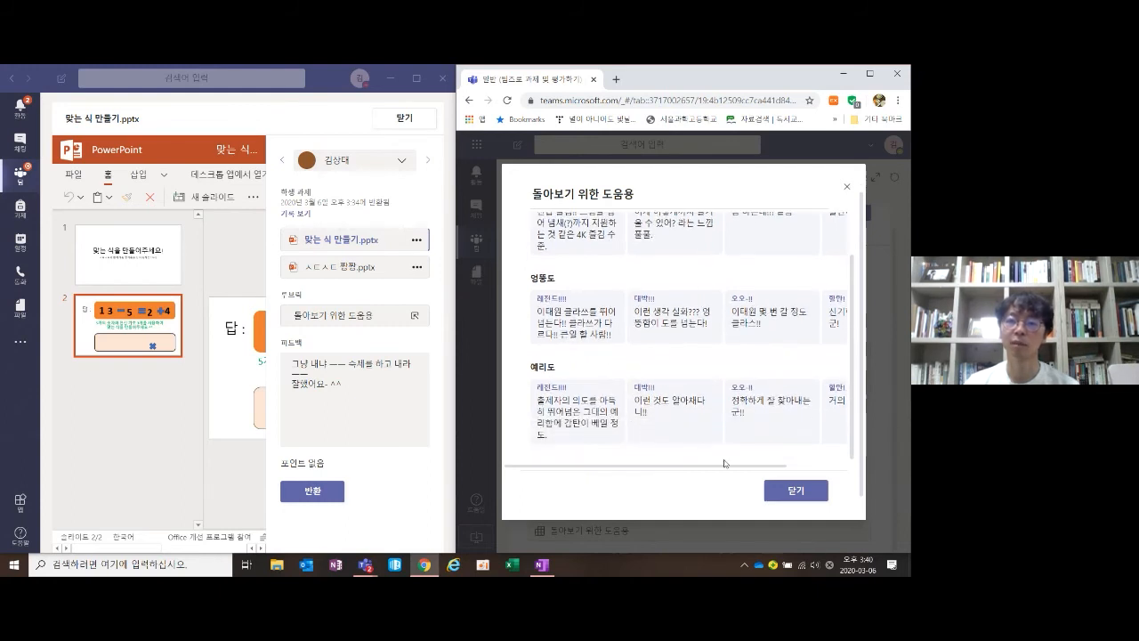
pyautogui.click(805, 490)
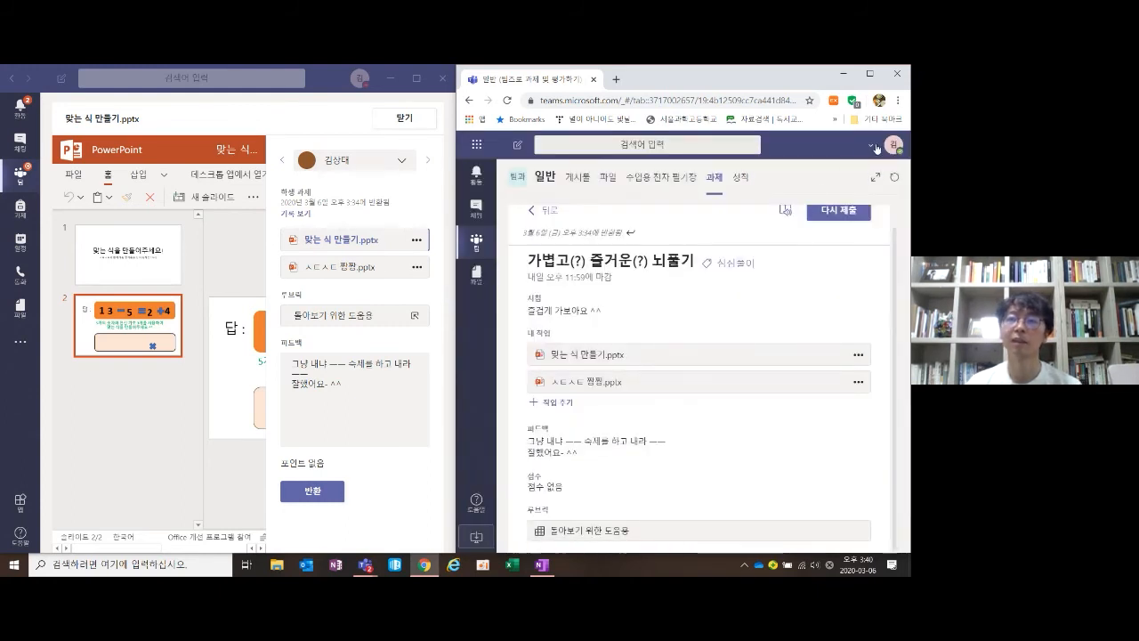
# - Close the student's work review, return to the assignments list, and create a blank new assignment
pyautogui.click(404, 119)
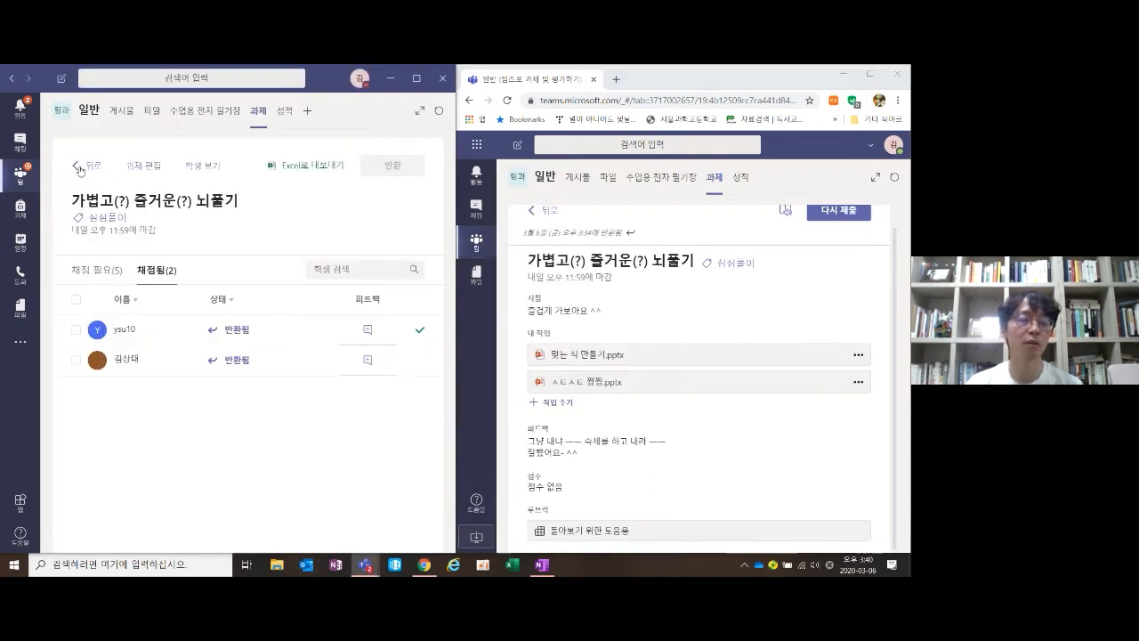
pyautogui.click(80, 167)
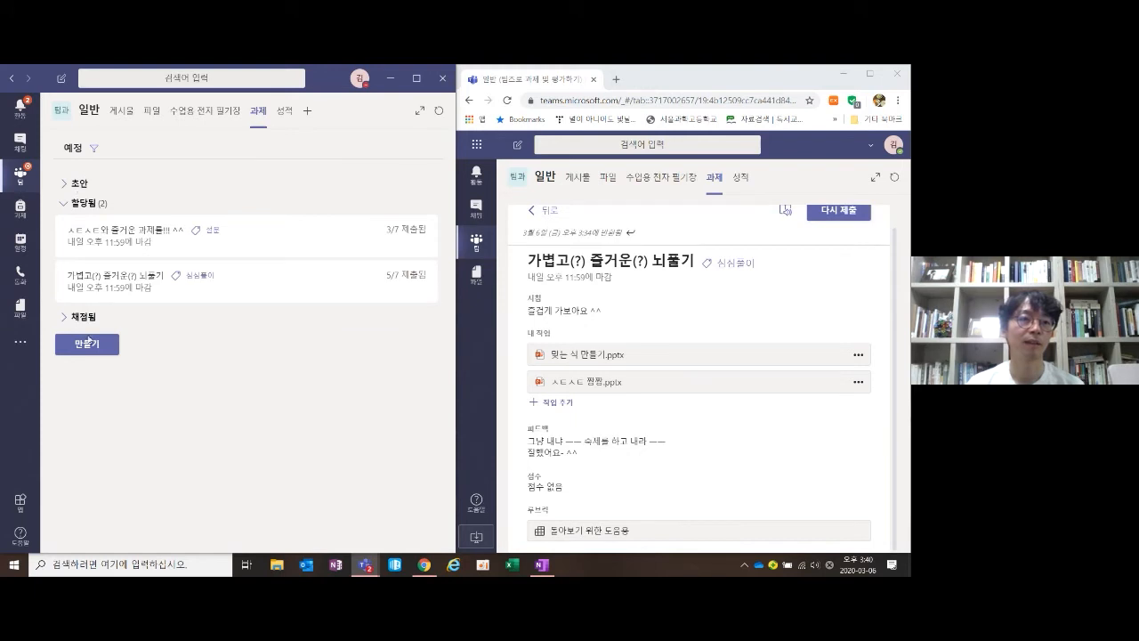
pyautogui.click(89, 342)
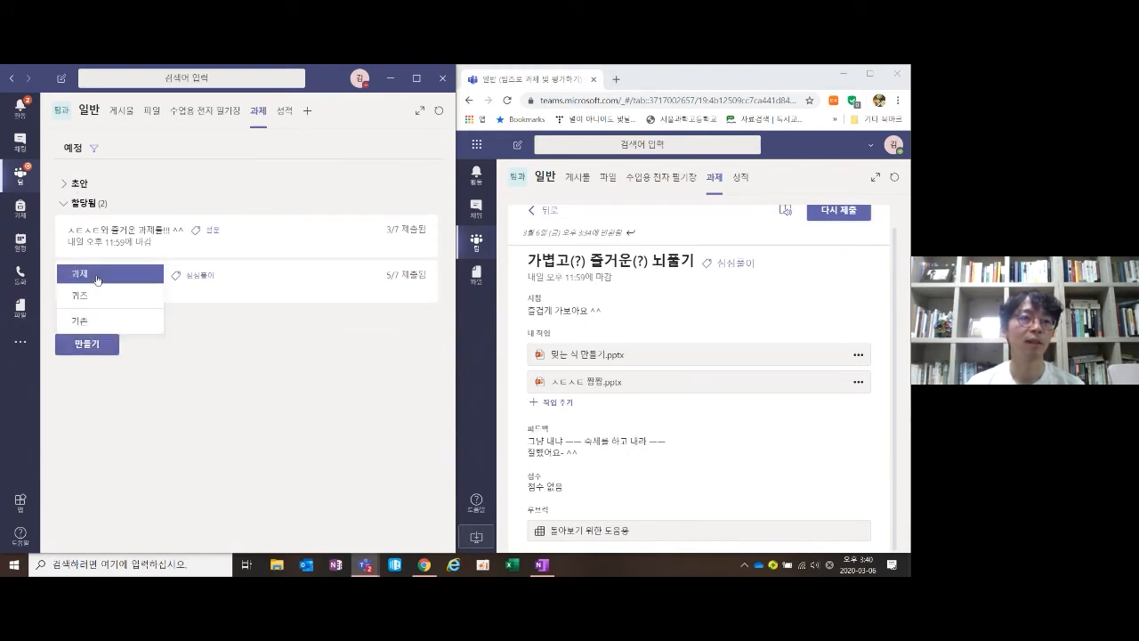
pyautogui.click(97, 279)
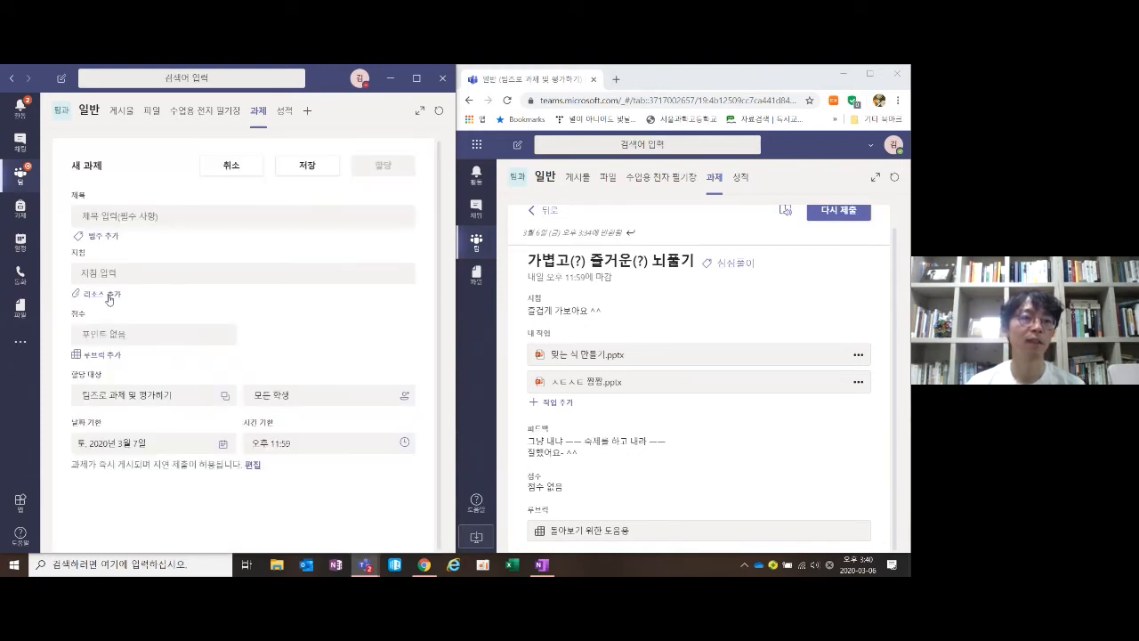
pyautogui.click(109, 300)
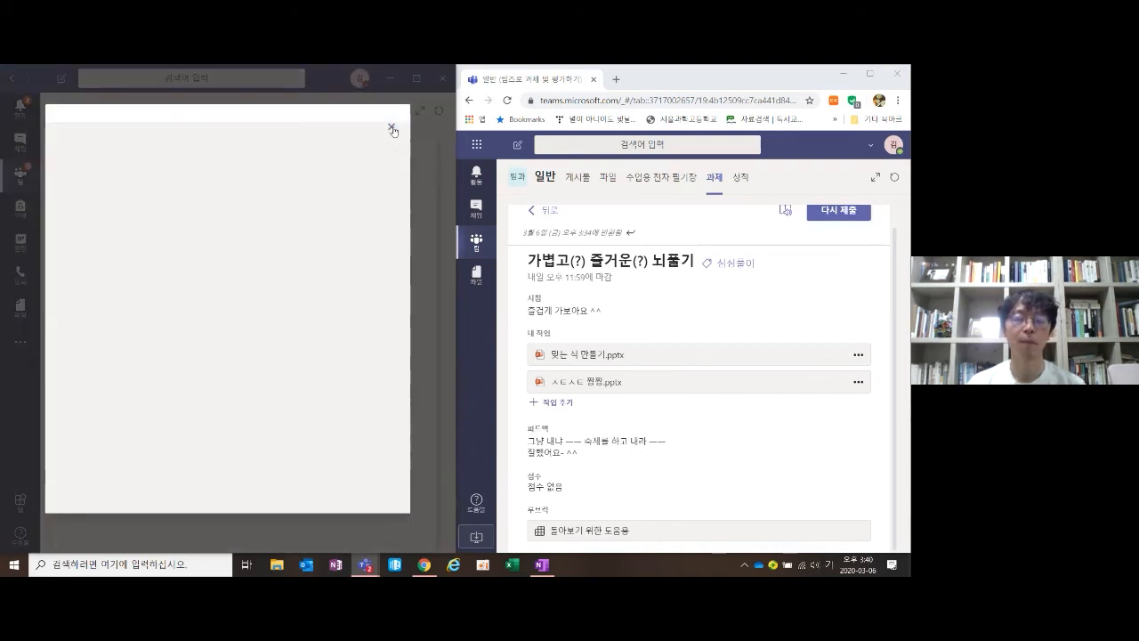
pyautogui.click(392, 129)
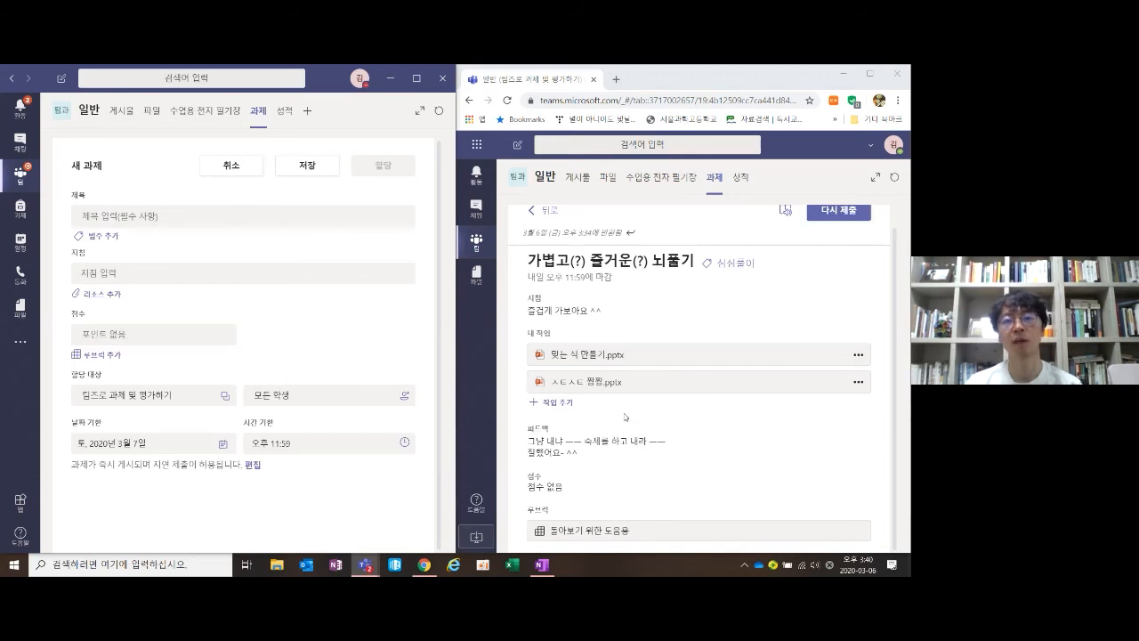
pyautogui.click(702, 431)
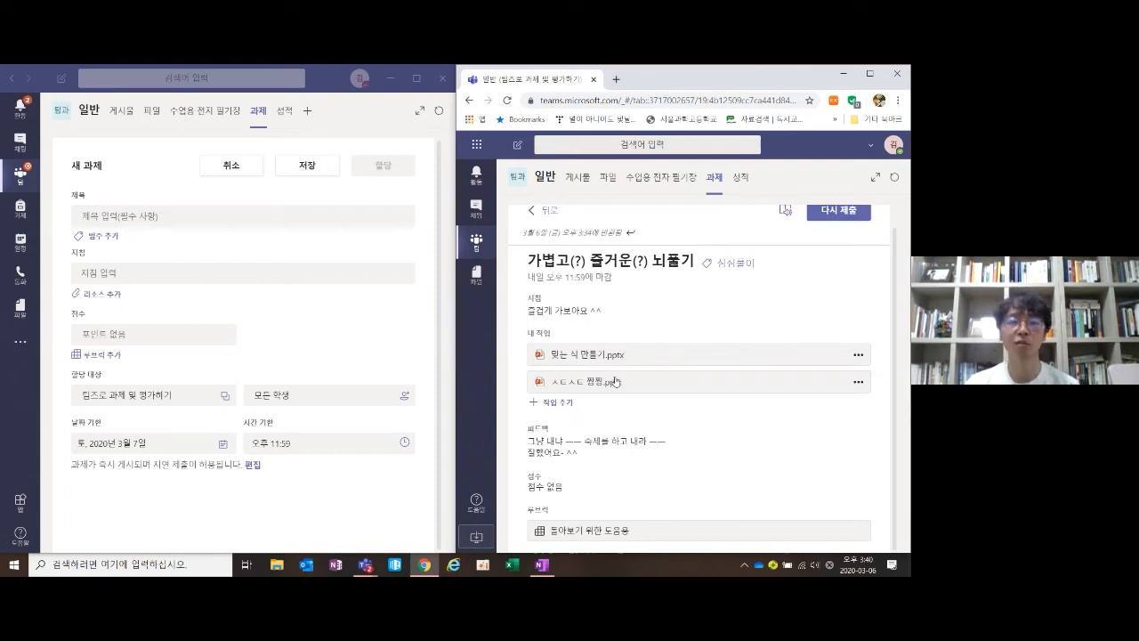
pyautogui.click(558, 403)
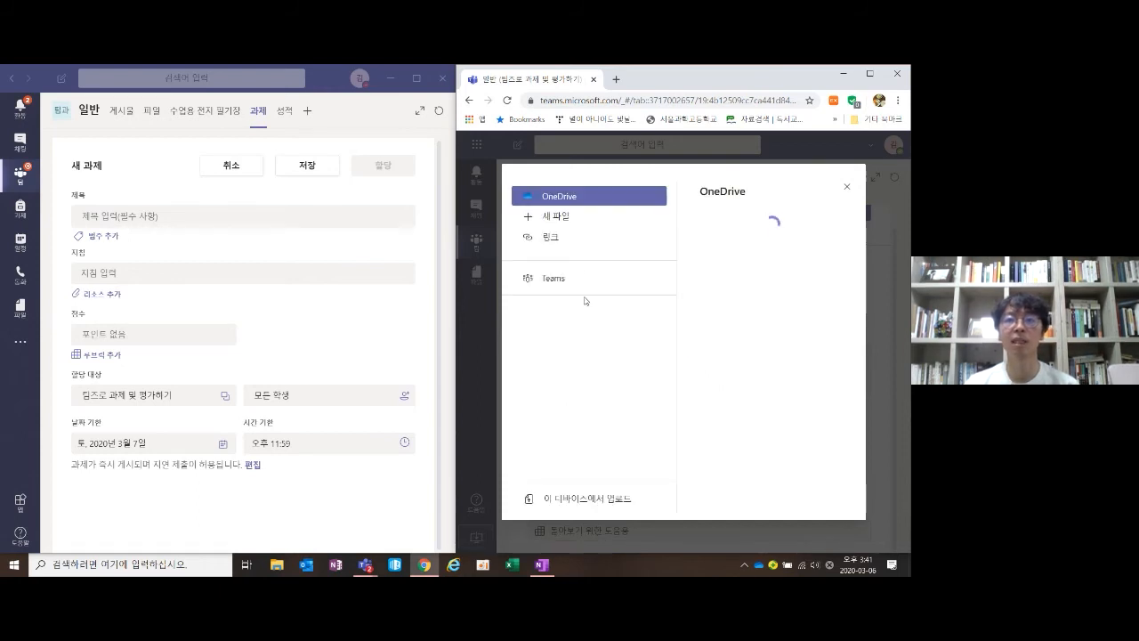
pyautogui.click(557, 217)
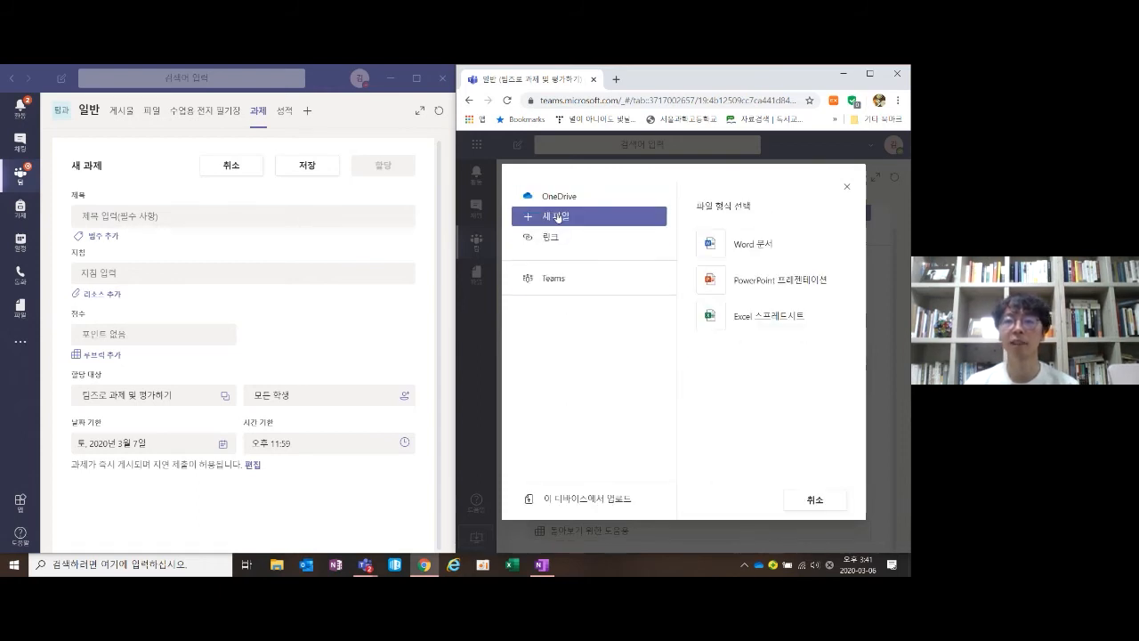
pyautogui.click(568, 199)
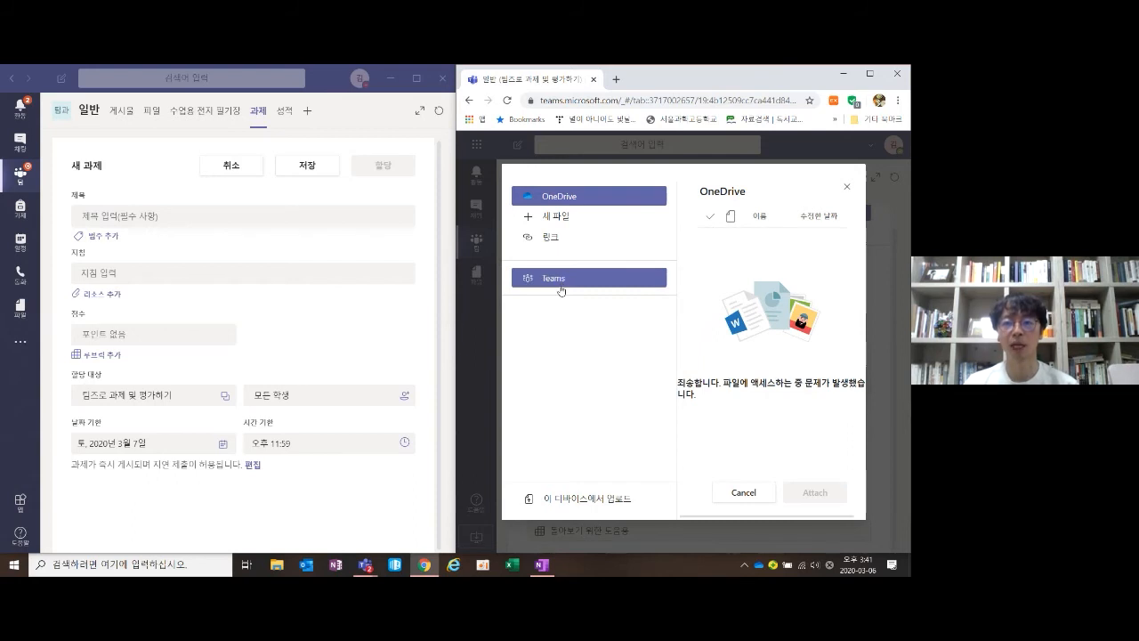
pyautogui.click(585, 504)
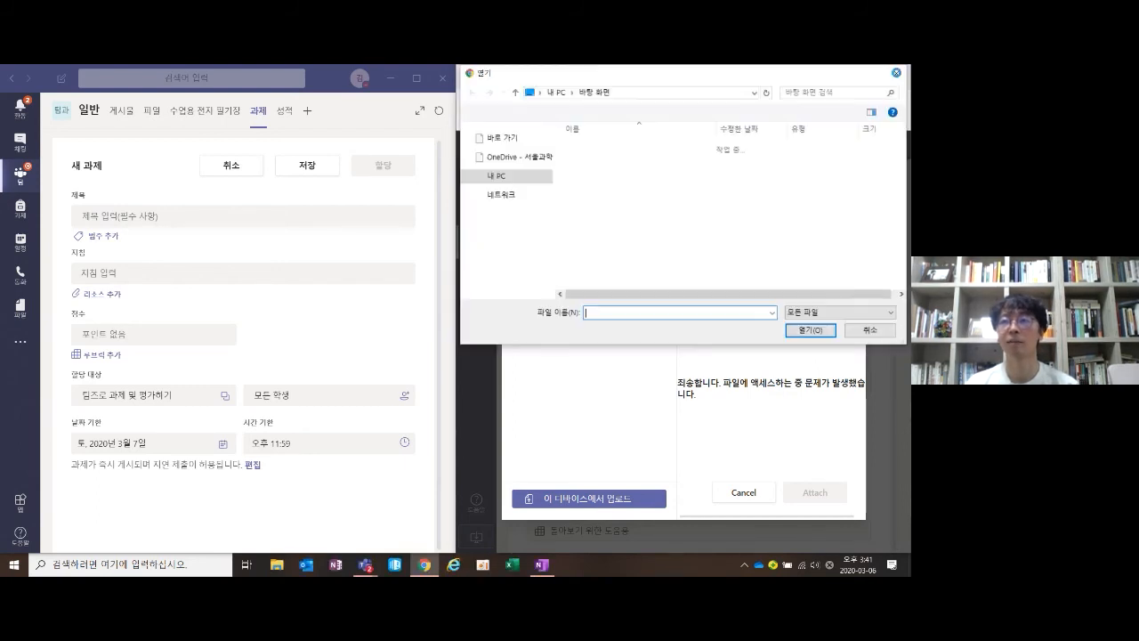
pyautogui.click(896, 74)
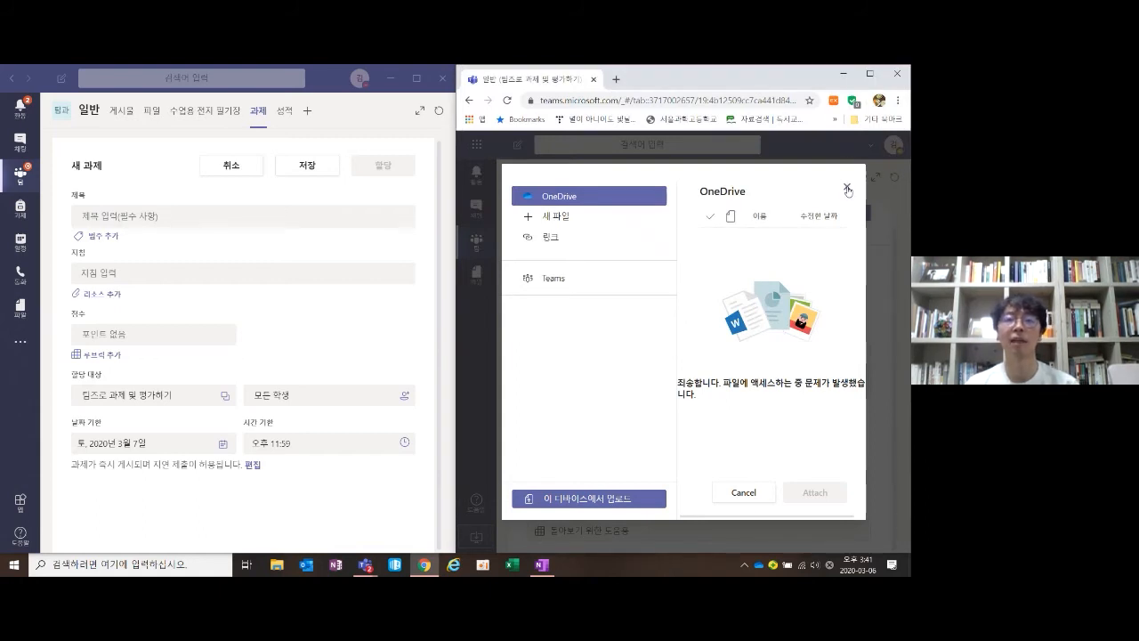
pyautogui.click(848, 188)
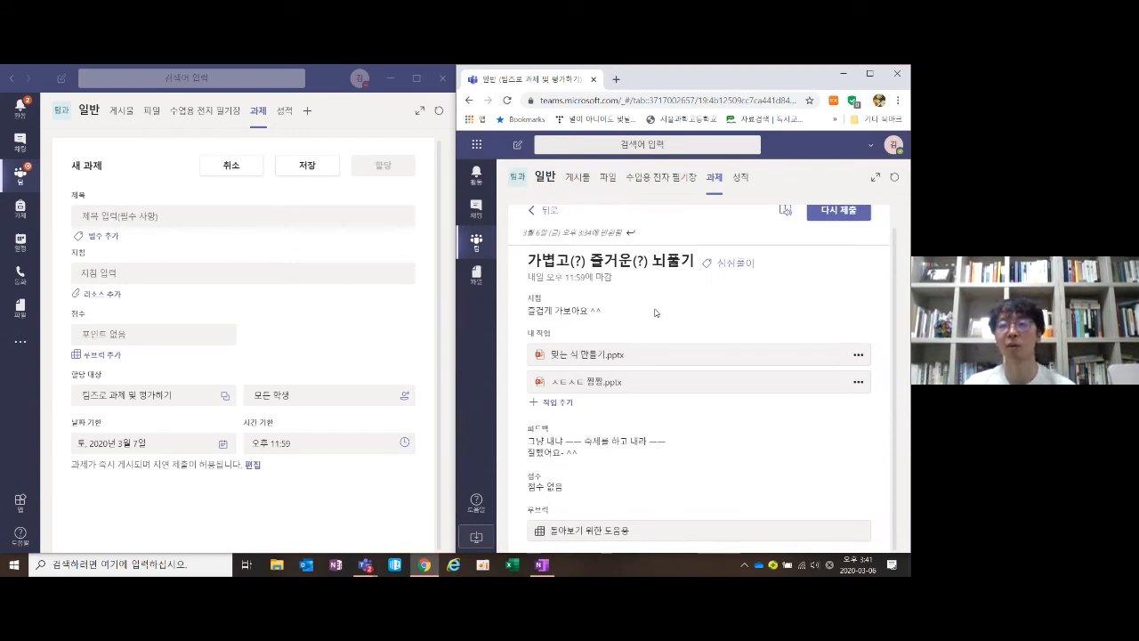
# - Show the student's grades in the browser and discard the unfinished new assignment
pyautogui.click(534, 214)
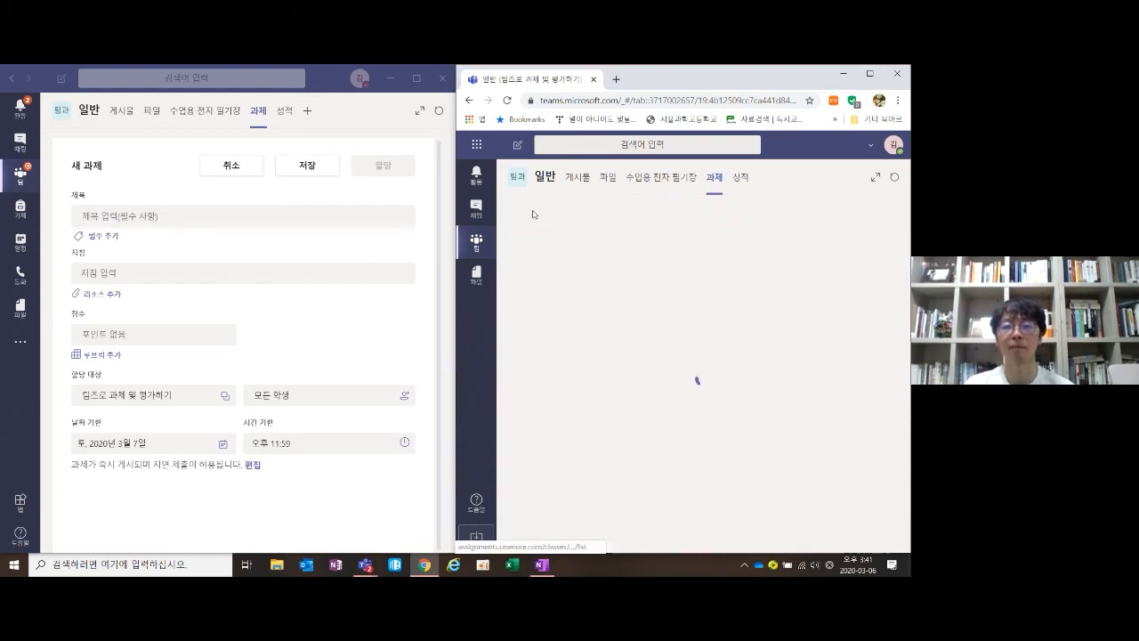
pyautogui.click(738, 181)
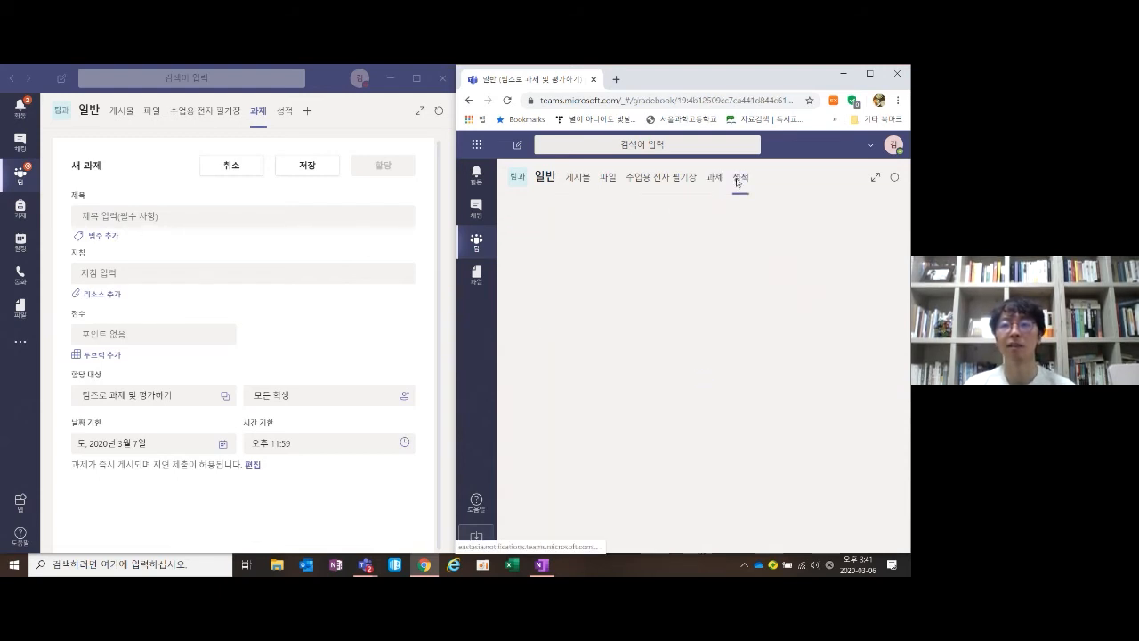
pyautogui.click(214, 167)
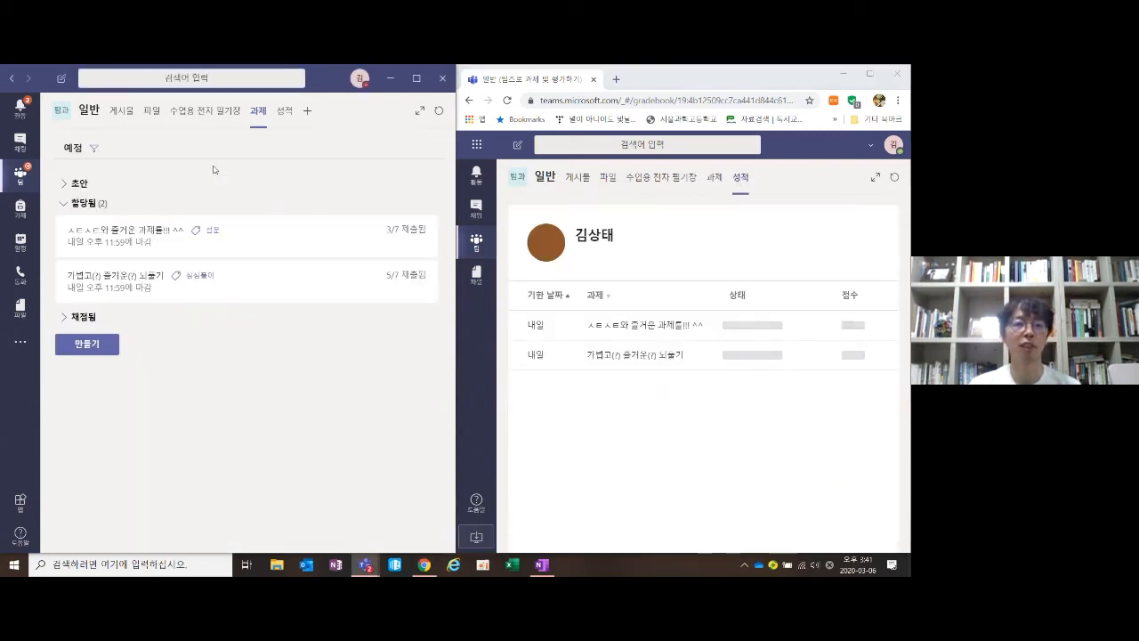
pyautogui.click(96, 346)
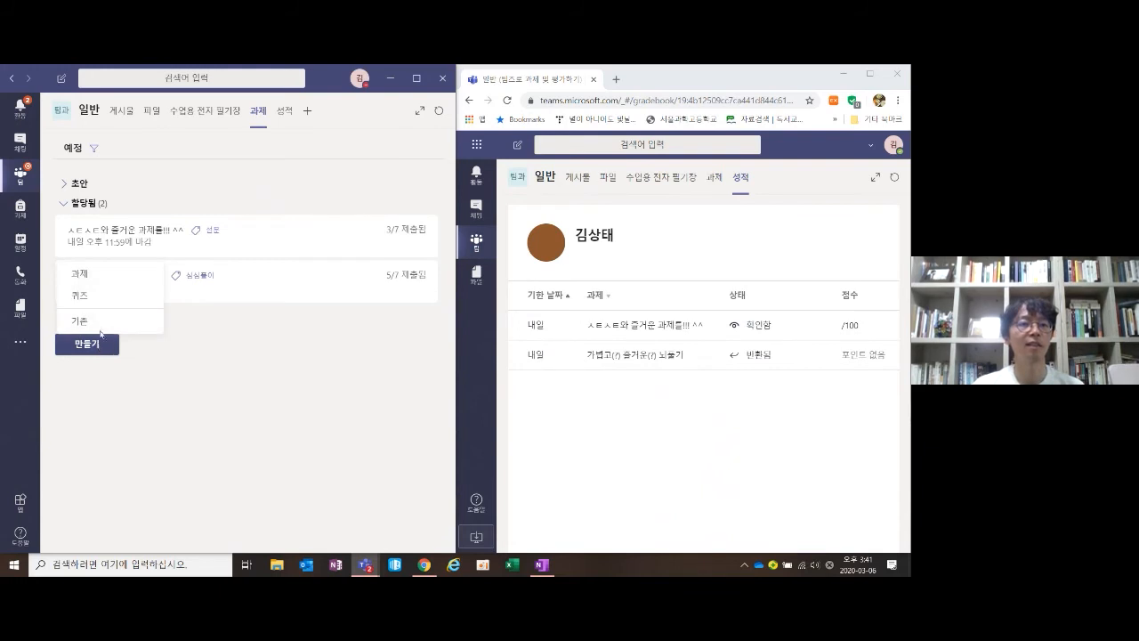
pyautogui.click(287, 382)
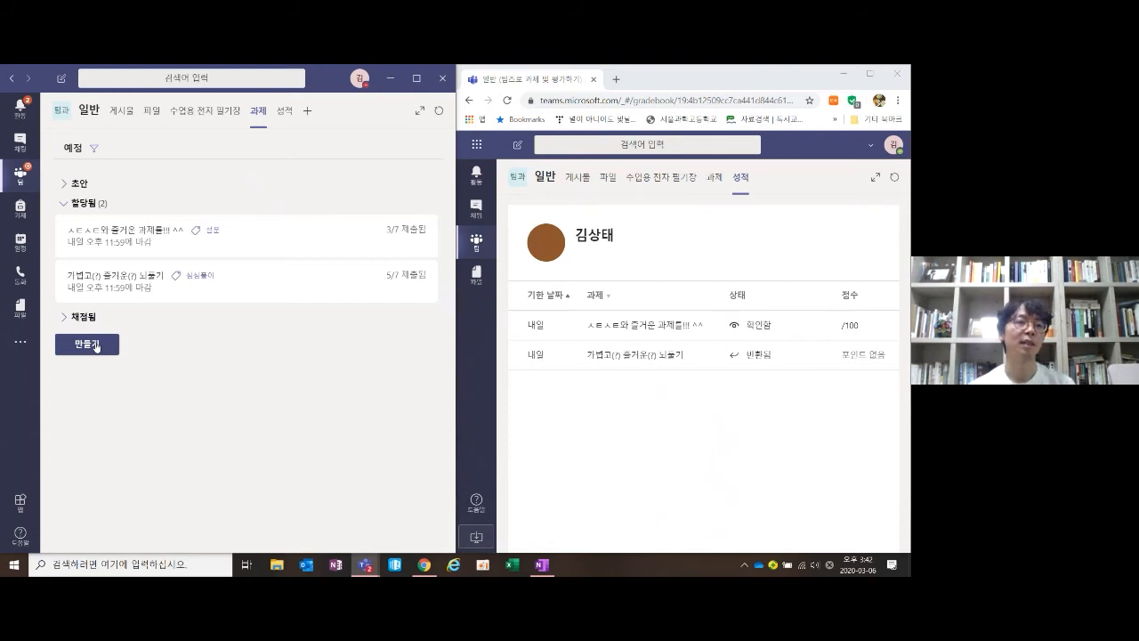
# - Open the first assignment, ㅅㅌㅅㅌ와 즐거운 과제를!!! ^^, and bring up its edit form
pyautogui.click(20, 175)
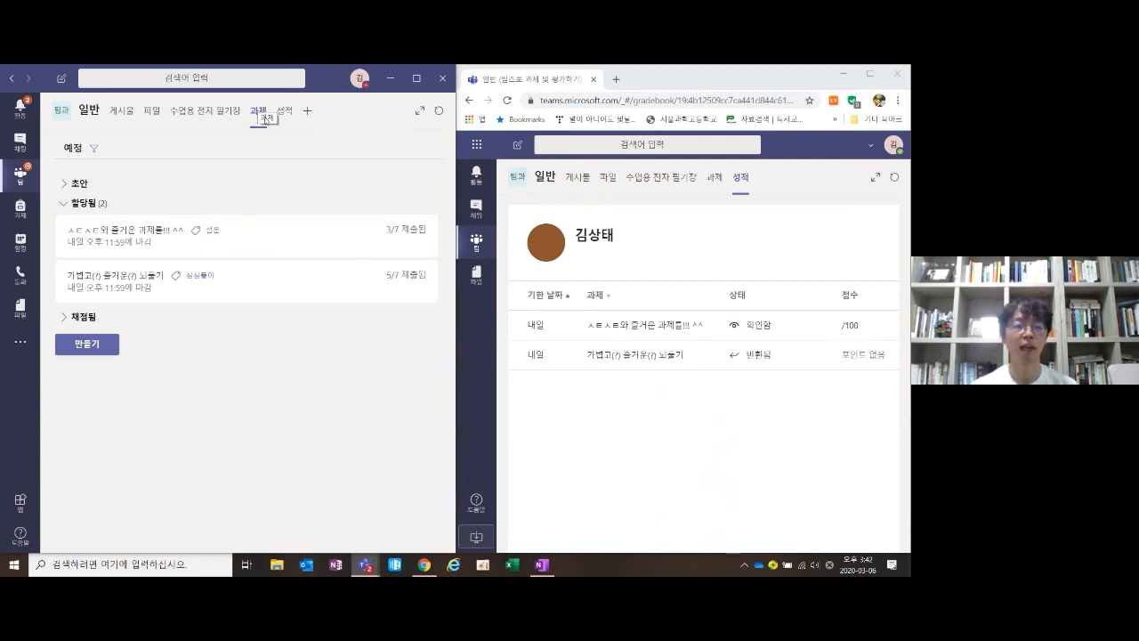
pyautogui.click(86, 344)
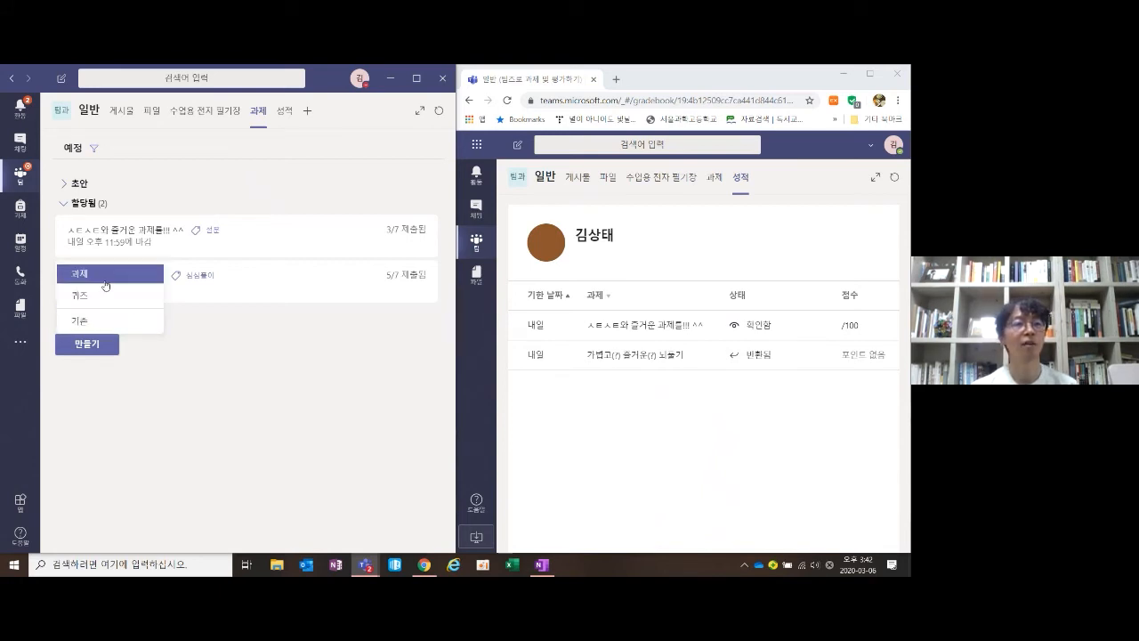
pyautogui.click(139, 239)
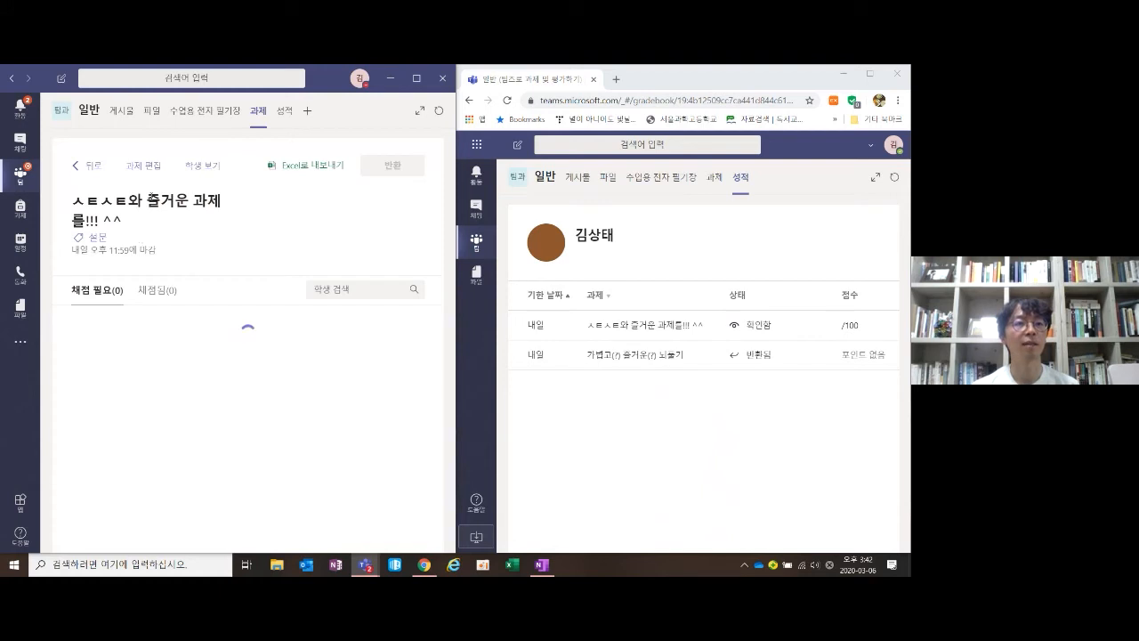
pyautogui.click(147, 167)
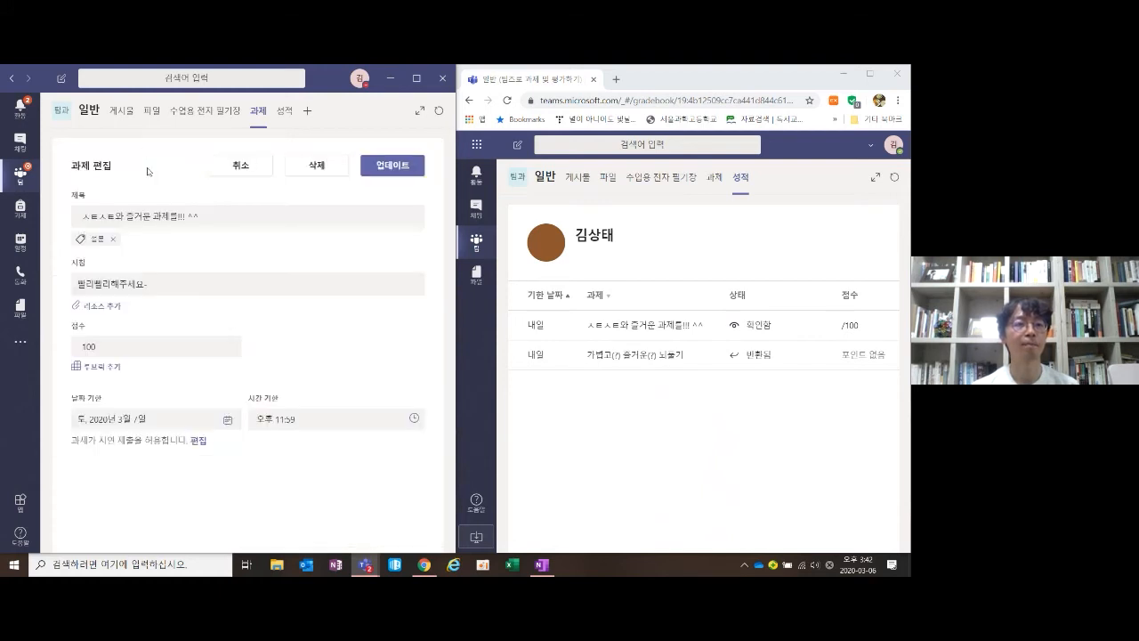
# - Close the ㅅㅌㅅㅌ와 즐거운 과제를!!! ^^ edit form unchanged and review the seven students' statuses
pyautogui.click(99, 295)
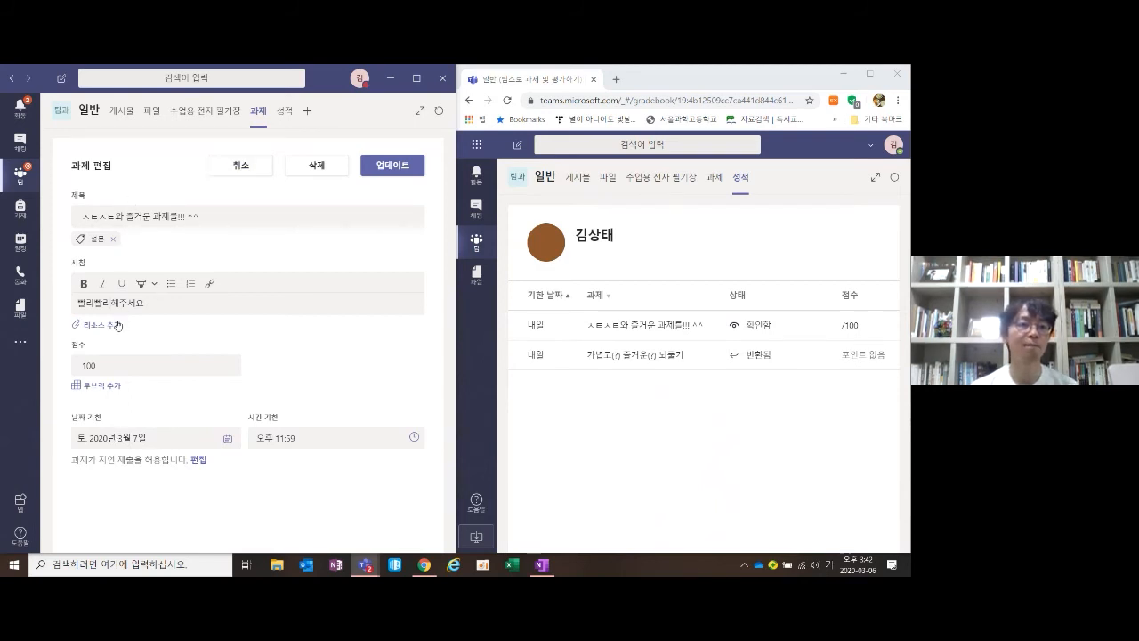
pyautogui.click(241, 165)
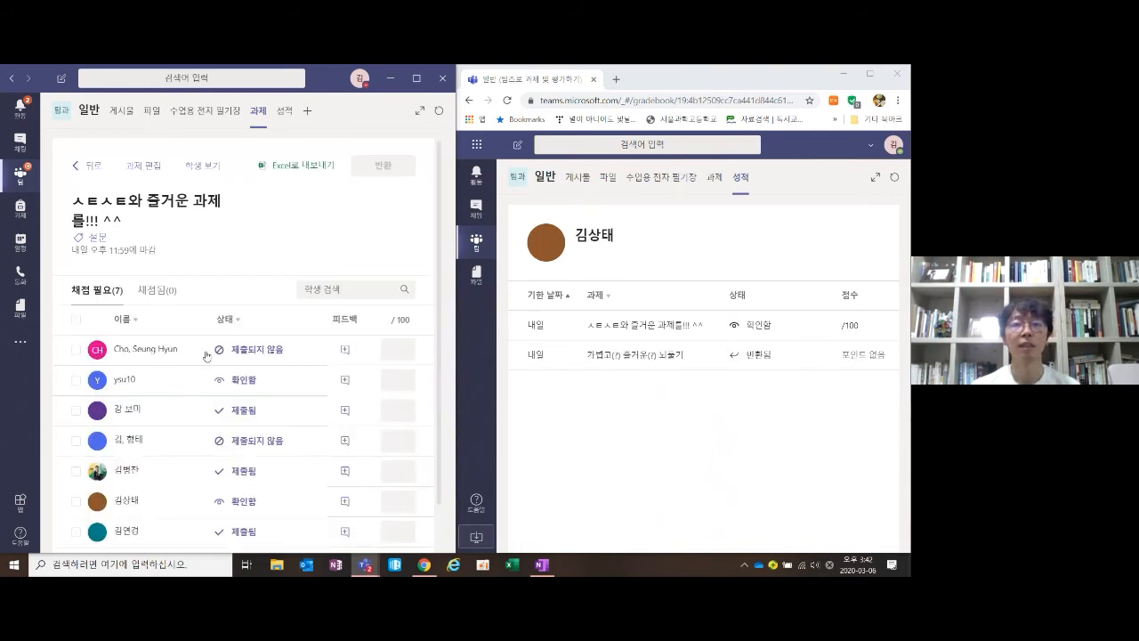
pyautogui.scroll(-2, 276, 366)
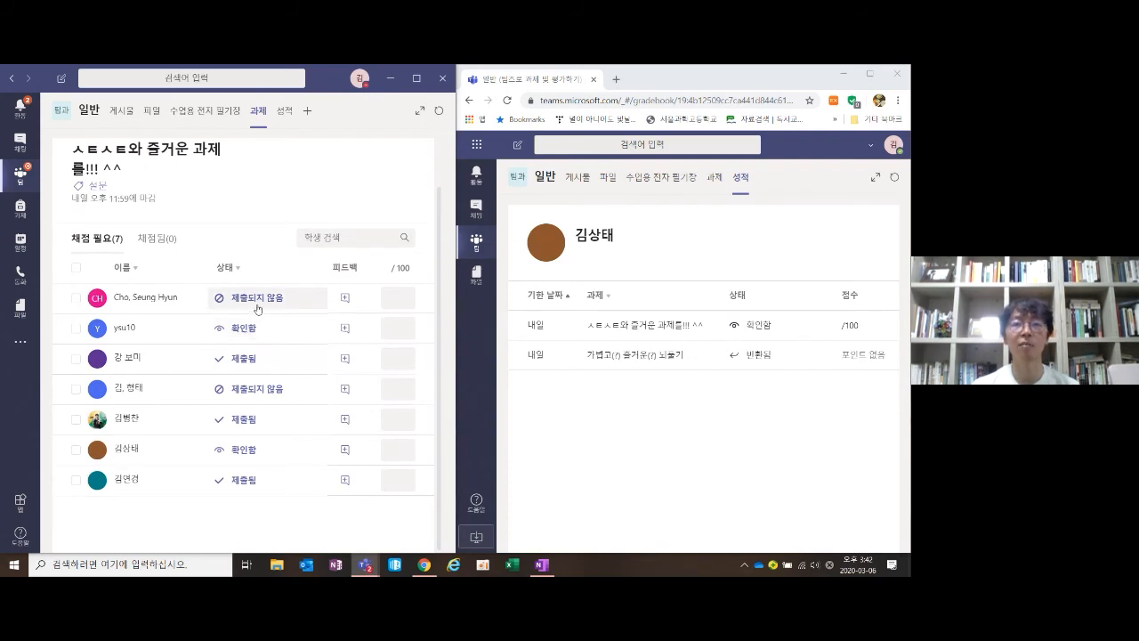
# - Check one student's submission and its history, then return to the two-assignment list
pyautogui.click(259, 364)
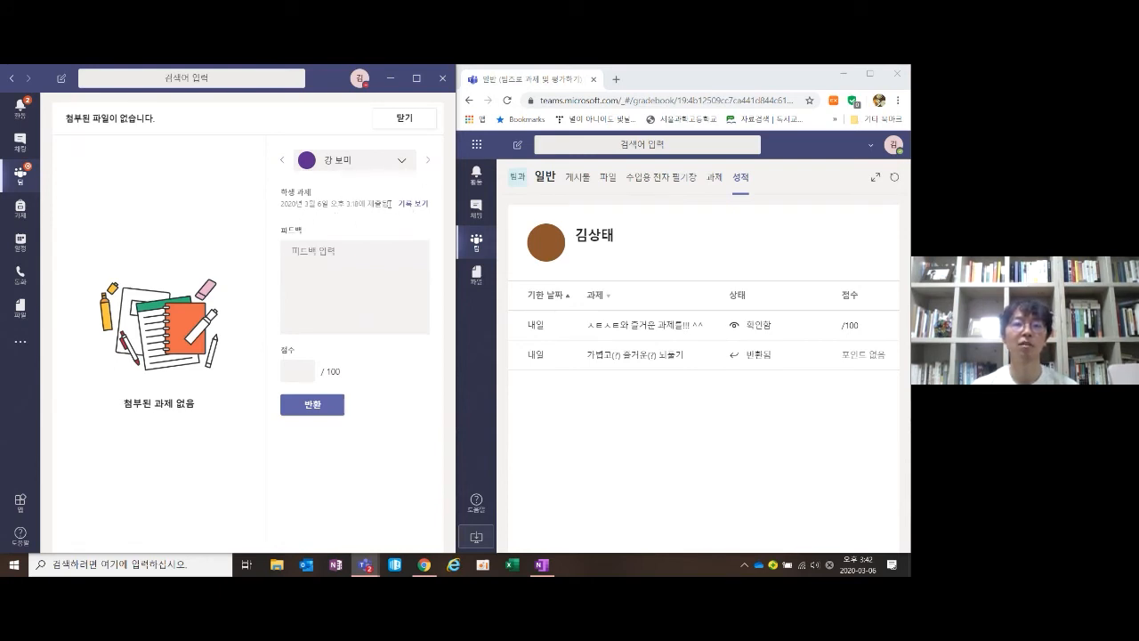
pyautogui.click(407, 205)
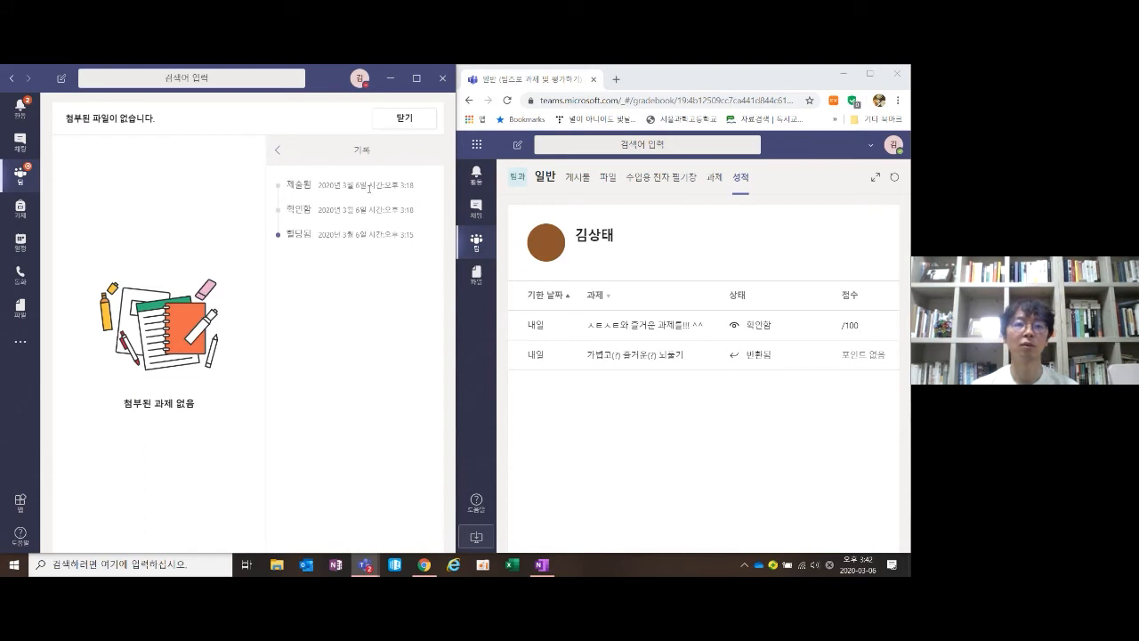
pyautogui.click(409, 119)
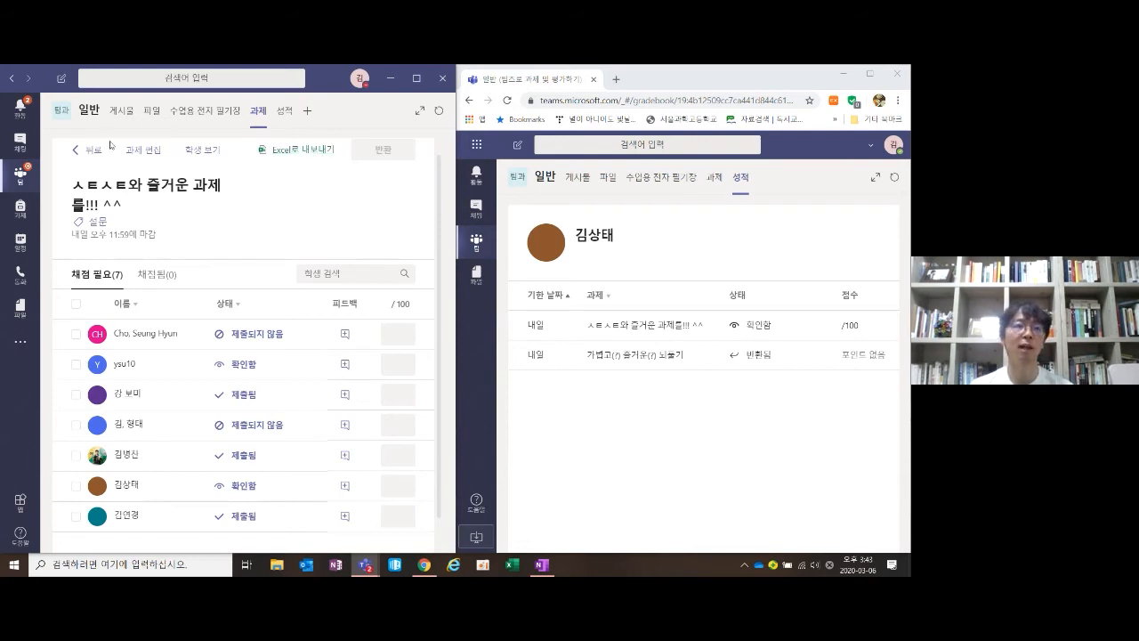
pyautogui.click(80, 149)
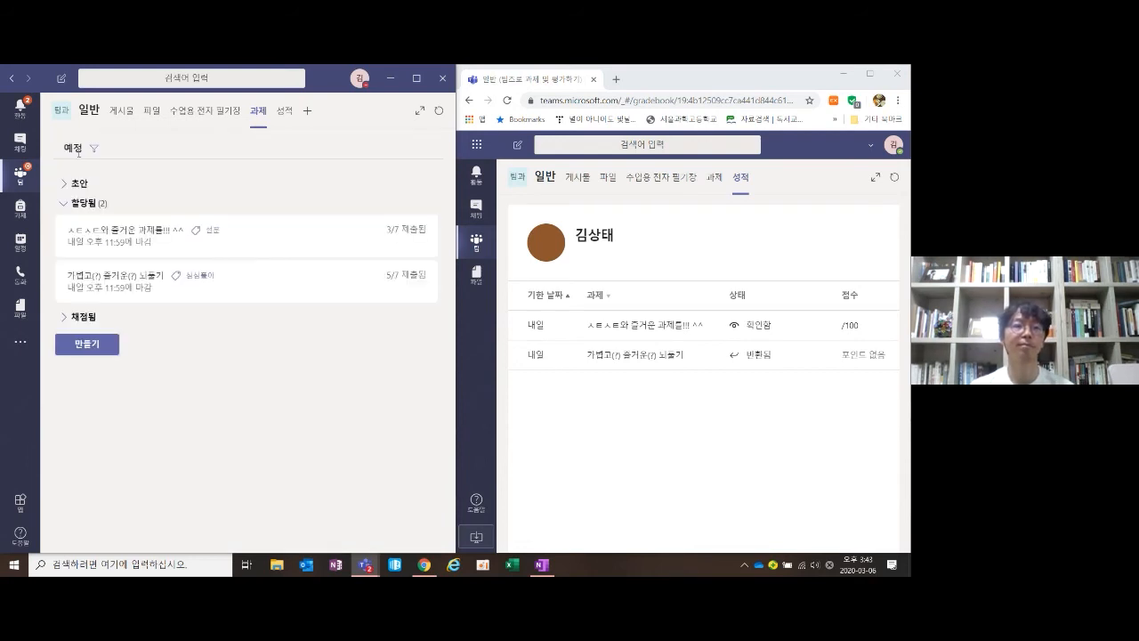
# - Glance at the 성적 view, then show the 만들기 choices 과제, 퀴즈 and 기존 on the assignments tab
pyautogui.click(285, 114)
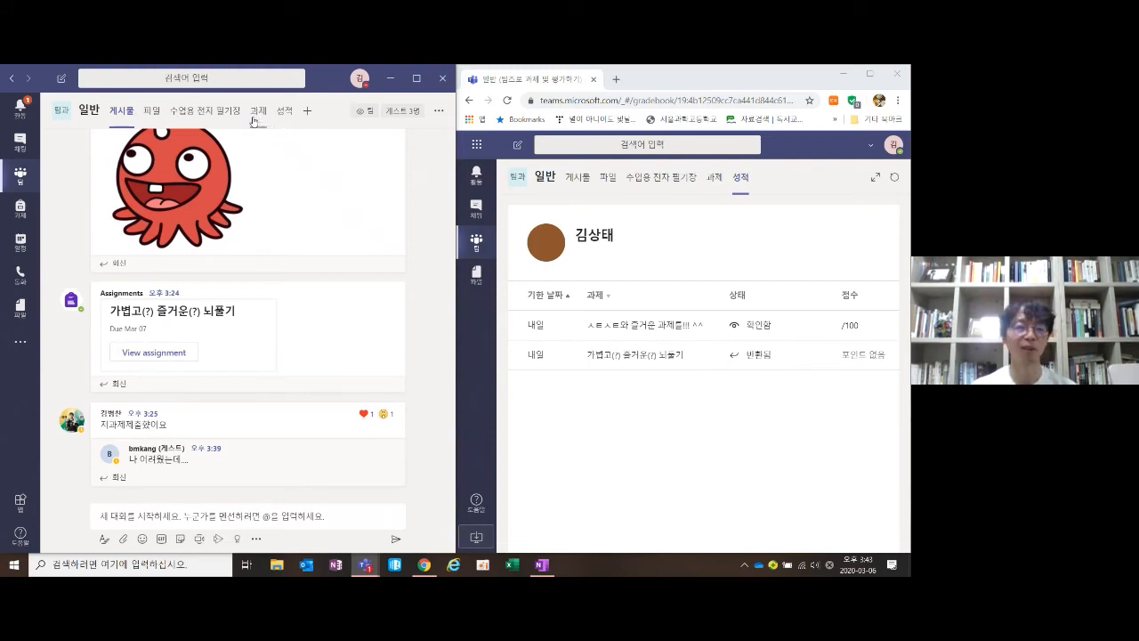
pyautogui.click(257, 113)
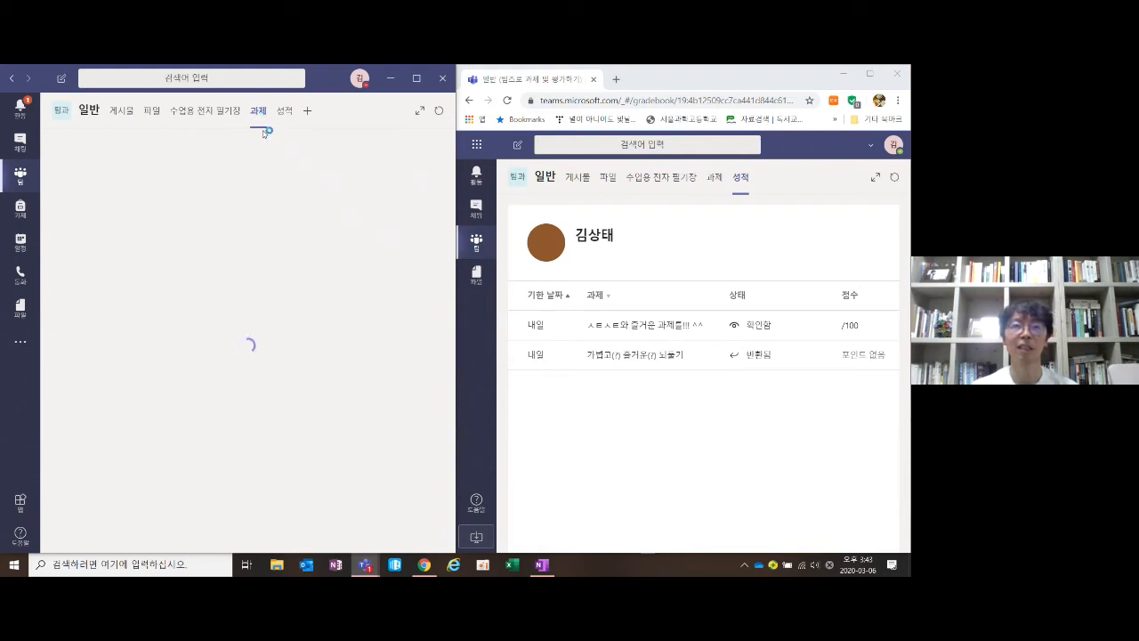
pyautogui.click(88, 346)
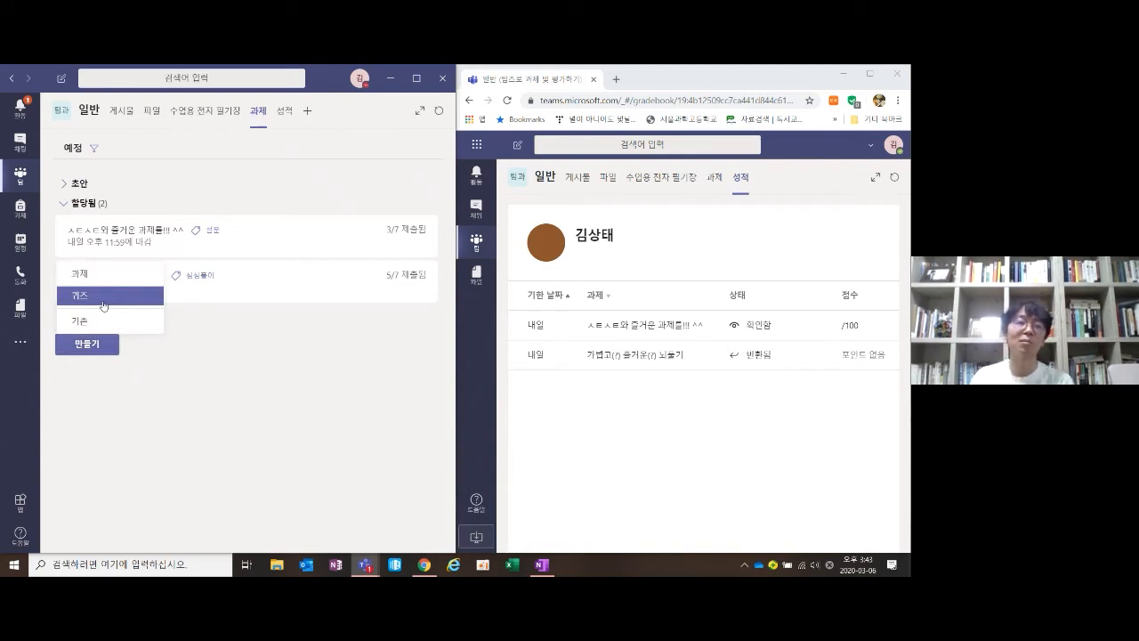
# - Create a 퀴즈 assignment from the 진로 희망 조사 Forms survey, due 3/7 at 11:59 PM
pyautogui.click(104, 305)
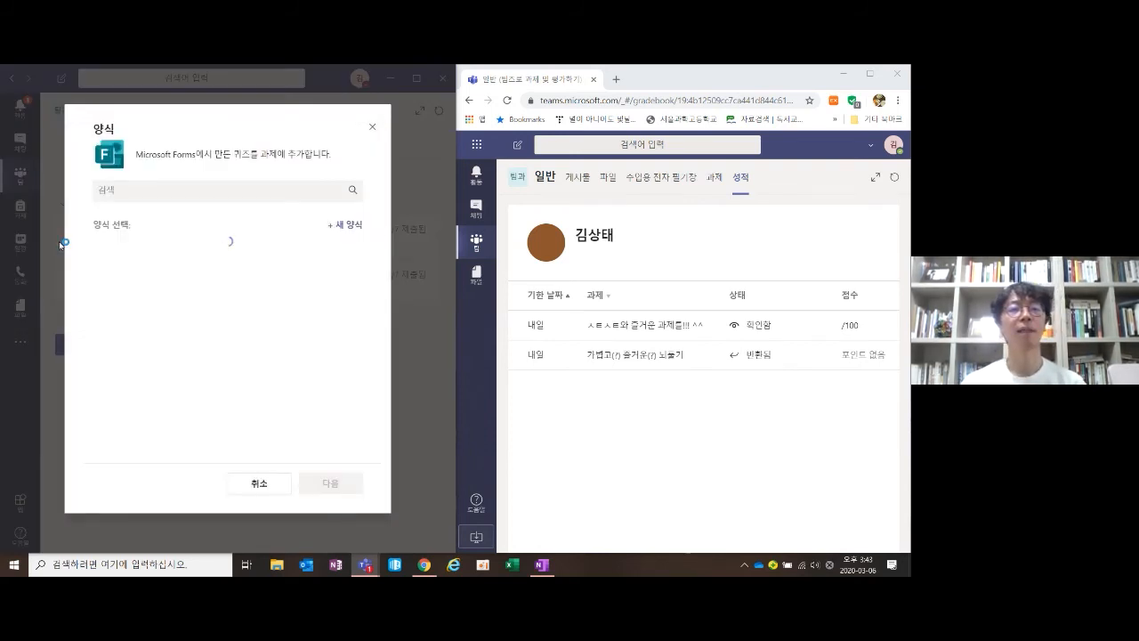
pyautogui.moveTo(173, 154); pyautogui.dragTo(196, 154)
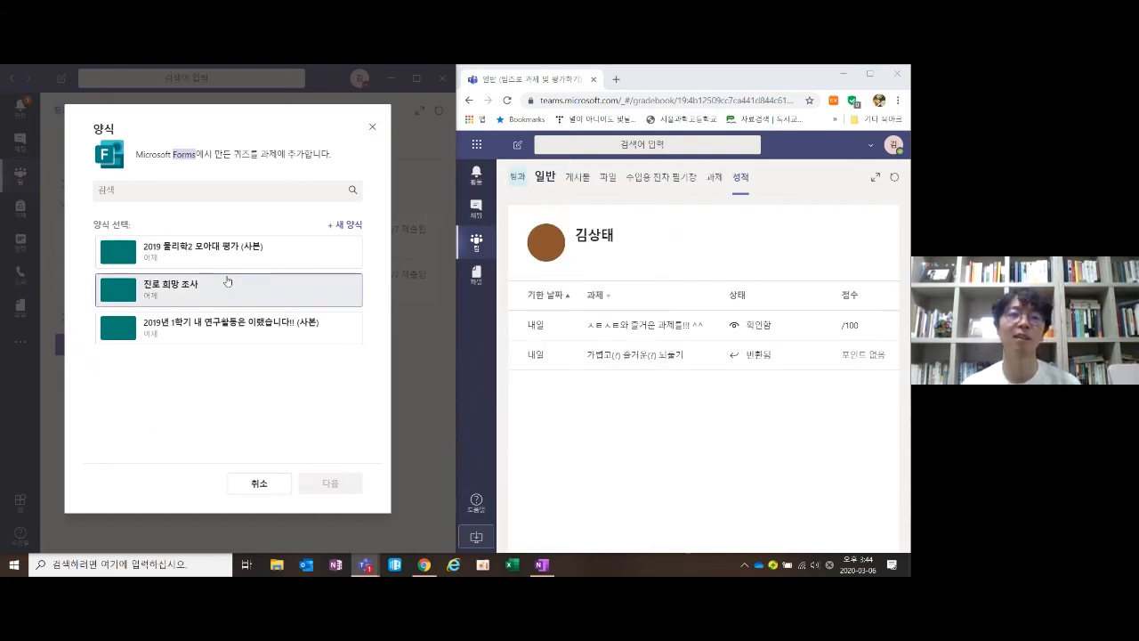
pyautogui.click(278, 294)
pyautogui.click(322, 486)
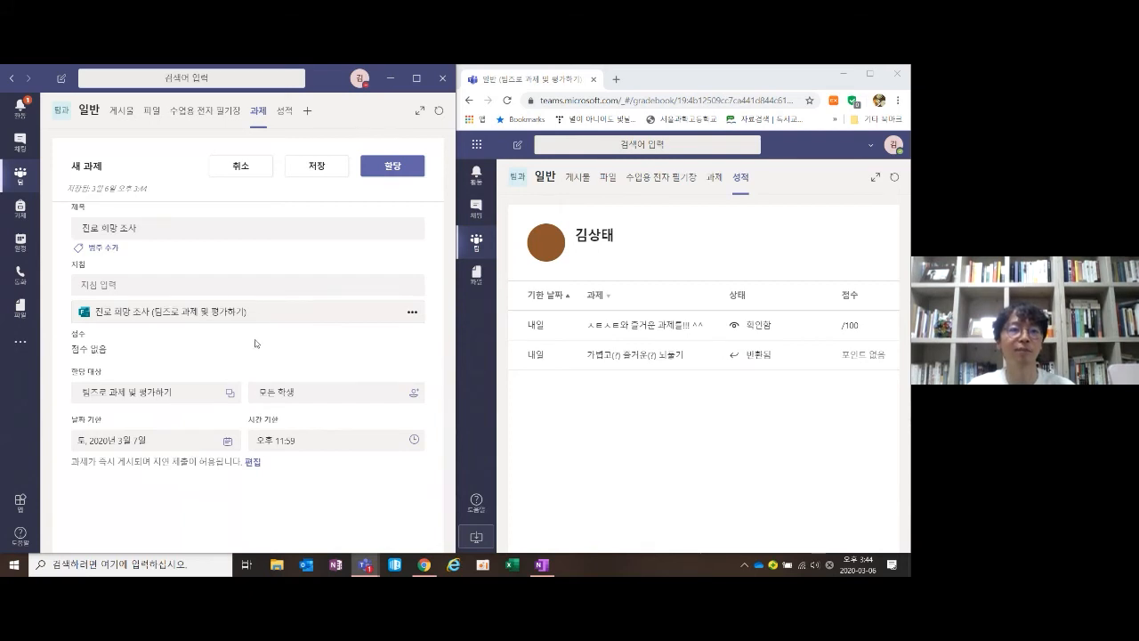
# - Preview the 진로 희망 조사 form's four questions, including 진로희망(학생) and 특기사항, then close it
pyautogui.click(218, 313)
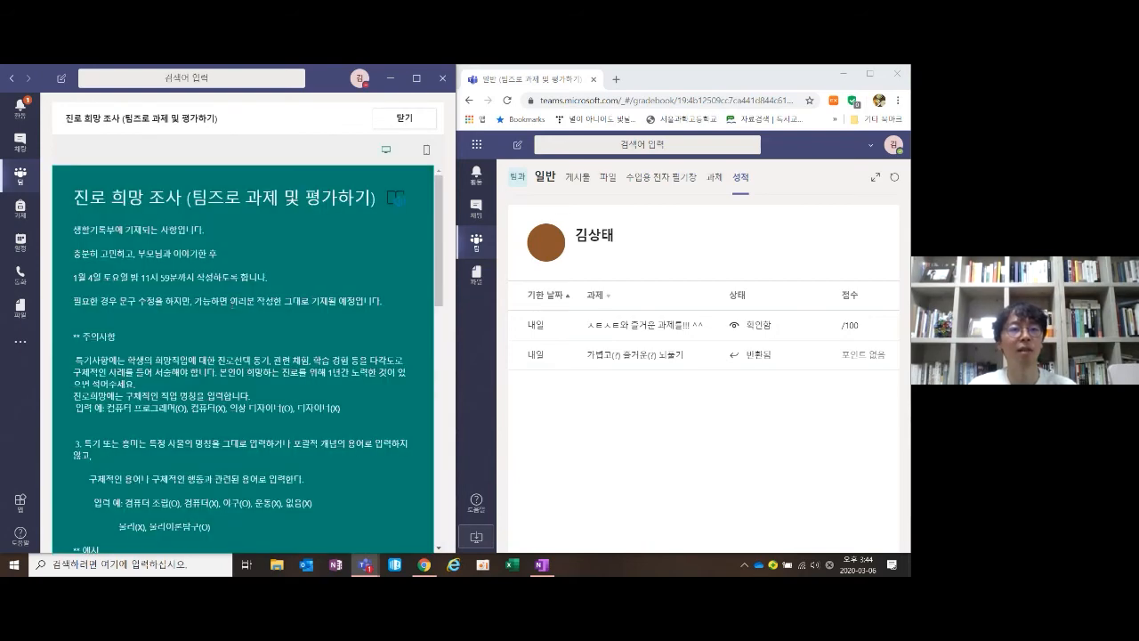
pyautogui.scroll(-3, 221, 221)
pyautogui.scroll(3, 222, 222)
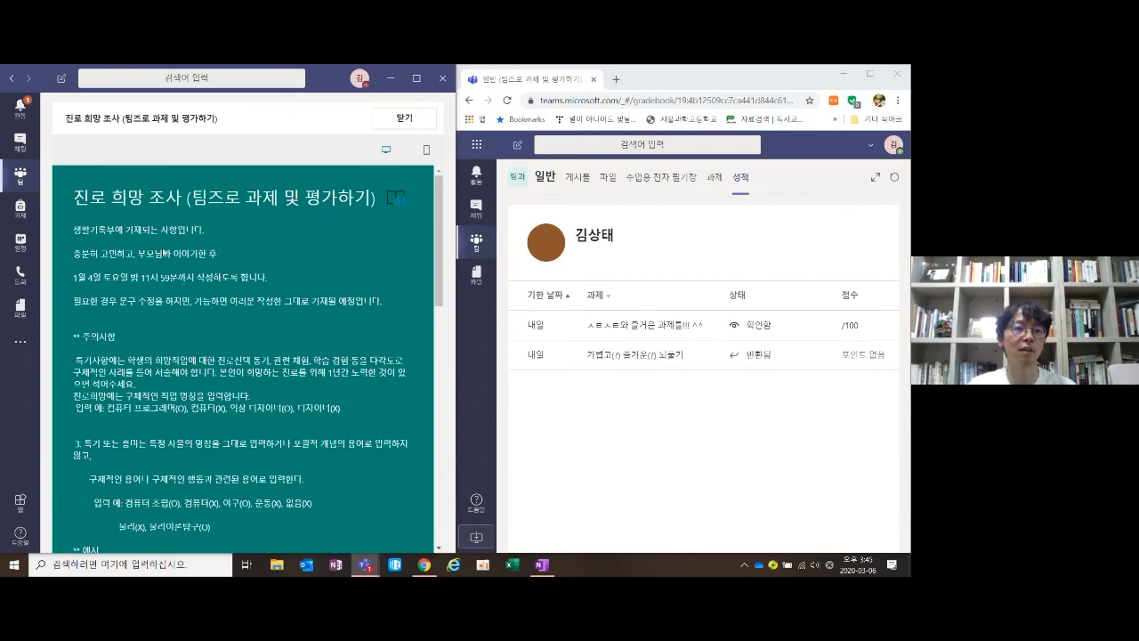
pyautogui.scroll(-3, 165, 293)
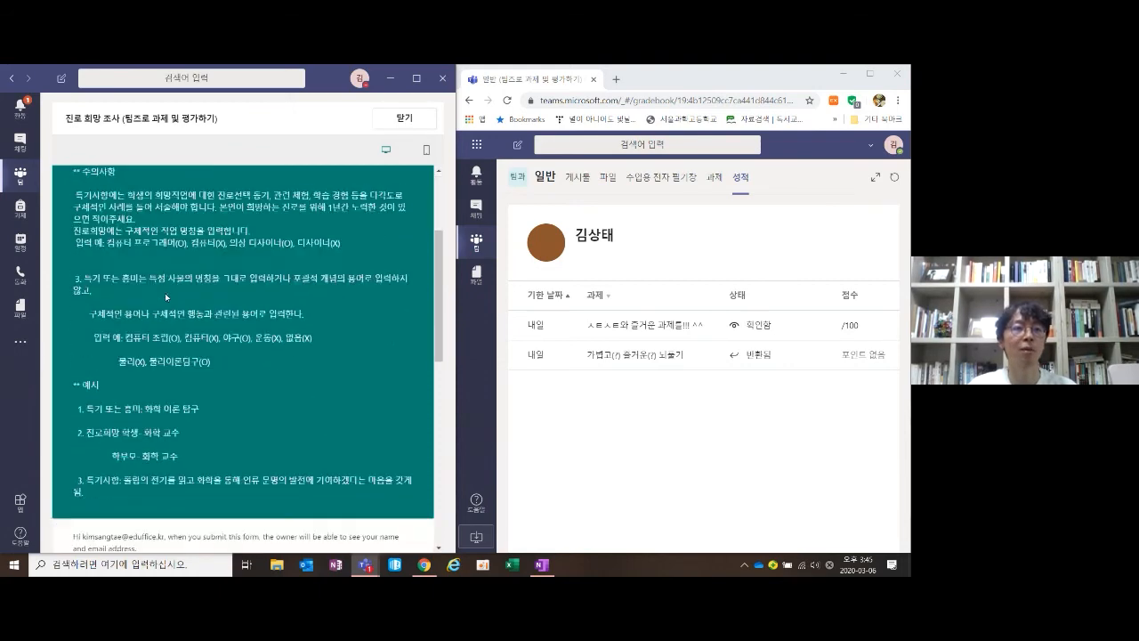
pyautogui.scroll(-5, 165, 293)
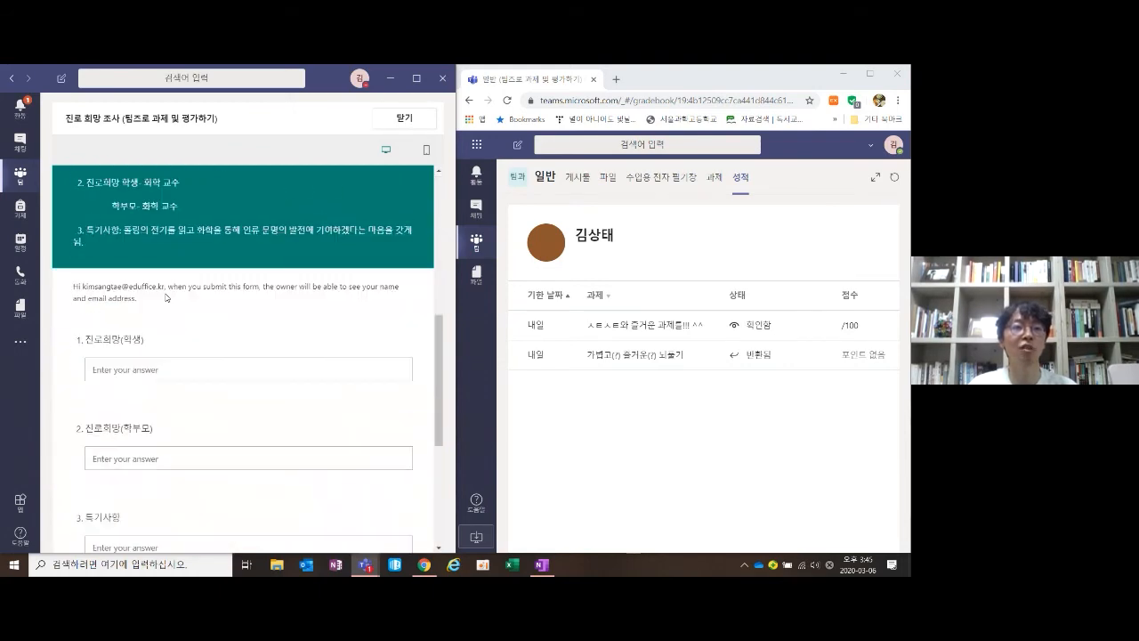
pyautogui.scroll(-6, 165, 297)
pyautogui.scroll(4, 165, 297)
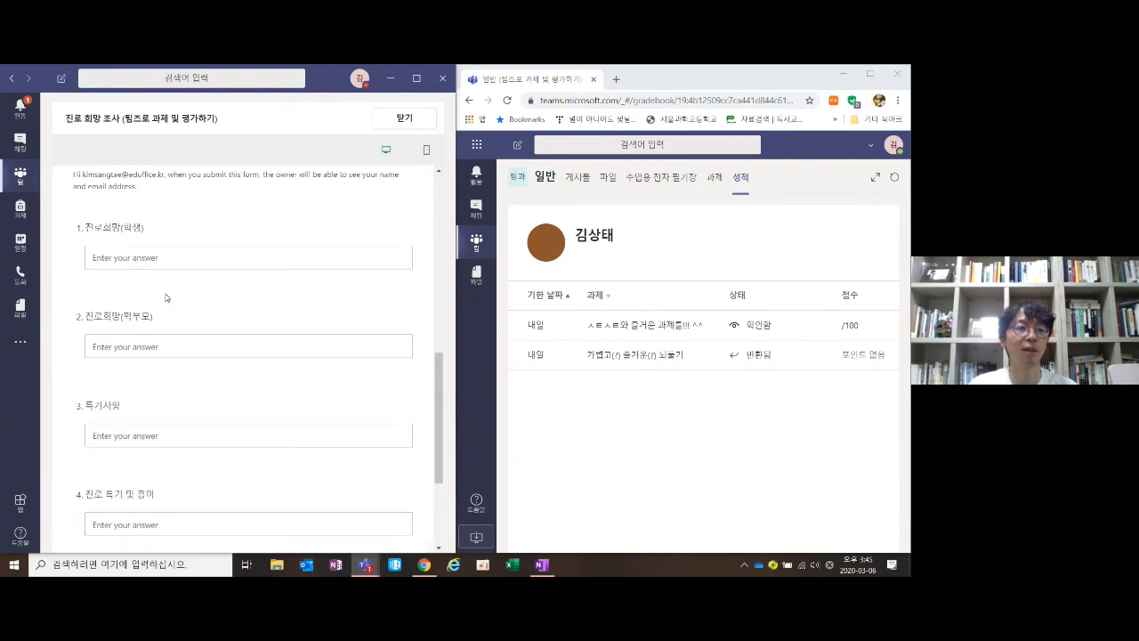
pyautogui.scroll(-4, 165, 297)
pyautogui.scroll(10, 323, 288)
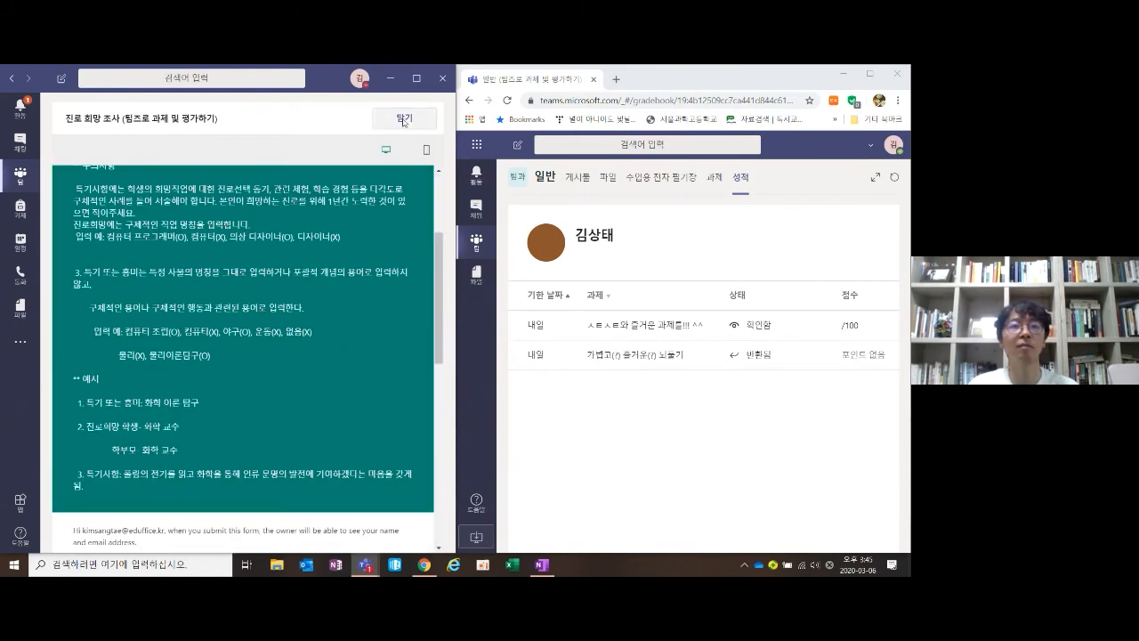
pyautogui.click(404, 120)
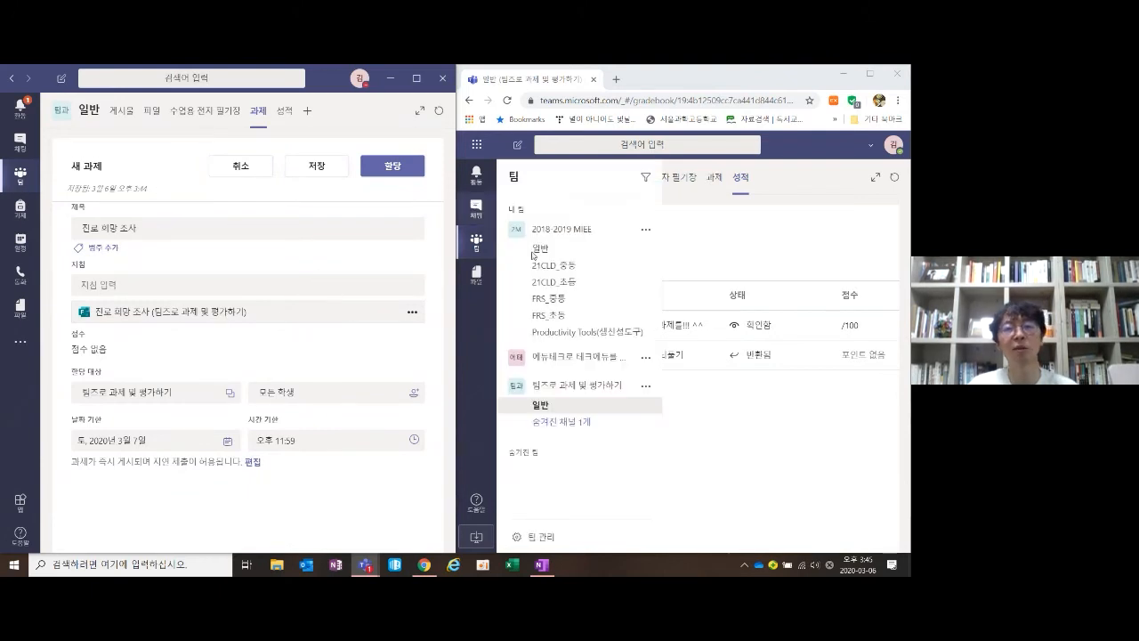
# - Cancel the new 진로 희망 조사 assignment draft
pyautogui.click(260, 172)
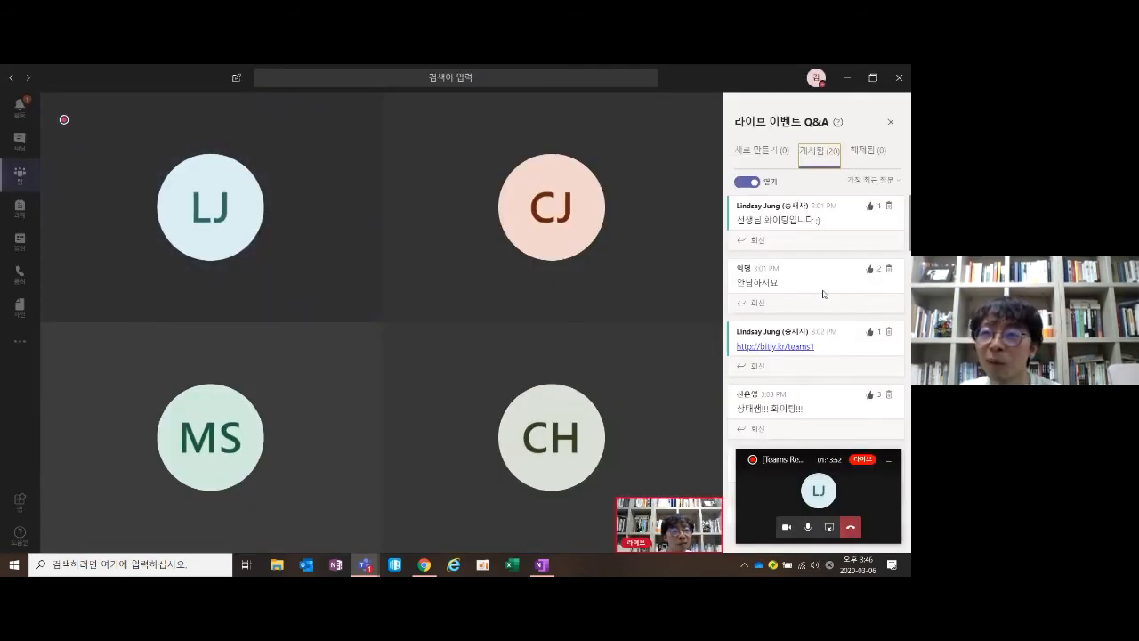
pyautogui.scroll(-1, 822, 294)
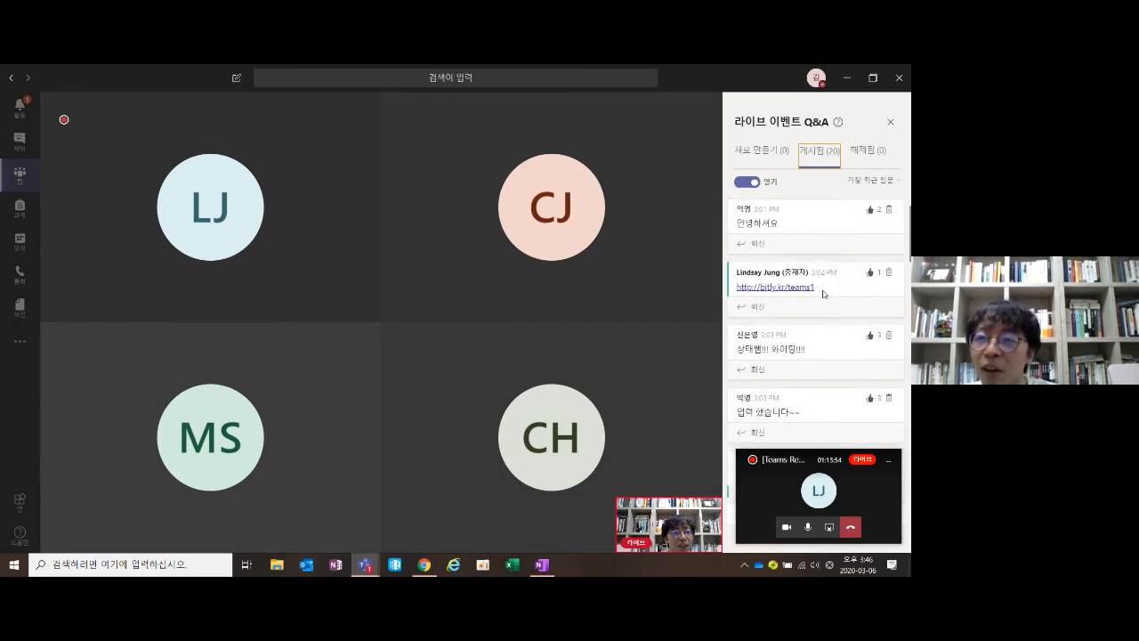
pyautogui.scroll(-1, 786, 294)
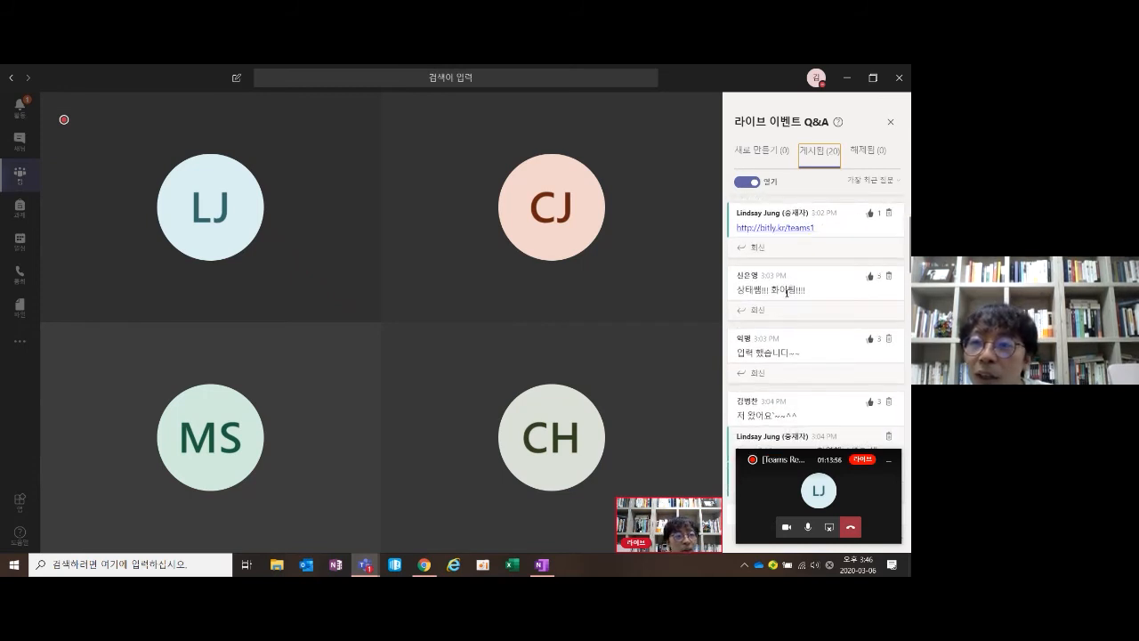
pyautogui.scroll(-1, 787, 292)
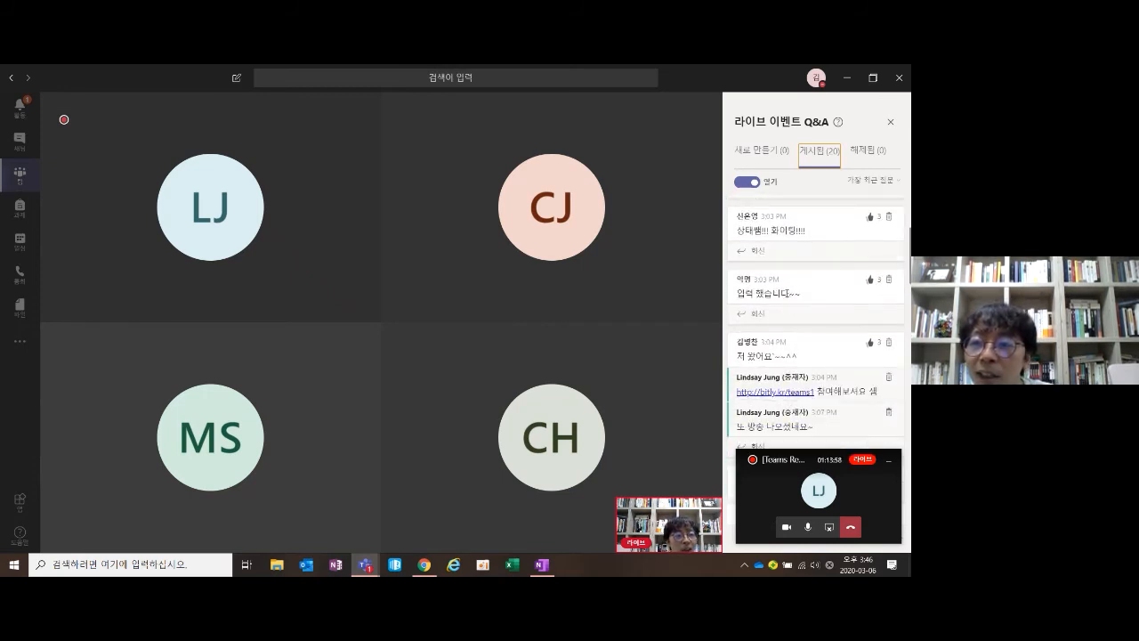
pyautogui.scroll(-1, 786, 294)
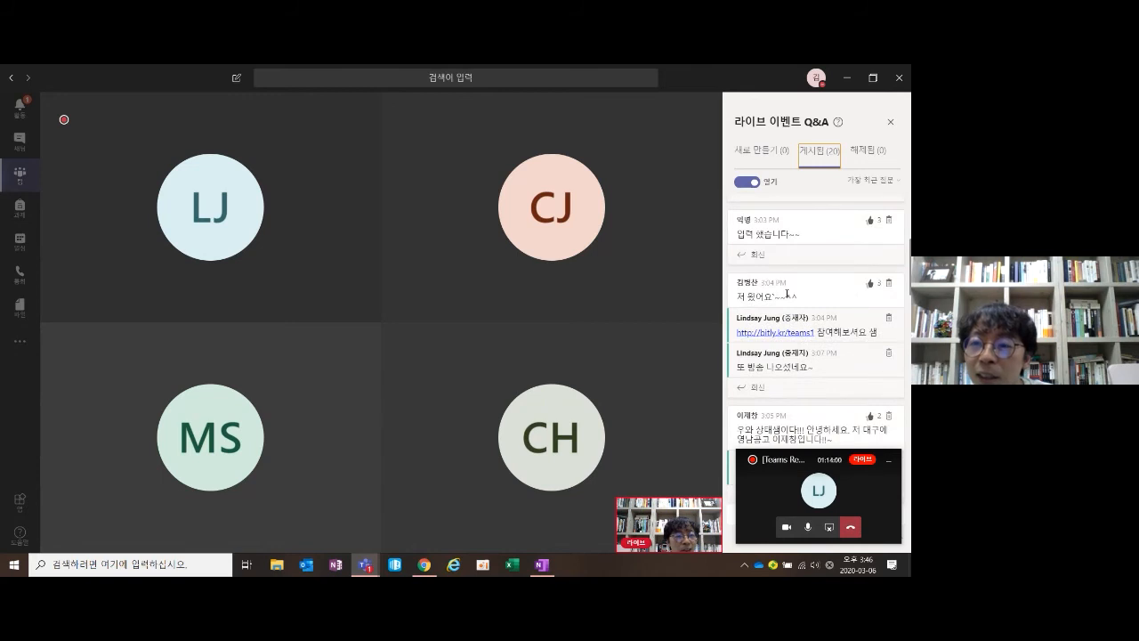
pyautogui.scroll(-1, 786, 293)
pyautogui.scroll(-1, 787, 293)
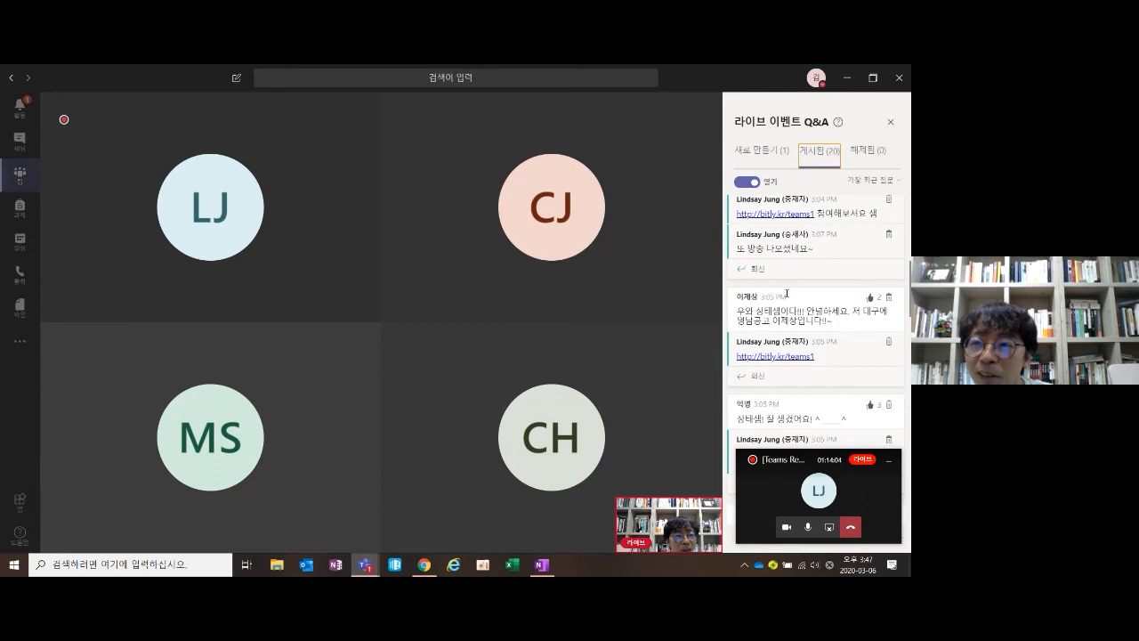
pyautogui.scroll(5, 786, 293)
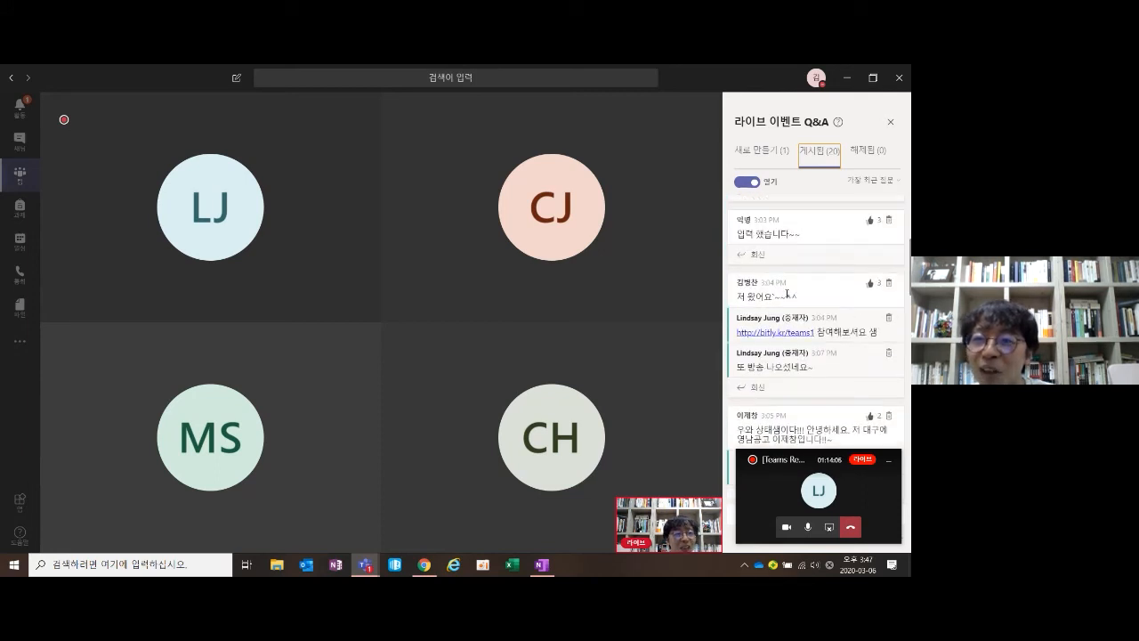
pyautogui.scroll(-5, 787, 297)
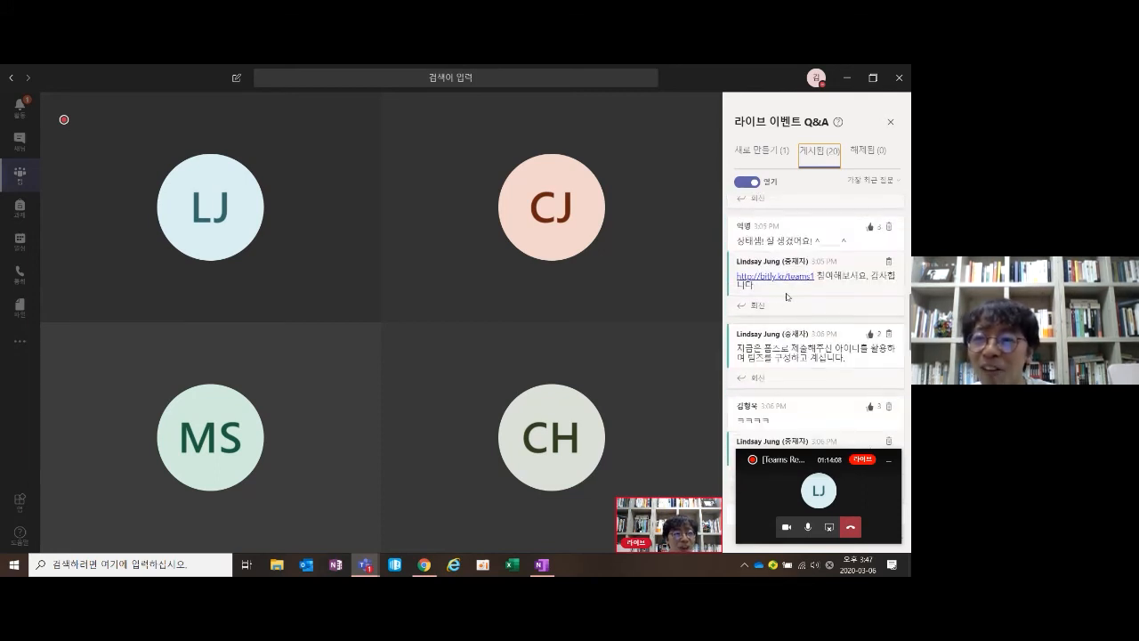
pyautogui.scroll(-3, 787, 296)
pyautogui.scroll(-4, 787, 296)
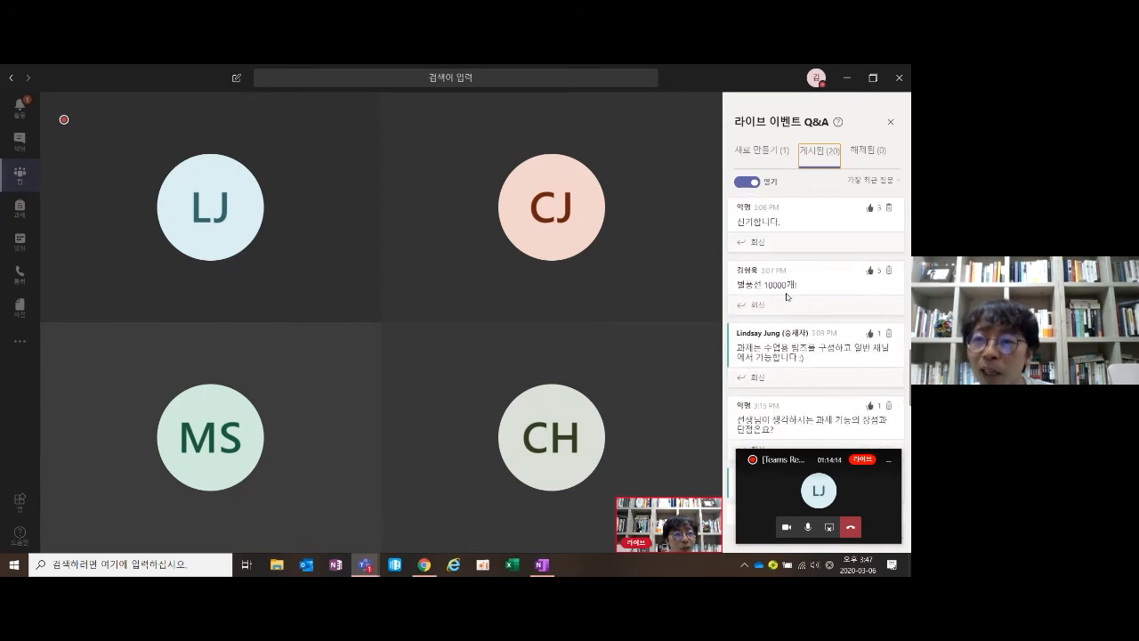
pyautogui.scroll(-2, 787, 296)
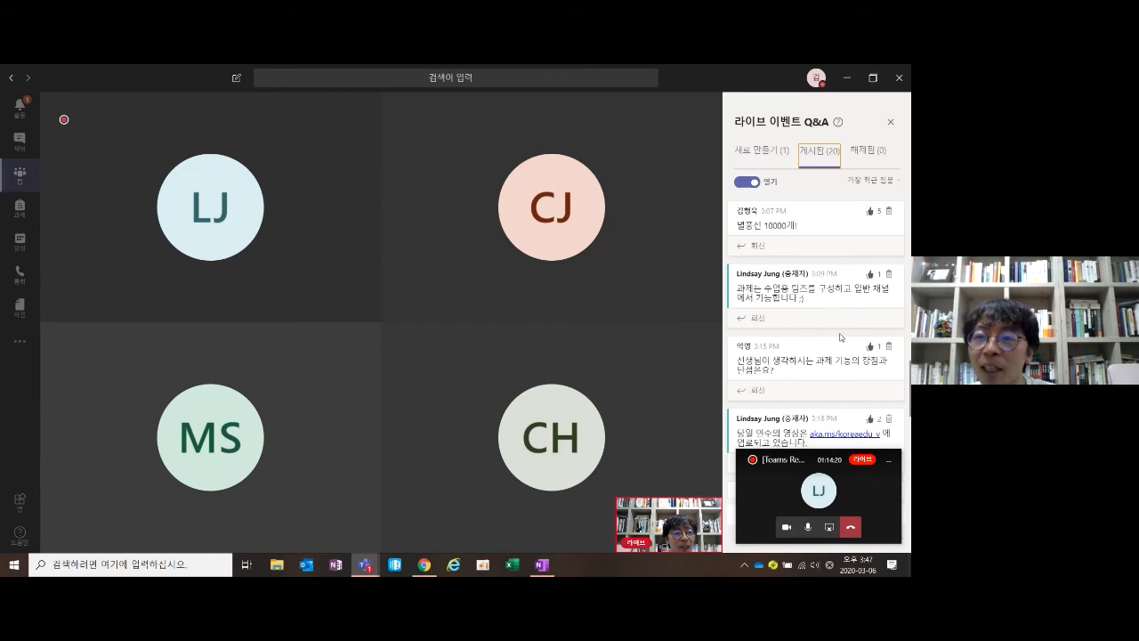
pyautogui.scroll(-2, 783, 394)
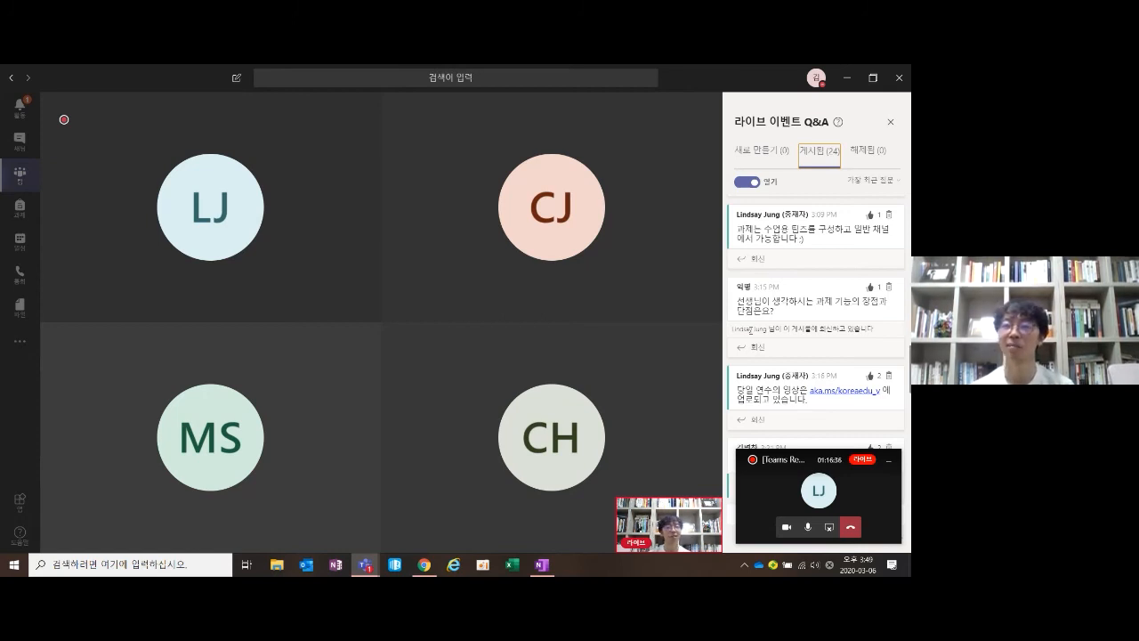
pyautogui.scroll(-2, 782, 338)
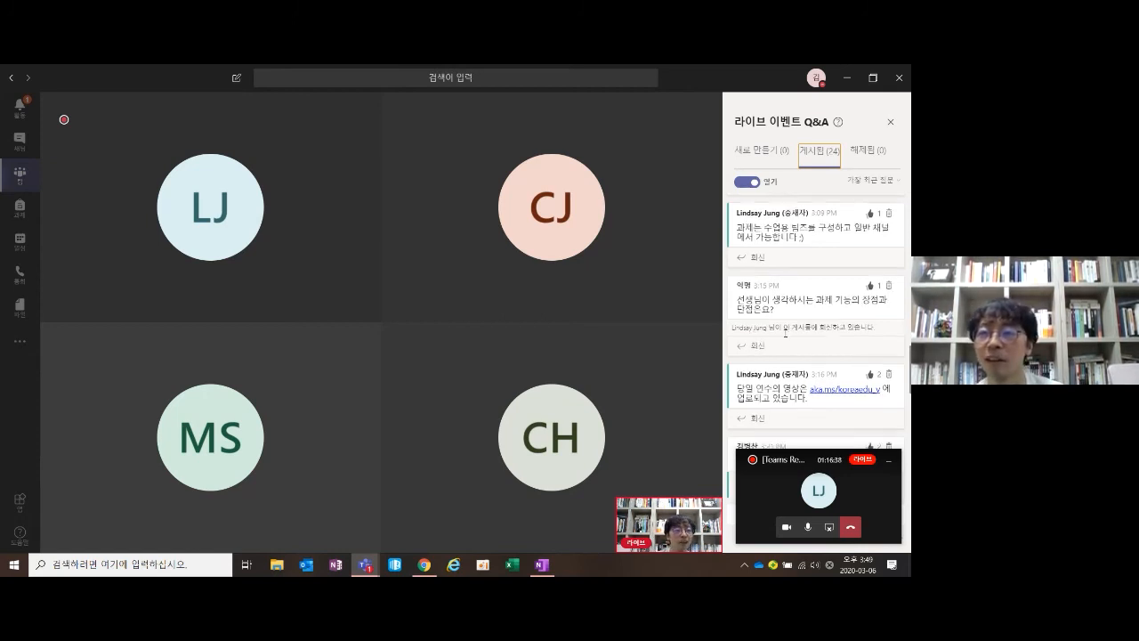
pyautogui.scroll(-2, 785, 334)
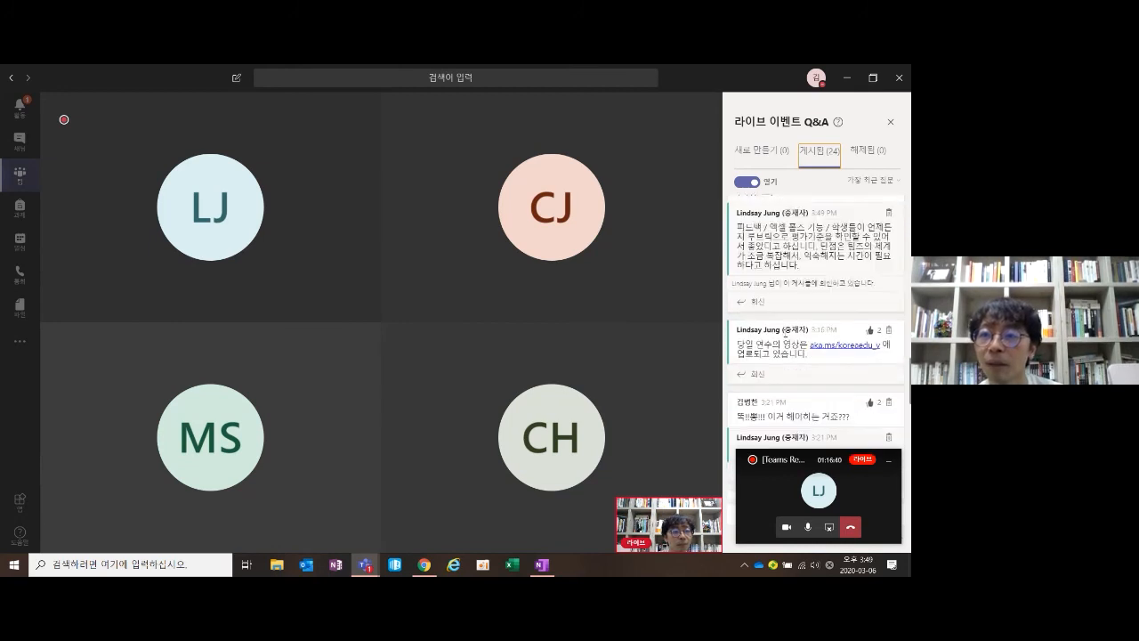
pyautogui.scroll(-1, 785, 333)
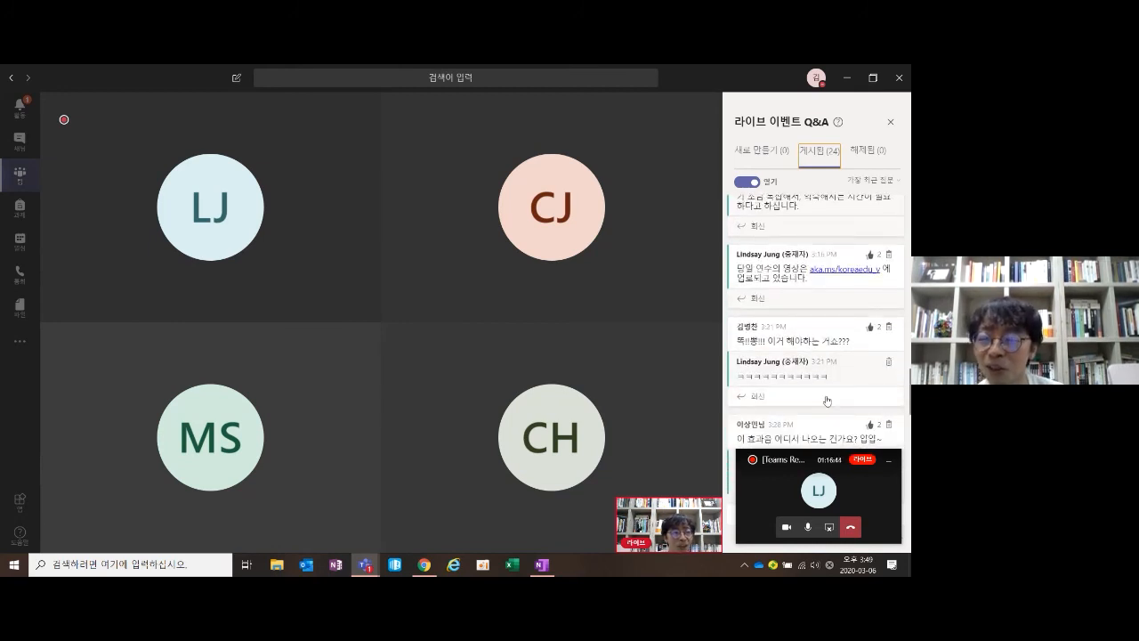
pyautogui.scroll(-3, 827, 398)
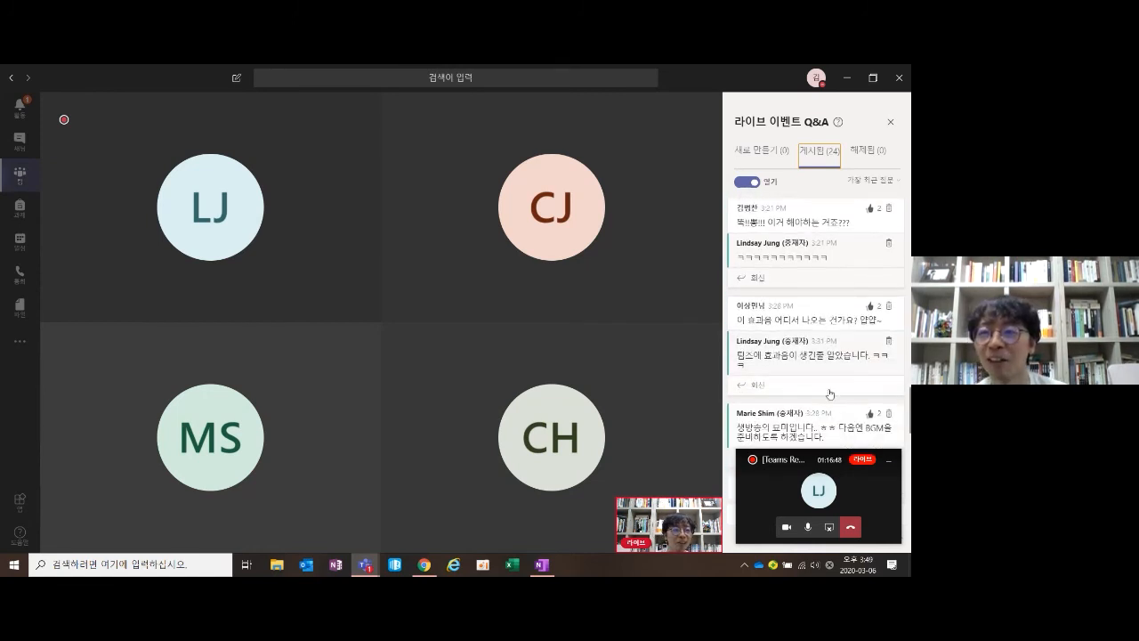
pyautogui.scroll(-2, 829, 394)
pyautogui.scroll(-3, 829, 395)
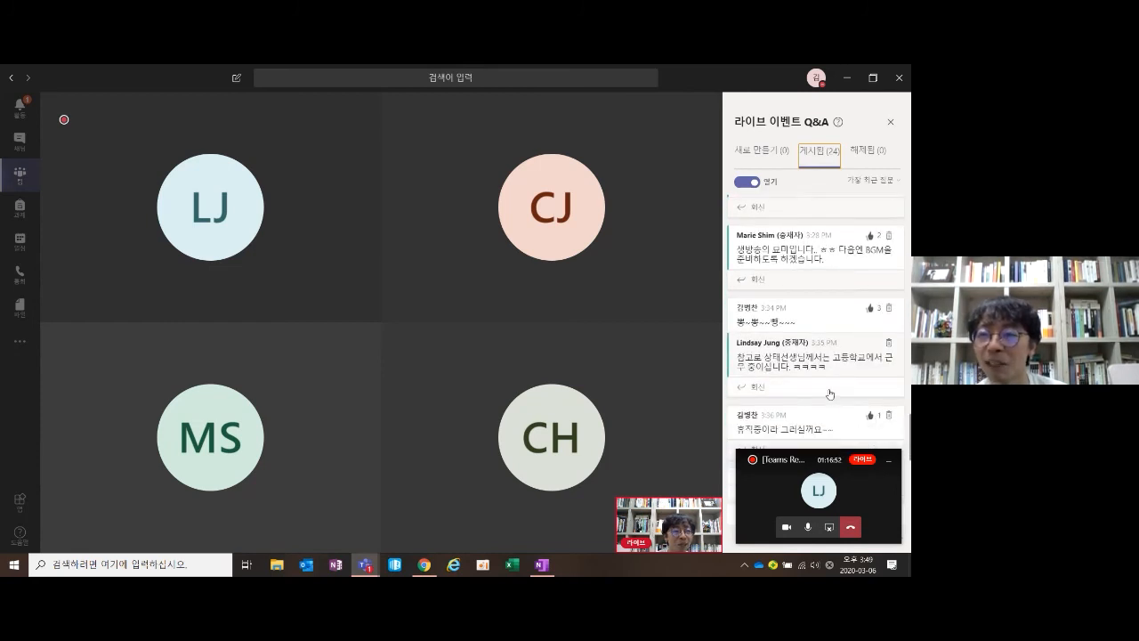
pyautogui.scroll(-2, 829, 394)
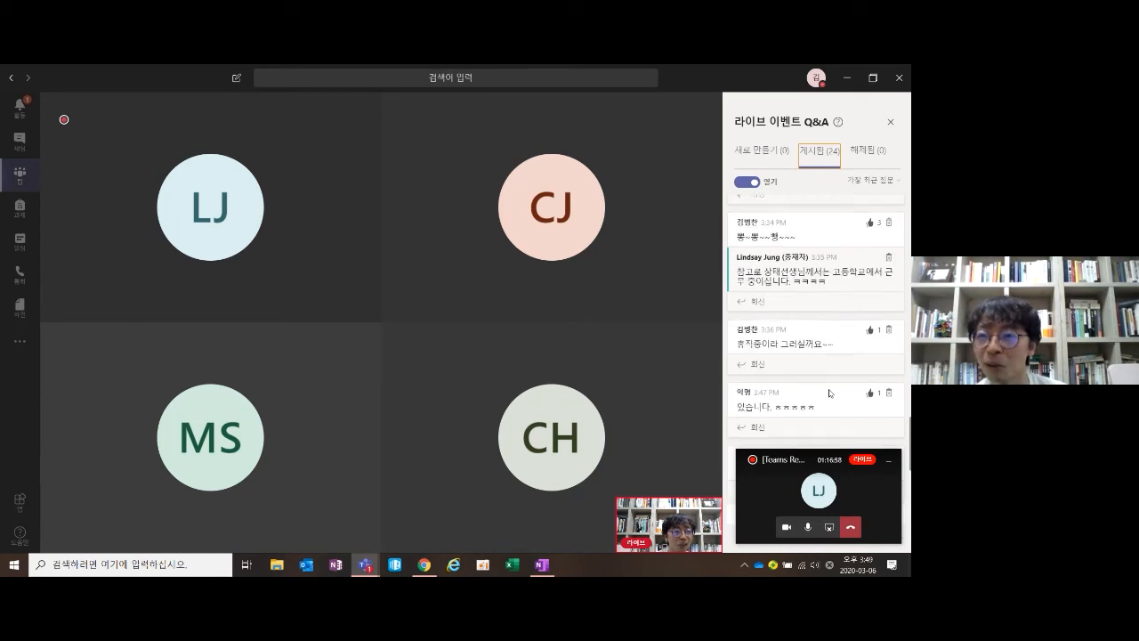
pyautogui.scroll(-3, 829, 395)
pyautogui.scroll(-1, 829, 394)
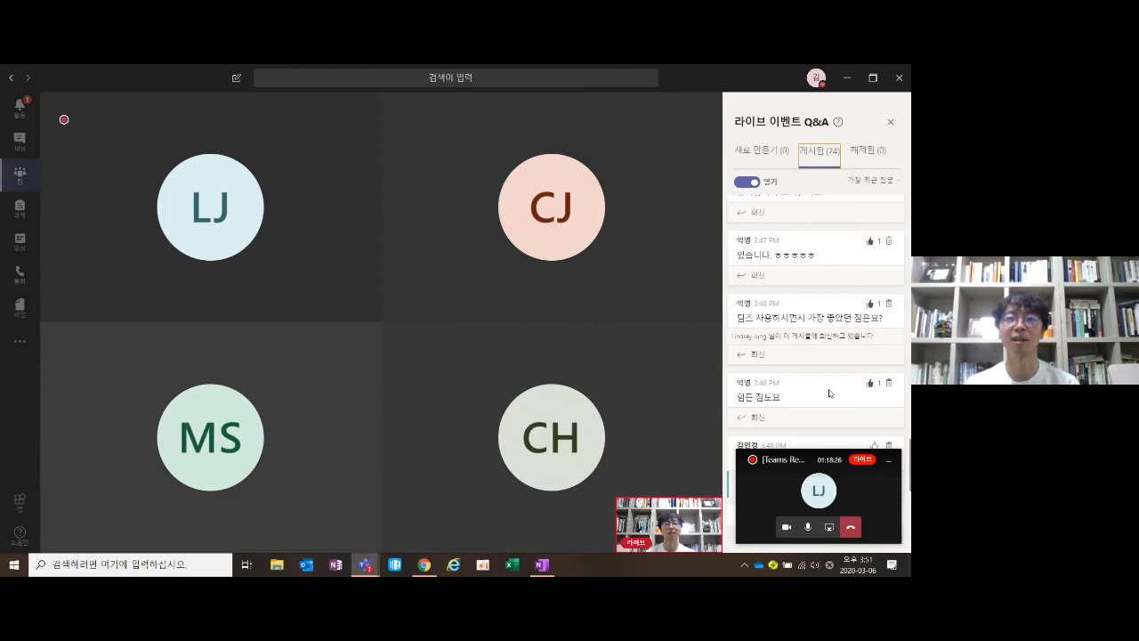
pyautogui.scroll(-1, 829, 393)
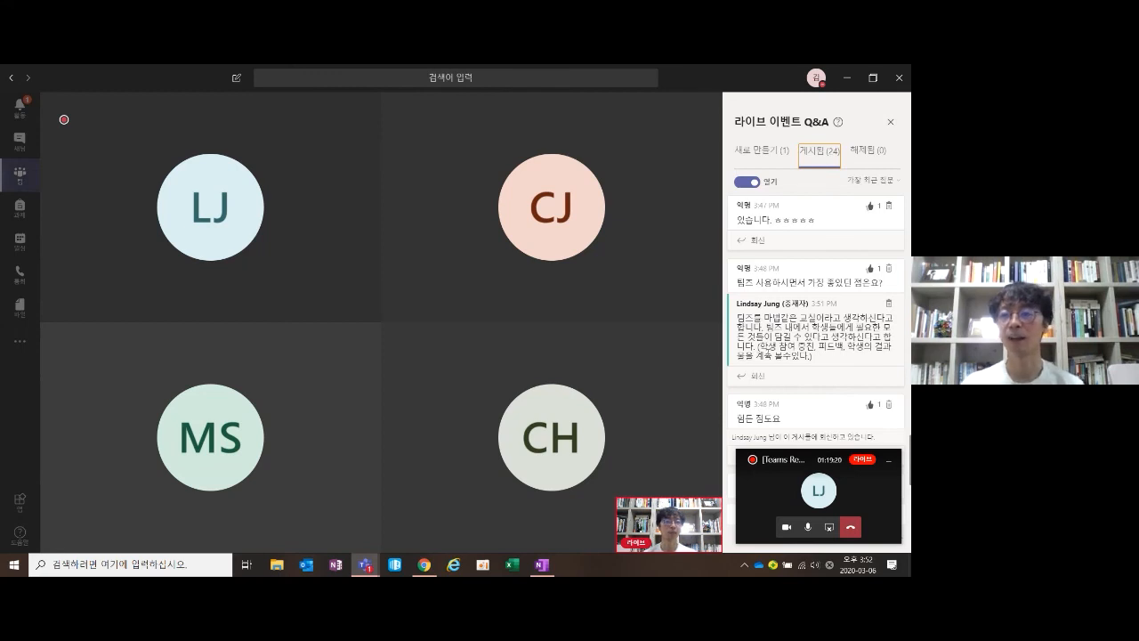
pyautogui.scroll(-2, 768, 355)
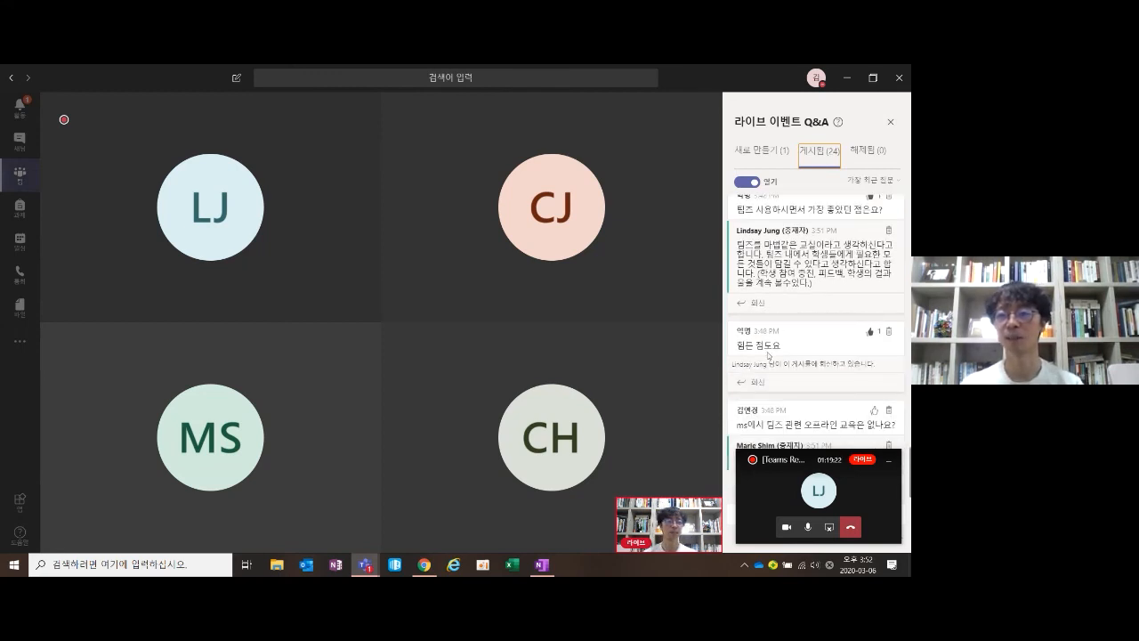
# - Hide the mini call window, check the waiting Q&A questions, then view the 25 published ones
pyautogui.click(889, 461)
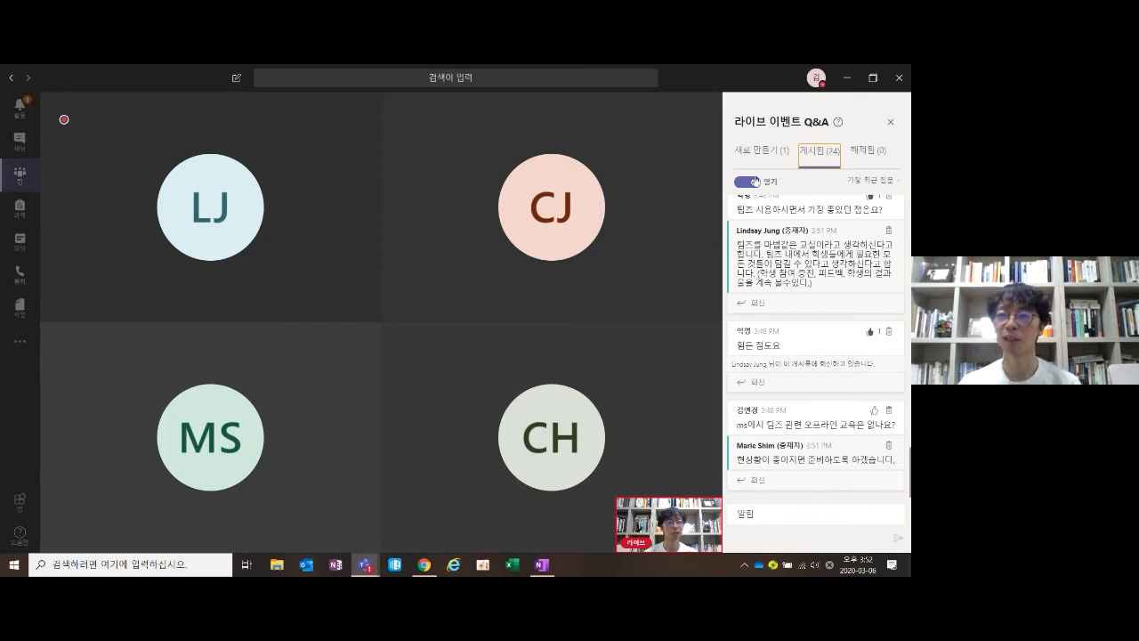
pyautogui.click(758, 149)
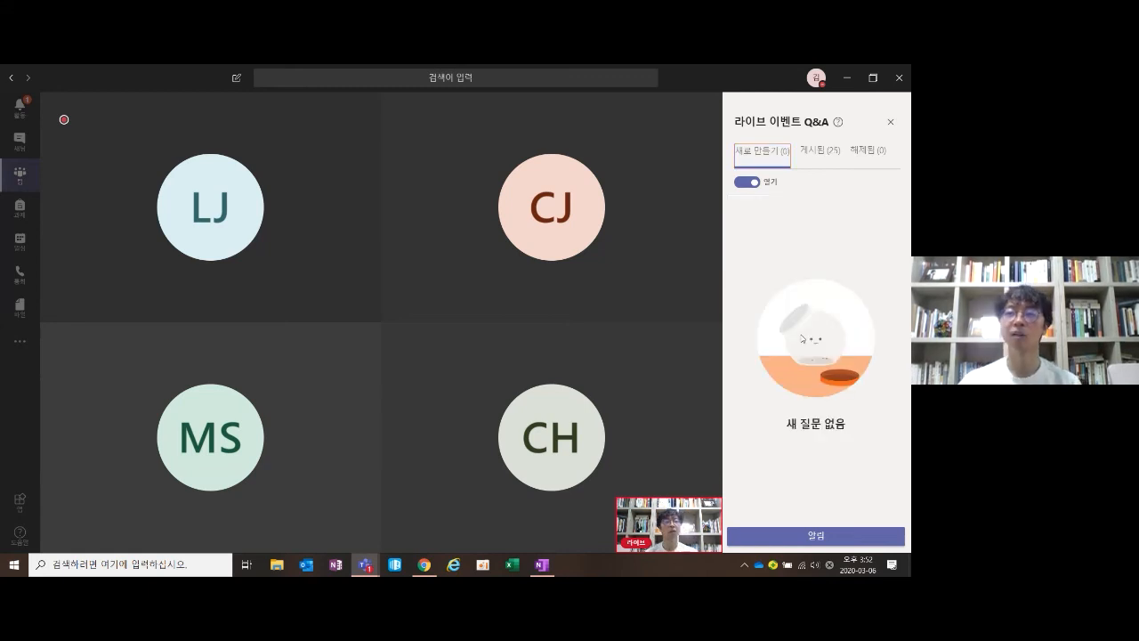
pyautogui.click(814, 156)
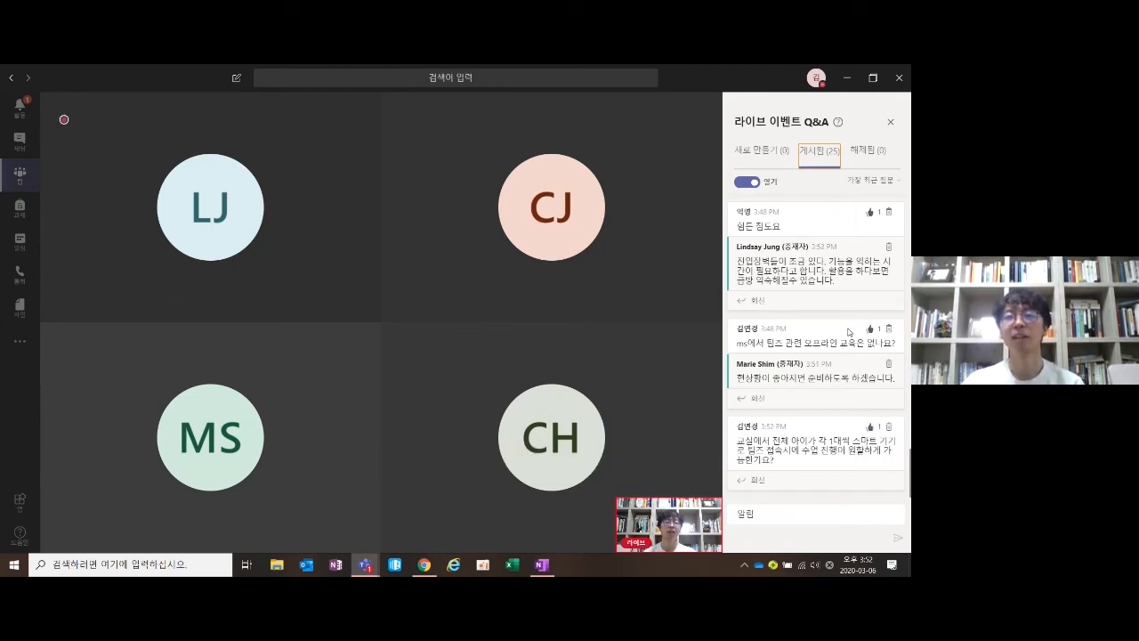
pyautogui.moveTo(563, 246)
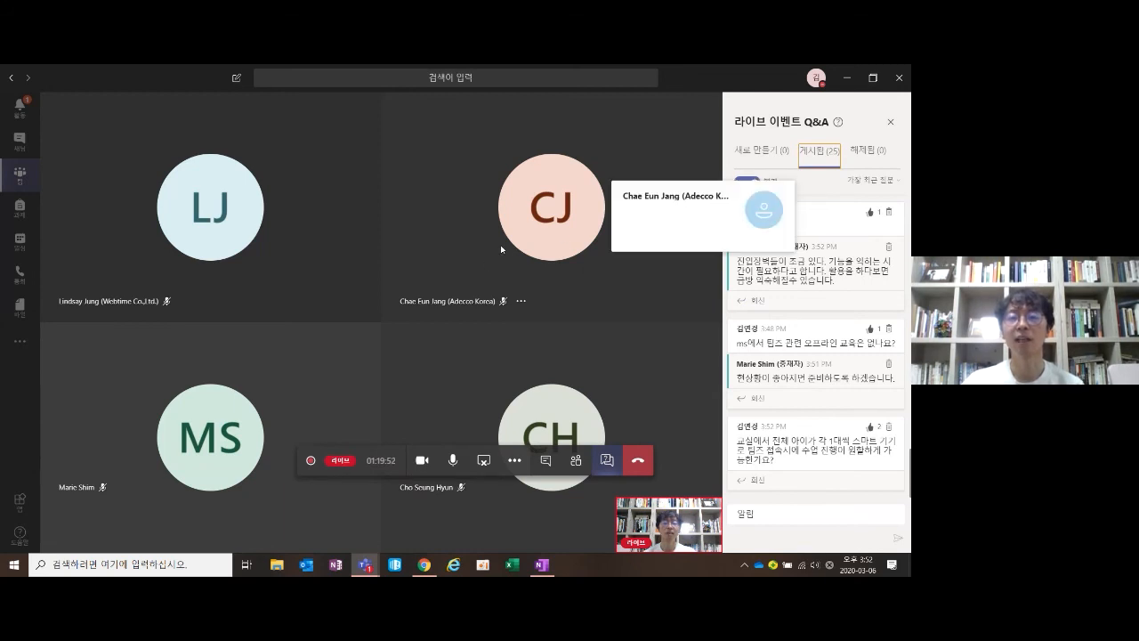
pyautogui.moveTo(564, 205)
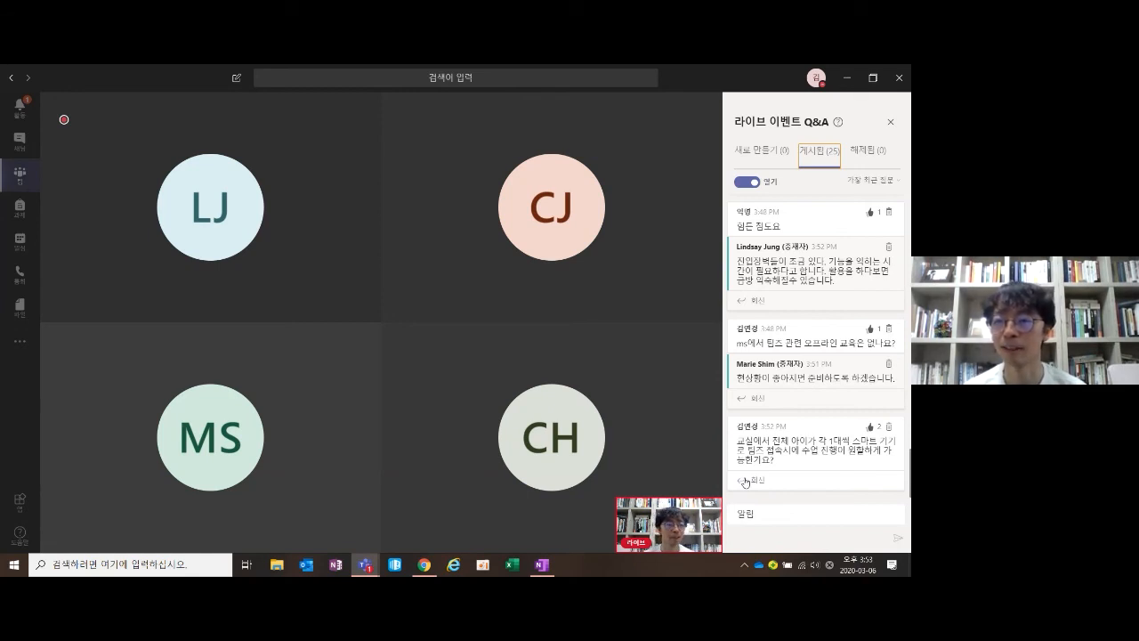
# - Recheck new and published Q&A questions, then switch to the class team's 과제 list (3/7, 5/7 submitted)
pyautogui.click(782, 159)
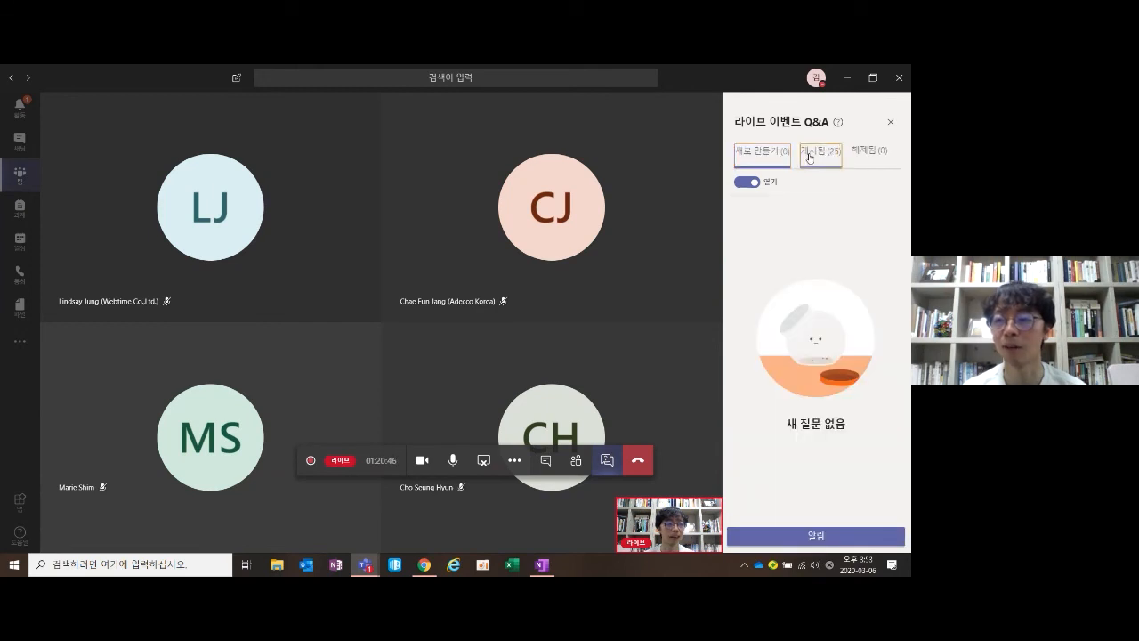
pyautogui.click(809, 157)
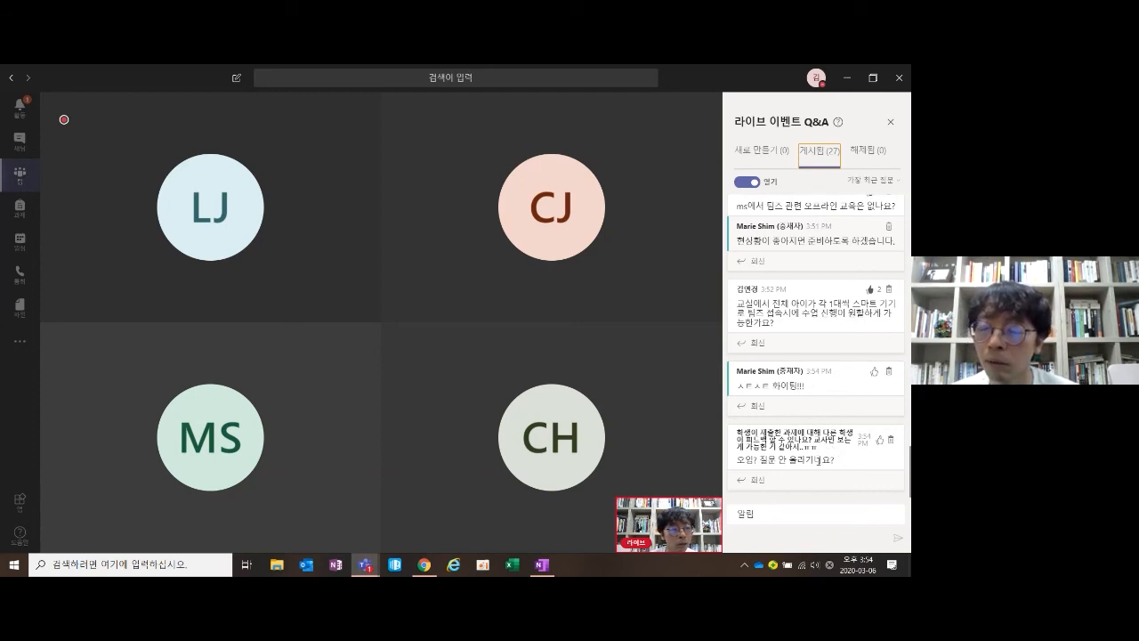
pyautogui.moveTo(816, 448); pyautogui.dragTo(737, 433)
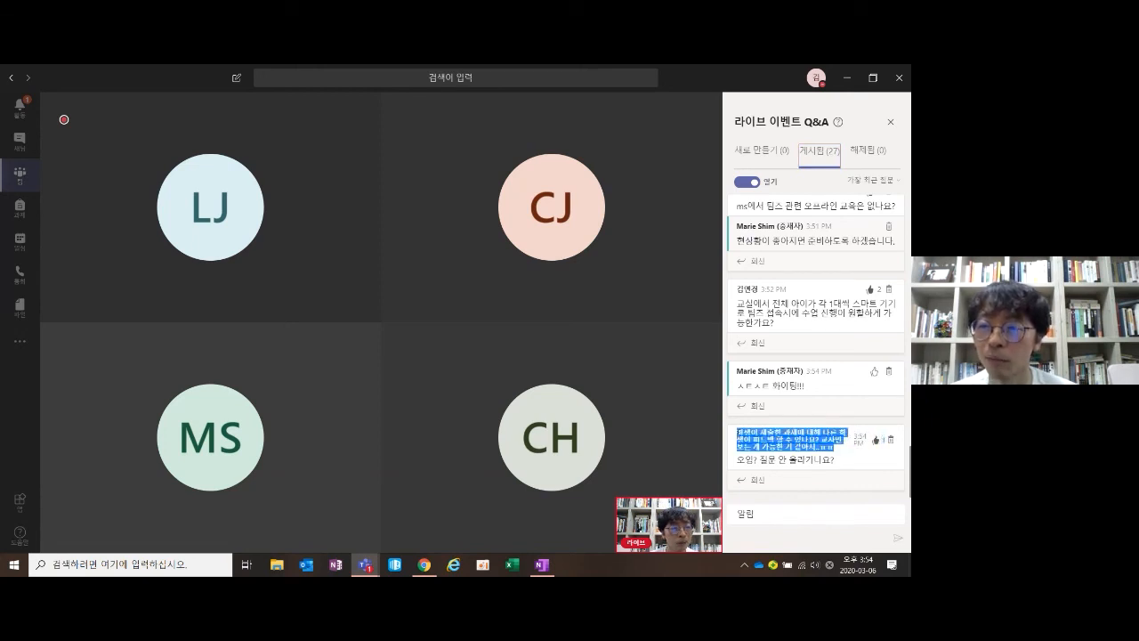
pyautogui.click(750, 440)
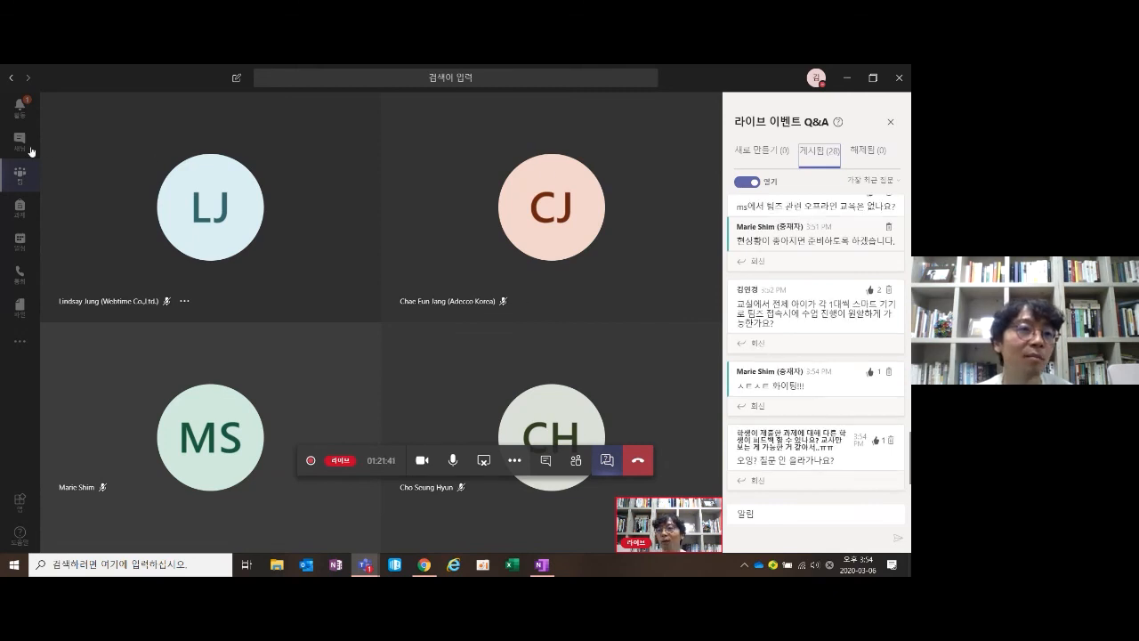
pyautogui.click(19, 176)
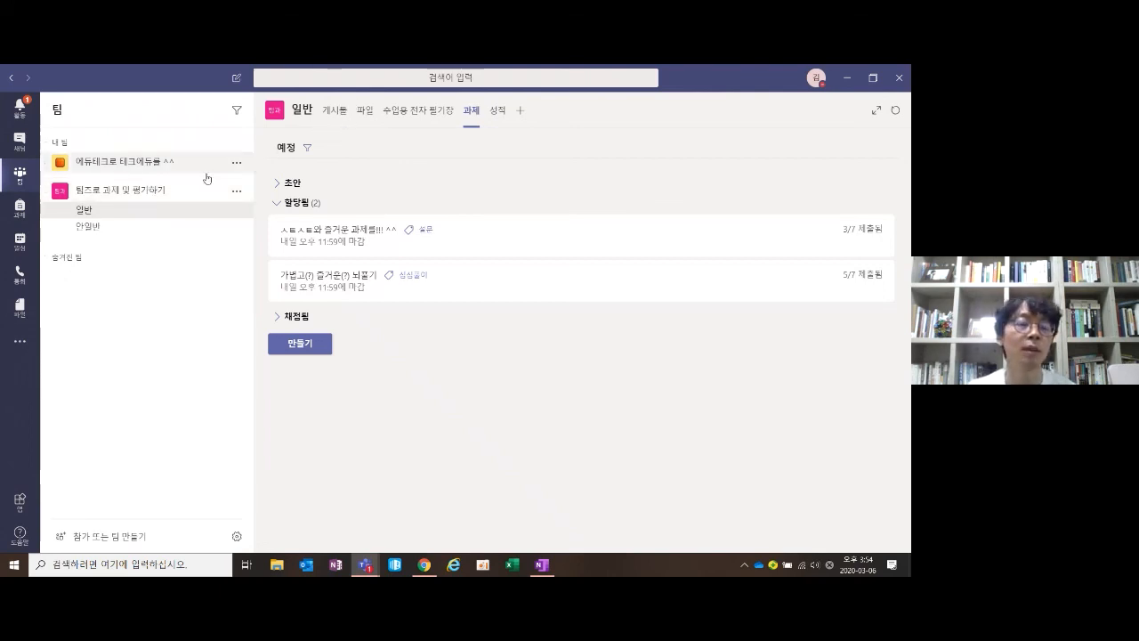
# - Go to the 일반 channel's 게시물 tab and expand the new post editor with a subject line
pyautogui.click(364, 114)
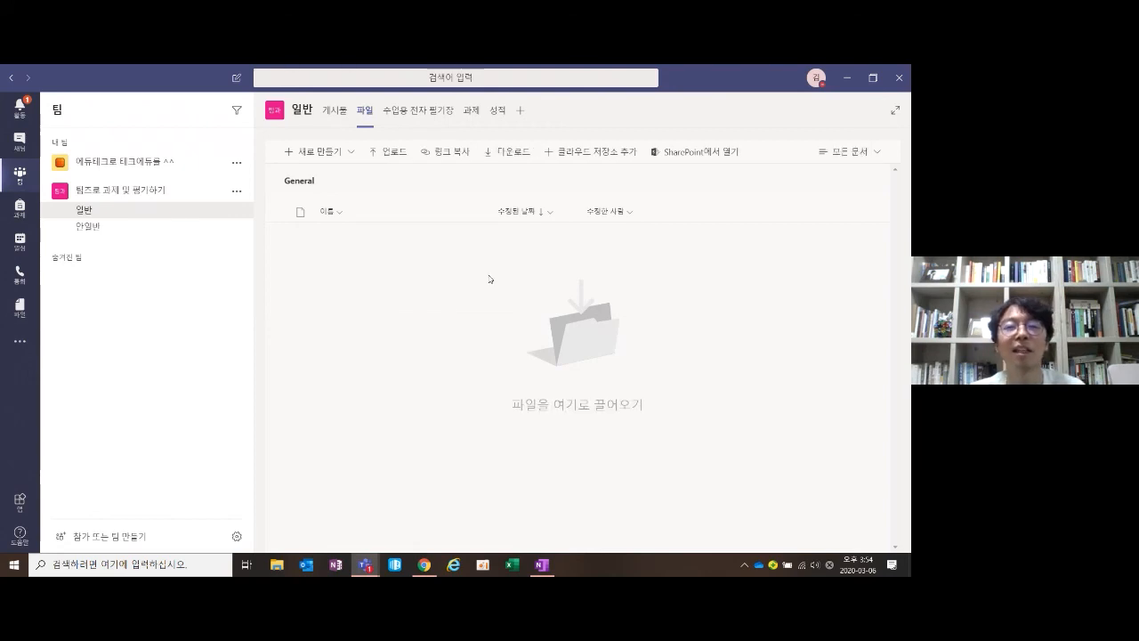
pyautogui.click(335, 109)
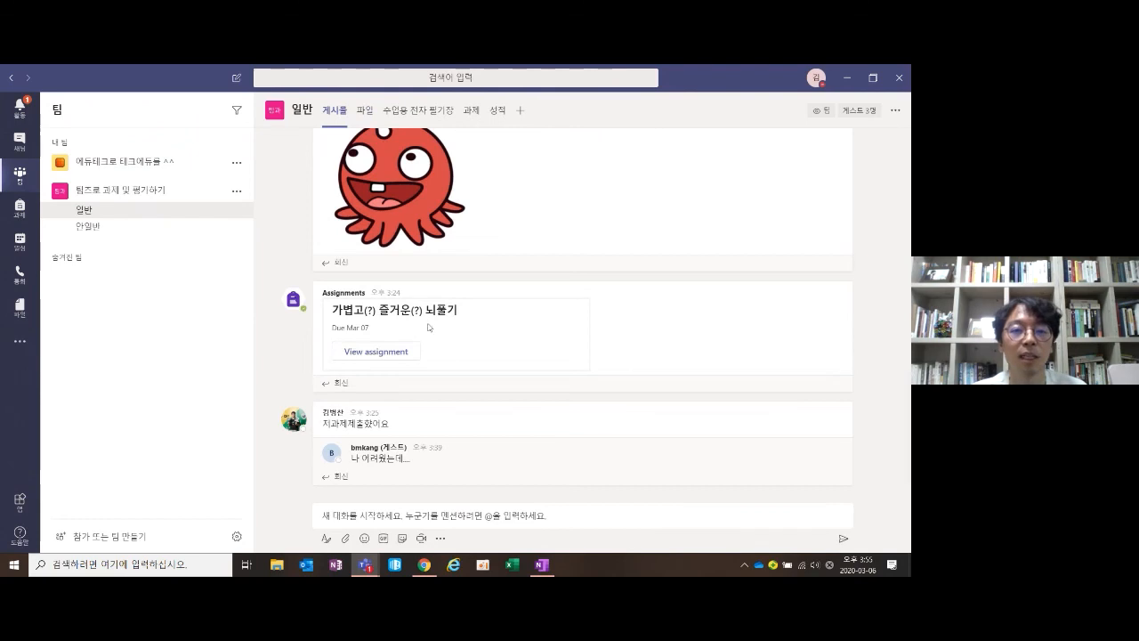
pyautogui.click(326, 539)
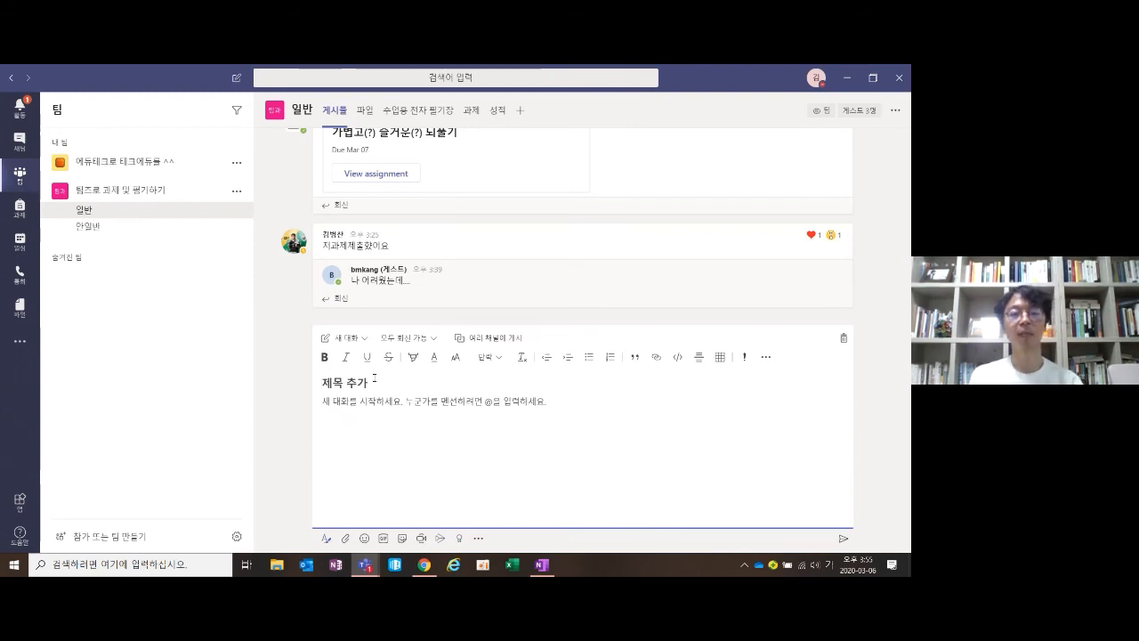
# - Post '과제 동료 피드백 공간' with the message '각자의 과제를 게시해주세요 ^^'
pyautogui.click(374, 381)
pyautogui.write('과제 제출해')
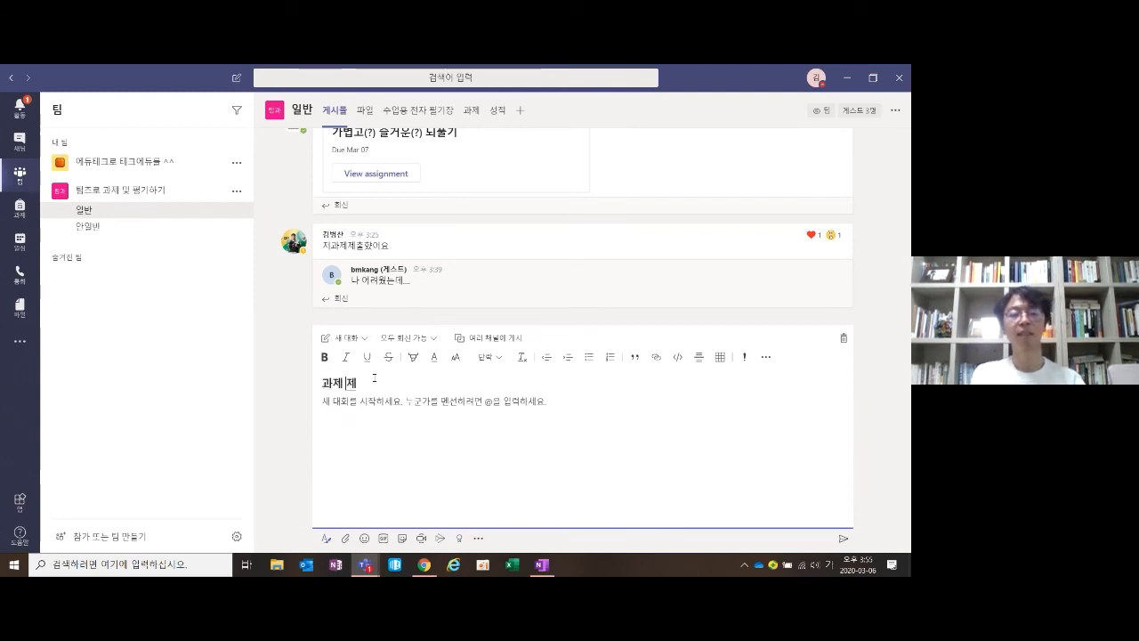
pyautogui.press('BackSpace')
pyautogui.press('BackSpace')
pyautogui.write('출')
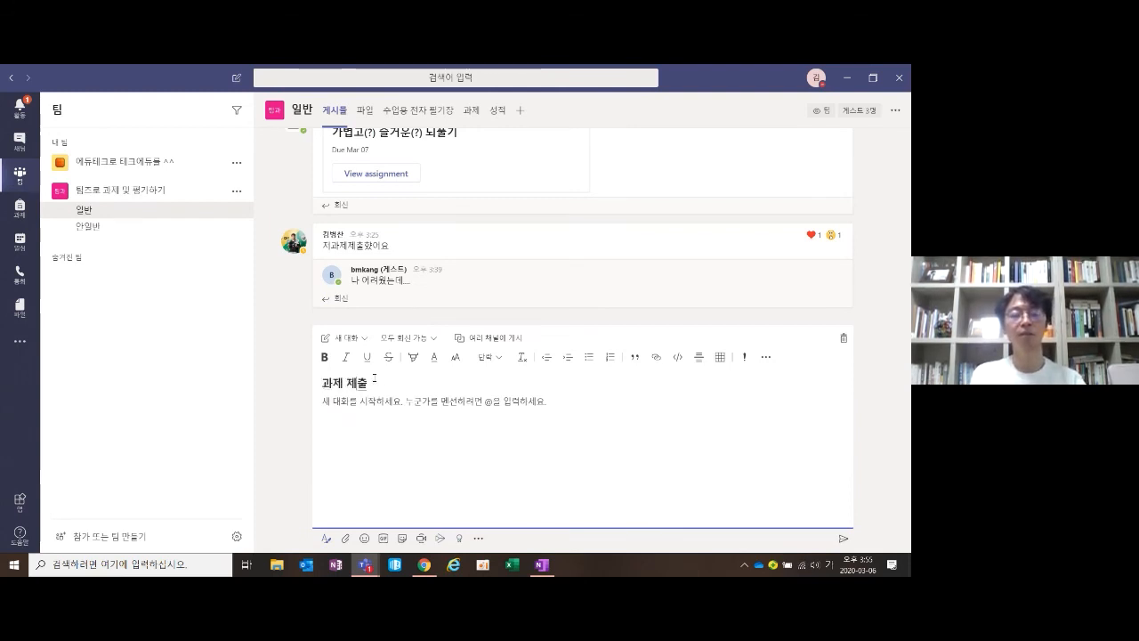
pyautogui.press('BackSpace')
pyautogui.press('BackSpace')
pyautogui.press('BackSpace')
pyautogui.write('동료 피드백 공')
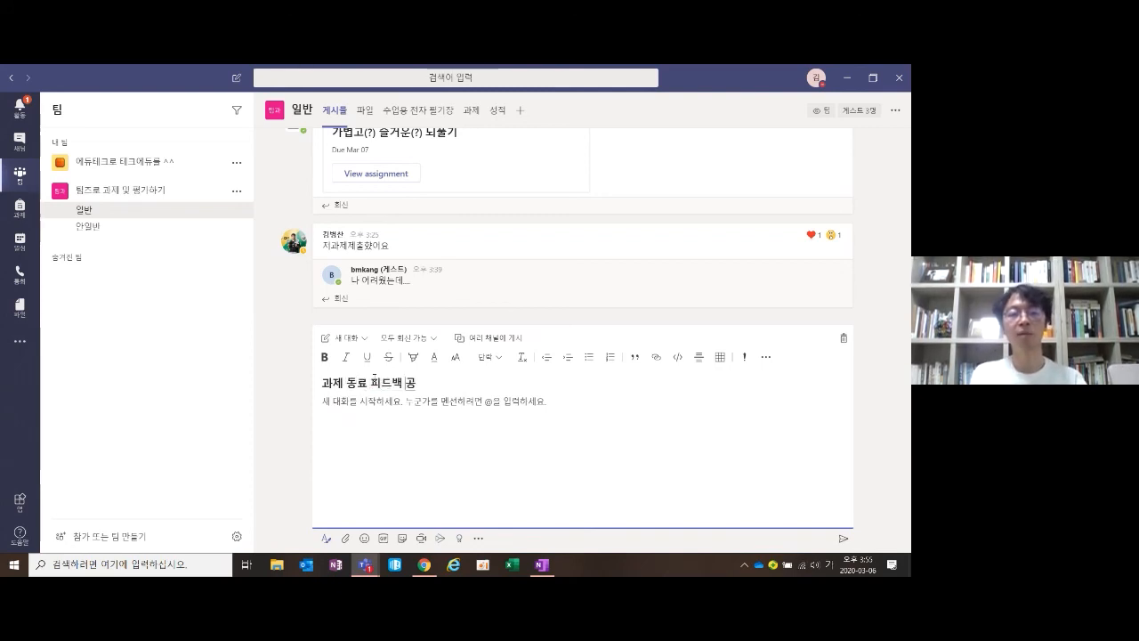
pyautogui.write('간')
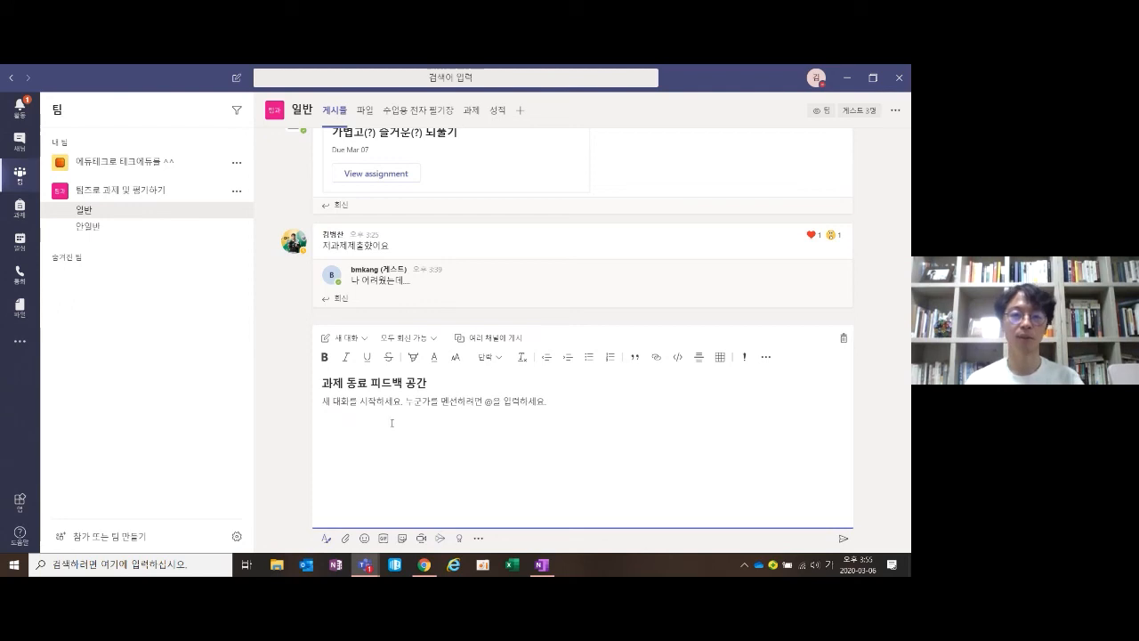
pyautogui.write('각즈의 과제')
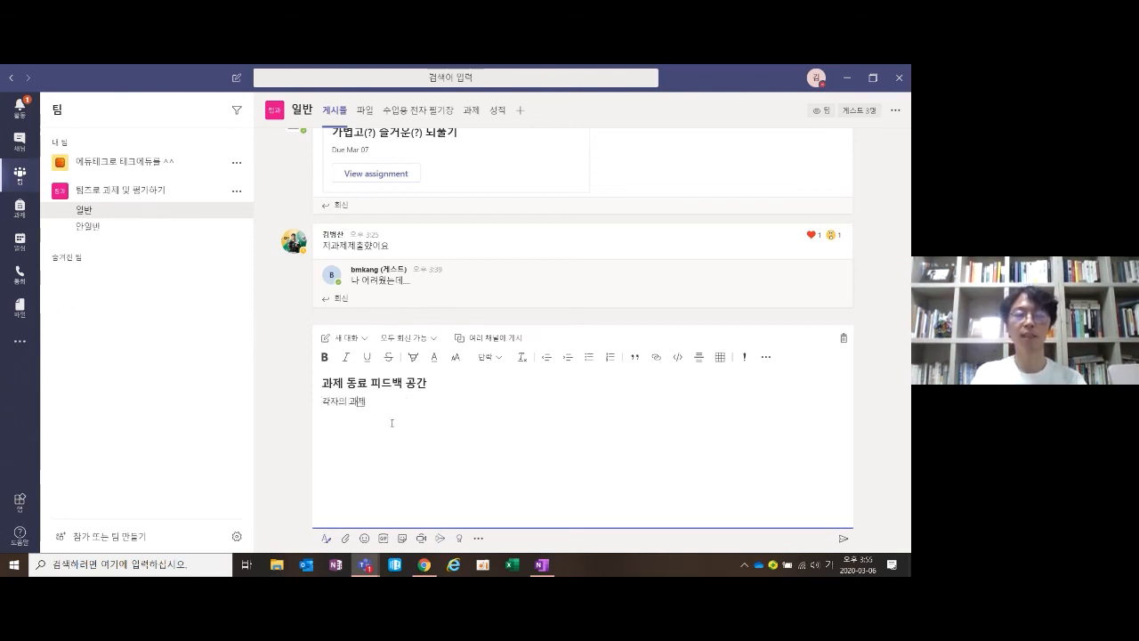
pyautogui.write('를 제출해주세요 ^^')
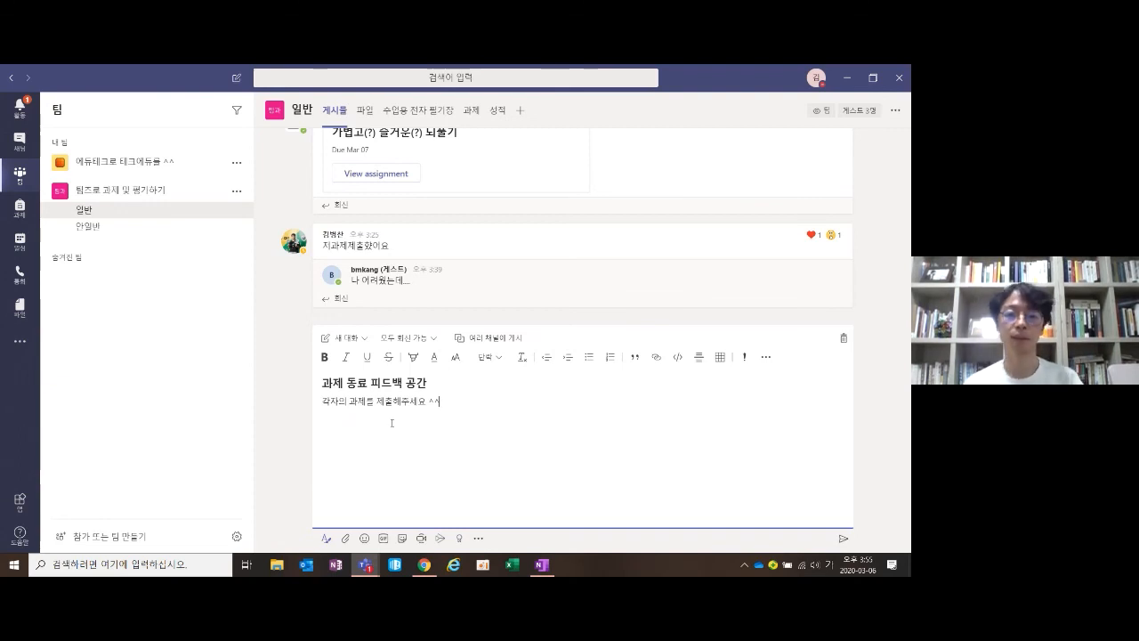
pyautogui.press('super')
pyautogui.press('super')
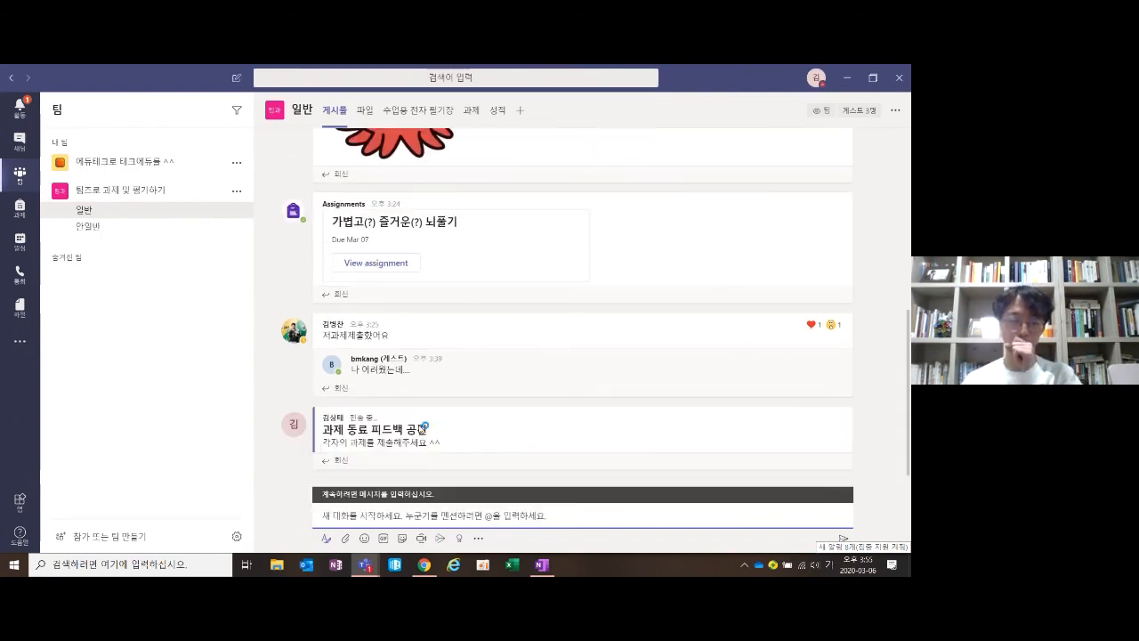
# - Open a reply box under the new announcement, then close it empty
pyautogui.click(345, 463)
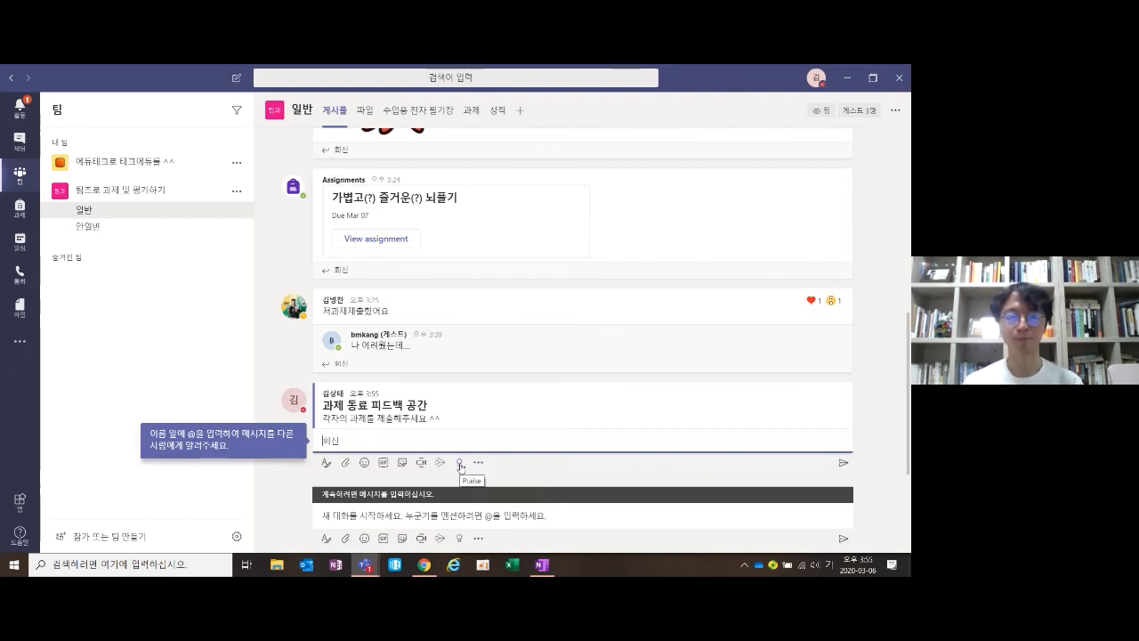
pyautogui.moveTo(836, 395)
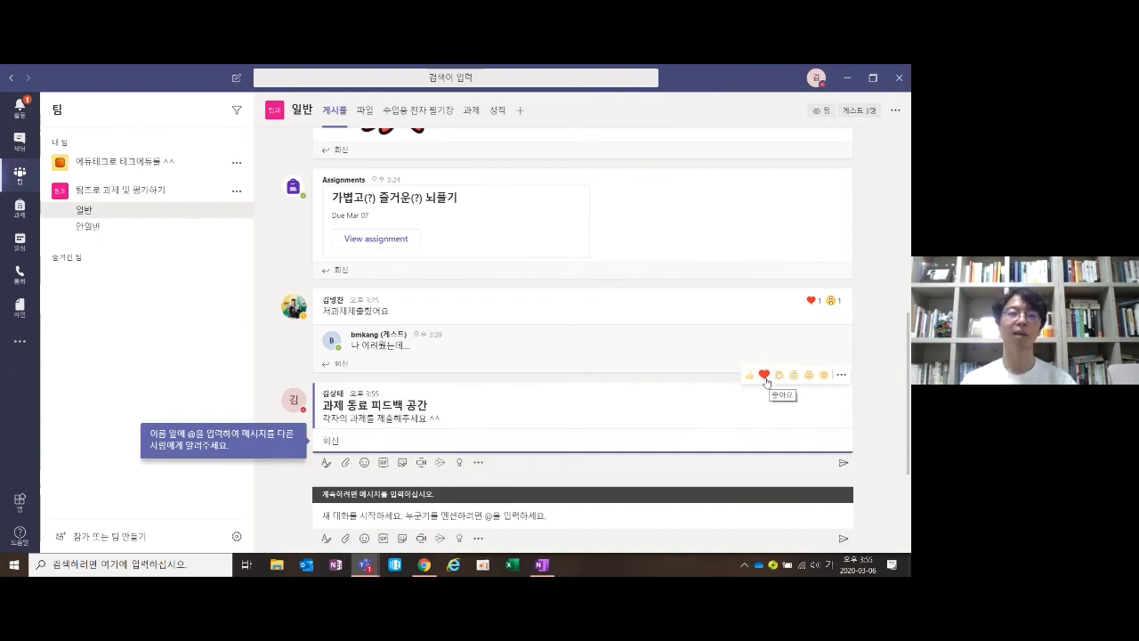
pyautogui.click(295, 358)
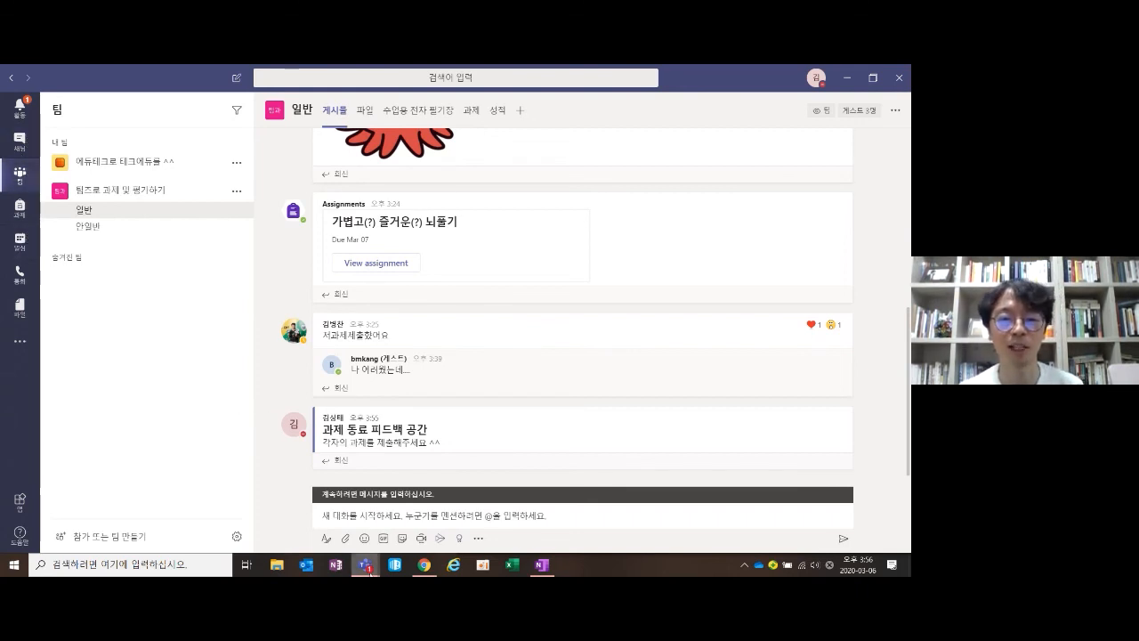
# - Return to the live event and show its Q&A, now with 28 published questions
pyautogui.click(445, 502)
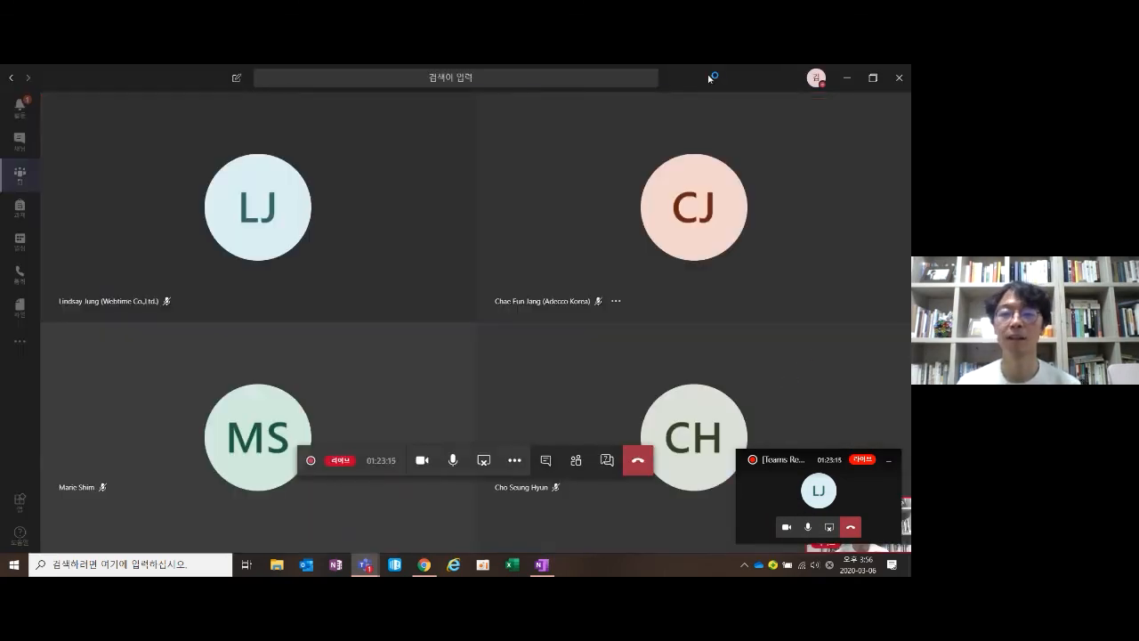
pyautogui.click(608, 461)
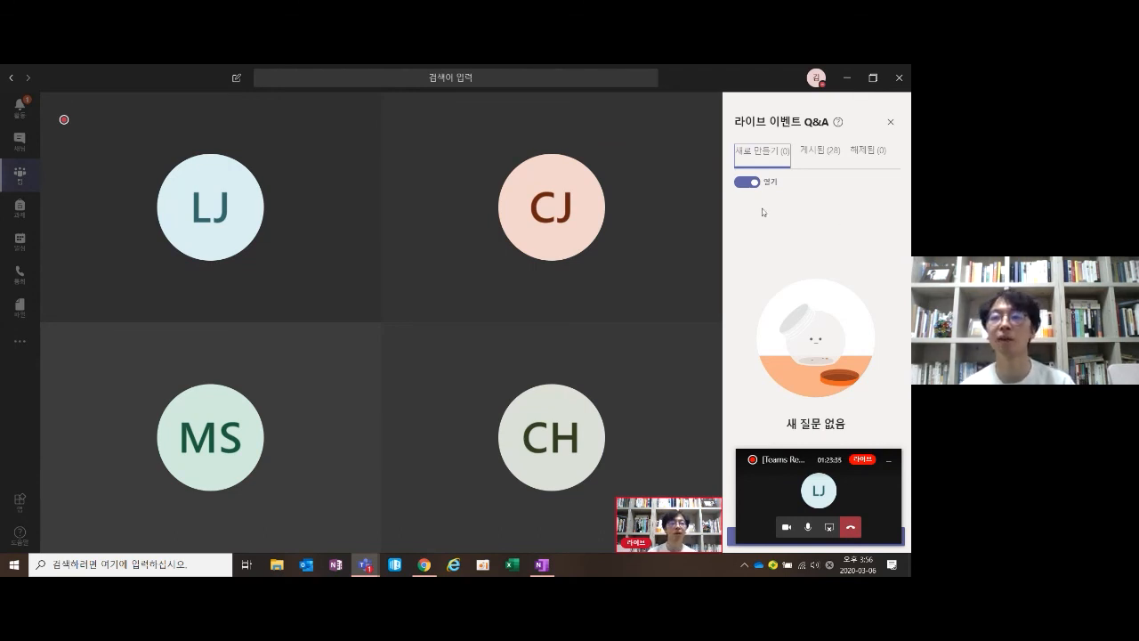
# - Show the 게시됨 (published) questions list in the Q&A panel and close the mini call window covering it
pyautogui.click(817, 151)
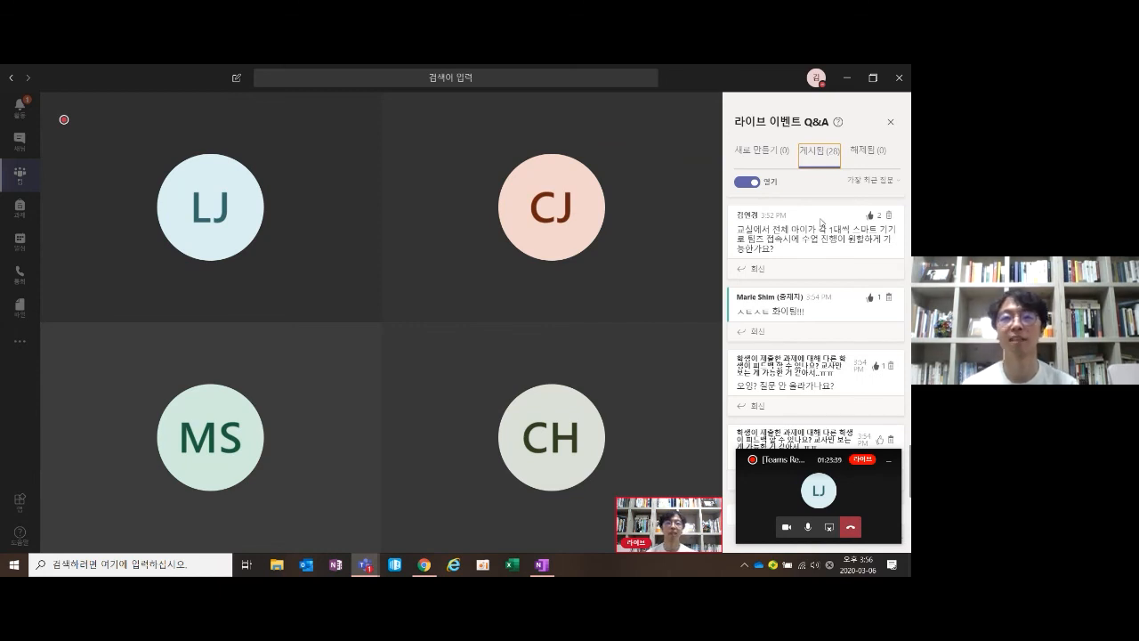
pyautogui.click(887, 465)
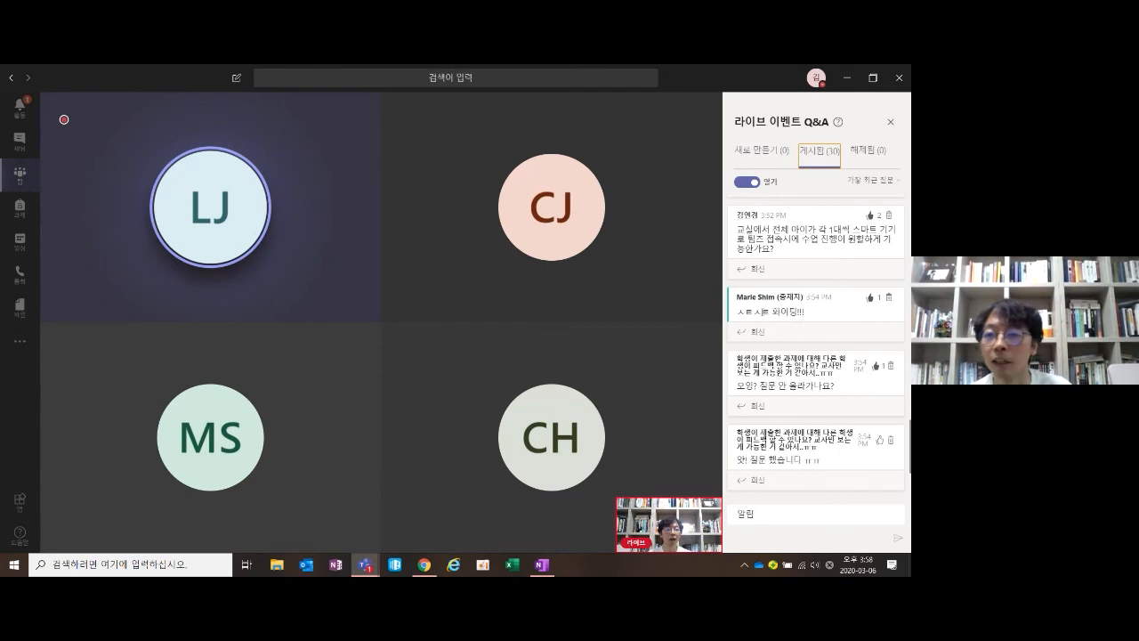
pyautogui.click(775, 156)
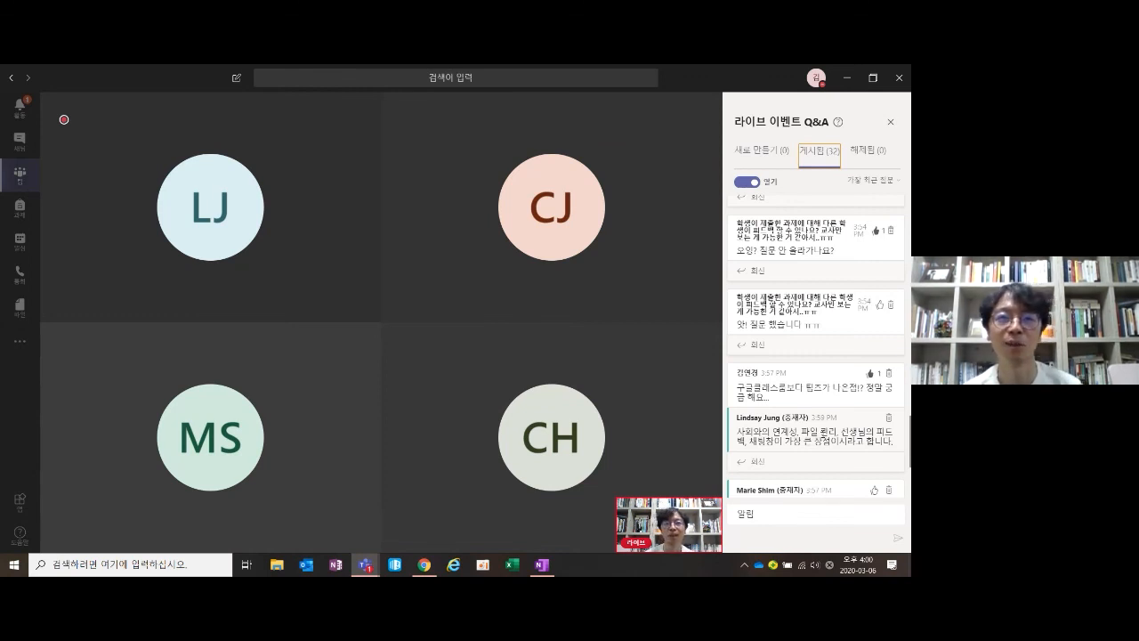
pyautogui.scroll(-3, 850, 418)
pyautogui.scroll(-2, 850, 418)
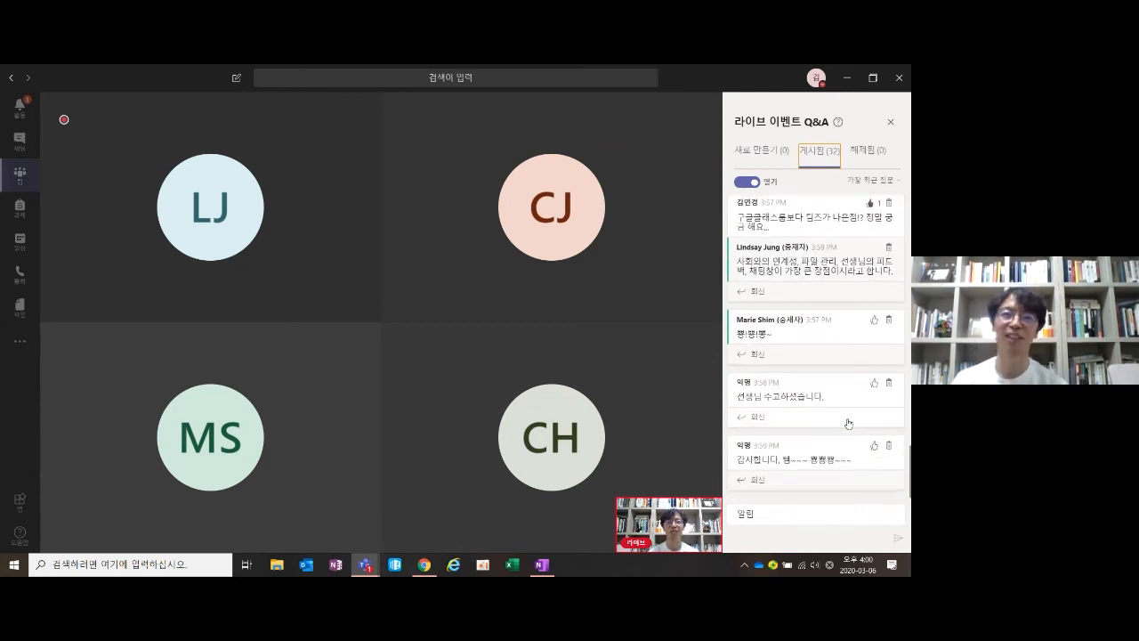